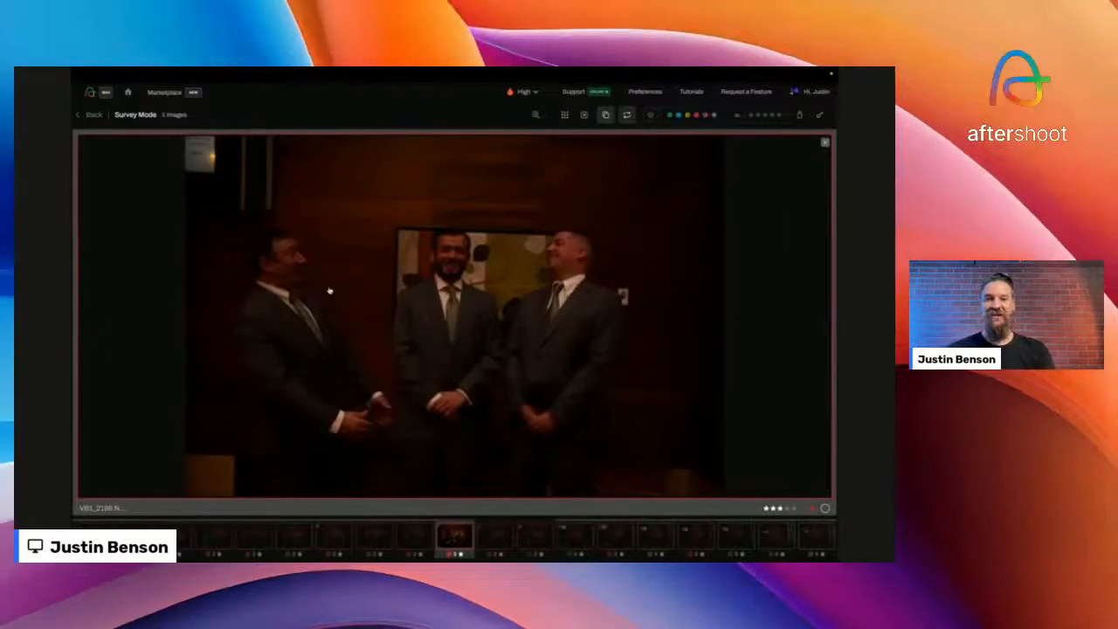
- Browse the groups of similar photos in Survey Mode, comparing the shots in each group
key(Right)
key(Right)
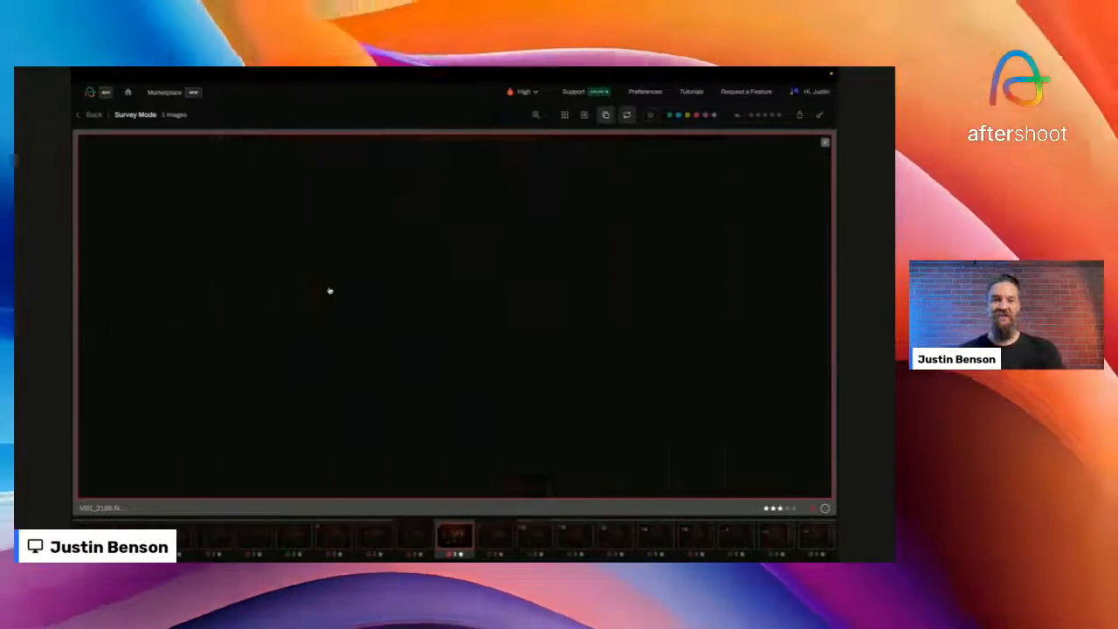
key(Right)
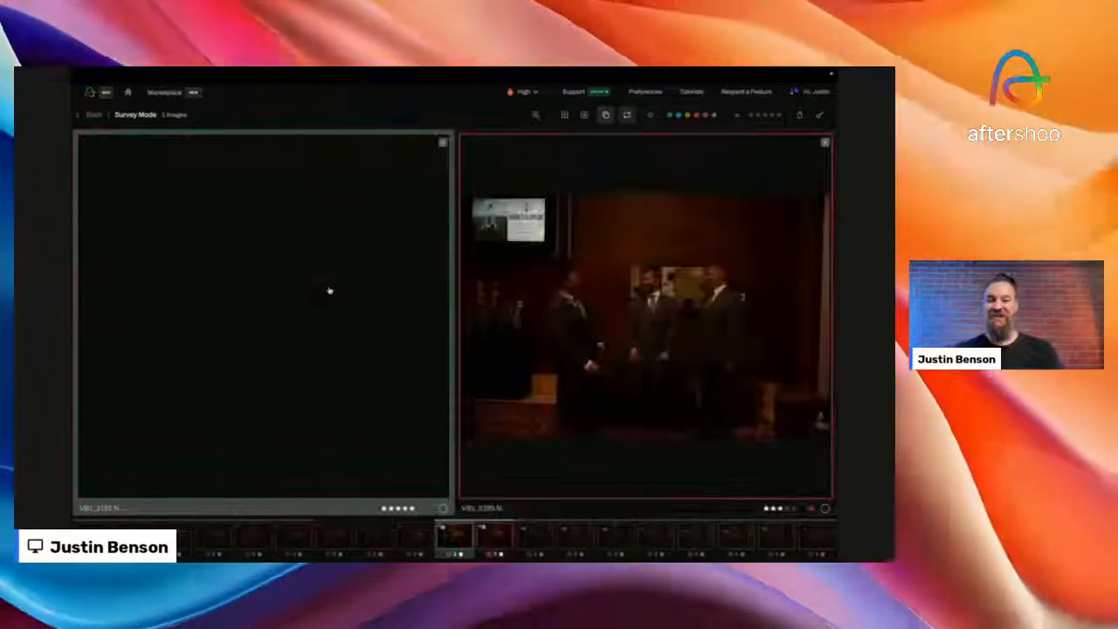
key(Left)
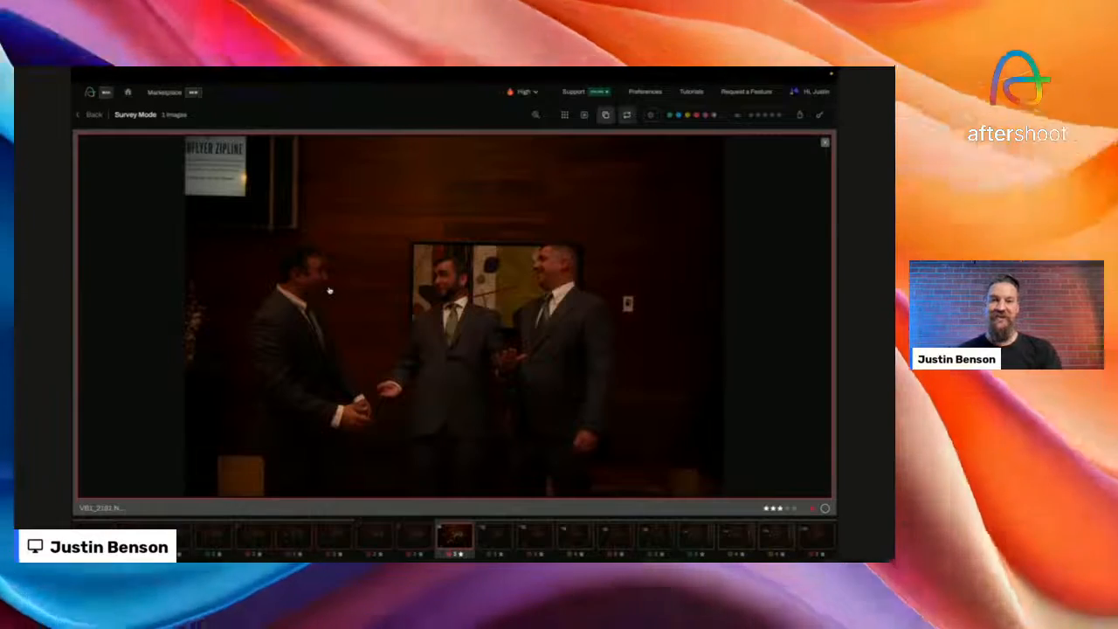
click(502, 390)
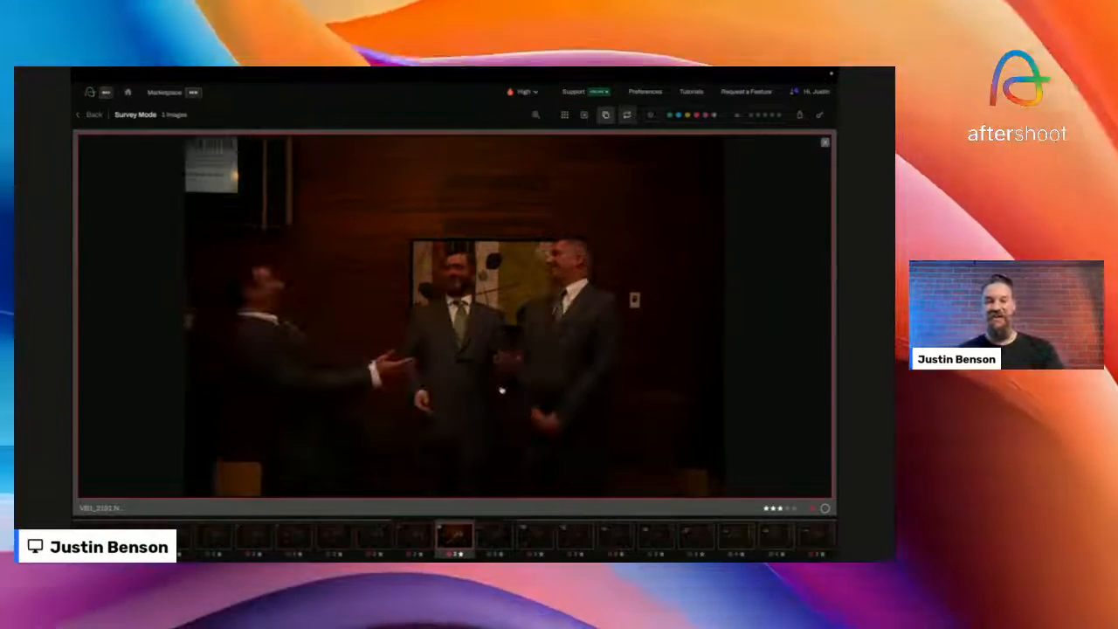
key(Right)
key(Right)
key(Right)
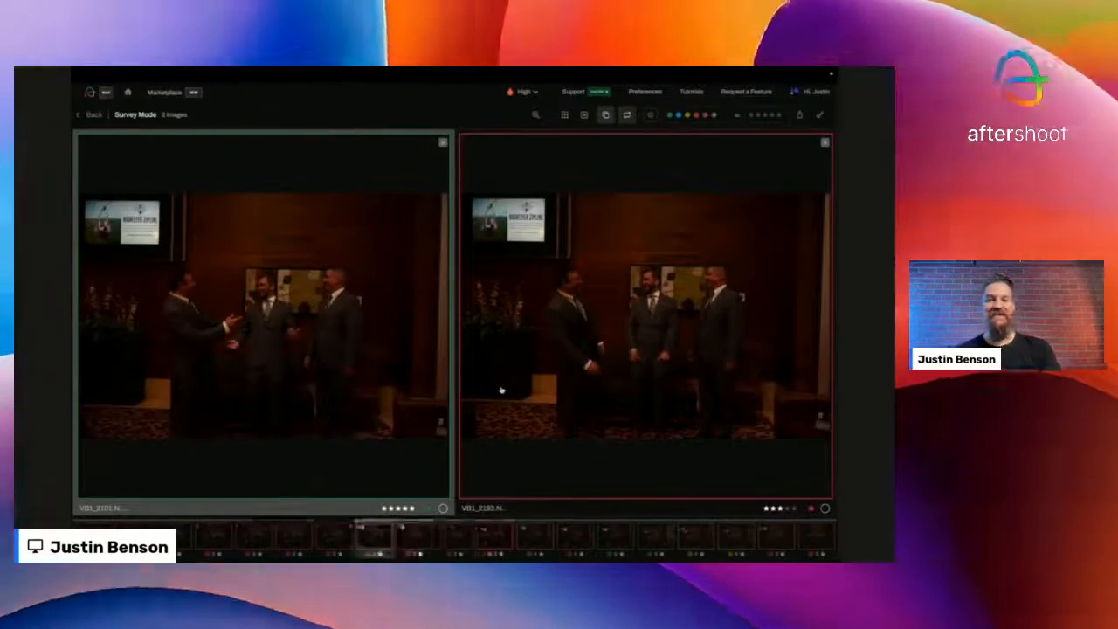
key(Right)
key(Down)
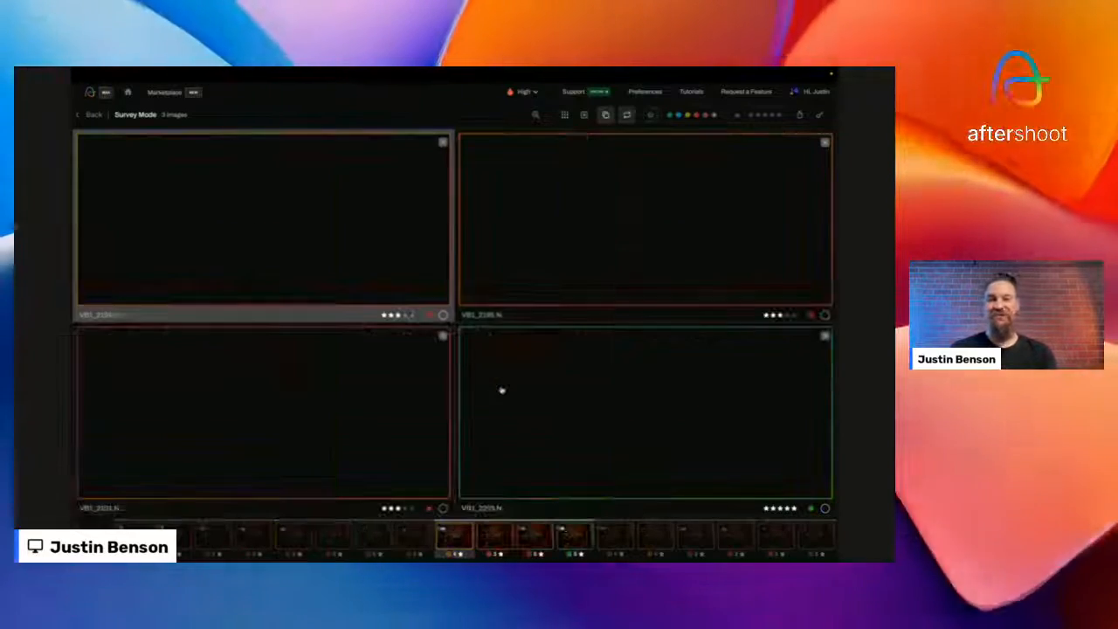
key(Down)
key(Down)
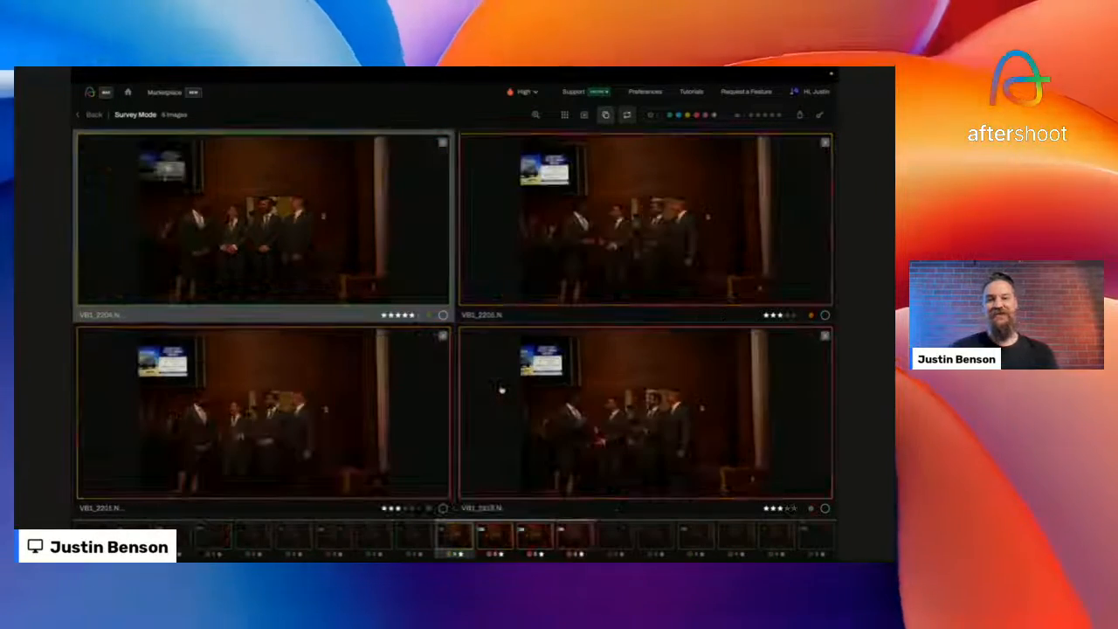
key(Down)
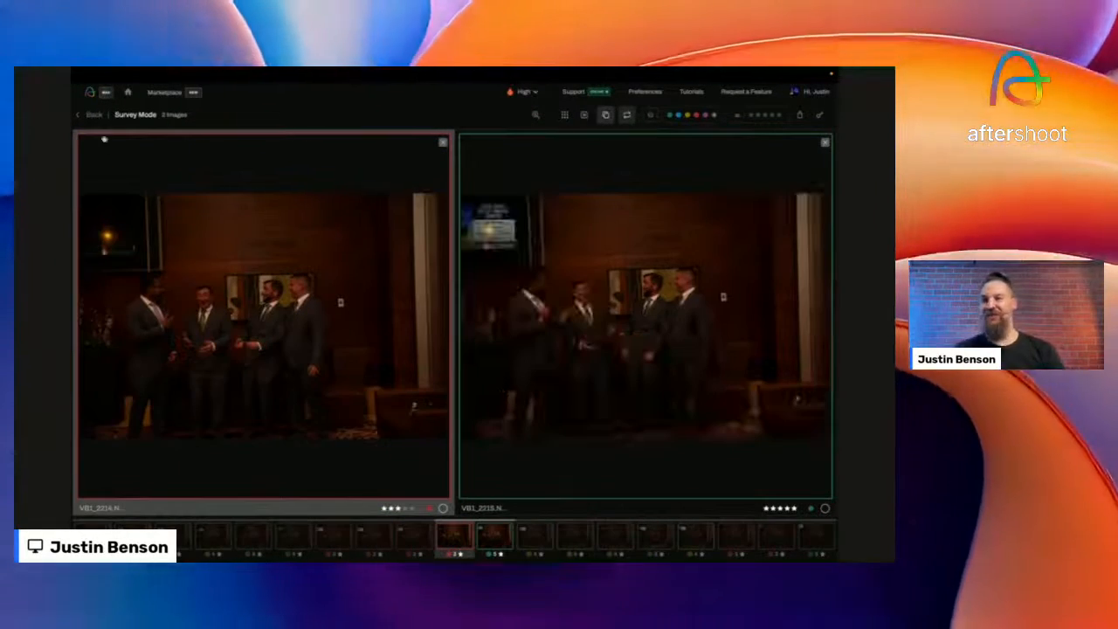
- Leave Survey Mode and the opened album, returning to the overview of all albums
click(96, 114)
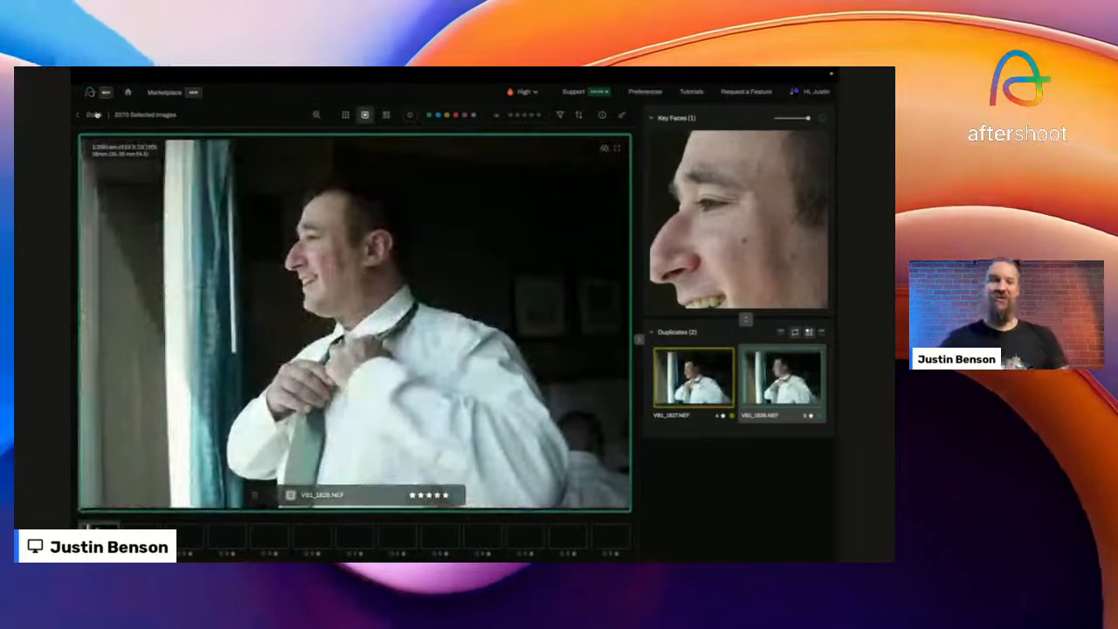
click(97, 114)
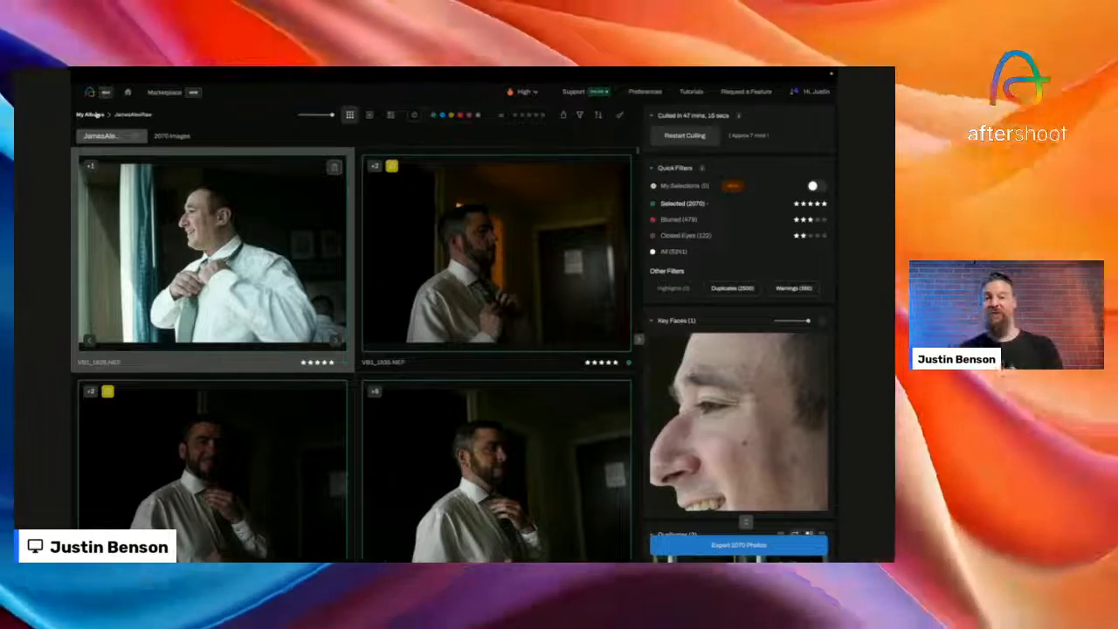
click(92, 115)
- Create a new album intended for culling
mouse_move(311, 339)
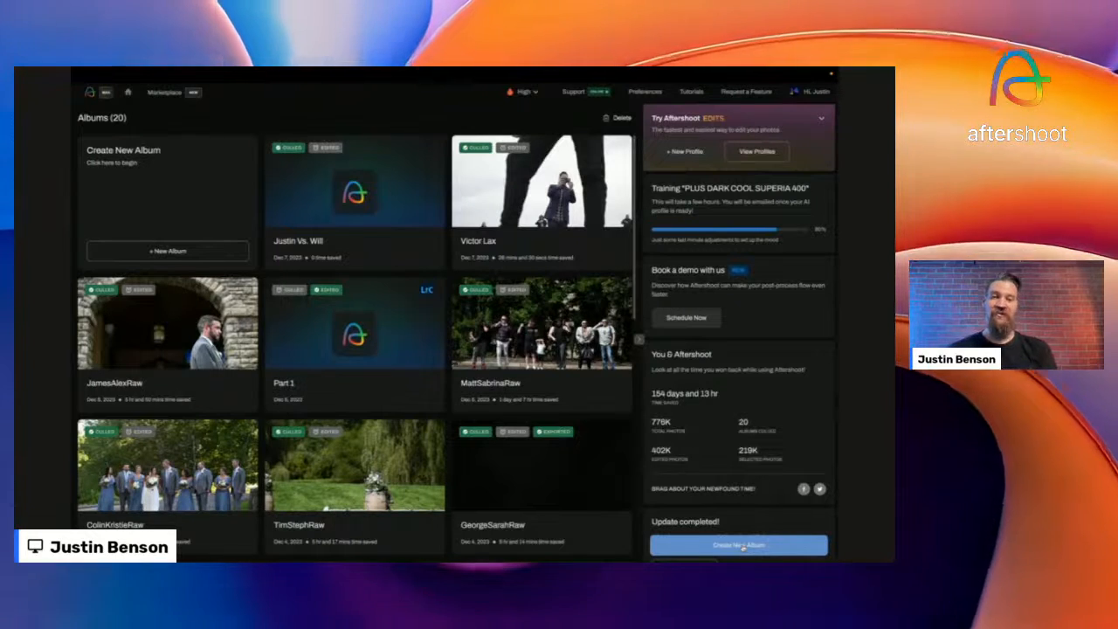
click(739, 545)
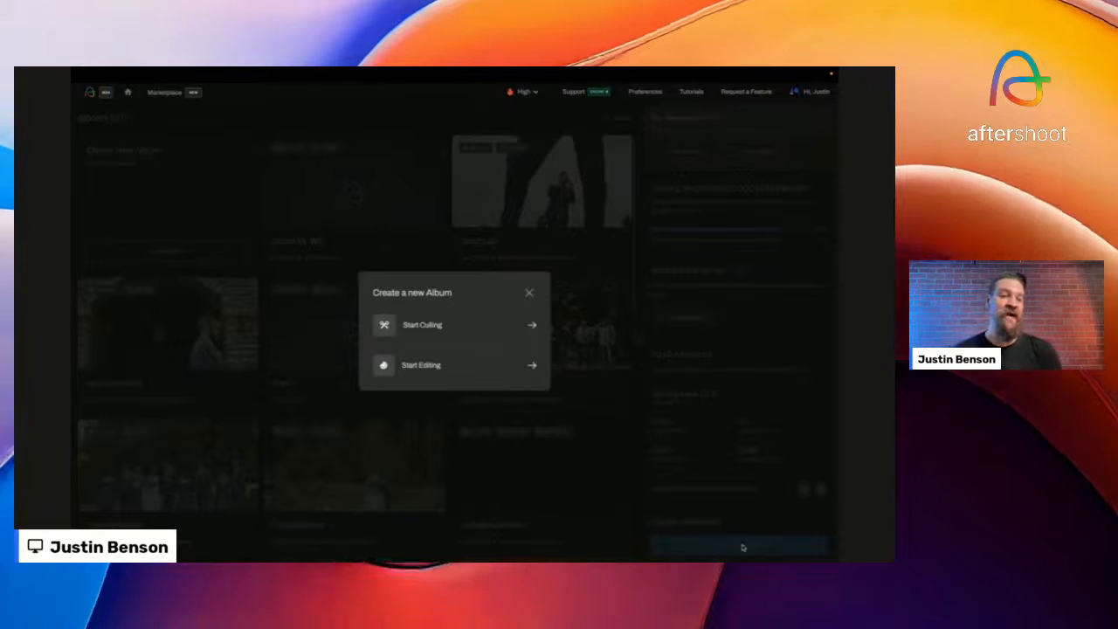
click(472, 332)
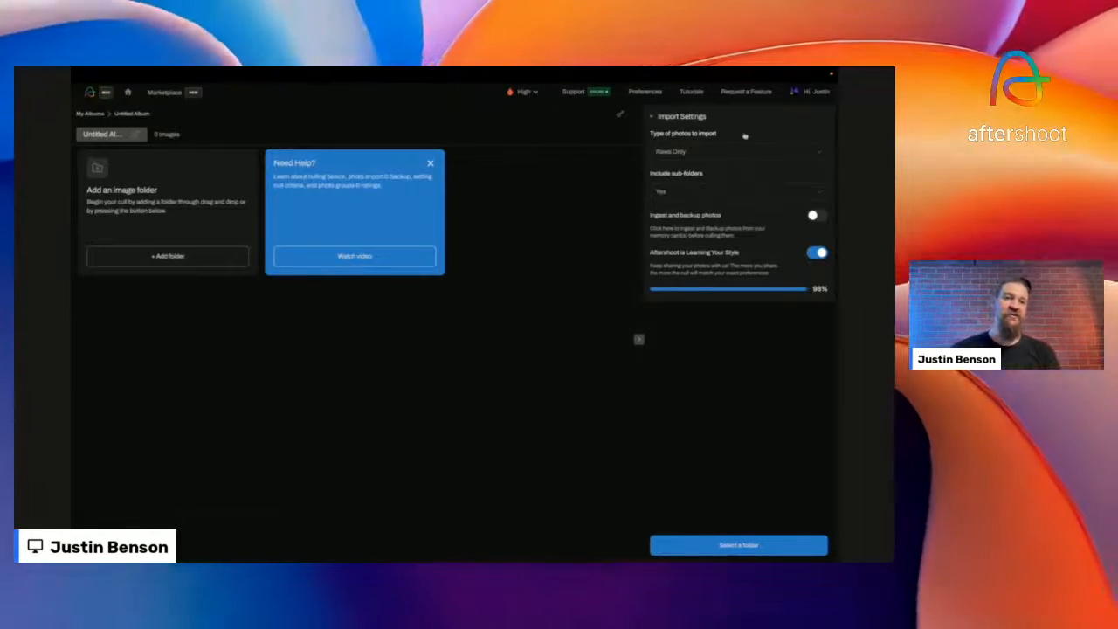
- Review the photo types available for import, and switch Include sub-folders to No and back to Yes
click(730, 156)
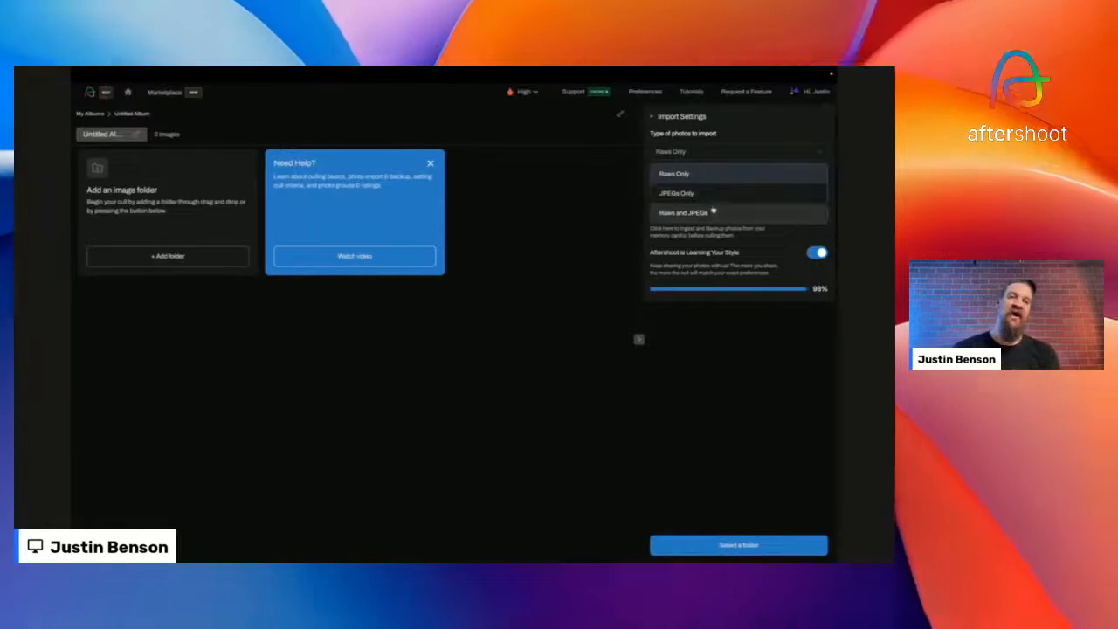
click(766, 141)
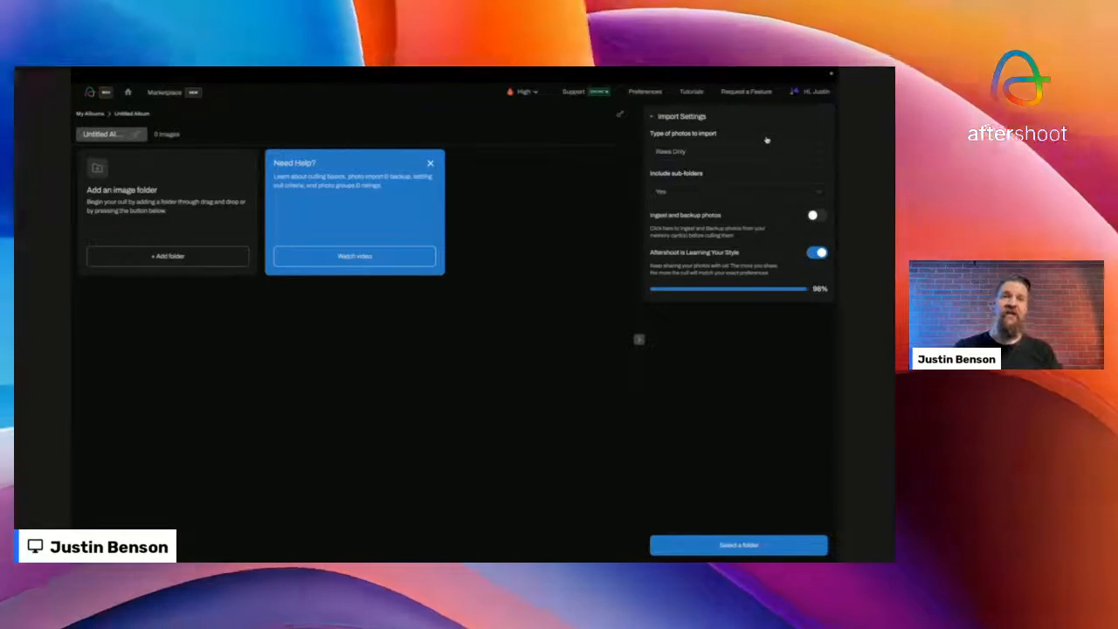
click(739, 195)
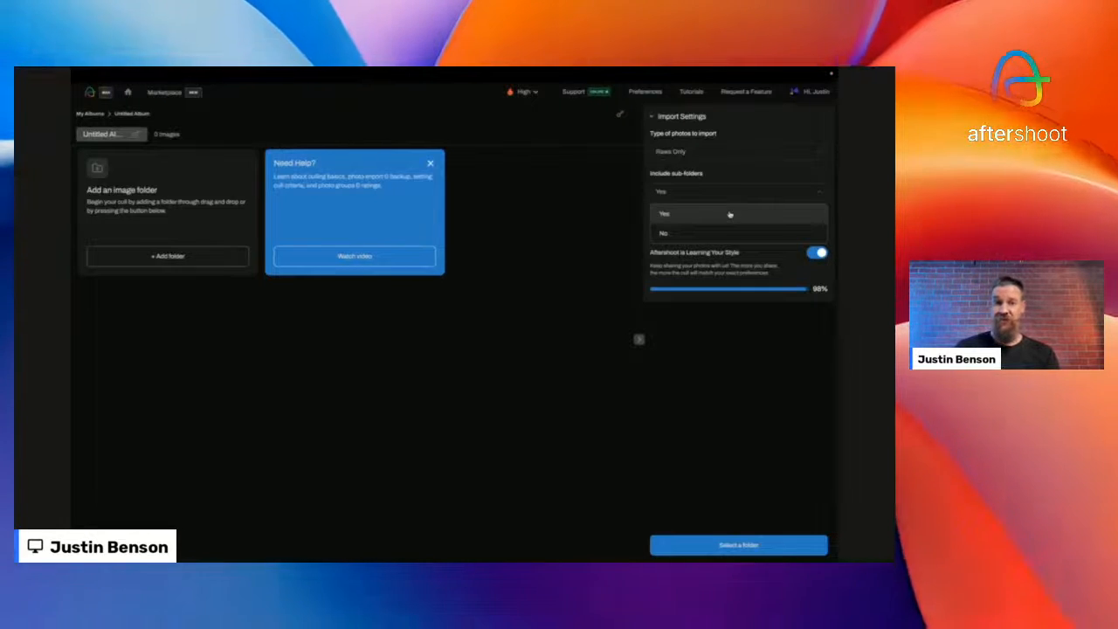
click(735, 191)
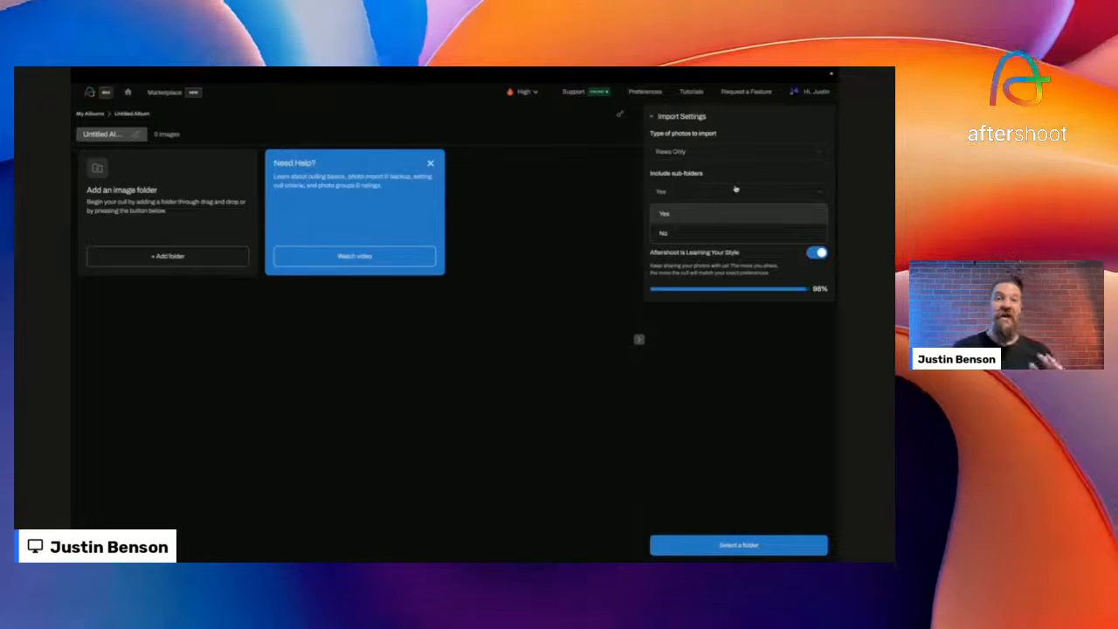
click(701, 237)
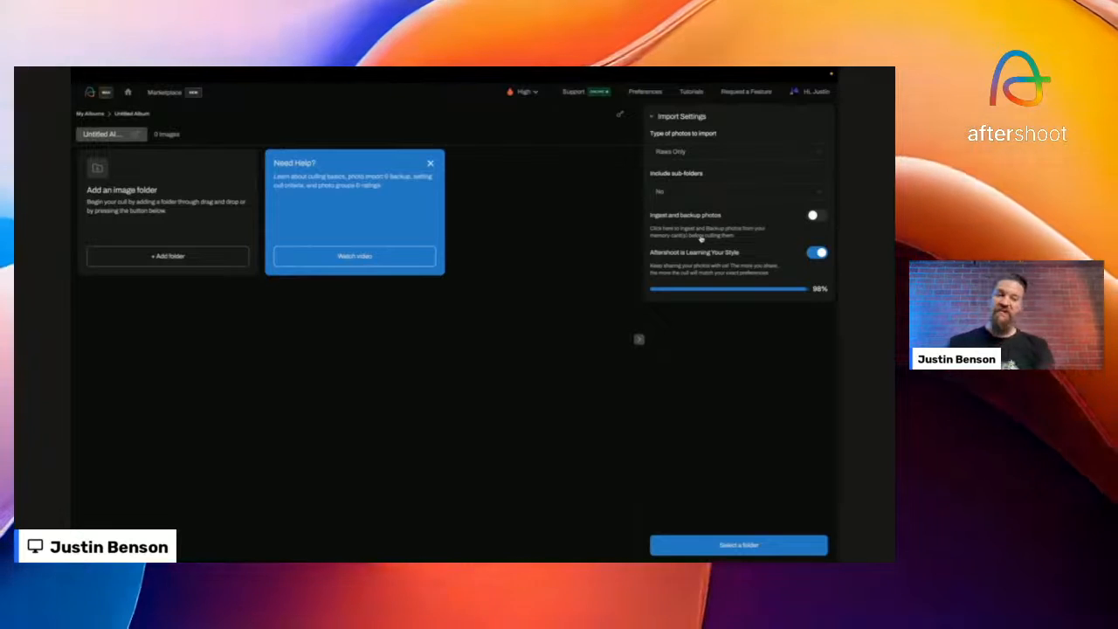
click(697, 191)
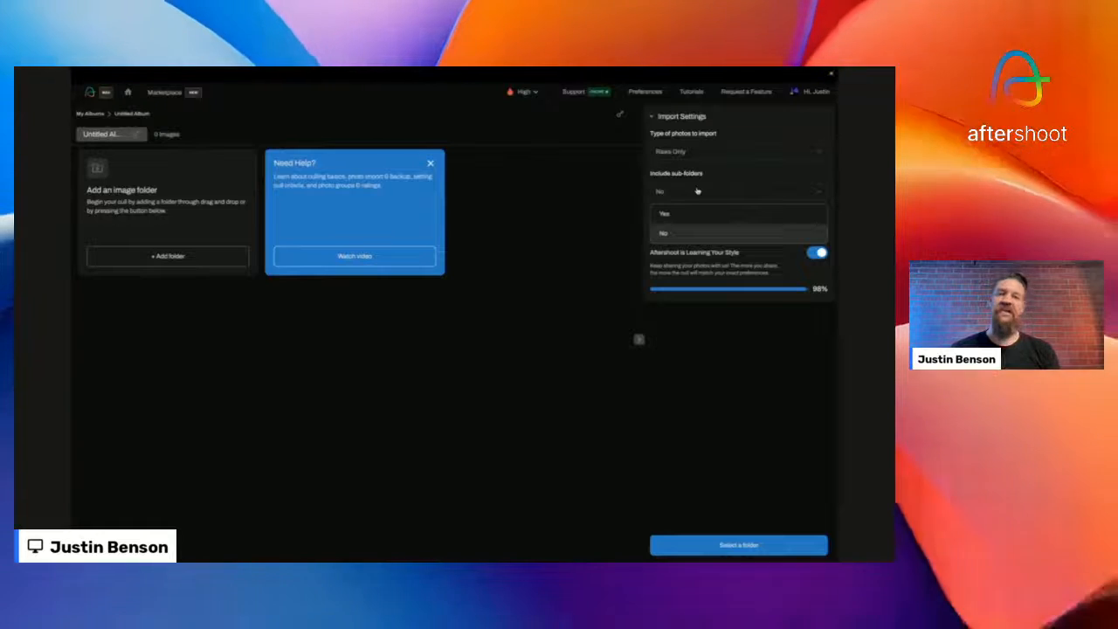
click(671, 214)
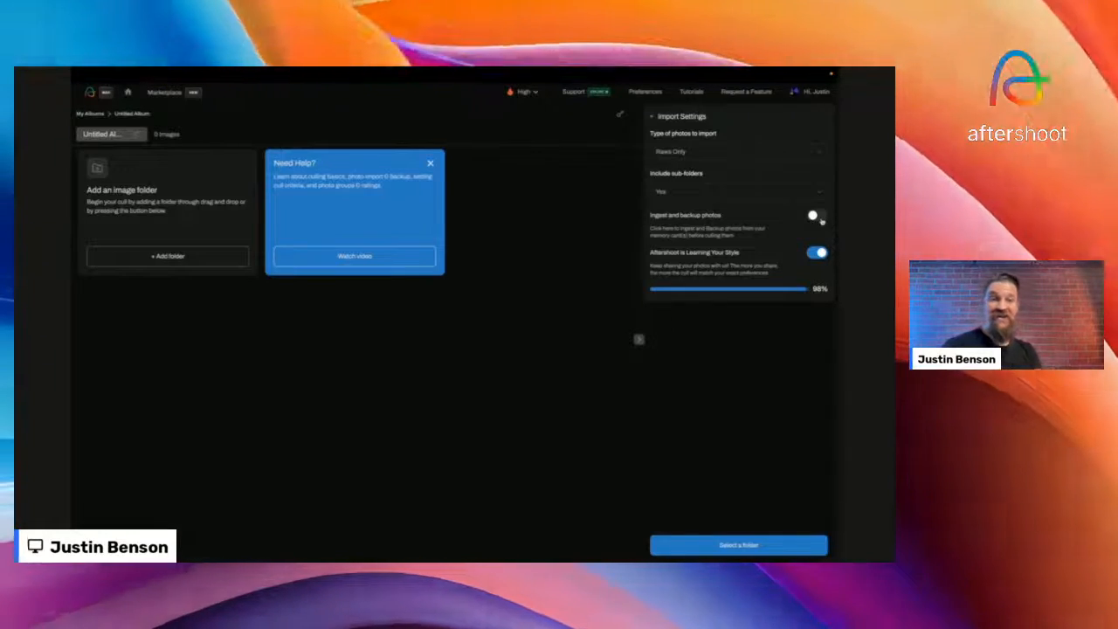
- Try the ingest and backup option and the request to stop sharing photos, choosing to keep photo sharing enabled
click(820, 218)
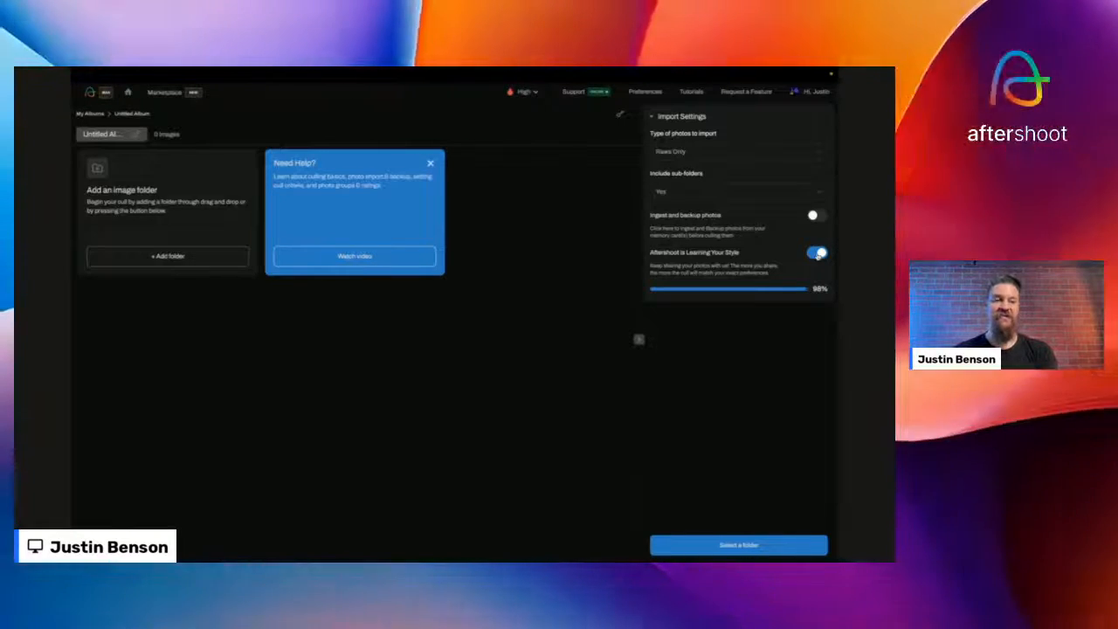
click(818, 254)
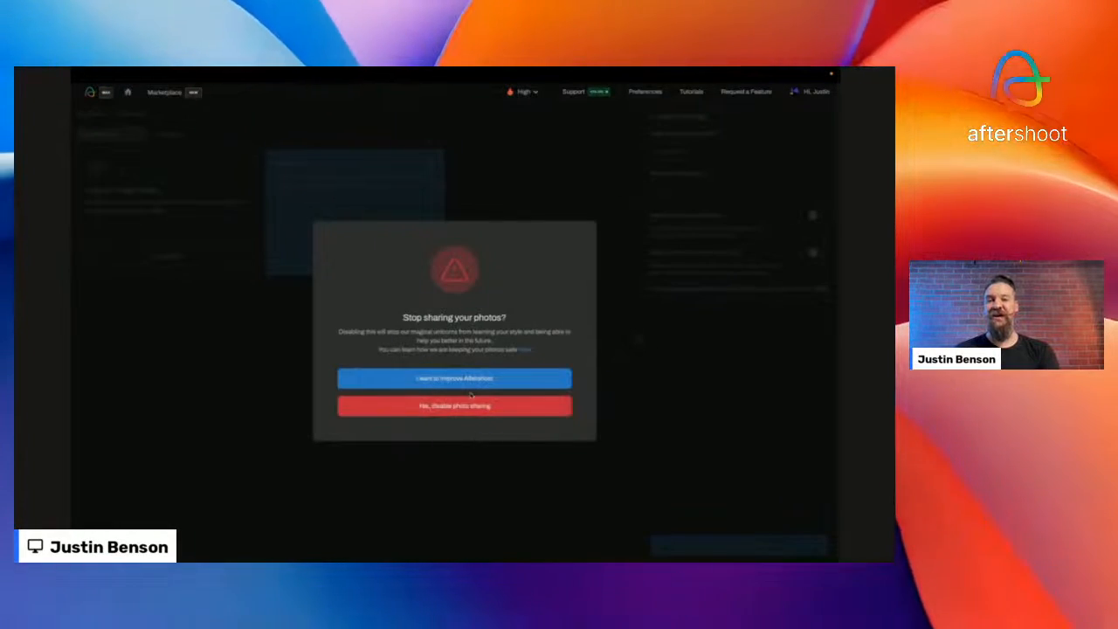
click(470, 379)
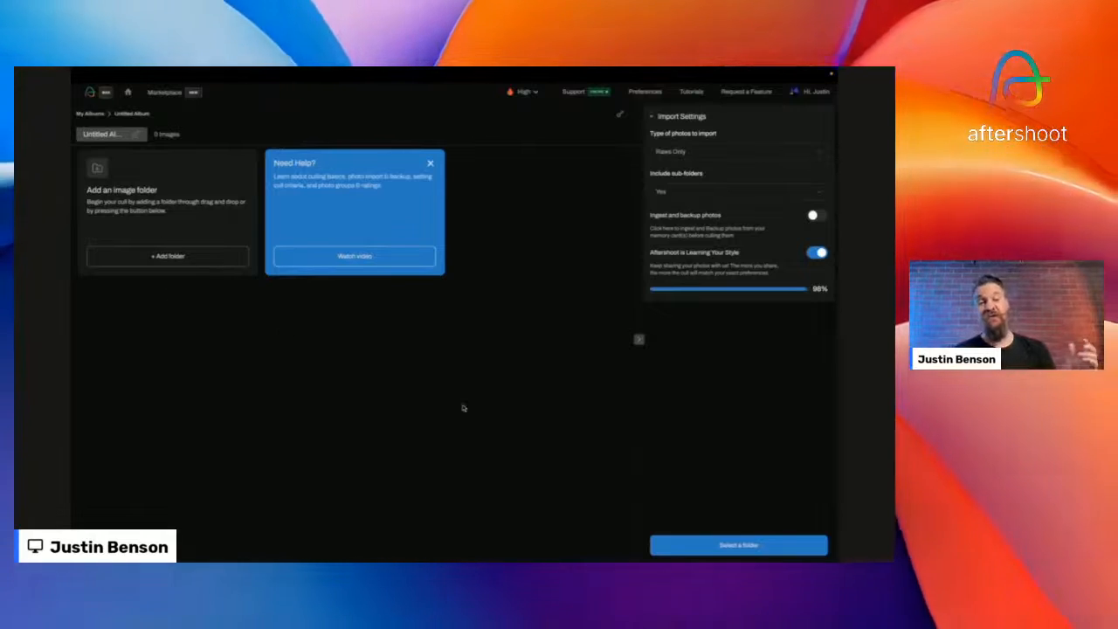
- Import the preselected shoot folder into the album and choose AI-Automated Culling as its cull type
click(162, 256)
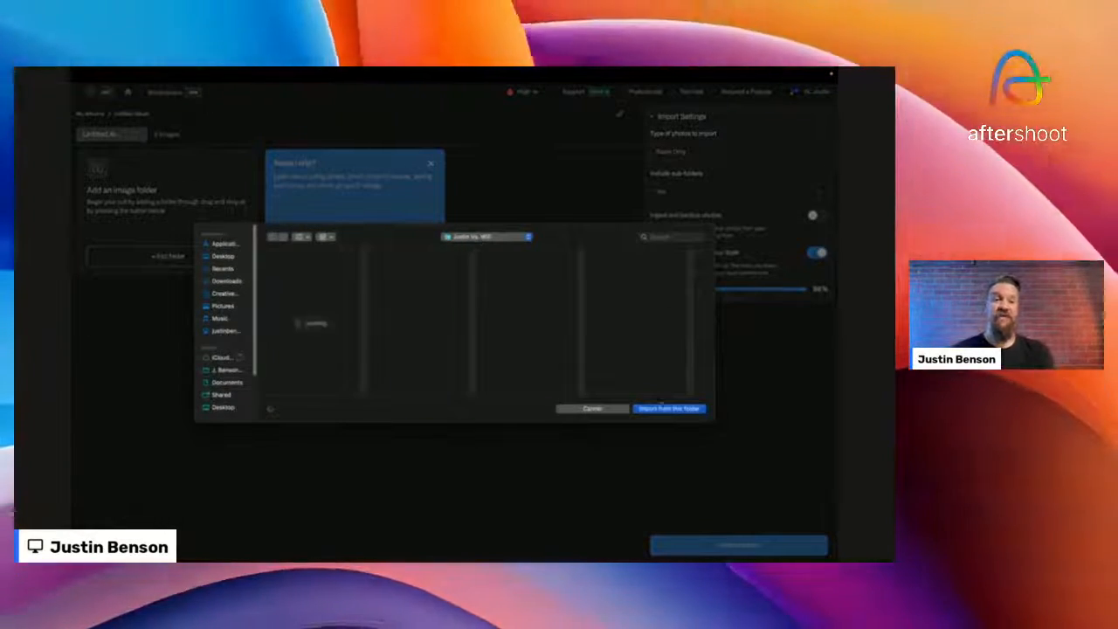
click(661, 409)
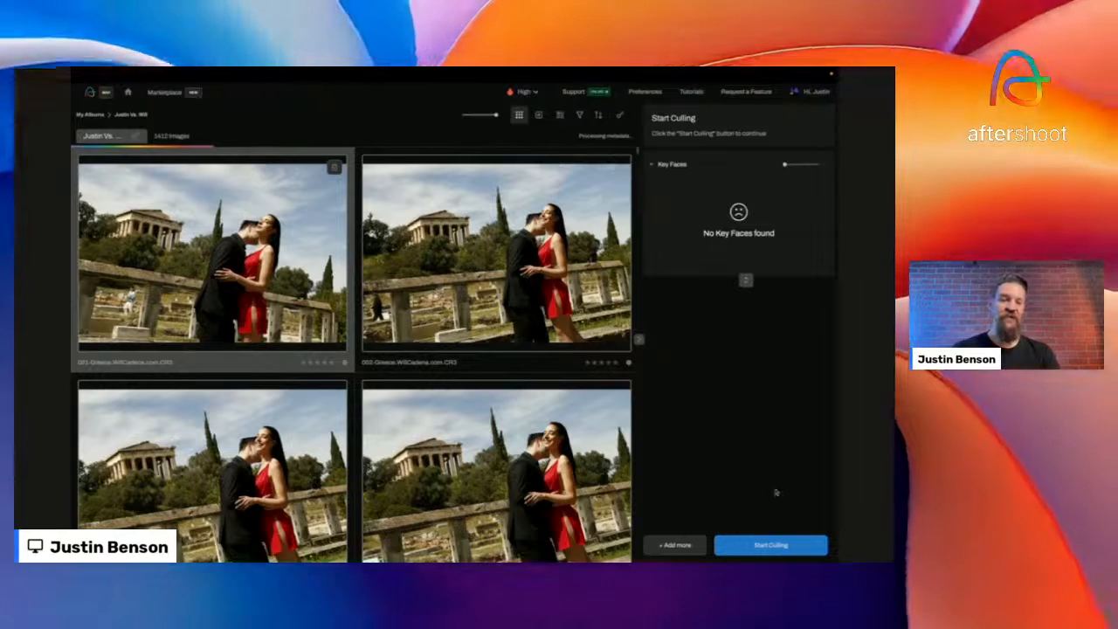
click(765, 546)
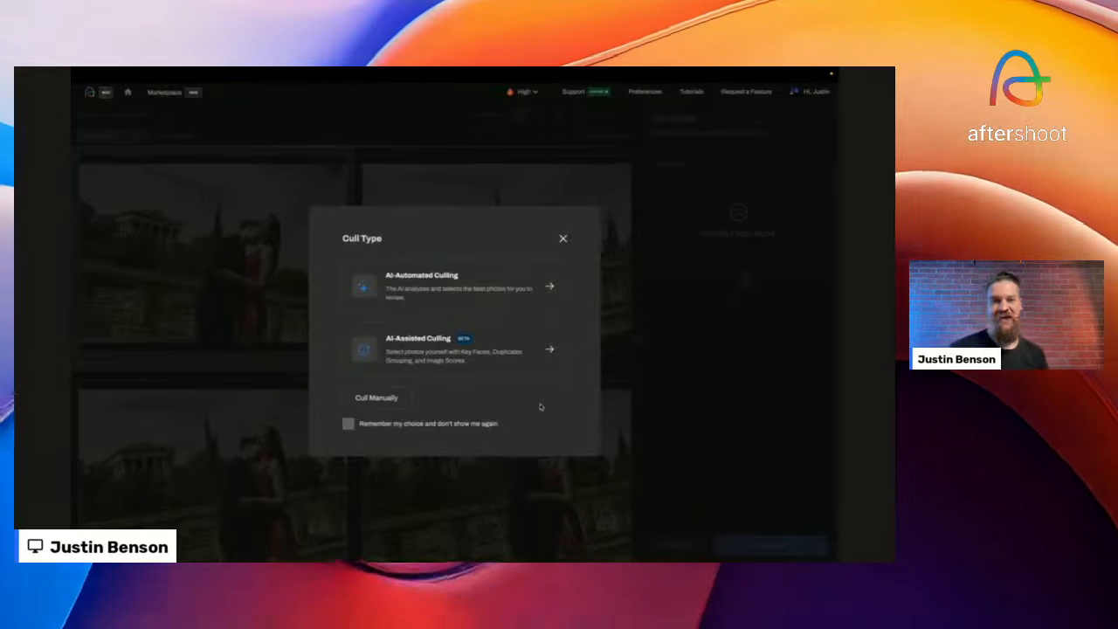
click(499, 295)
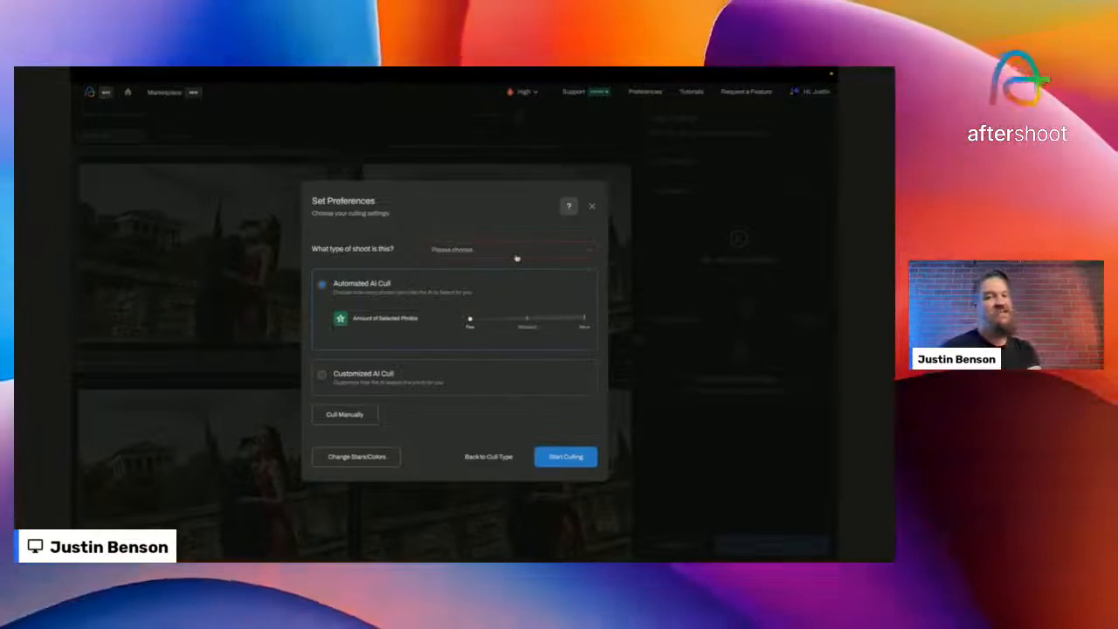
- Review the available shoot types and set the type of shoot to Weddings & Engagements
click(517, 258)
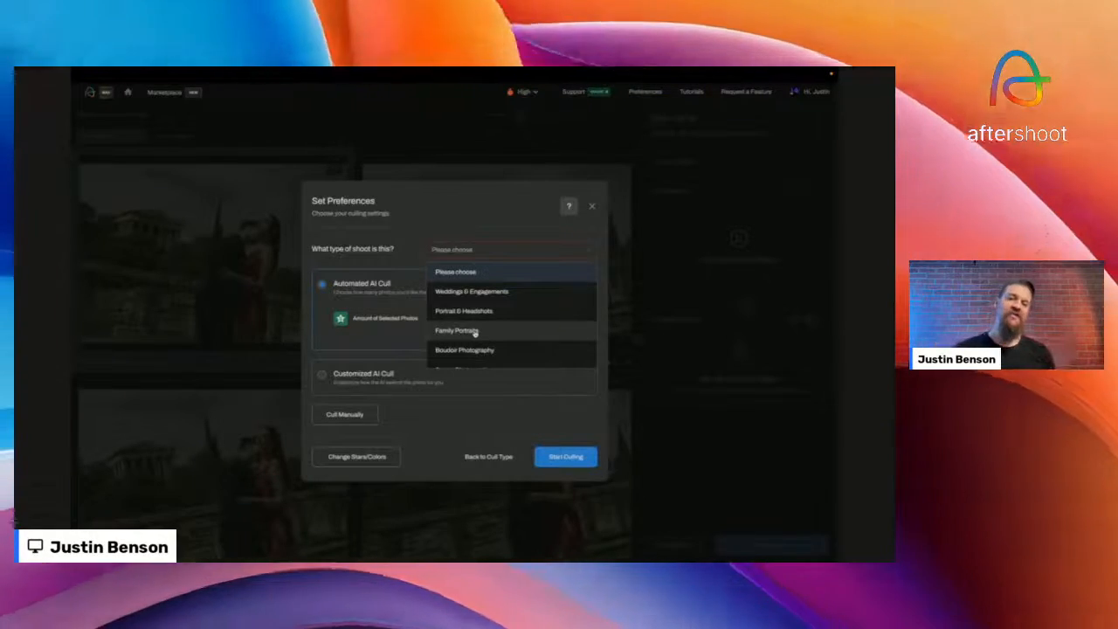
scroll(475, 333, down, 1)
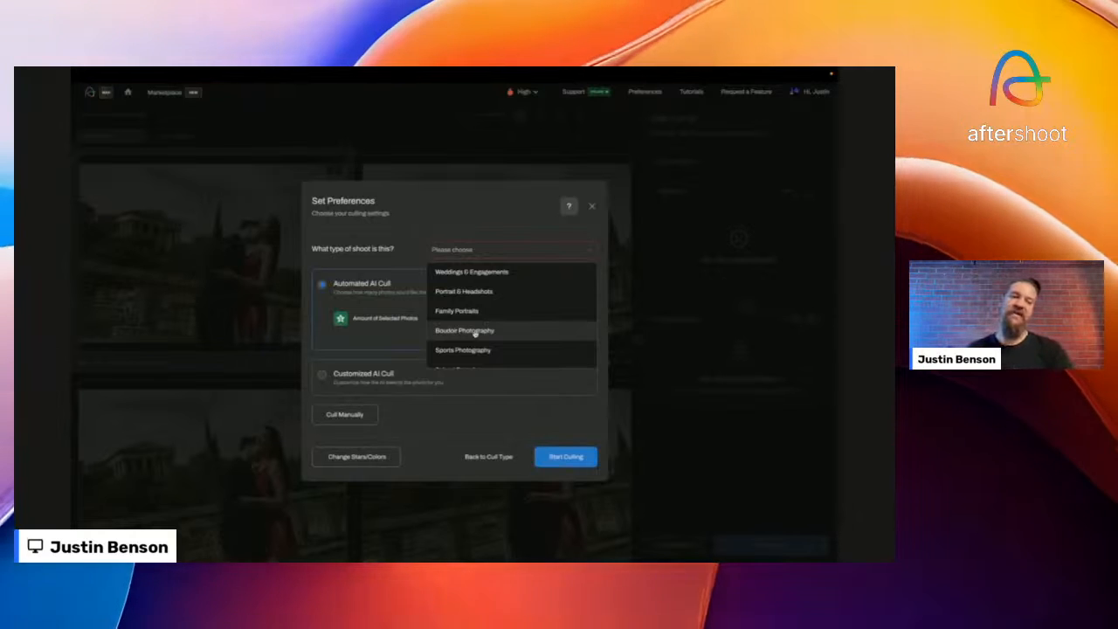
scroll(475, 333, down, 2)
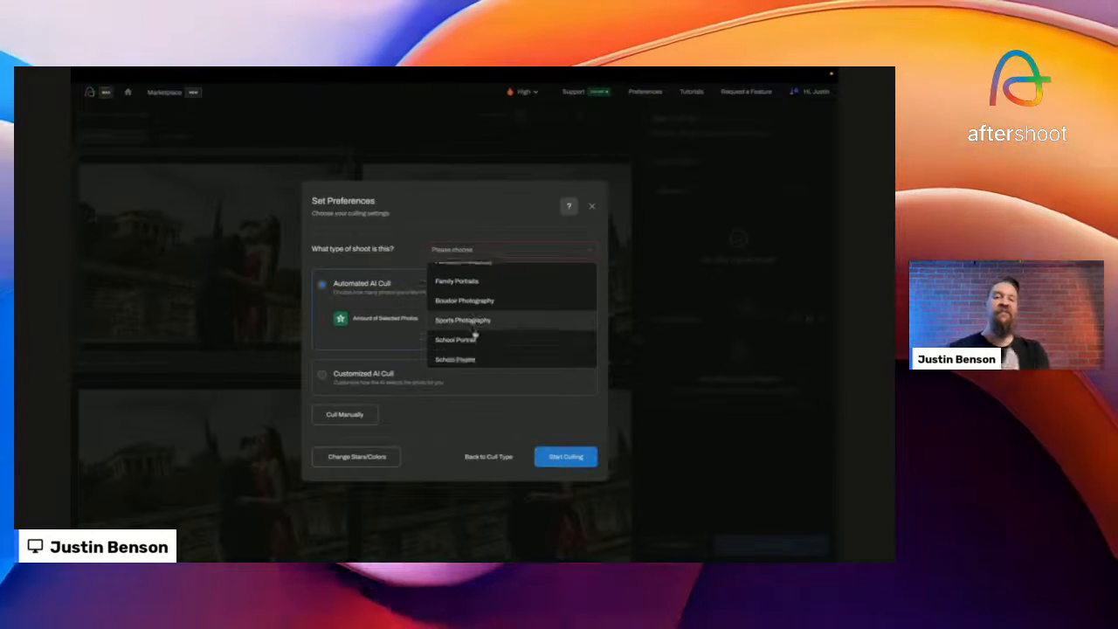
scroll(475, 333, down, 3)
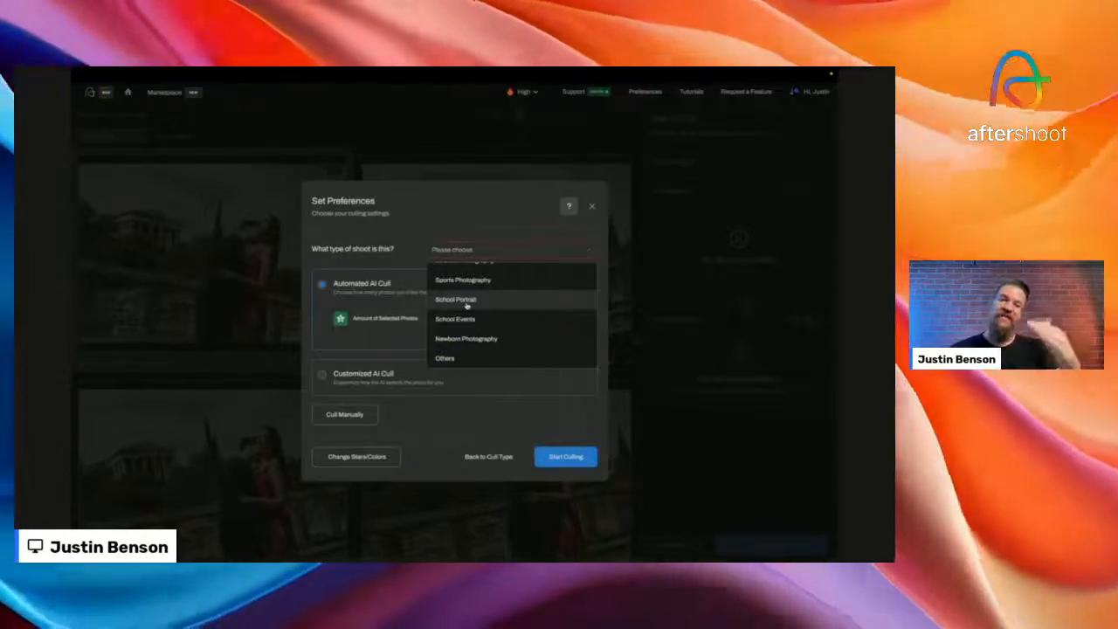
scroll(467, 304, up, 5)
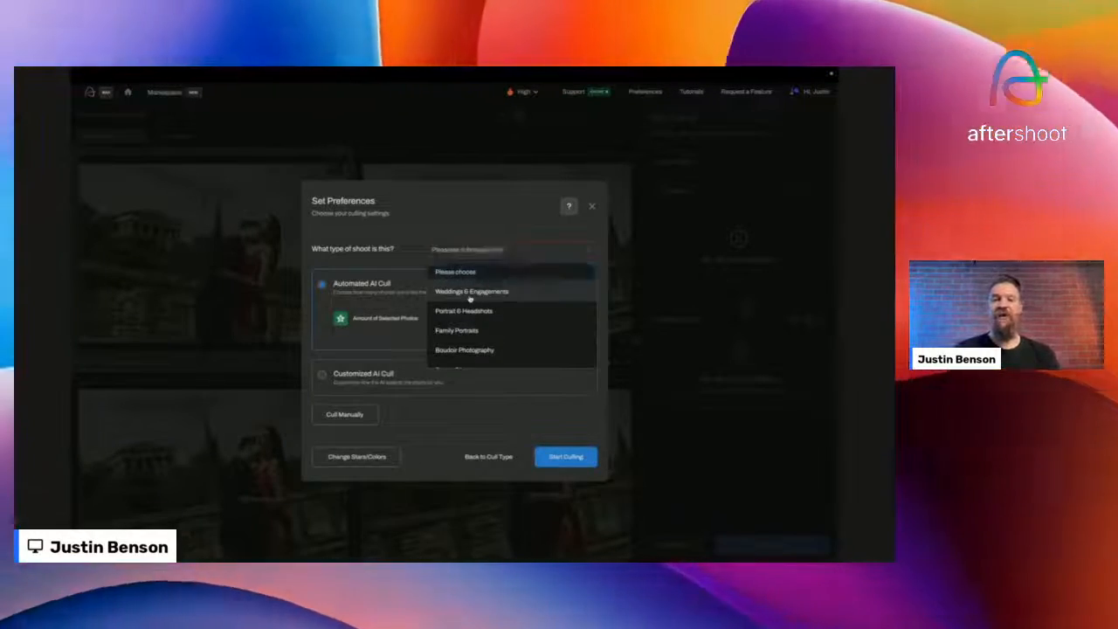
click(470, 297)
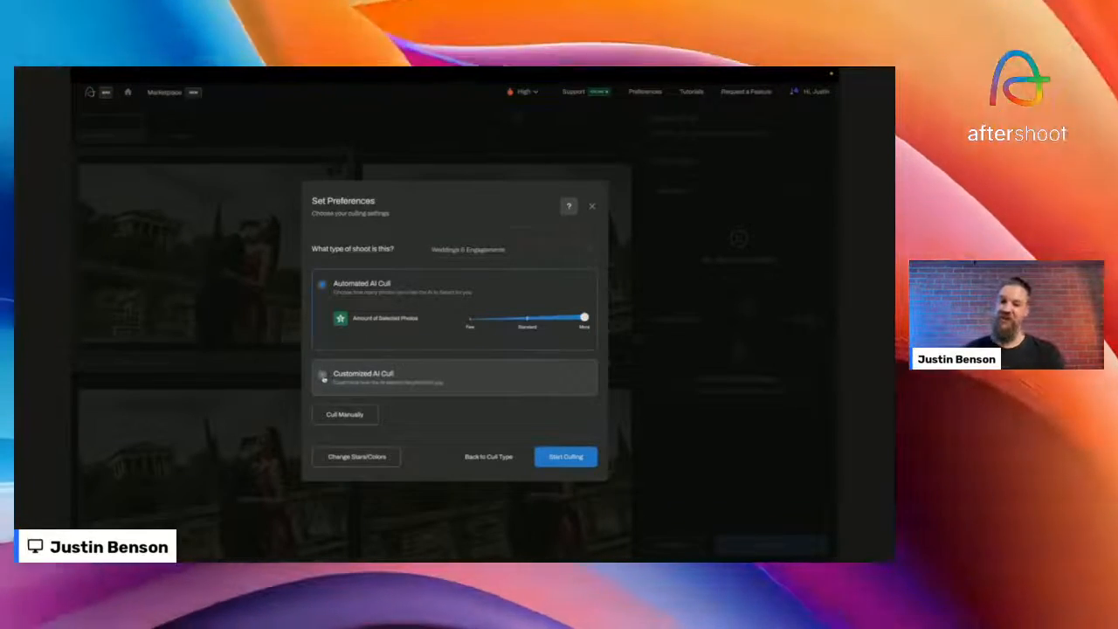
- Select Customized AI Cull and try the Highlight Photos option
click(322, 375)
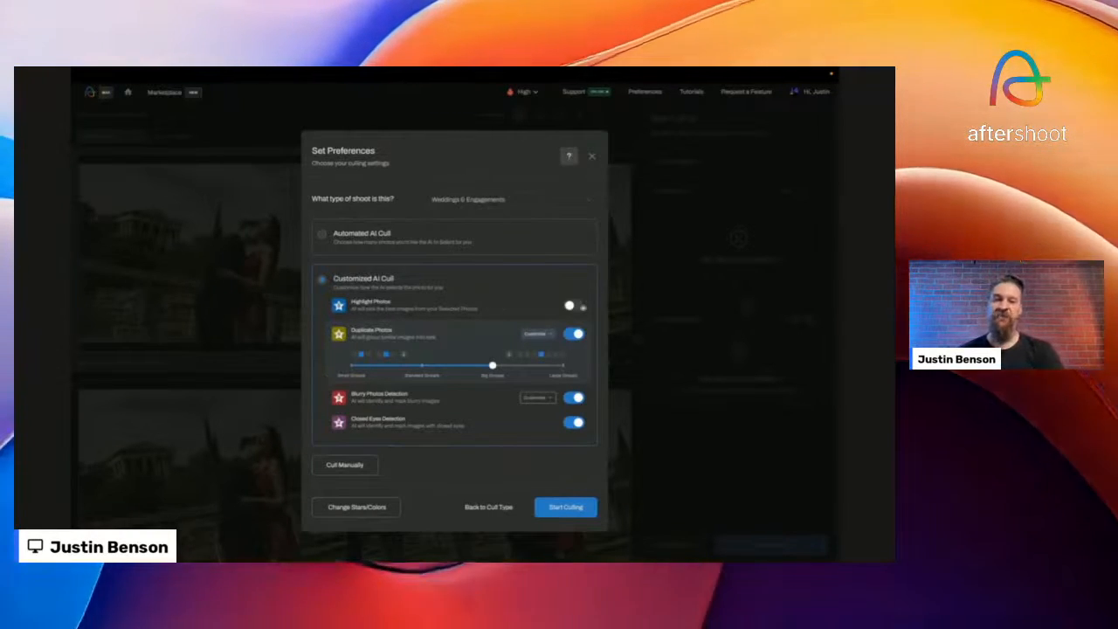
click(583, 305)
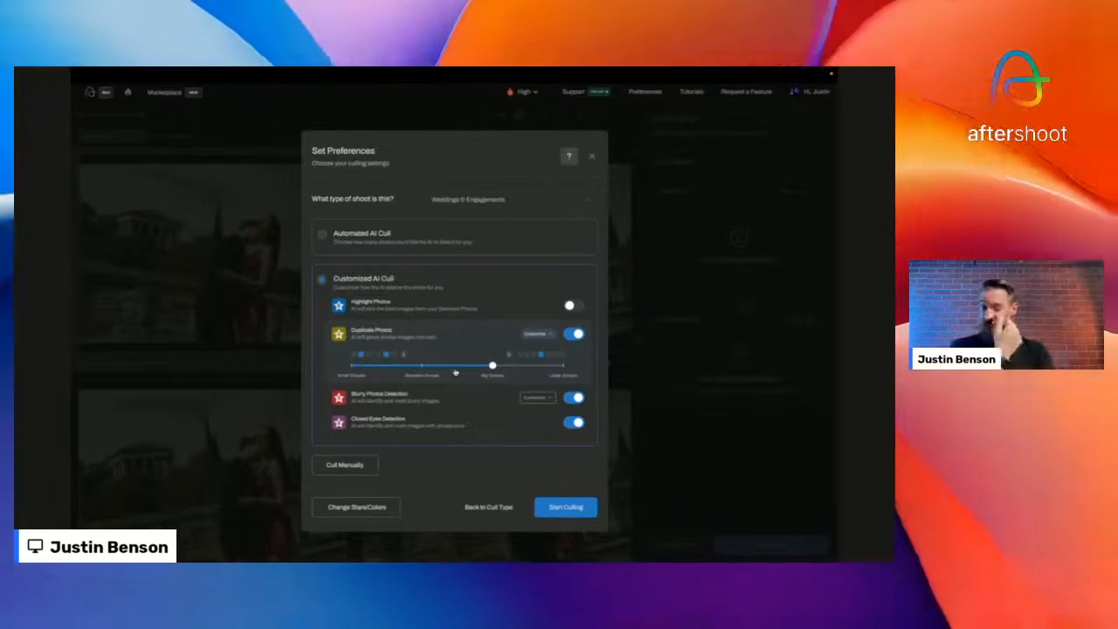
- Try the Small, Large and Standard group sizes for Duplicate Photos, settling on Big Groups
click(353, 366)
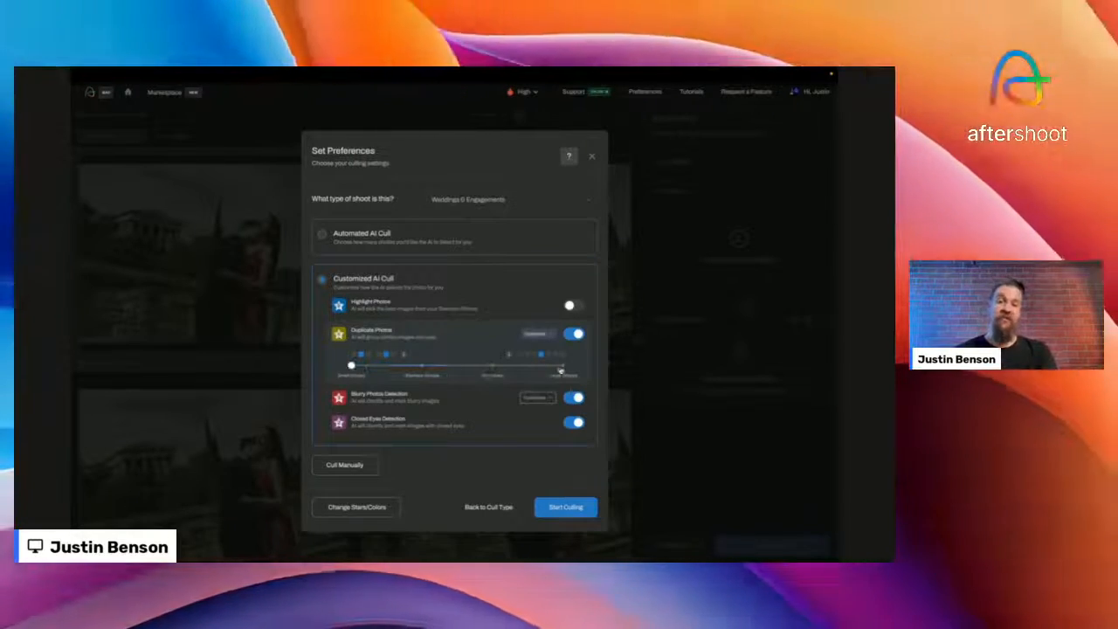
click(563, 366)
click(353, 366)
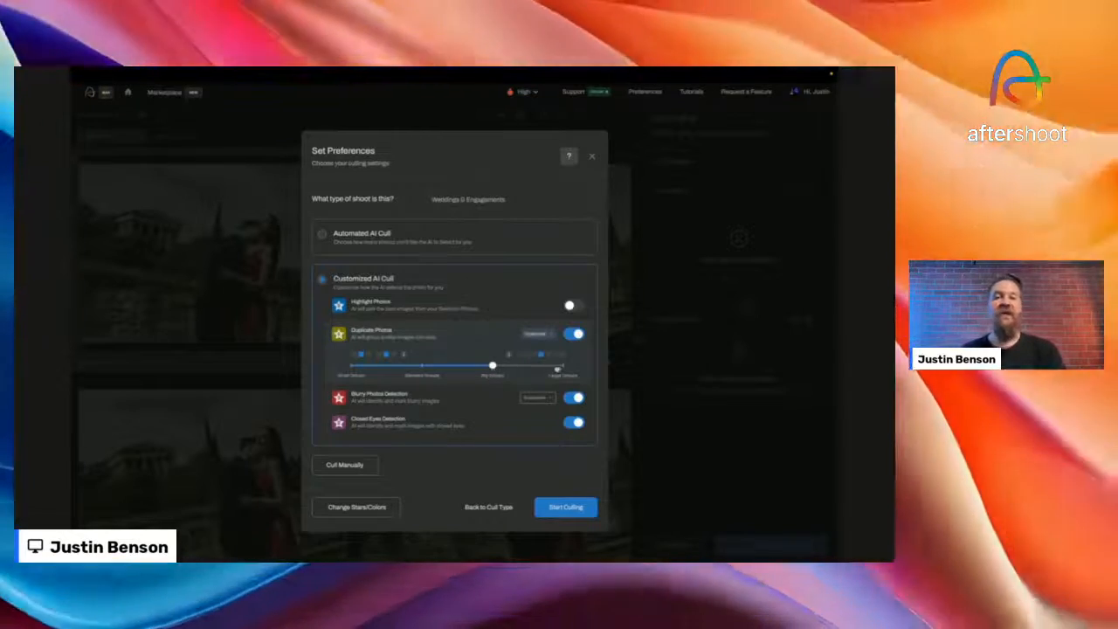
click(564, 366)
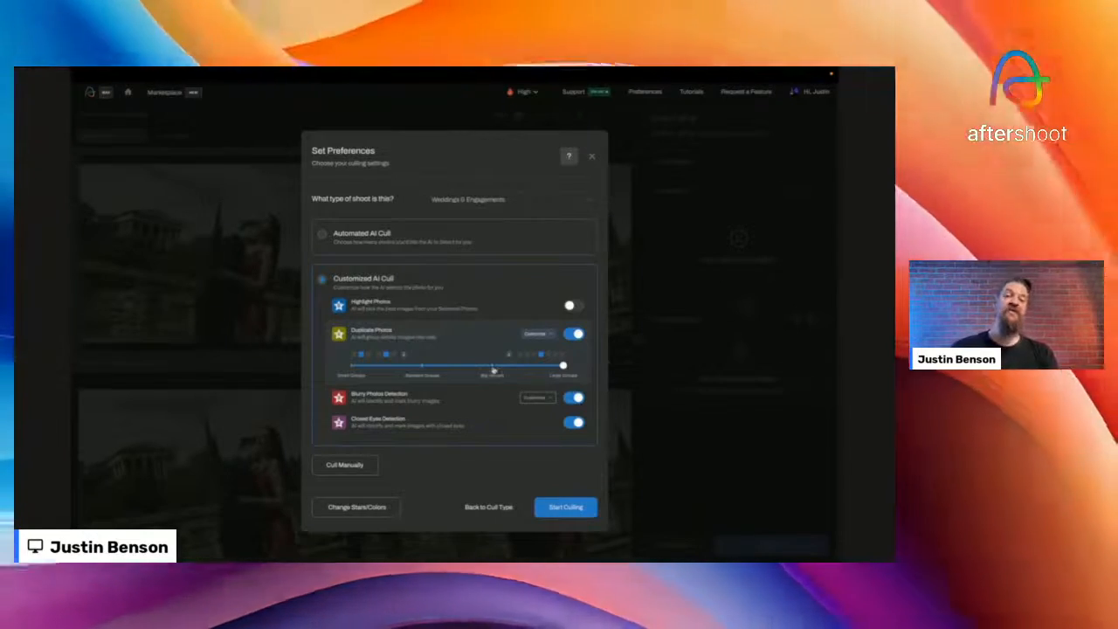
click(493, 366)
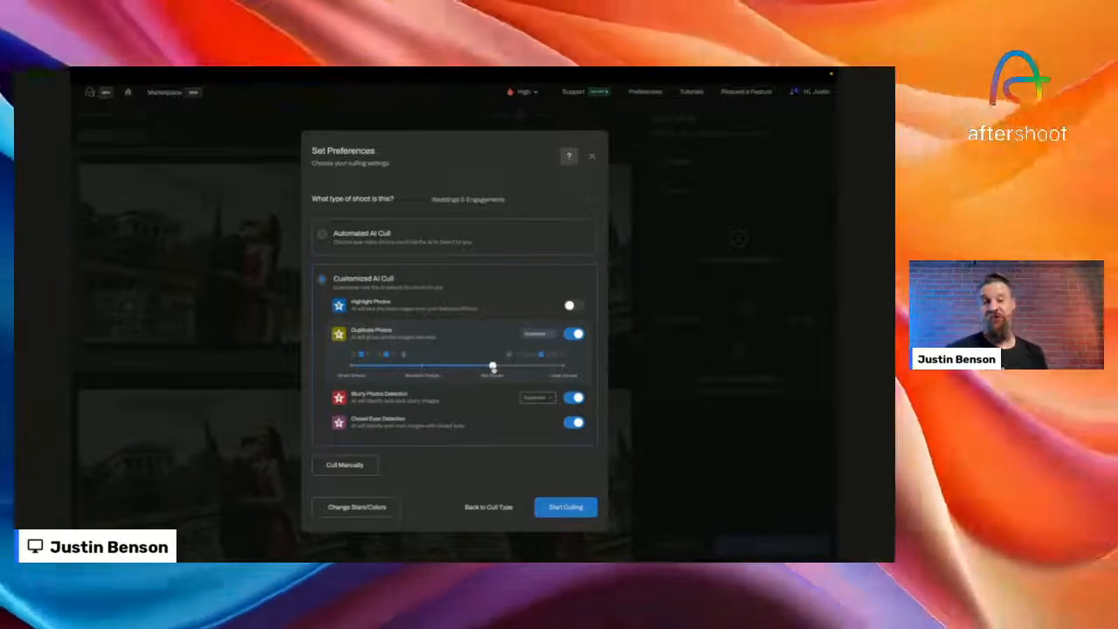
click(422, 366)
click(493, 366)
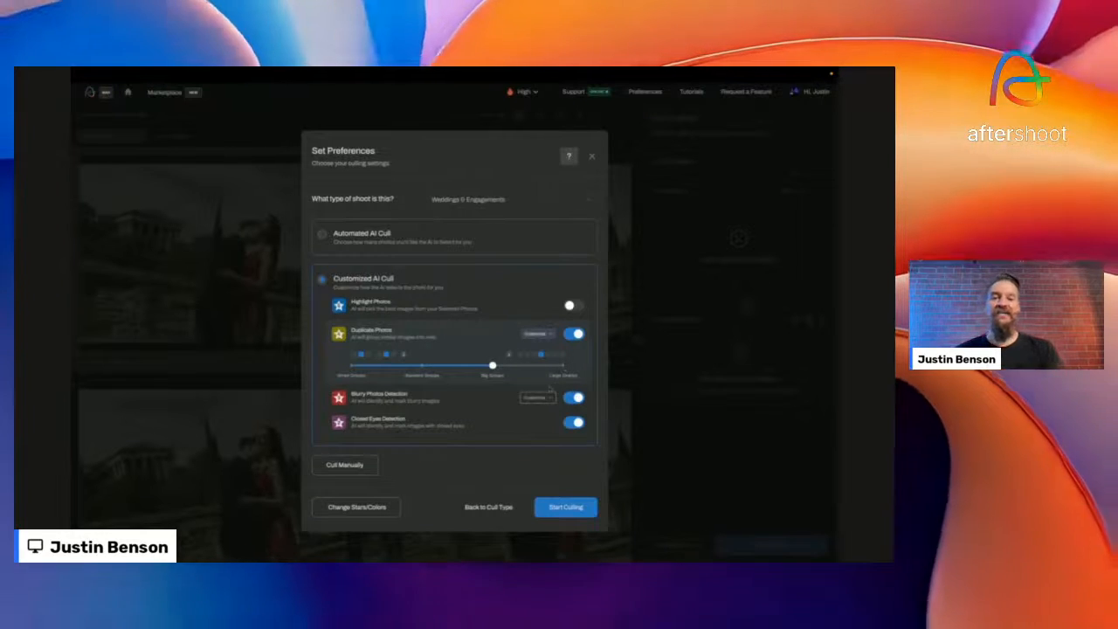
- Try Strict for Blurry Photos Detection, settle on Lenient with Closed Eyes Detection enabled, and start the customized AI cull
click(537, 398)
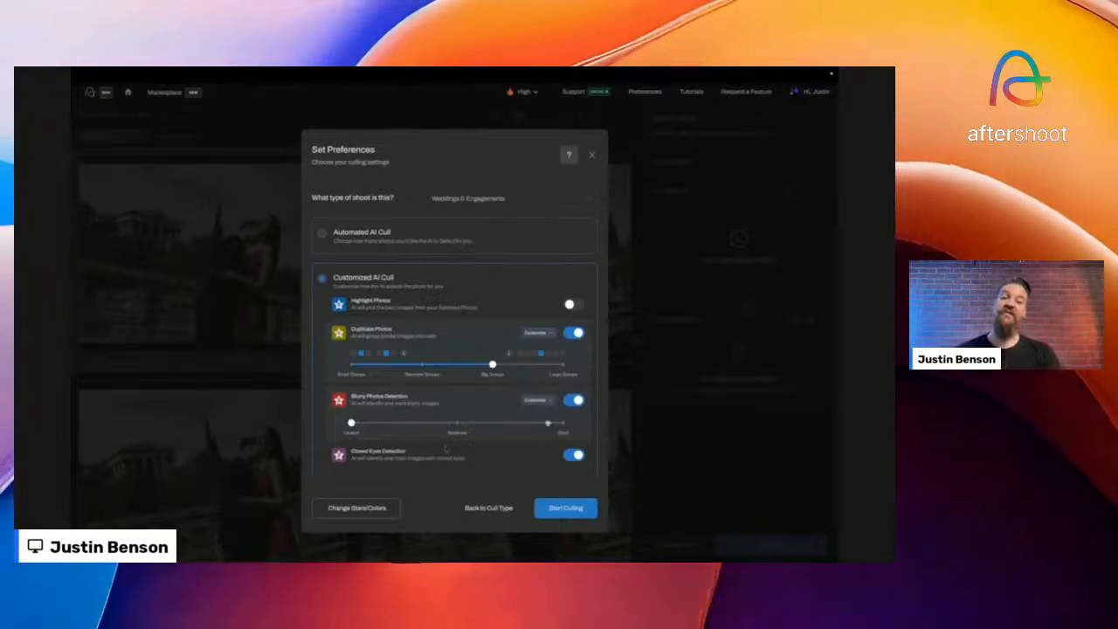
drag(352, 423, 561, 425)
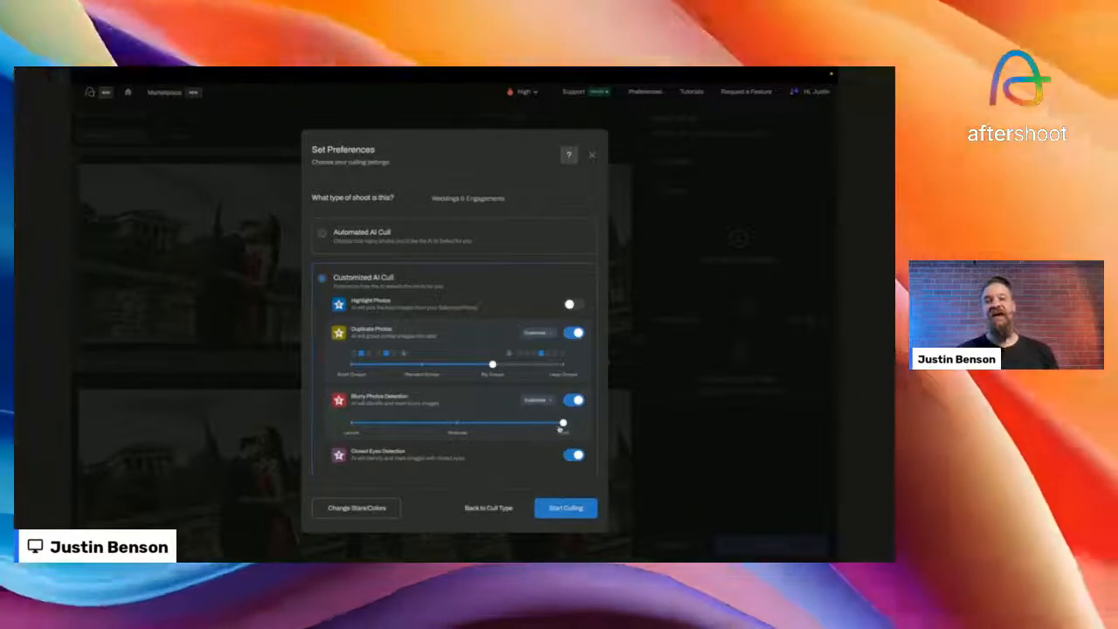
drag(562, 425, 351, 426)
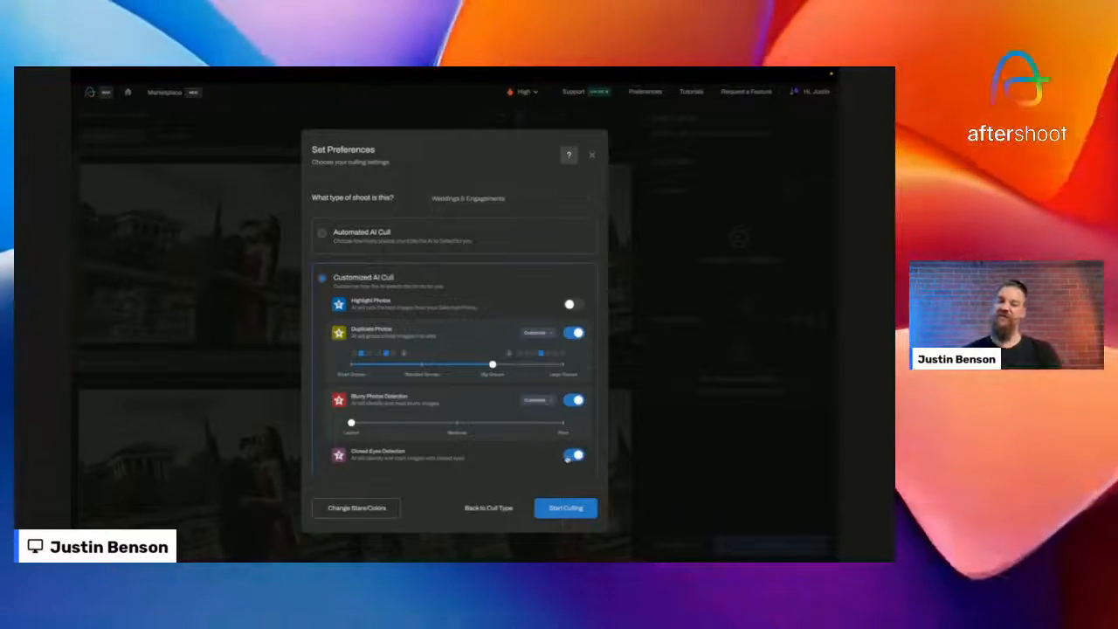
click(573, 456)
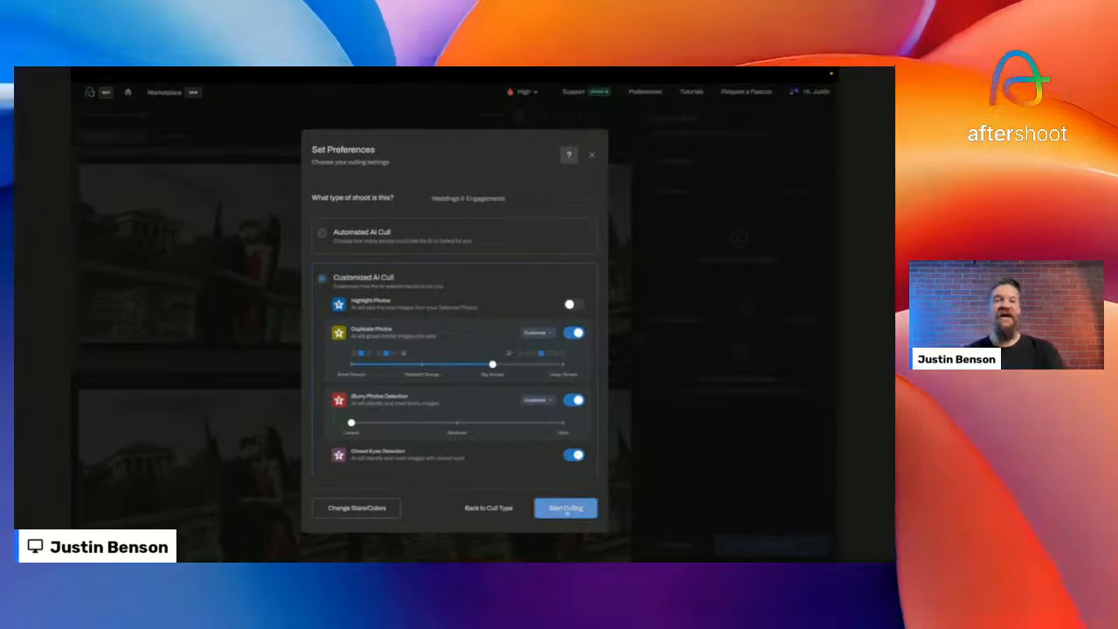
click(565, 509)
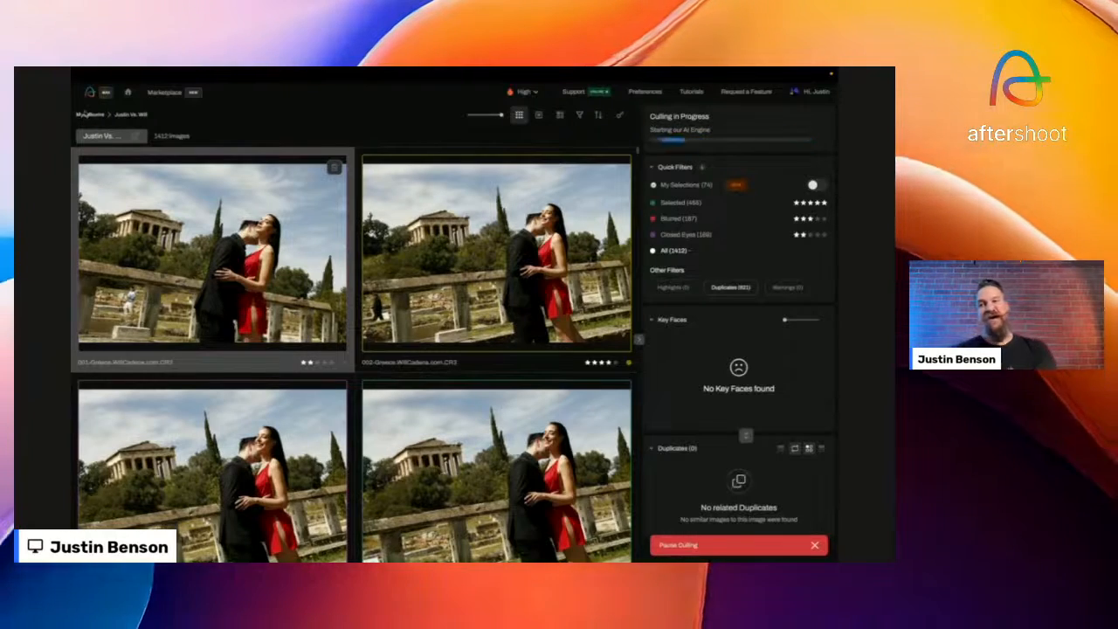
- Return to the albums list and create a new culling album from the preselected shoot folder
click(88, 115)
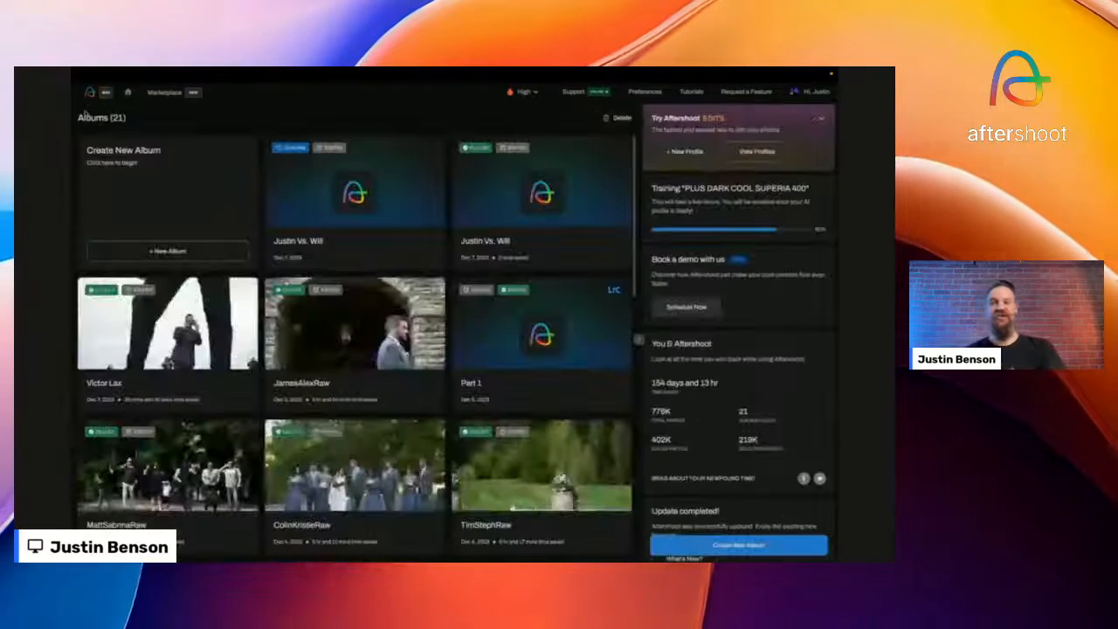
click(234, 249)
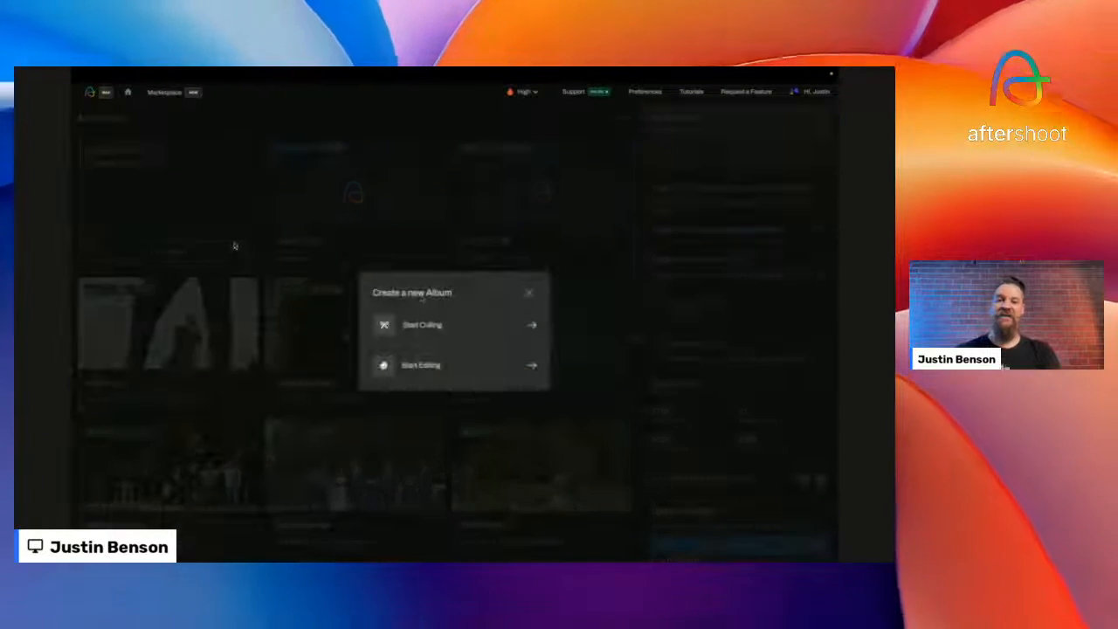
click(425, 330)
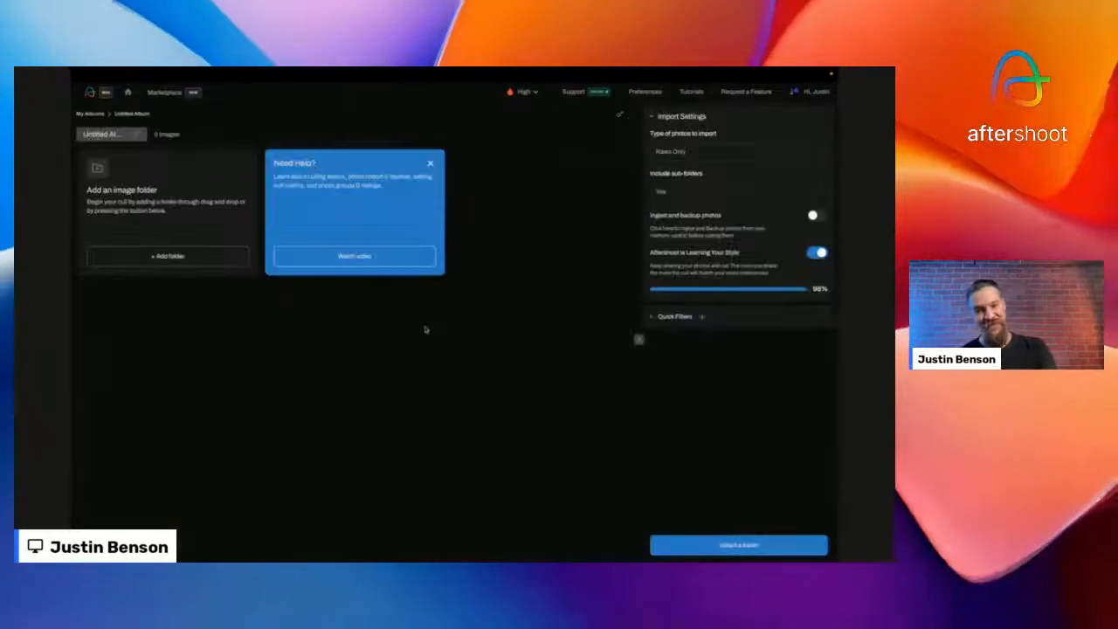
click(171, 255)
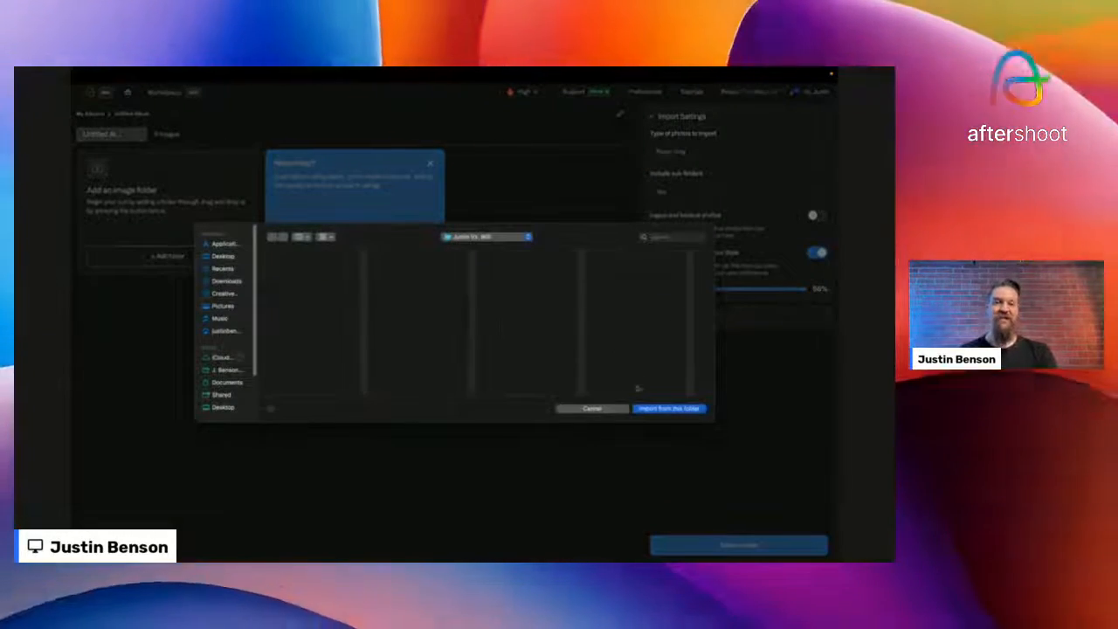
click(664, 407)
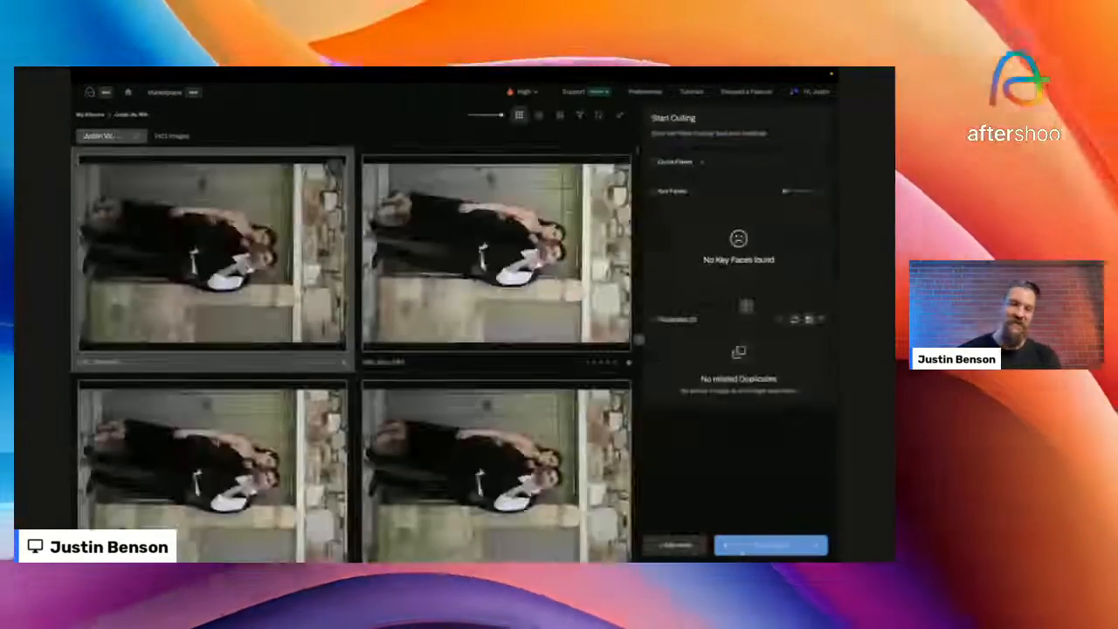
- Start an AI-Assisted Culling run with the shoot type Weddings & Engagements and Duplicate Photos set to Large Groups
click(746, 550)
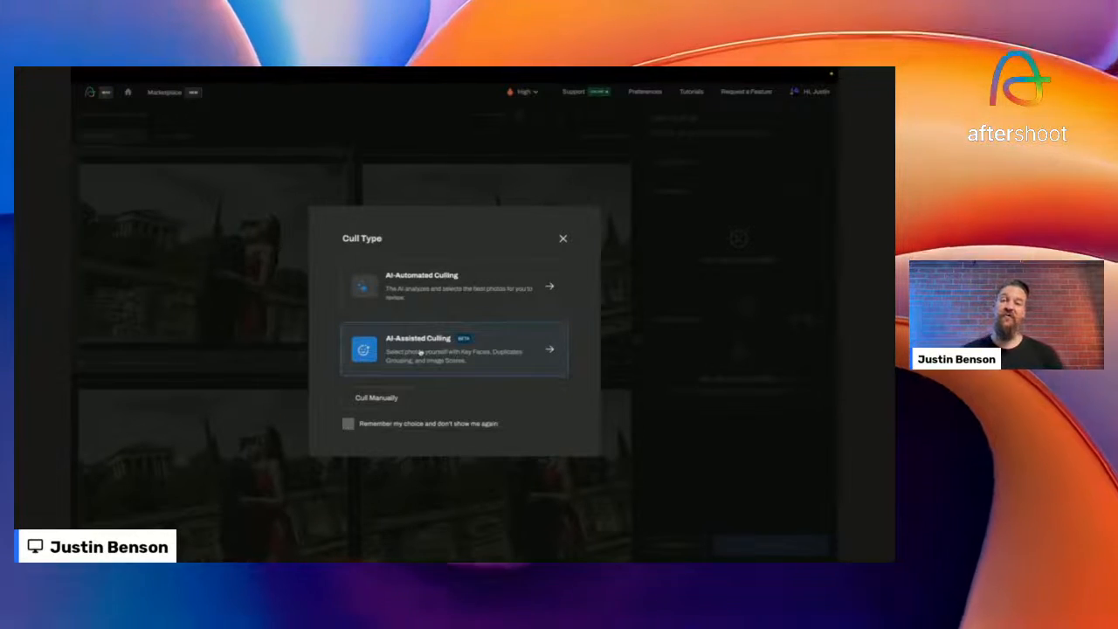
click(420, 352)
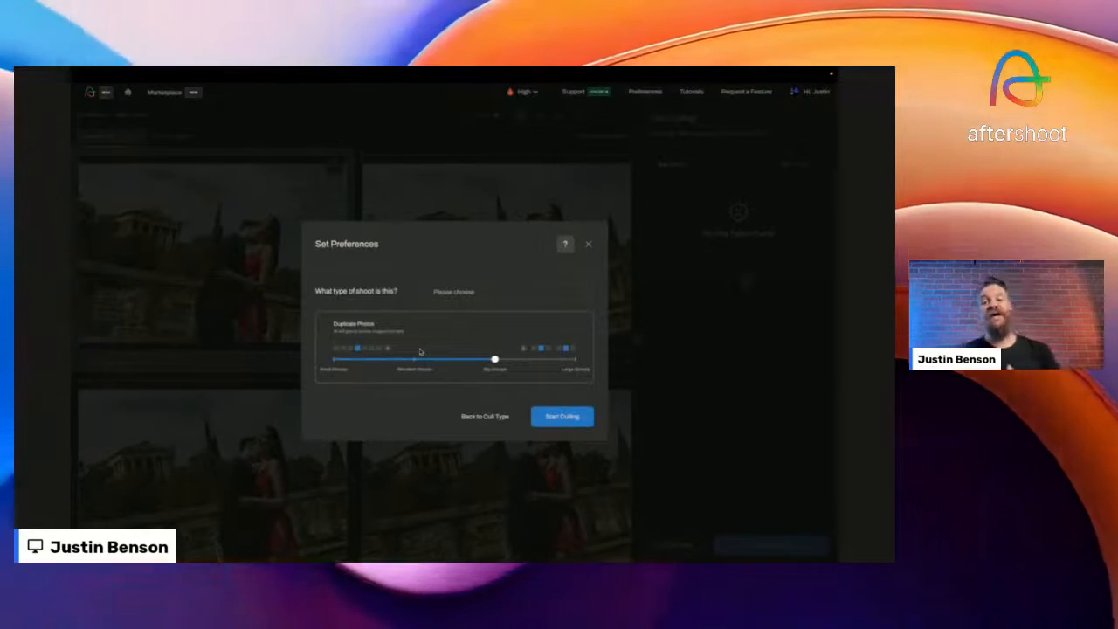
click(467, 293)
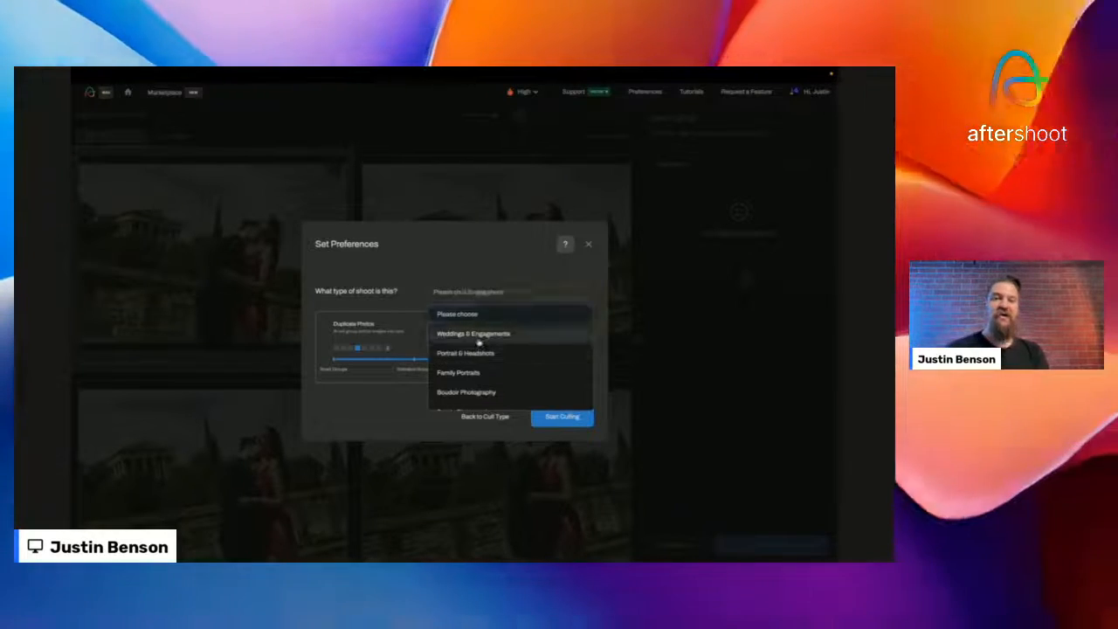
click(479, 338)
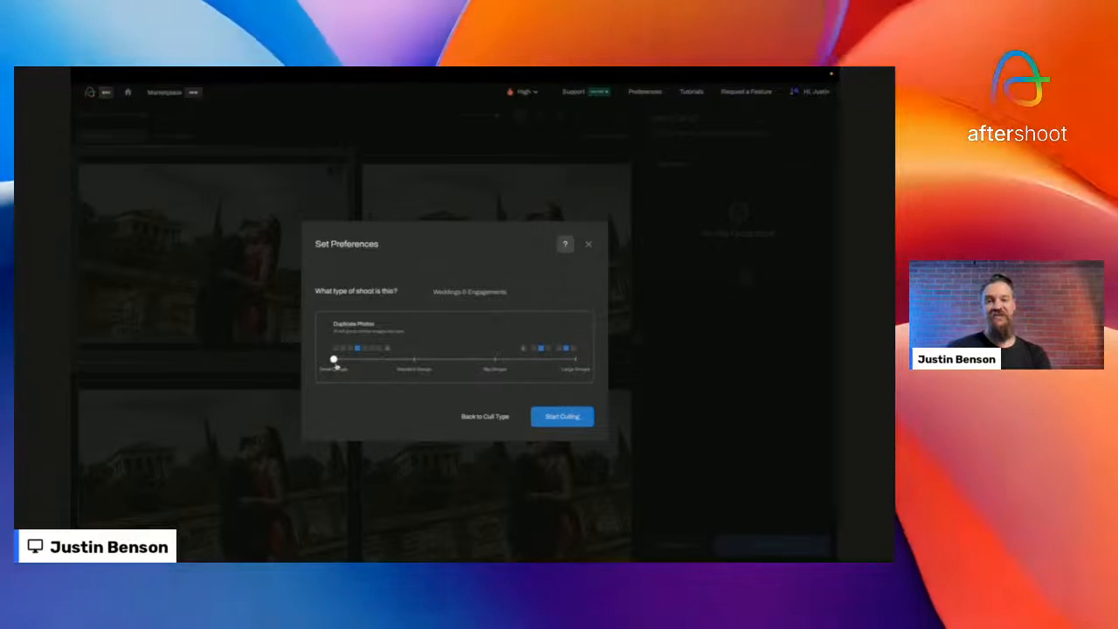
click(573, 366)
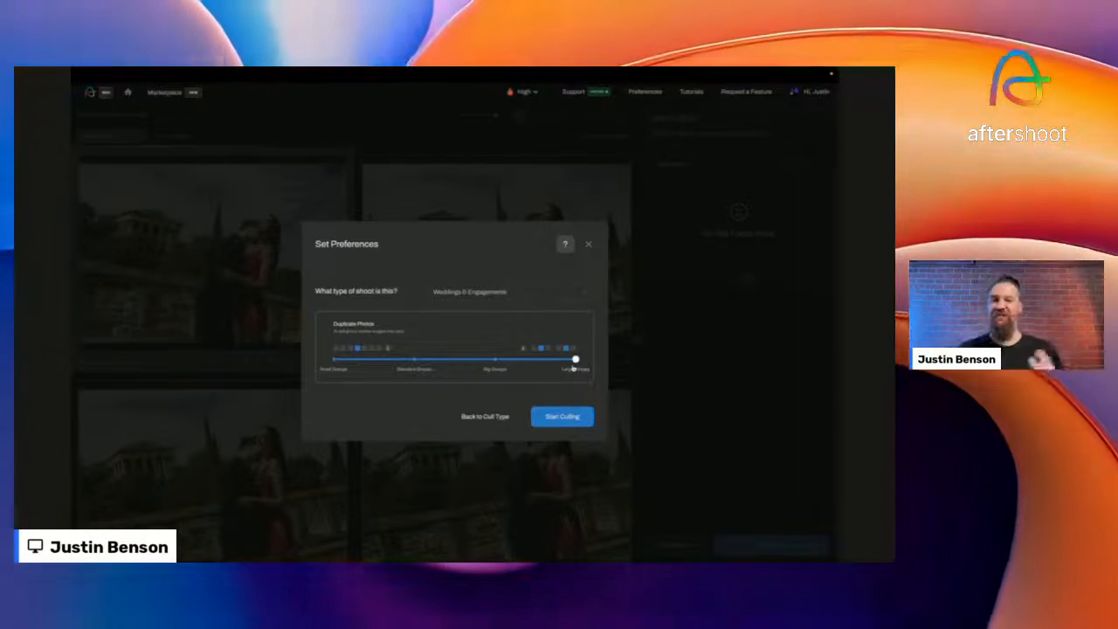
click(564, 418)
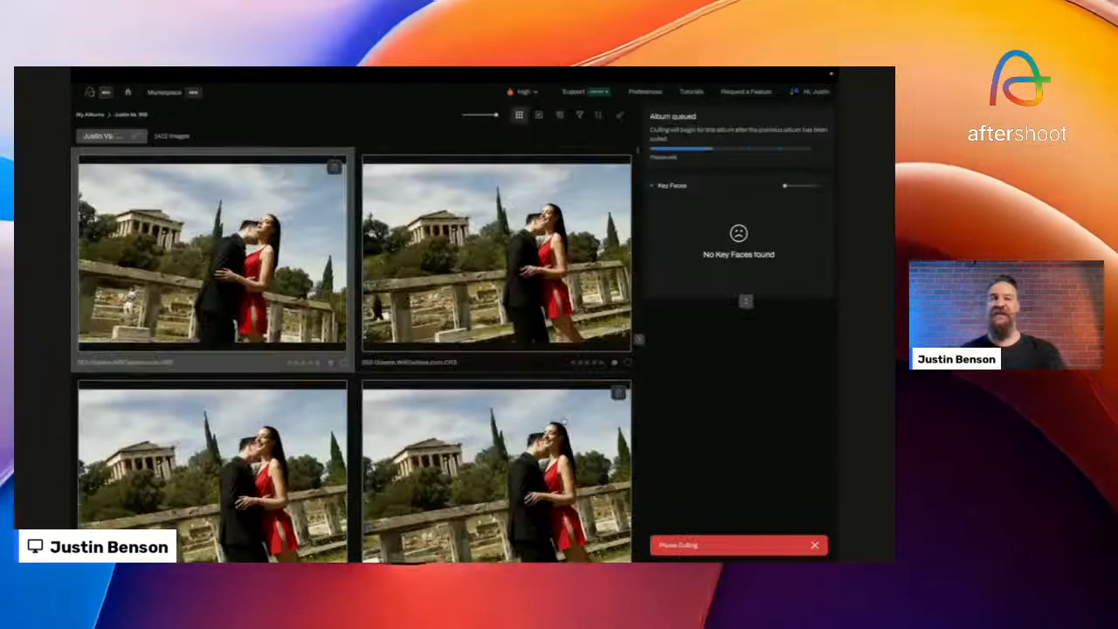
- Pause the queued cull and open the already culled album whose cover shows a man framed between two legs
click(758, 545)
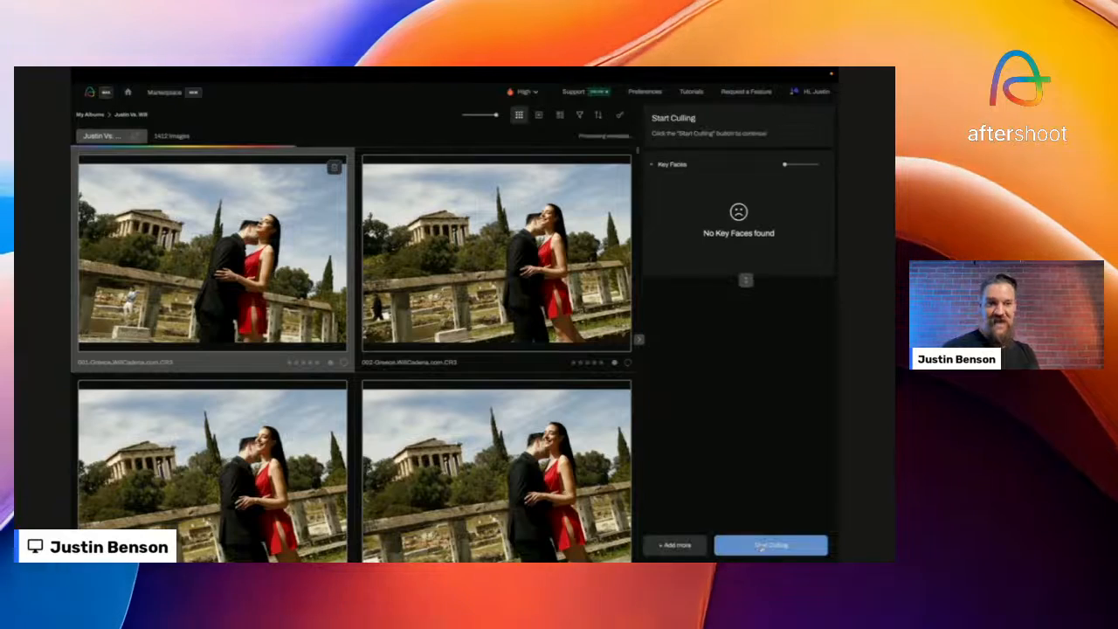
click(88, 117)
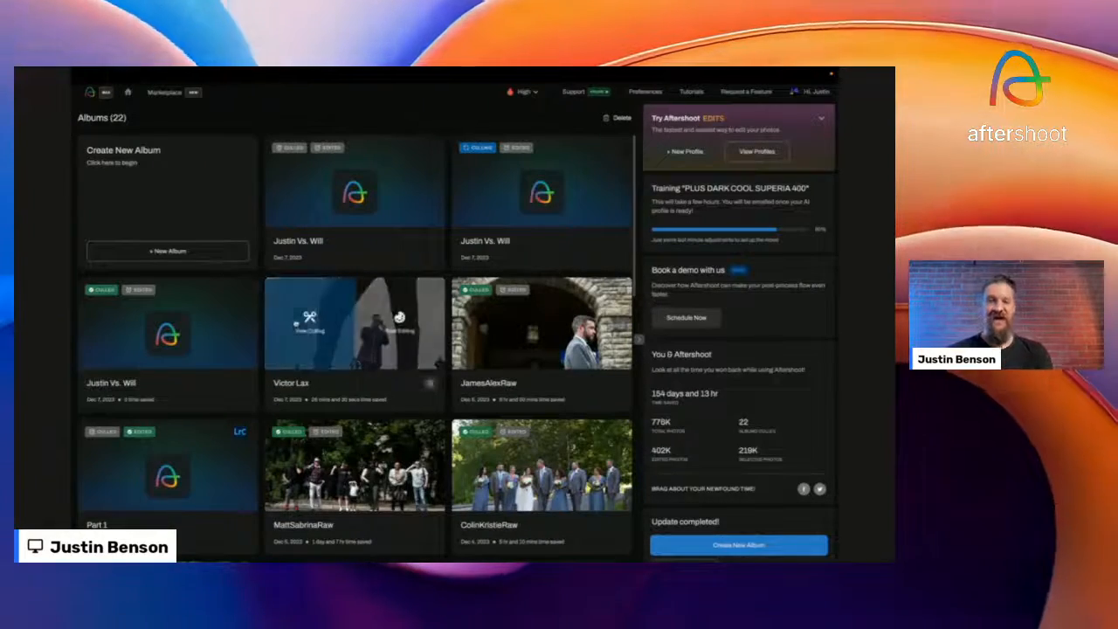
click(296, 324)
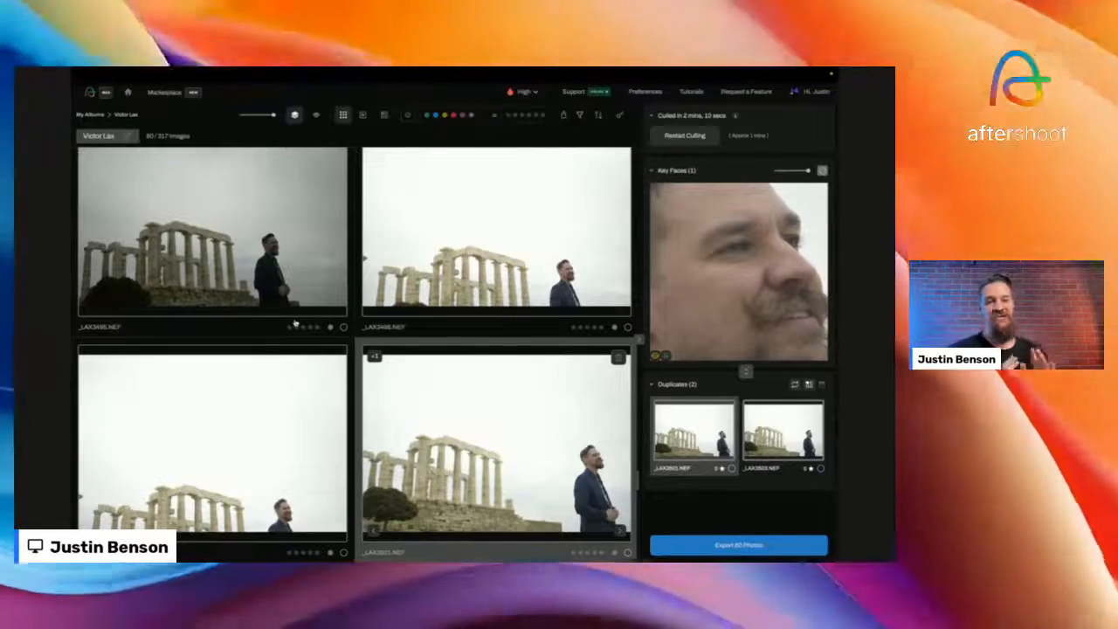
- Look through the culled temple ruins photos, examining the key faces, focus and eye ratings, and duplicates of individual portraits
scroll(295, 323, down, 3)
scroll(296, 324, down, 10)
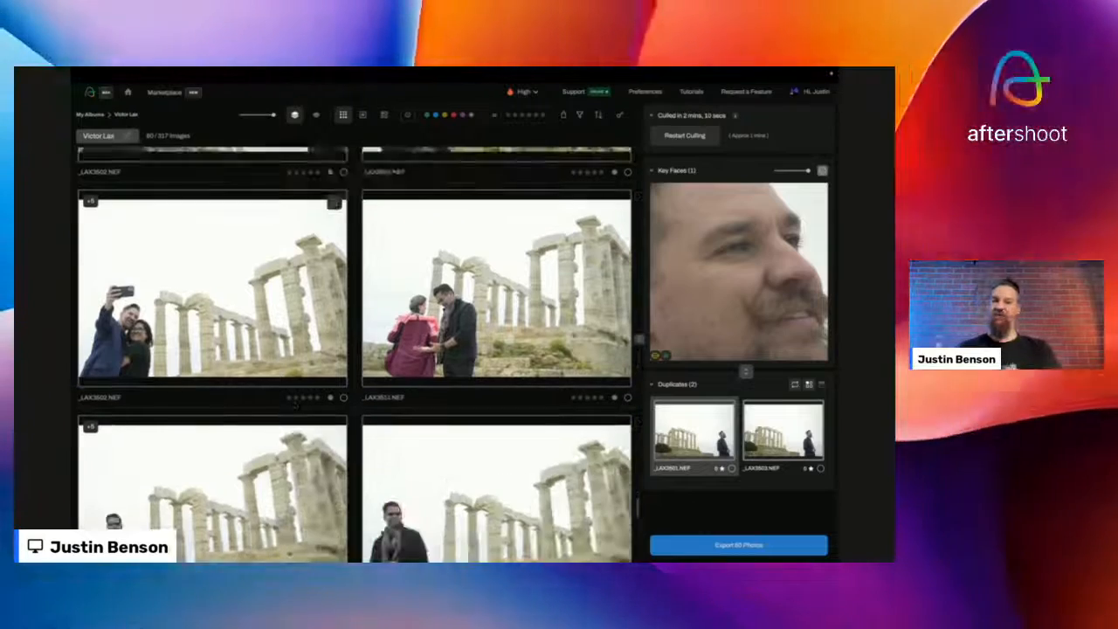
scroll(295, 403, down, 5)
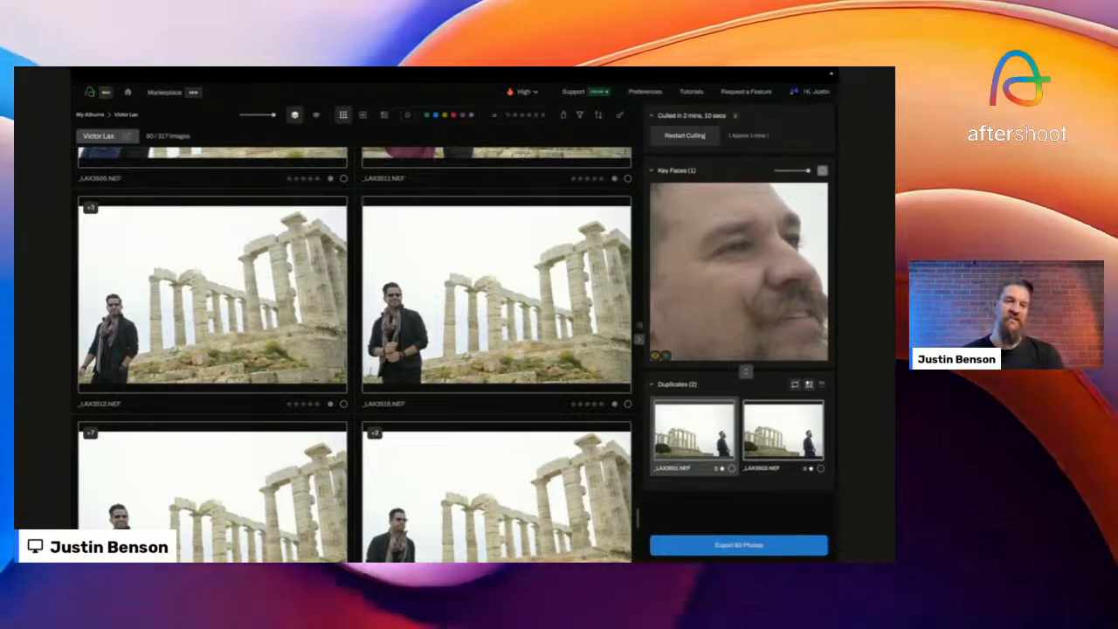
mouse_move(657, 358)
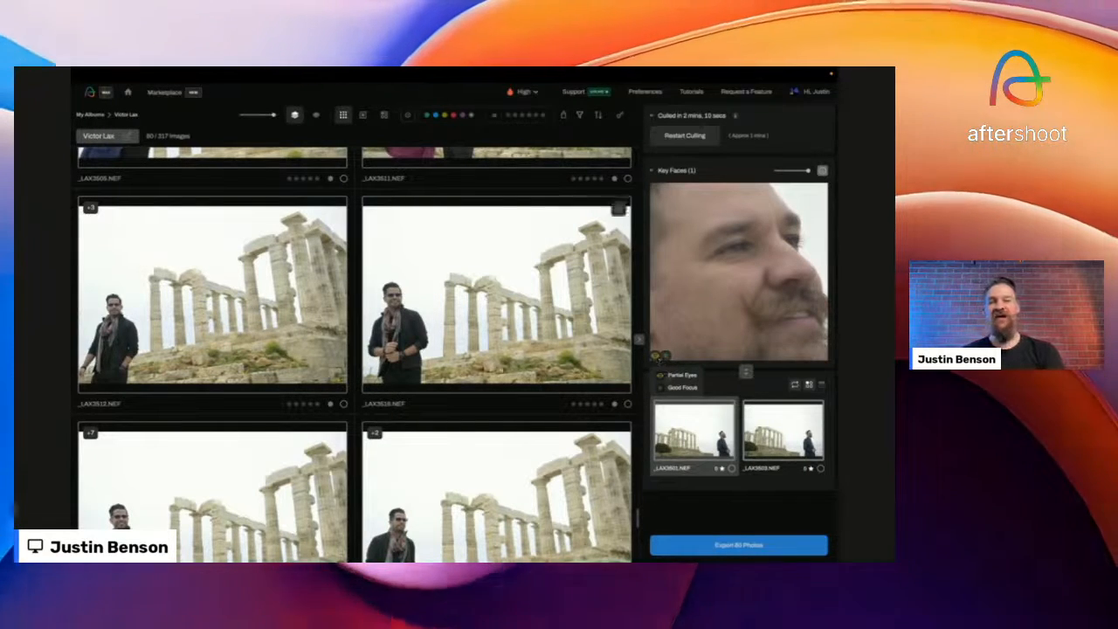
click(182, 365)
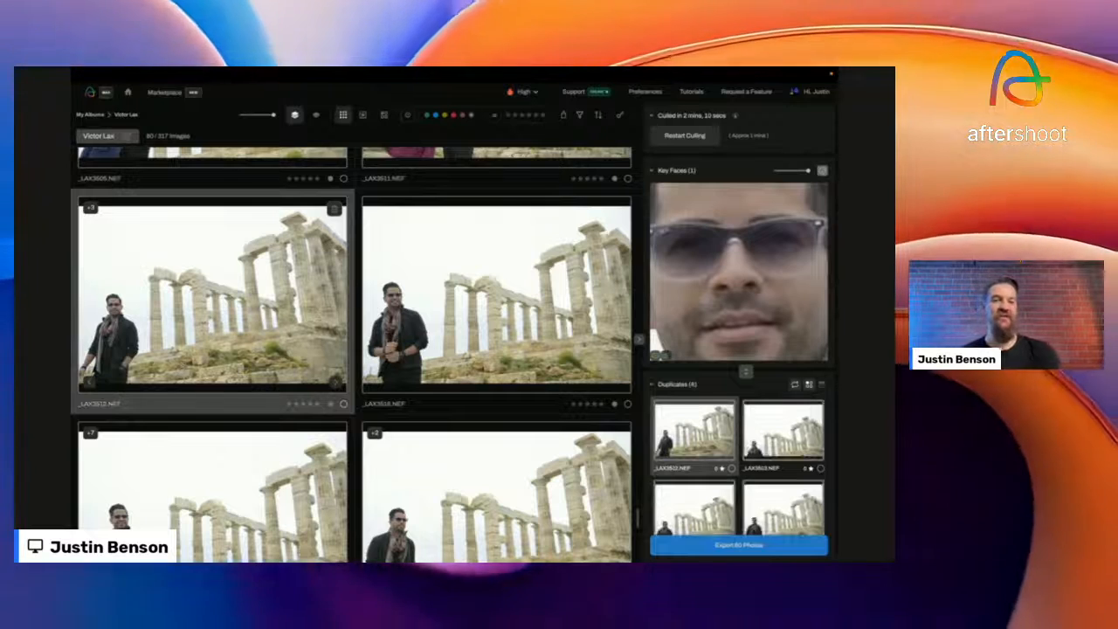
scroll(474, 395, down, 3)
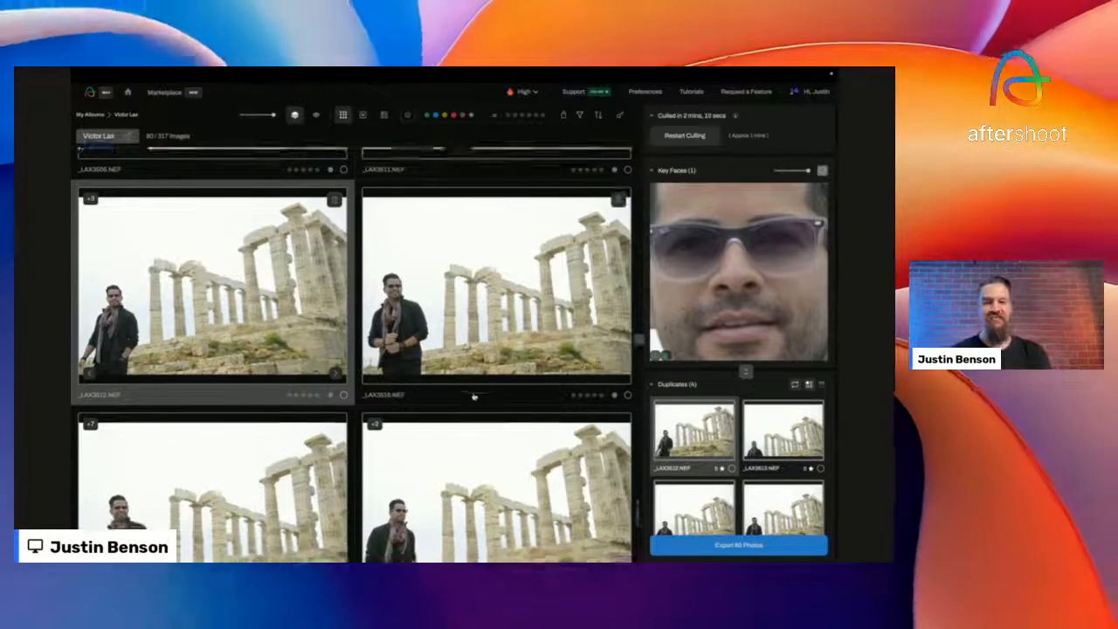
click(225, 414)
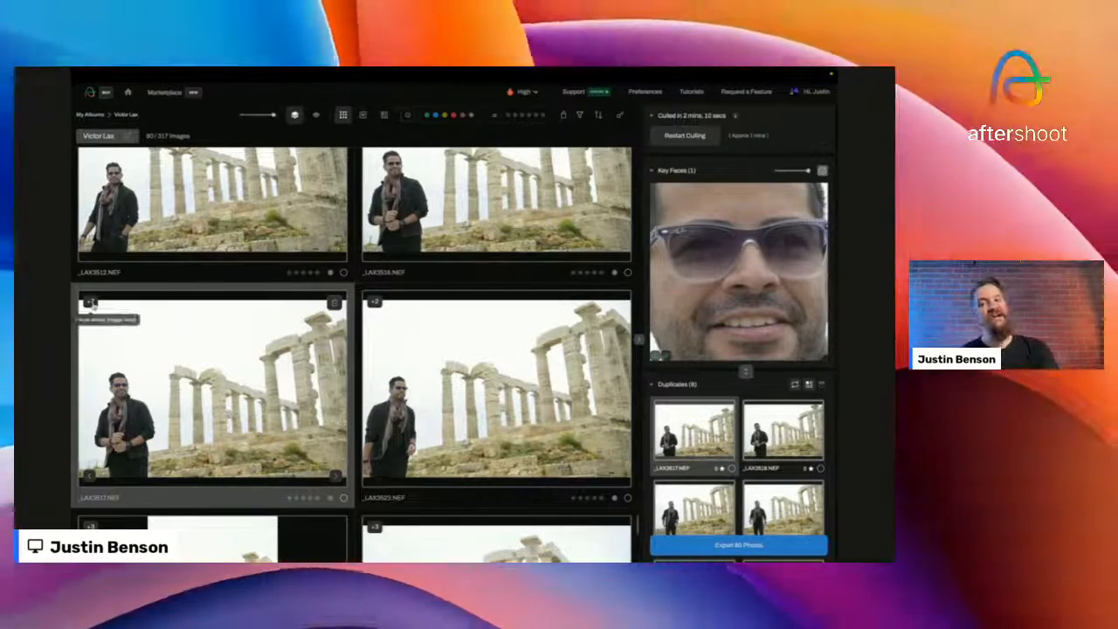
scroll(717, 393, down, 2)
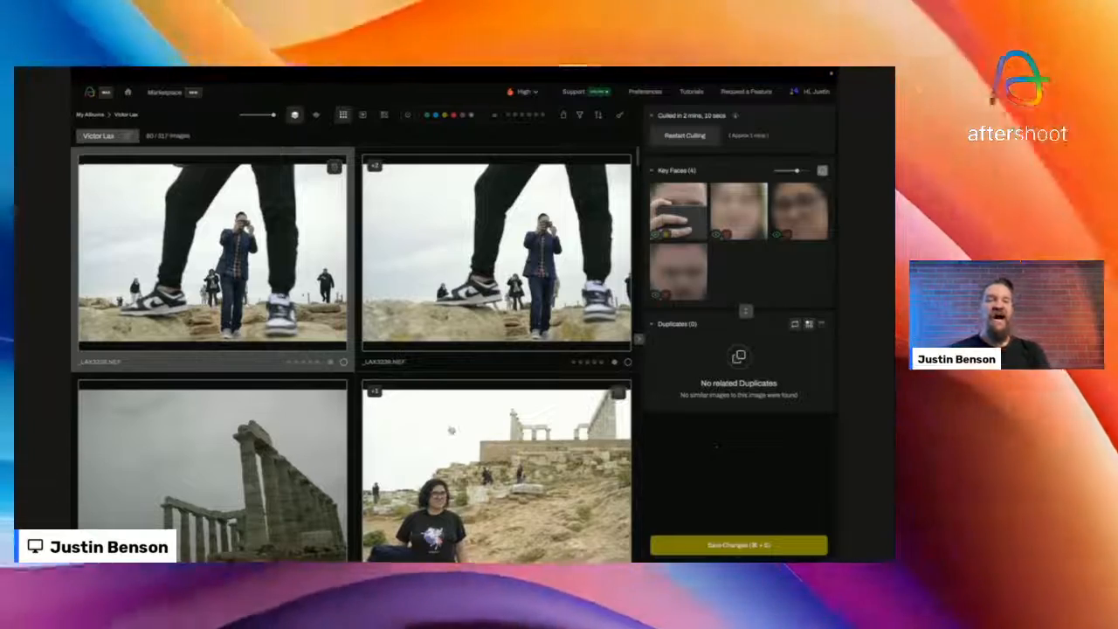
- Open the photo of the man standing on the seaside cliff in single-image view and review the photos that follow it
scroll(450, 404, down, 3)
scroll(451, 404, down, 5)
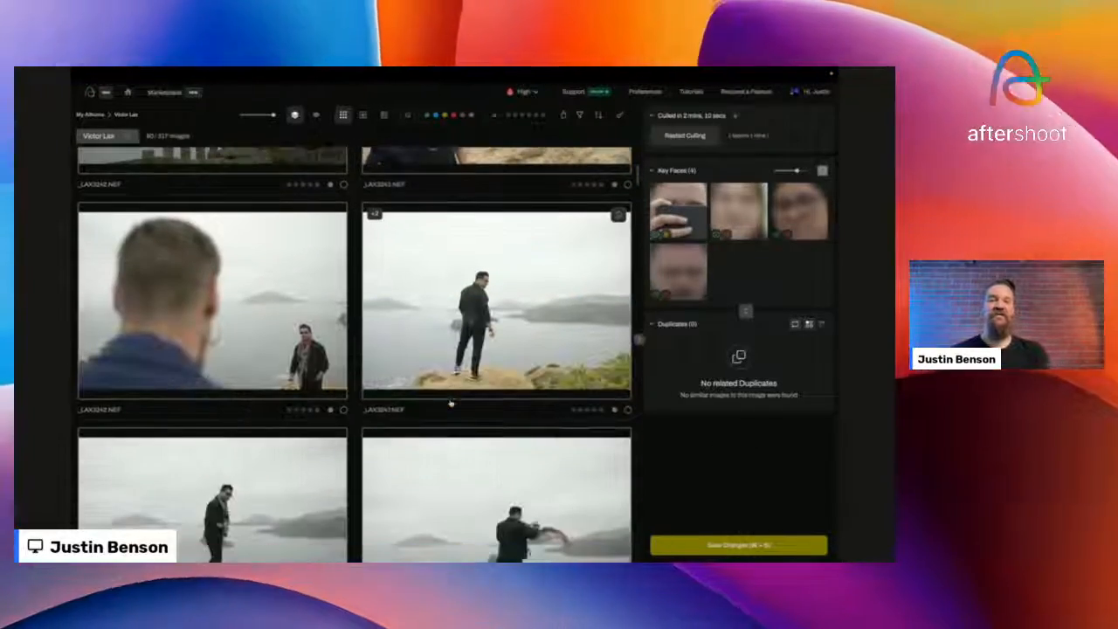
scroll(450, 404, down, 2)
double_click(454, 299)
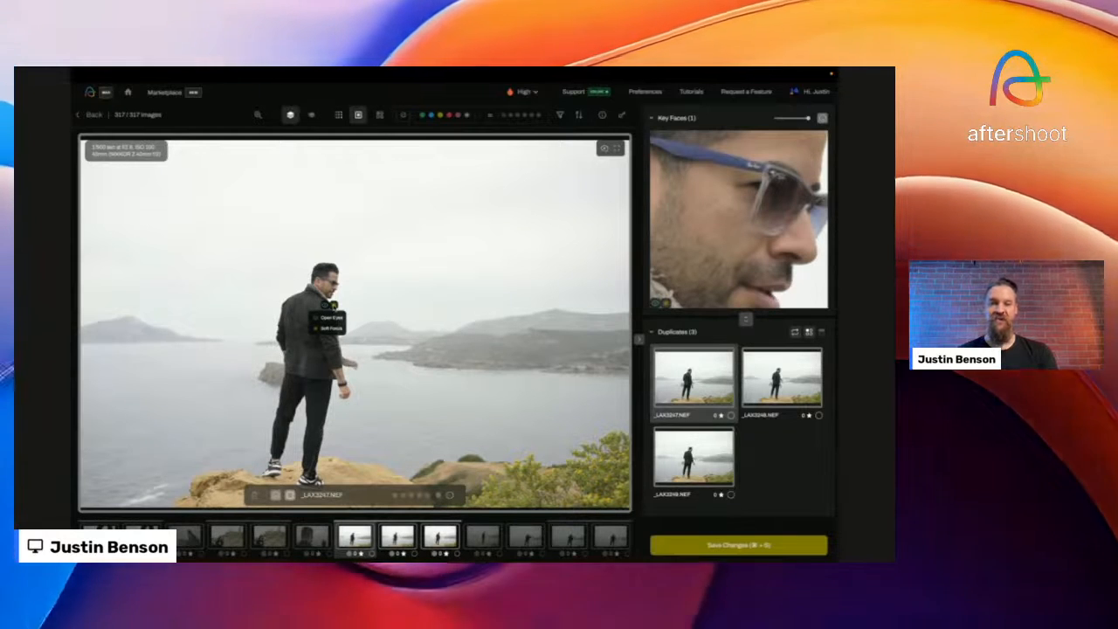
key(Right)
key(Right)
key(Right)
key(Right)
key(Right)
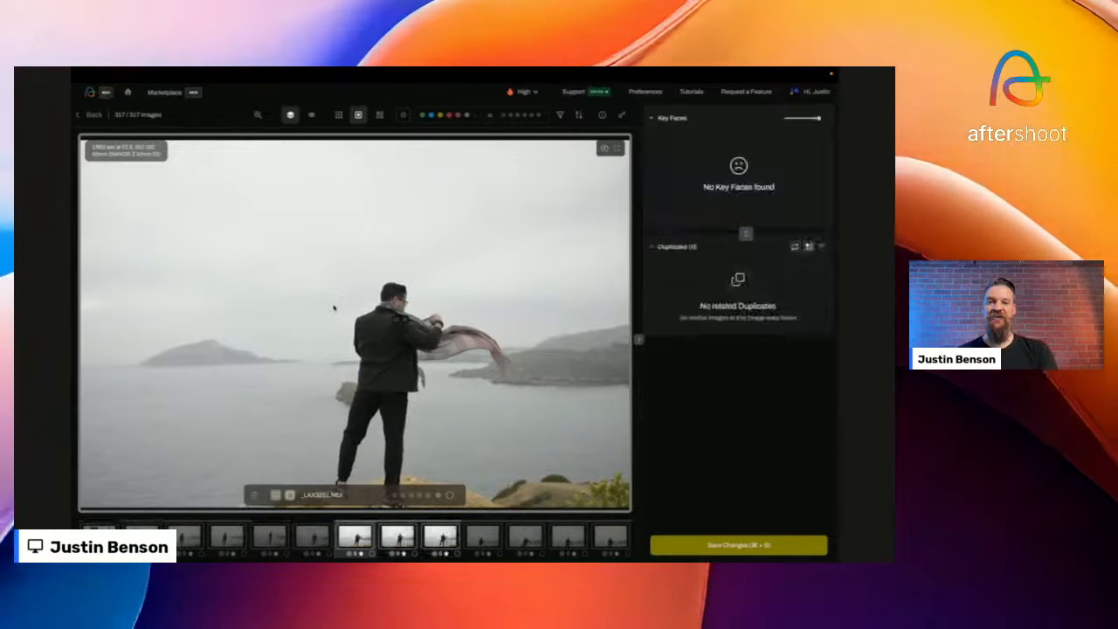
key(Right)
key(Right)
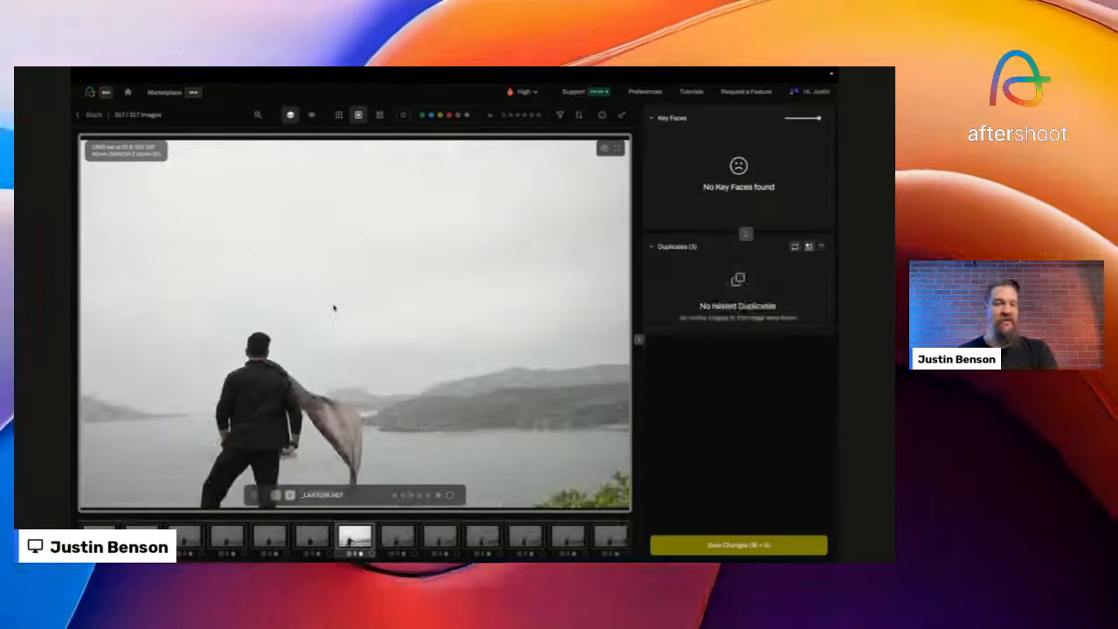
- Compare the seaside cliff photos of the man in sunglasses, checking his key face and the eye and focus ratings
key(Right)
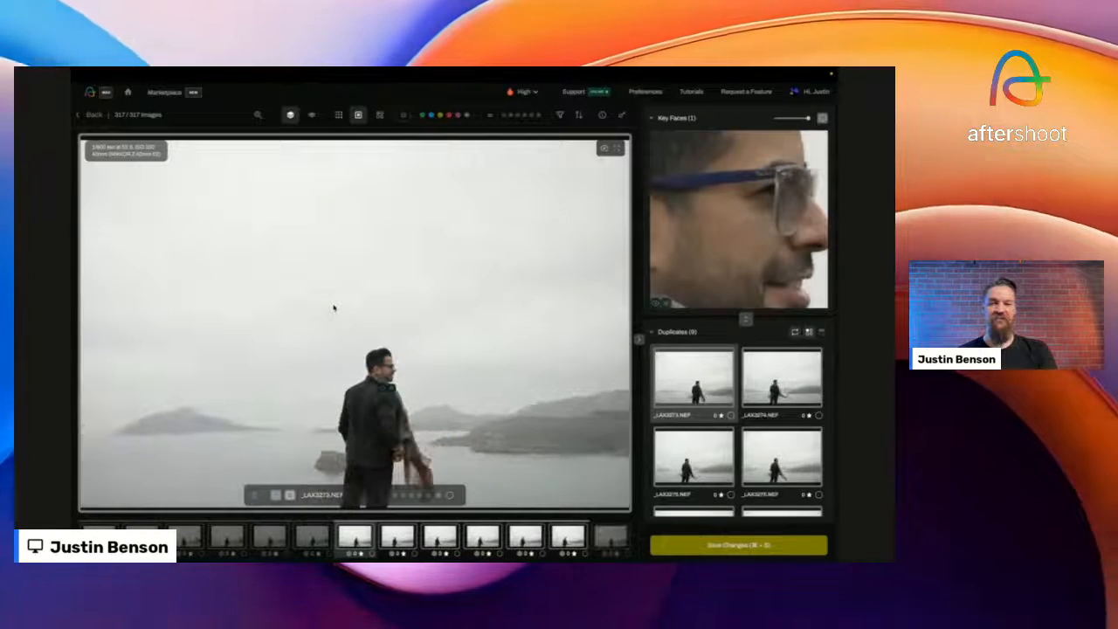
key(Right)
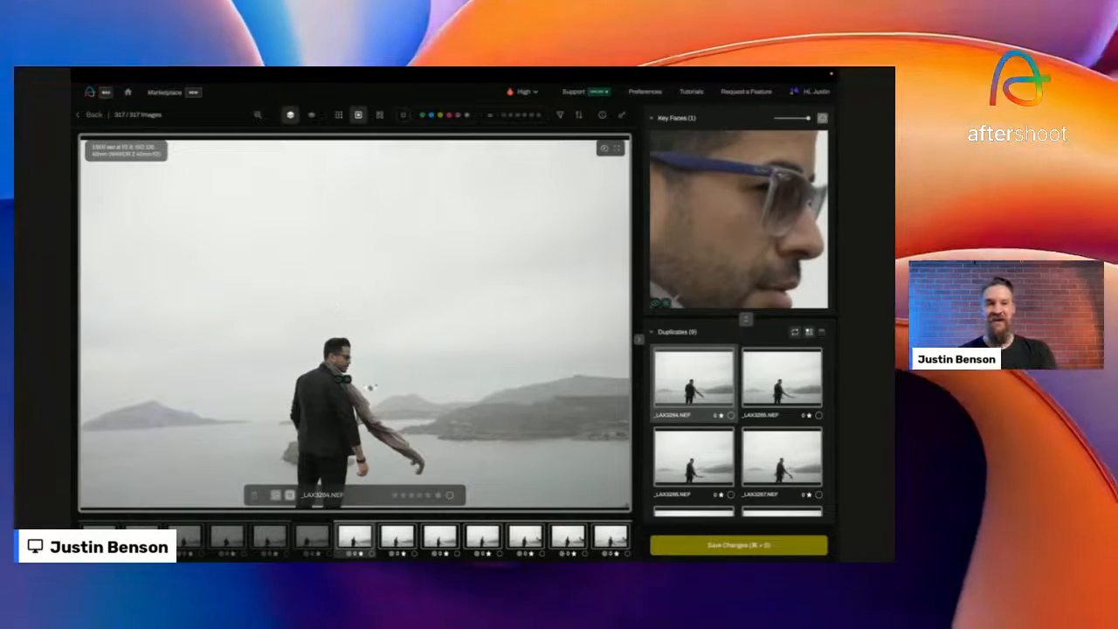
mouse_move(347, 381)
key(Left)
key(Left)
key(Right)
key(Right)
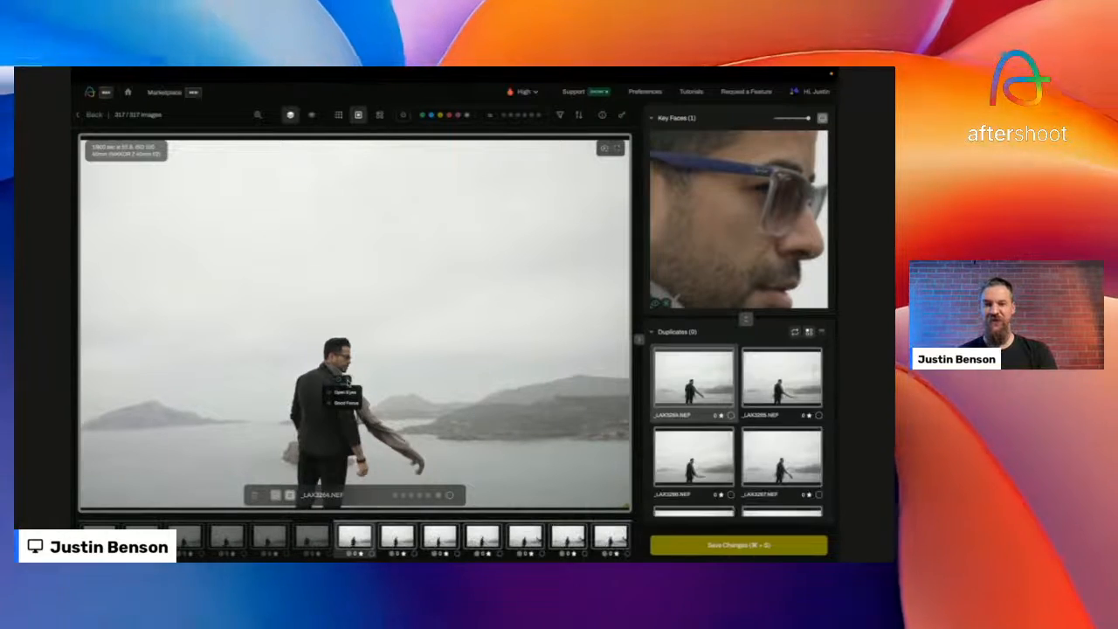
key(Right)
key(Left)
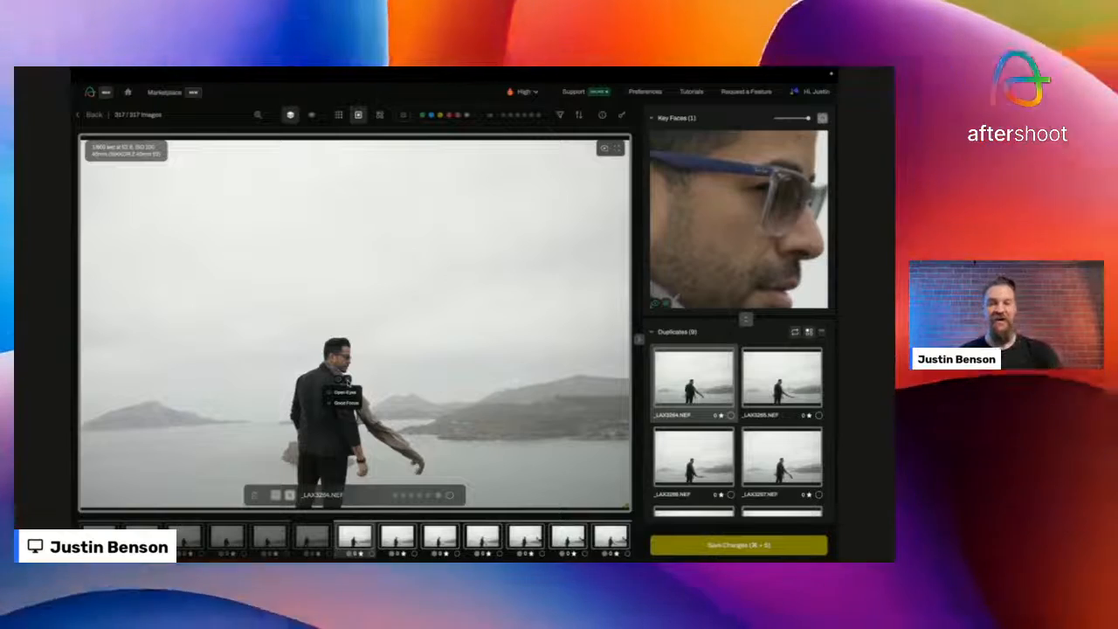
- Review the duplicates in the cliff burst one by one, comparing the man's expression, head angle and focus rating
key(Right)
key(Right)
key(Right)
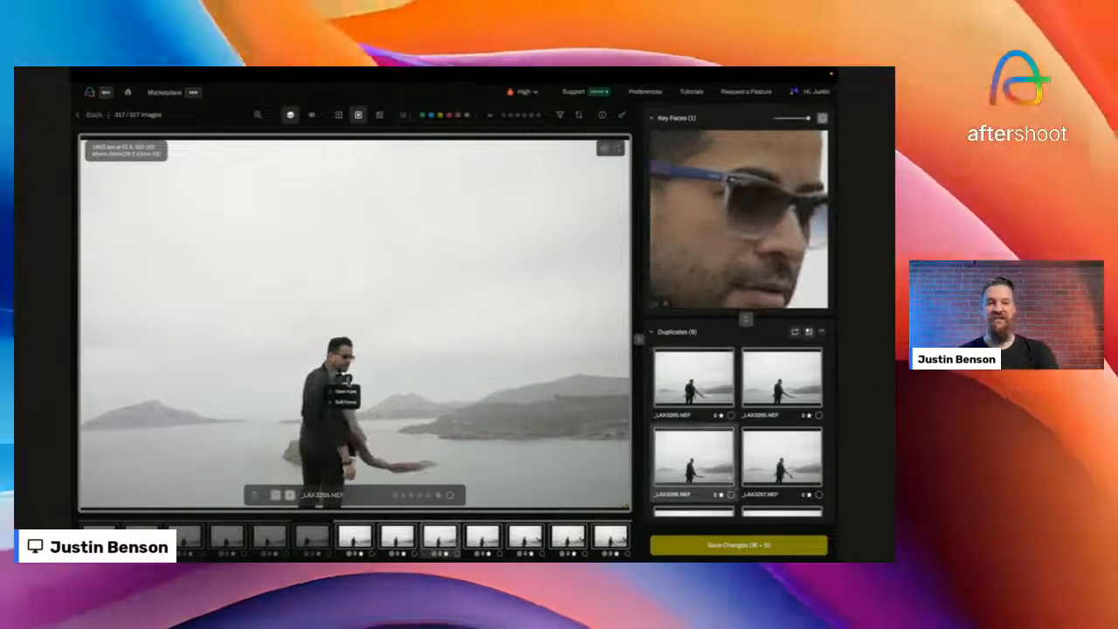
key(Right)
key(Left)
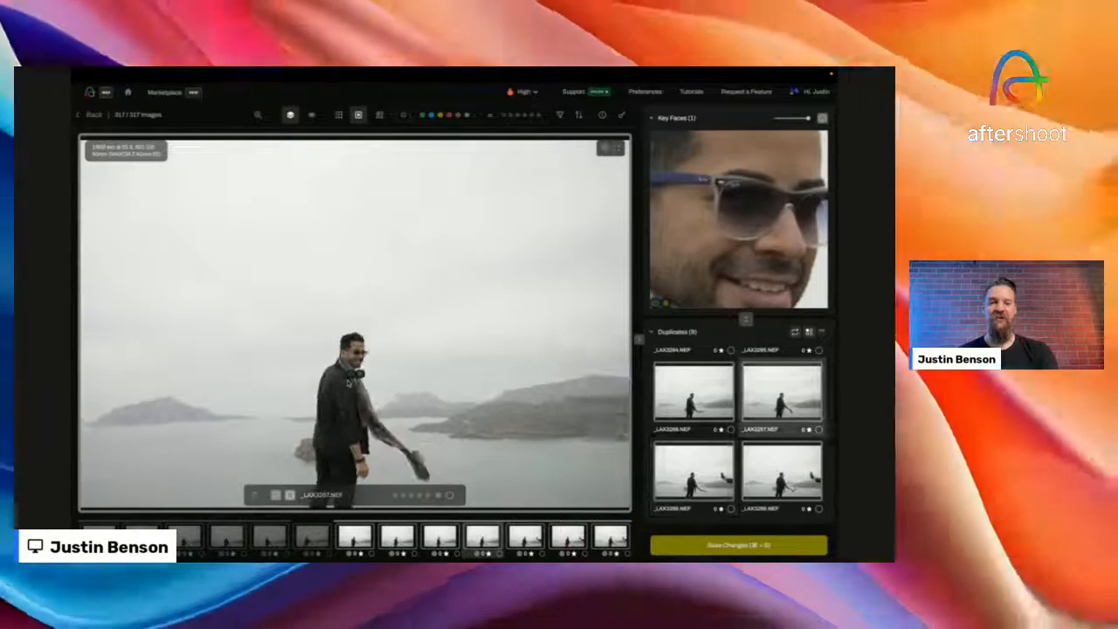
key(Right)
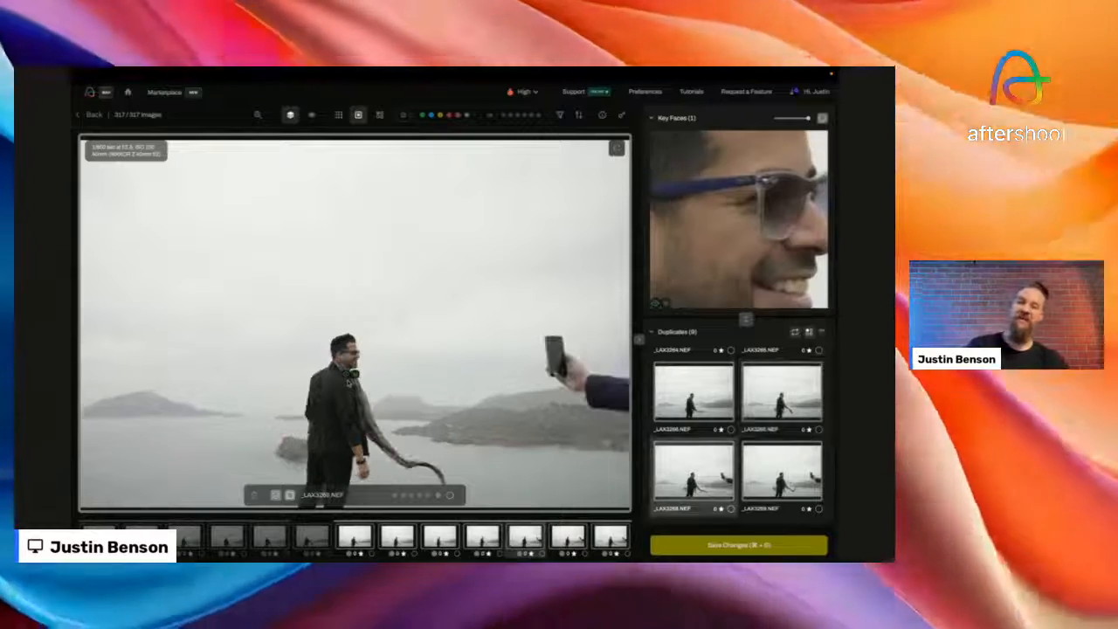
key(Left)
key(Left)
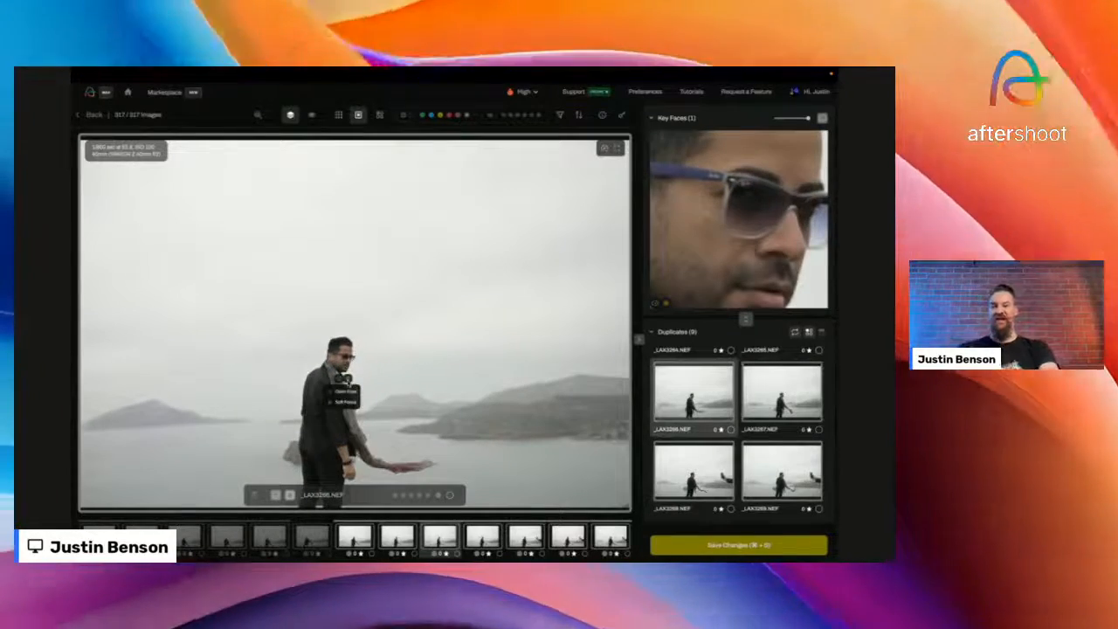
key(Right)
key(Right)
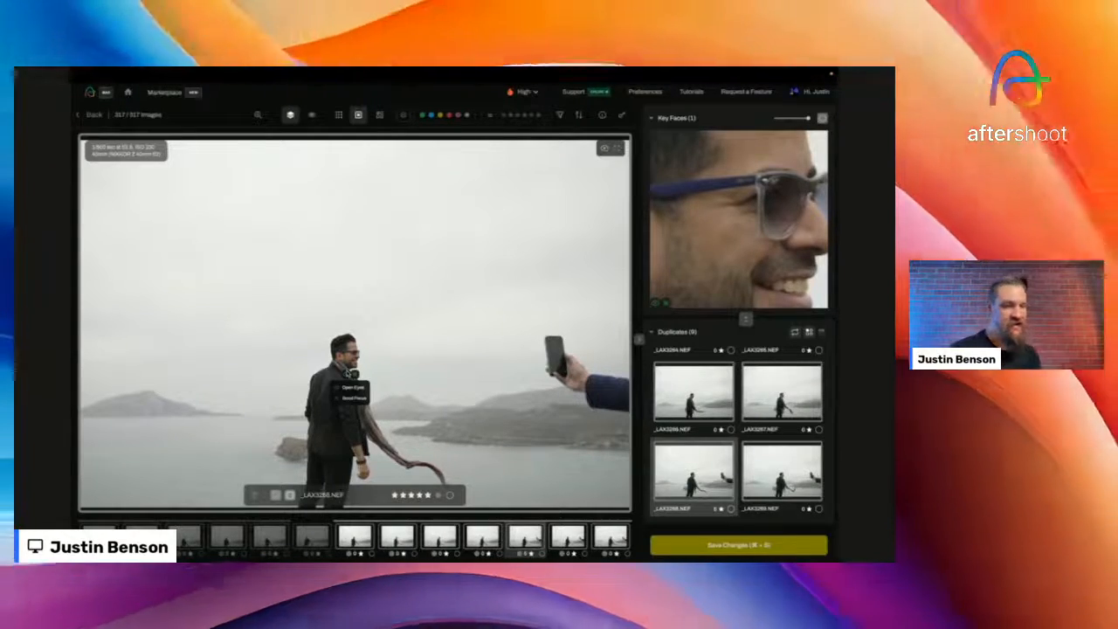
- Leave single-image view, look over the album's photos in the grid, and return to the album overview
click(93, 115)
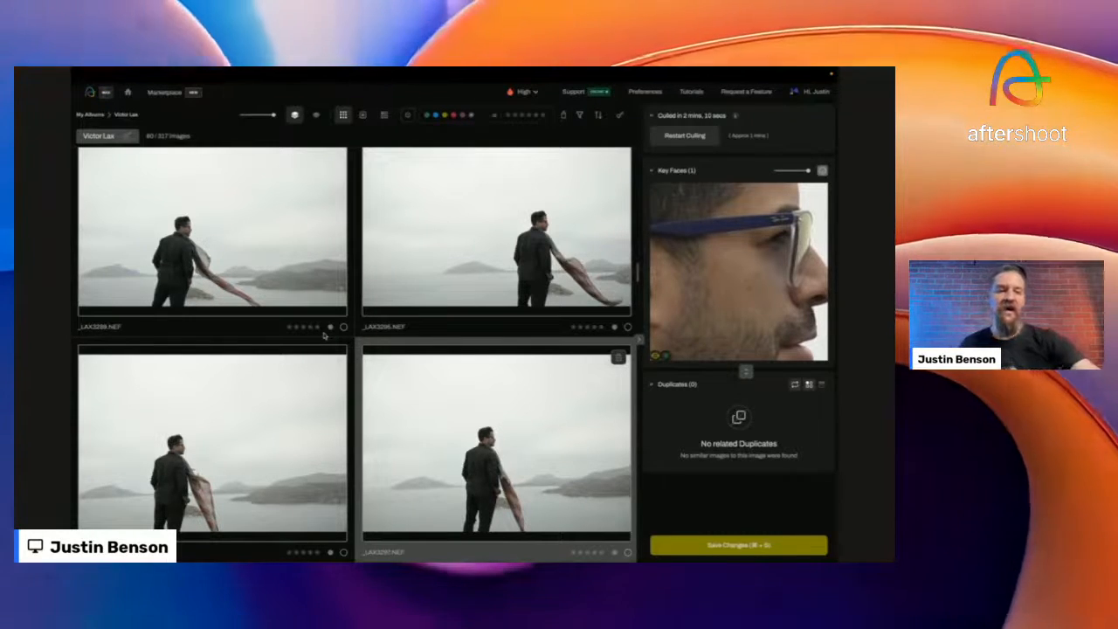
key(Right)
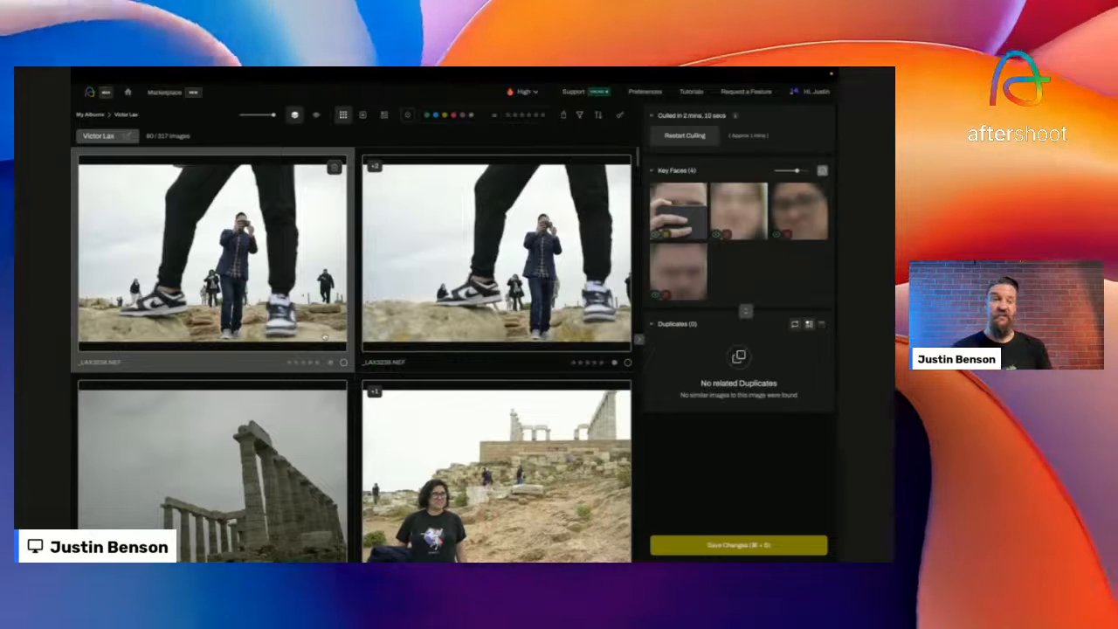
click(89, 116)
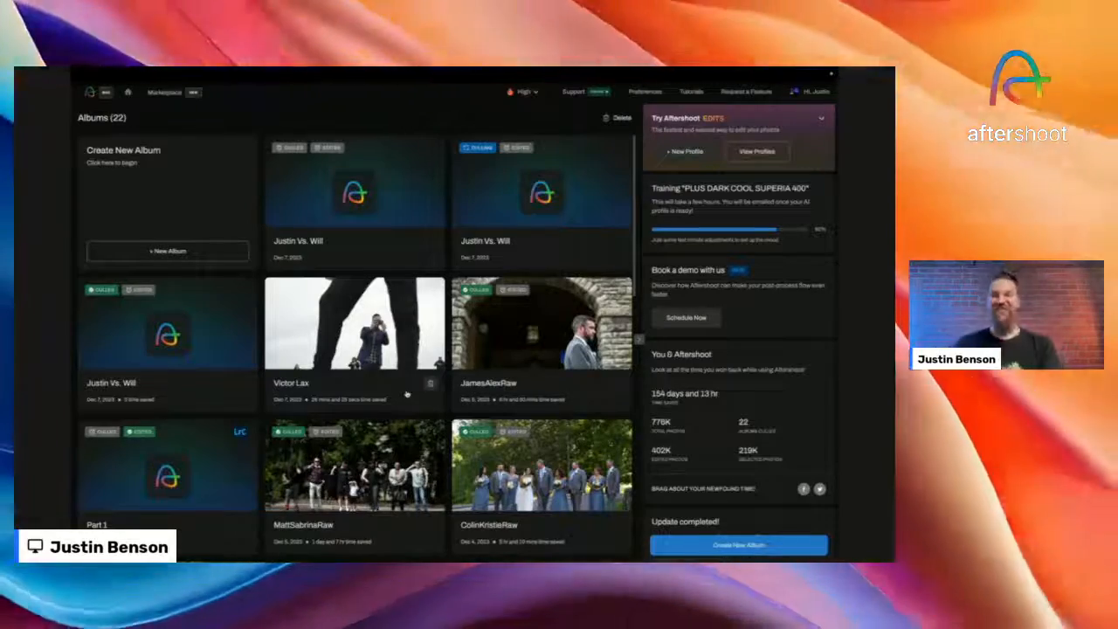
- Delete the first album in the overview, the one with the paused cull, and confirm its removal
mouse_move(407, 265)
click(429, 245)
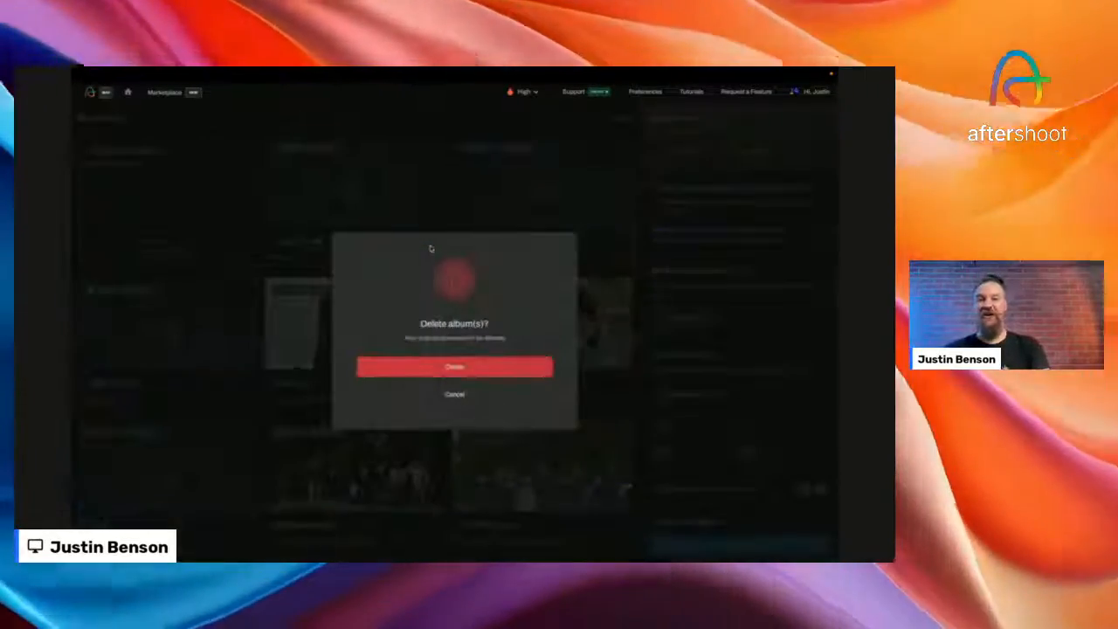
click(454, 367)
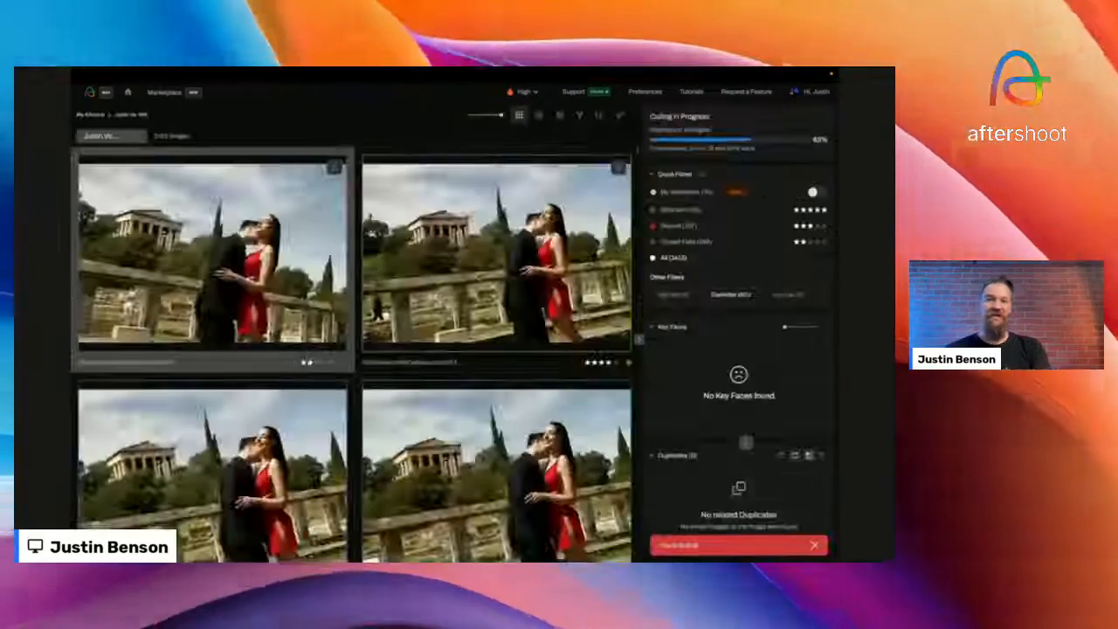
- Stop the running cull of the couple's temple shoot and delete that unculled album from the overview
click(710, 549)
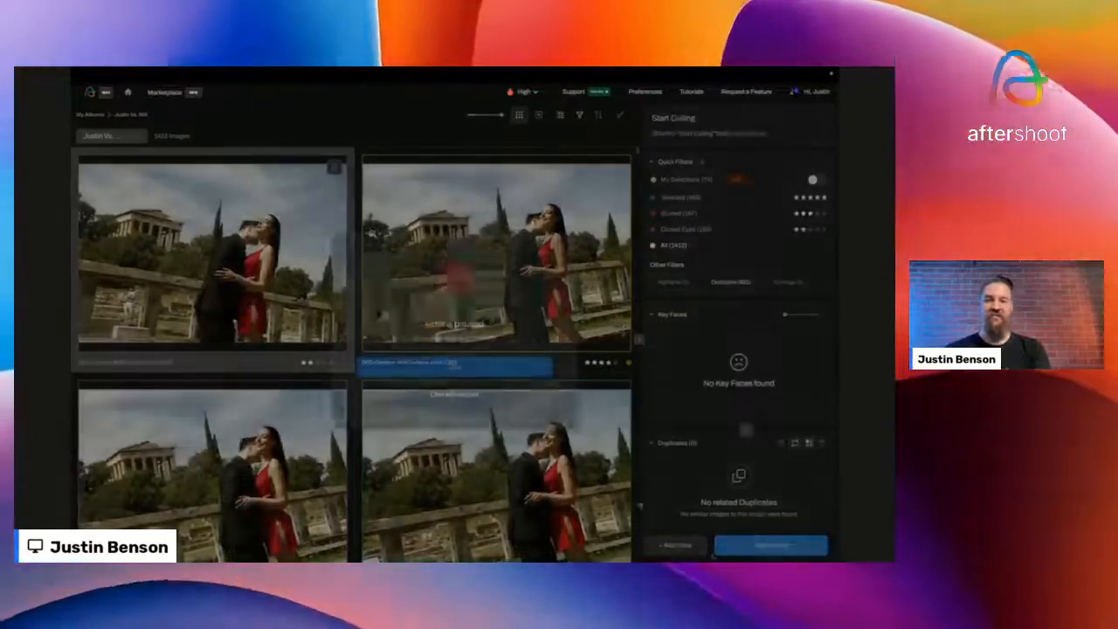
click(519, 370)
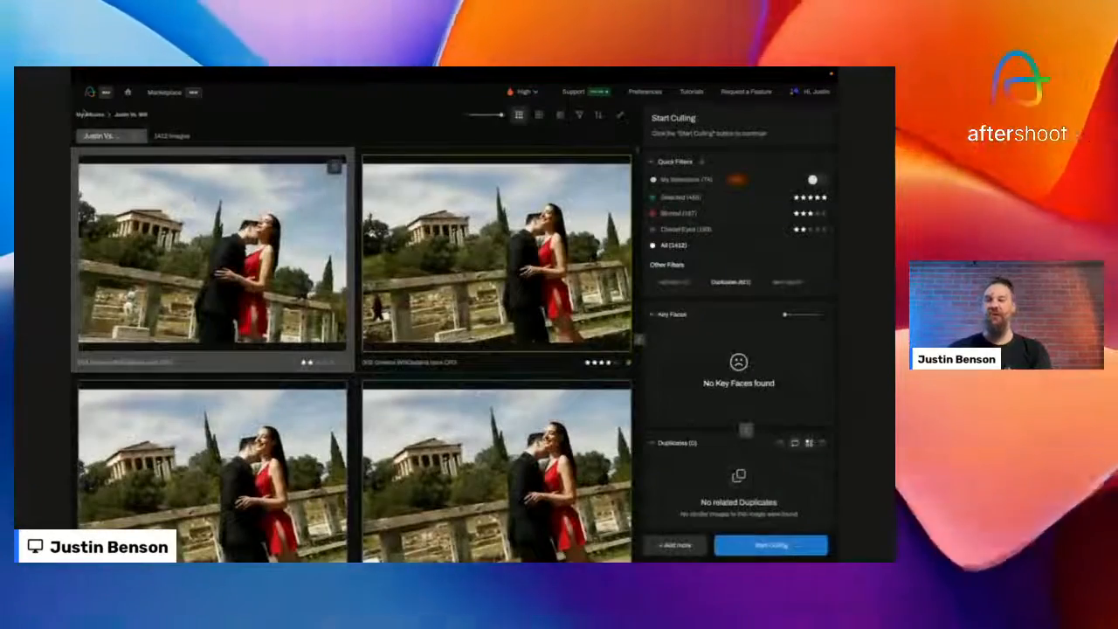
click(91, 116)
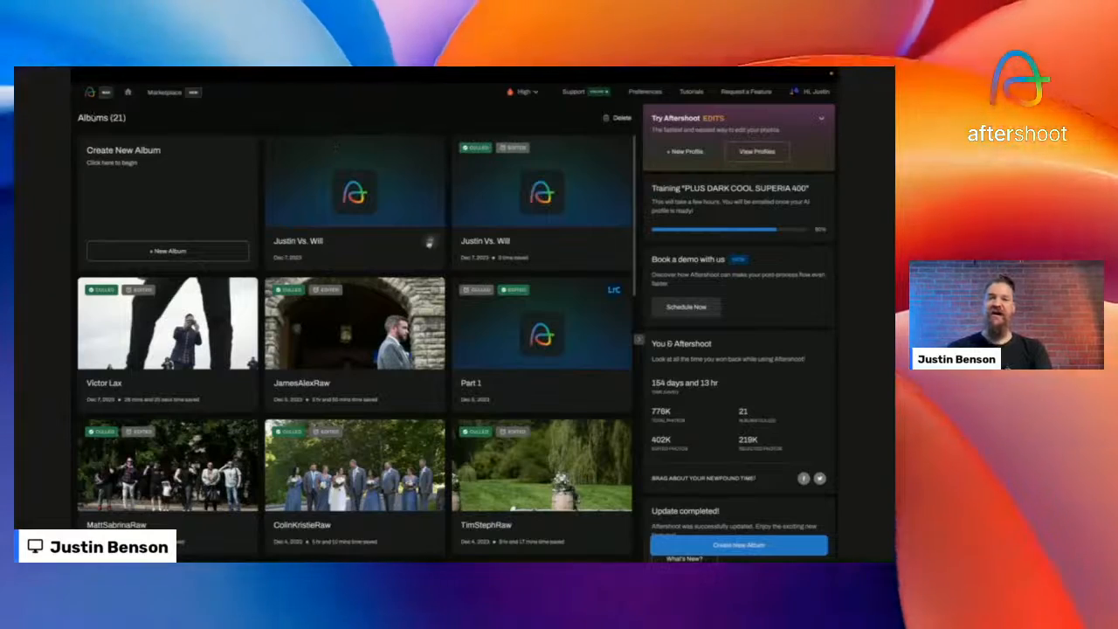
click(429, 243)
click(415, 369)
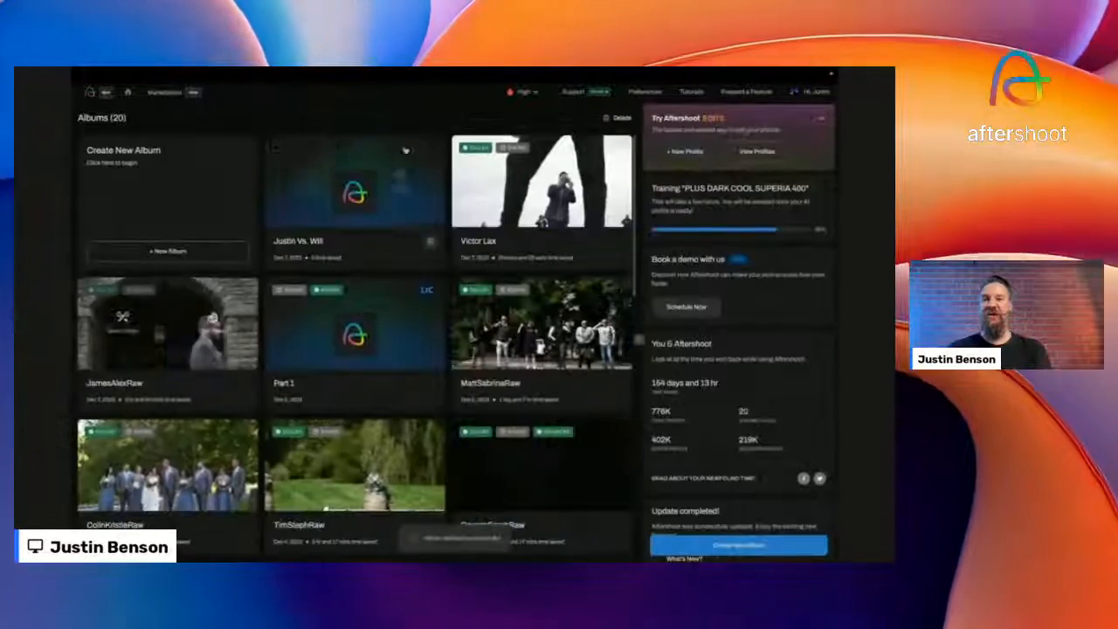
- Check the remaining culled album of the couple, then open the wedding album whose cover shows the bridal party in blue dresses
click(307, 185)
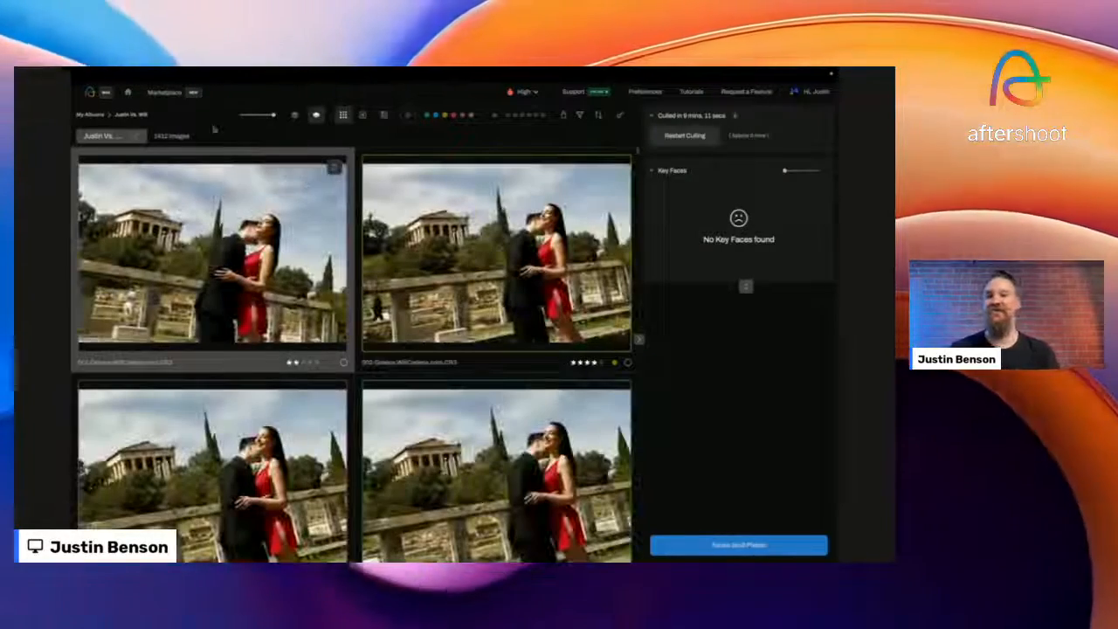
click(88, 114)
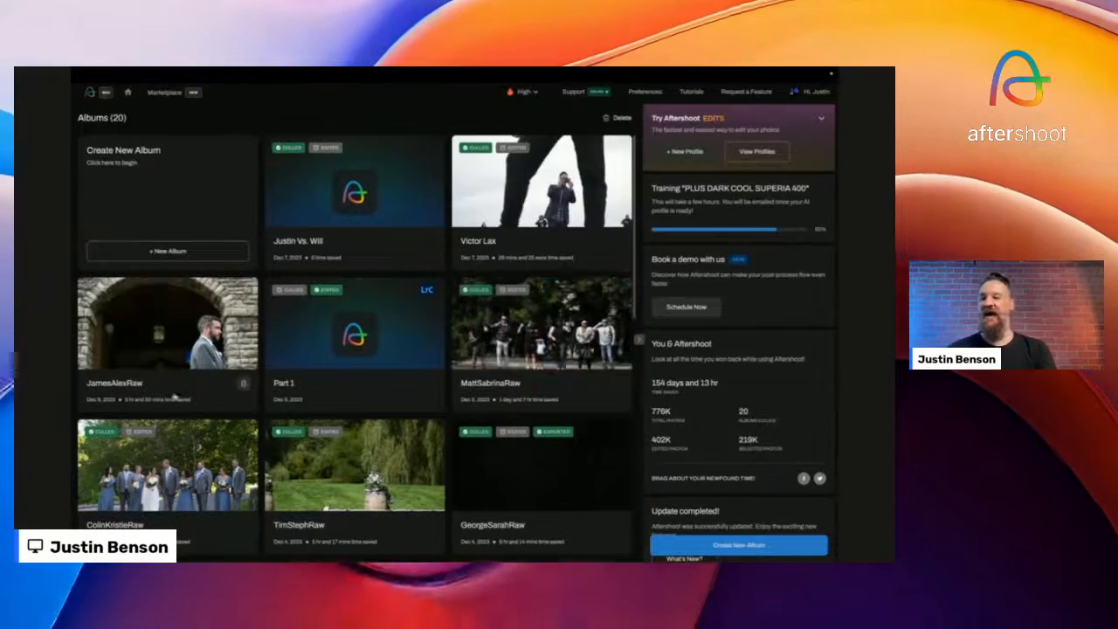
mouse_move(480, 346)
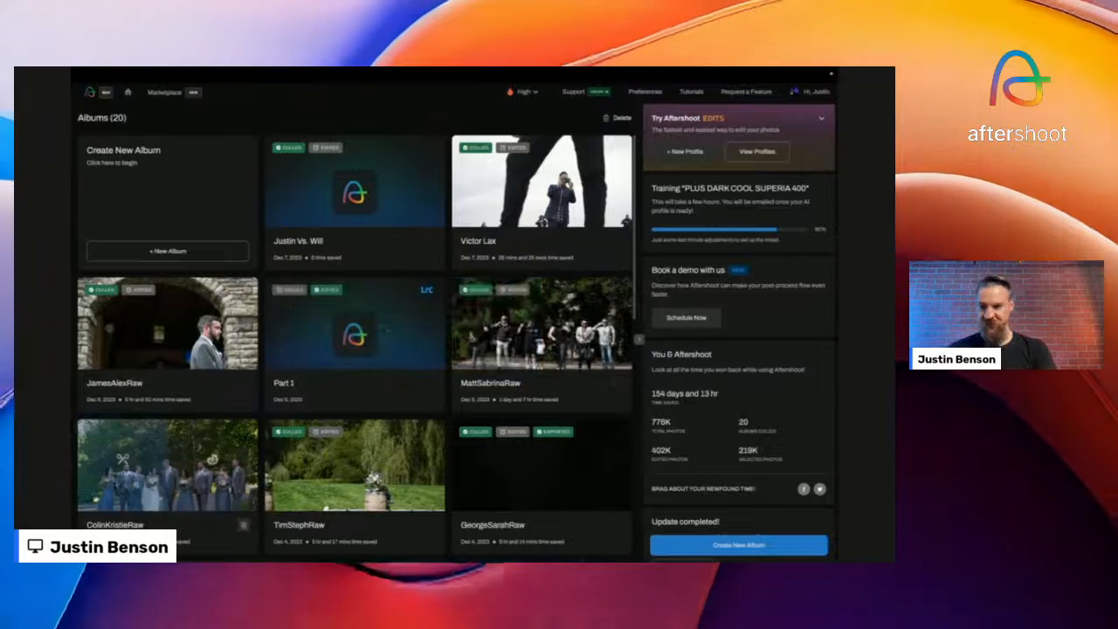
click(117, 484)
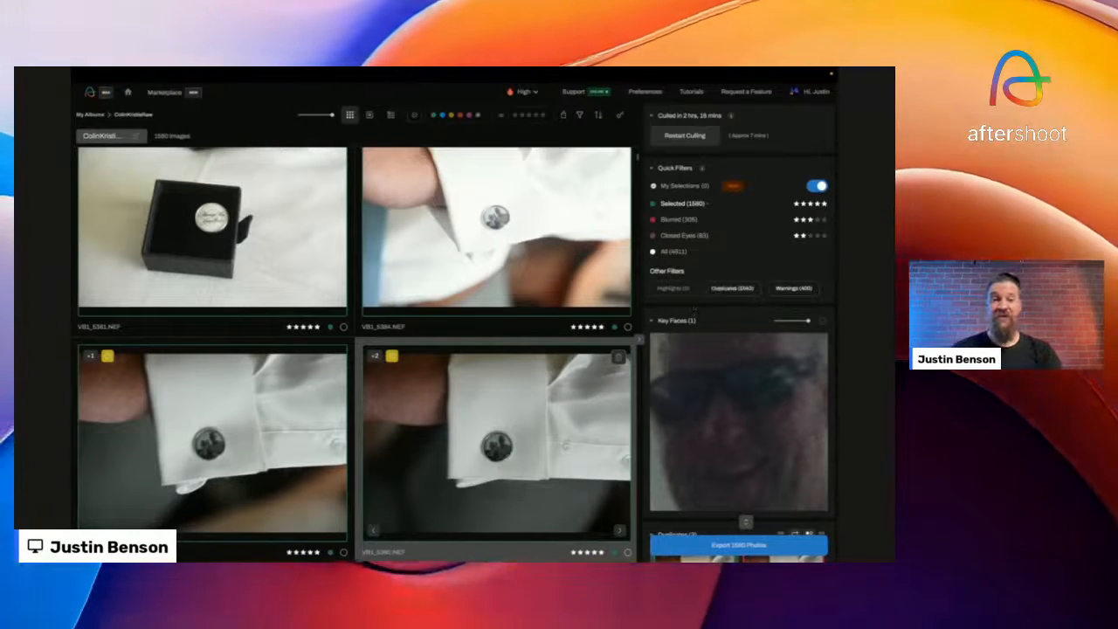
- Examine the cufflink photo's key face and duplicates, and look over the album's quick filters
scroll(566, 446, down, 1)
scroll(734, 443, down, 3)
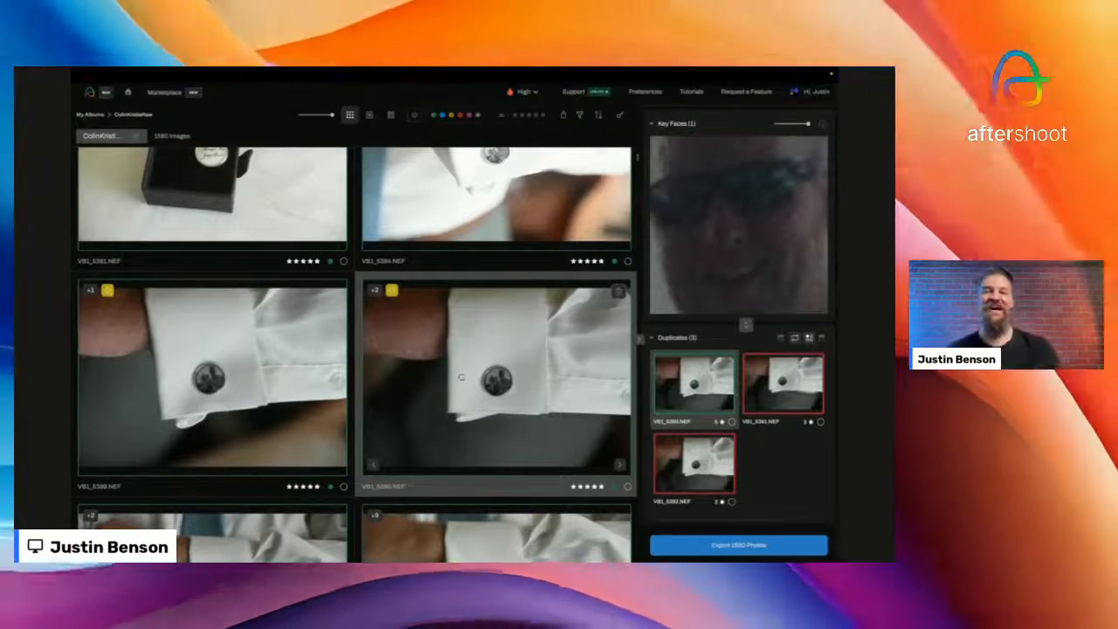
scroll(461, 377, up, 1)
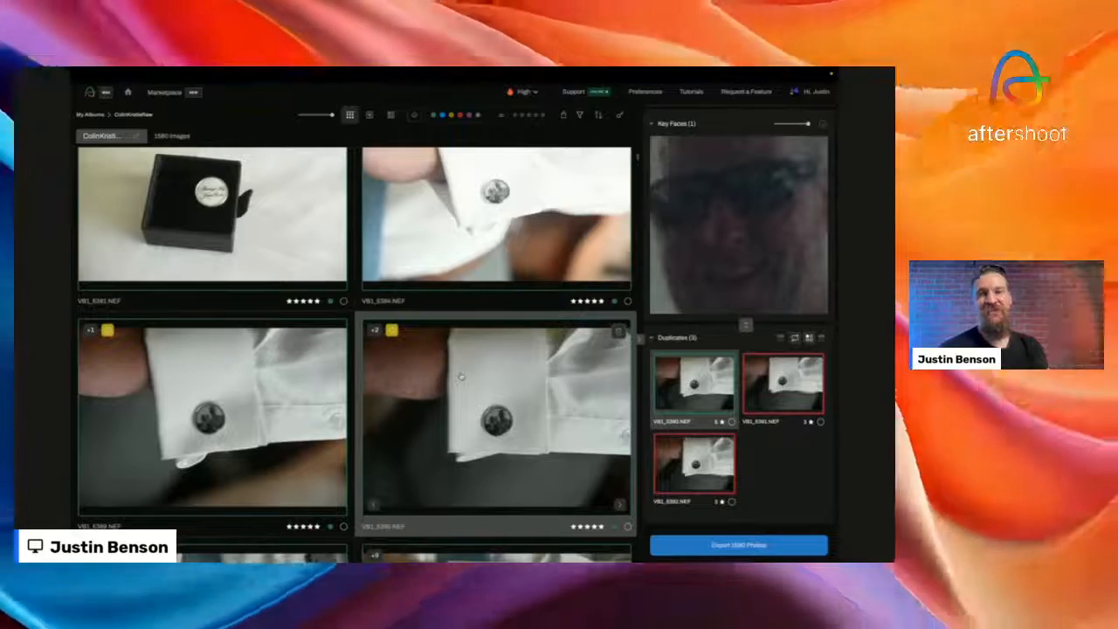
scroll(462, 376, up, 1)
scroll(717, 220, up, 3)
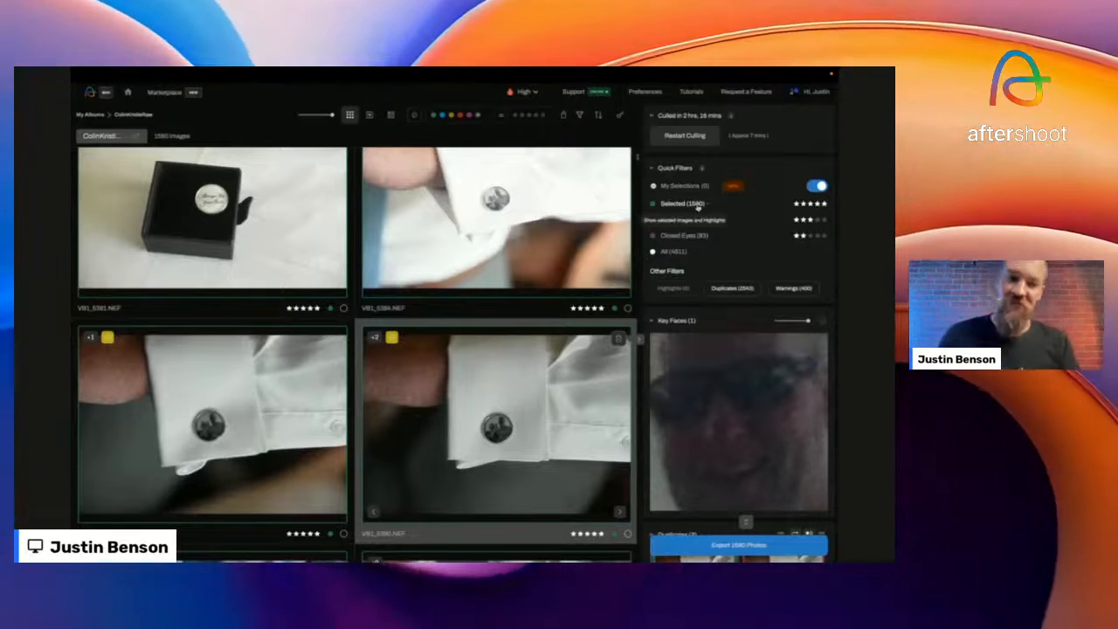
scroll(424, 316, up, 3)
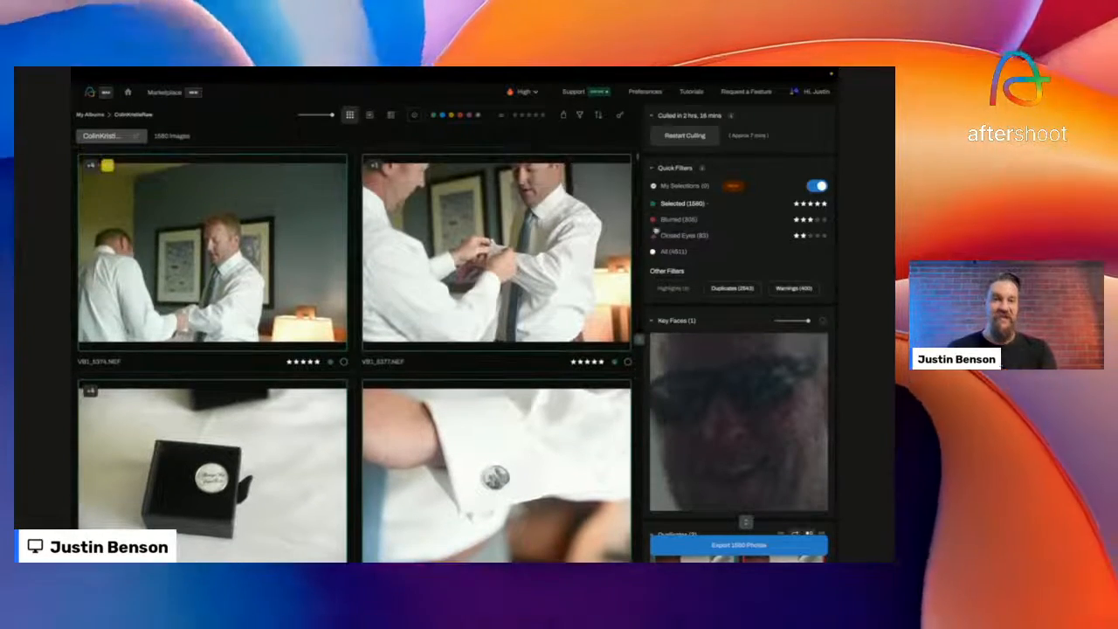
- Browse the selected wedding photos to the groom's hotel lobby portrait and bring up its key face and duplicates
scroll(516, 362, down, 10)
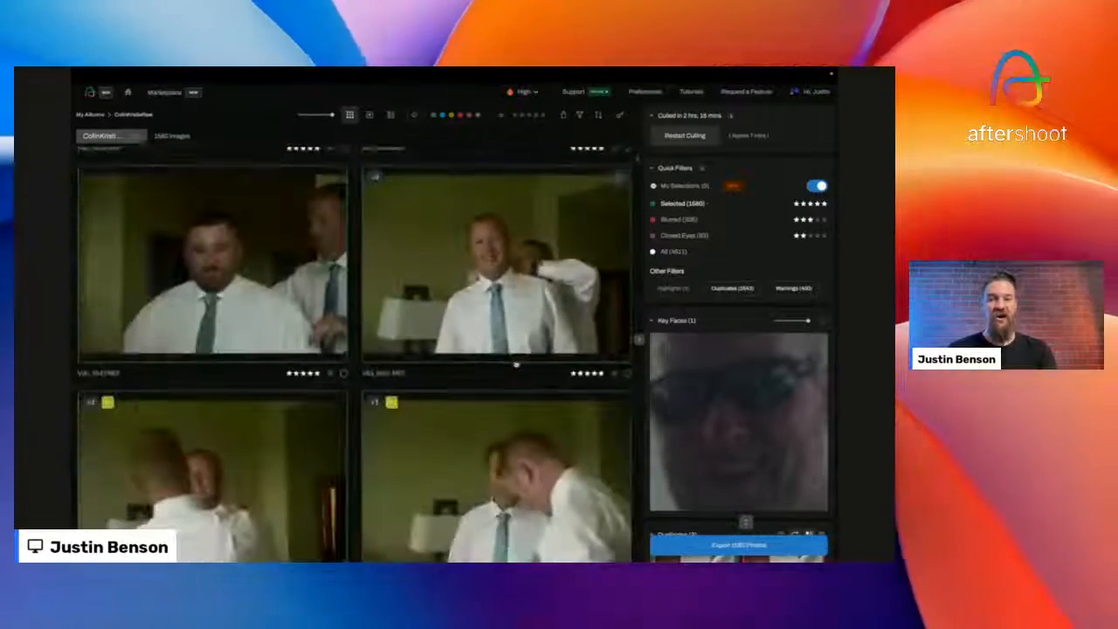
scroll(515, 362, down, 5)
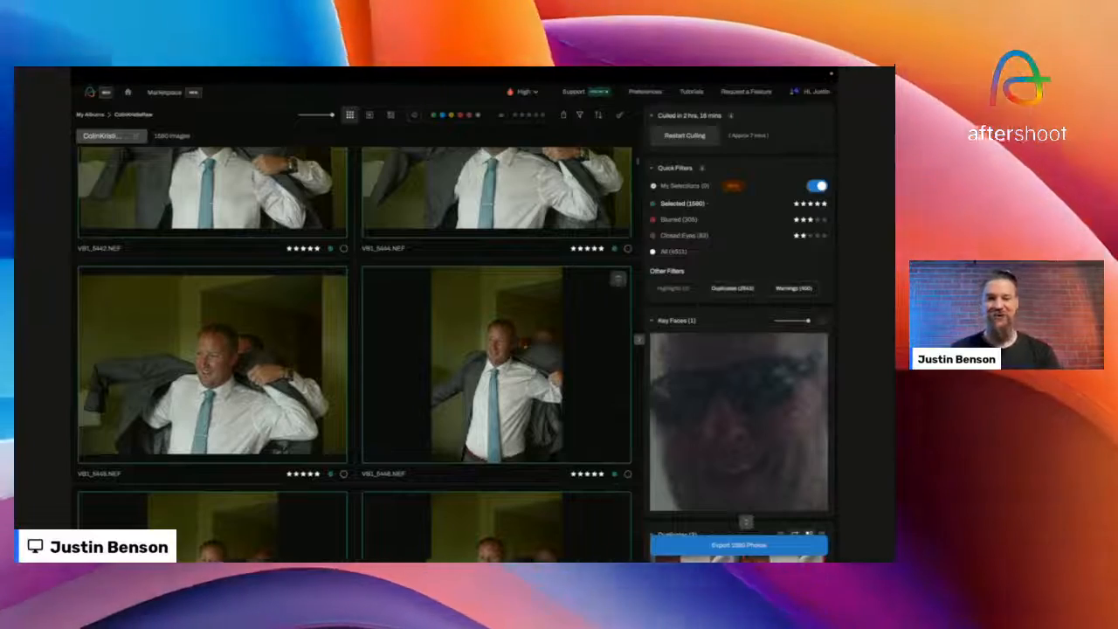
scroll(509, 429, down, 5)
scroll(510, 429, down, 5)
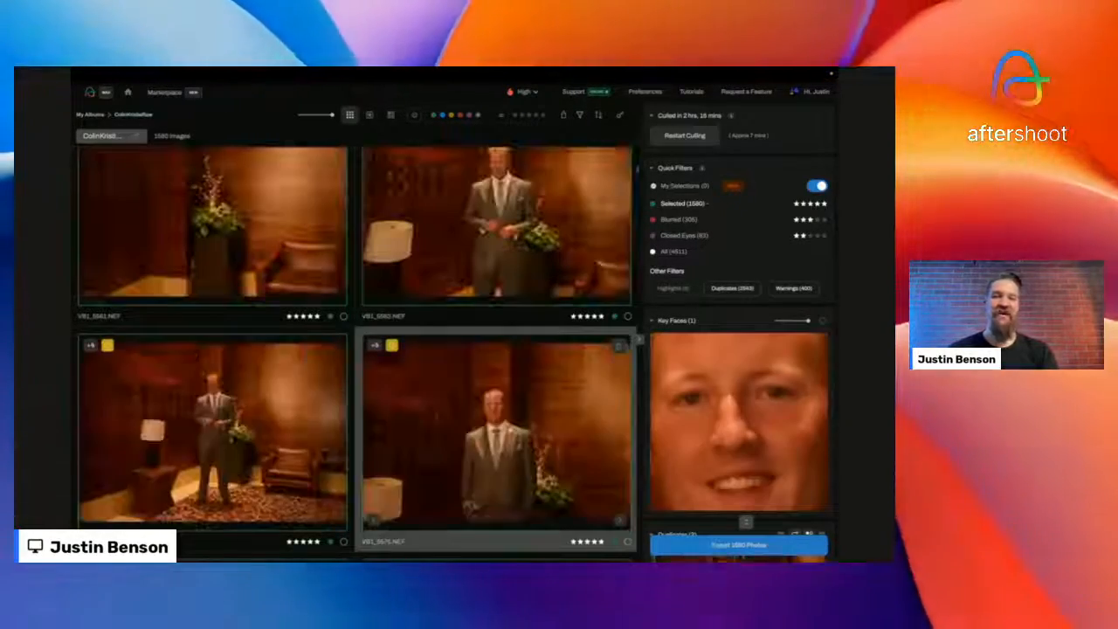
scroll(509, 429, down, 1)
scroll(776, 443, down, 2)
scroll(776, 443, down, 3)
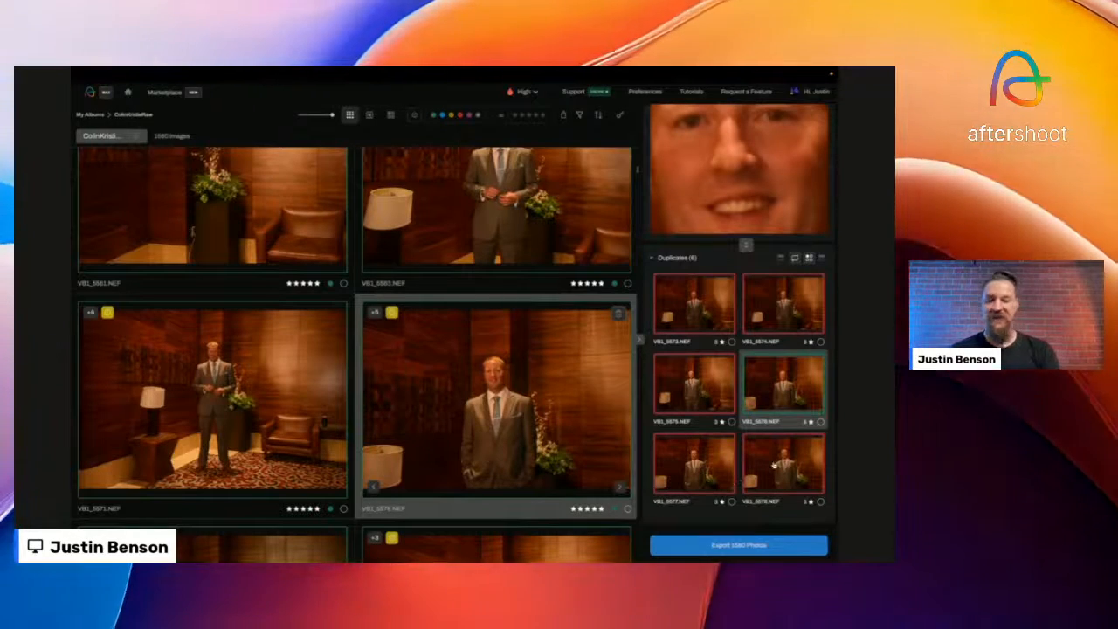
- Flip through the six duplicates of the groom's lobby portrait, comparing the selected shot with the rejected alternatives
key(Right)
key(Right)
key(Left)
key(Left)
key(Left)
key(Right)
key(Right)
key(Right)
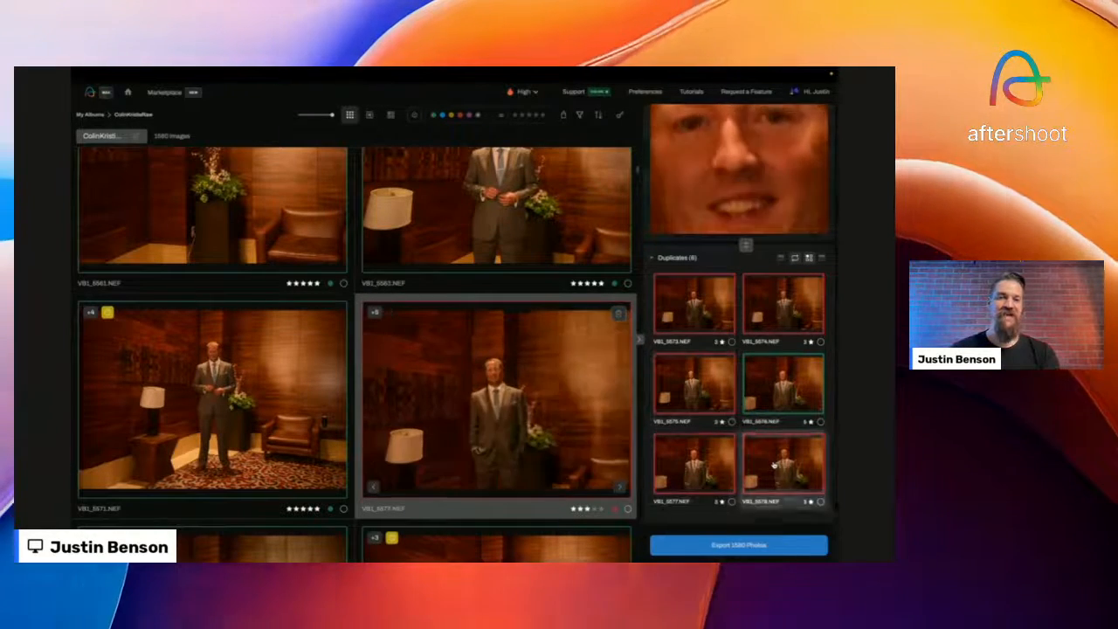
key(Left)
key(Left)
key(Left)
key(Right)
key(Right)
key(Right)
key(Right)
key(Right)
key(Right)
key(Right)
key(Right)
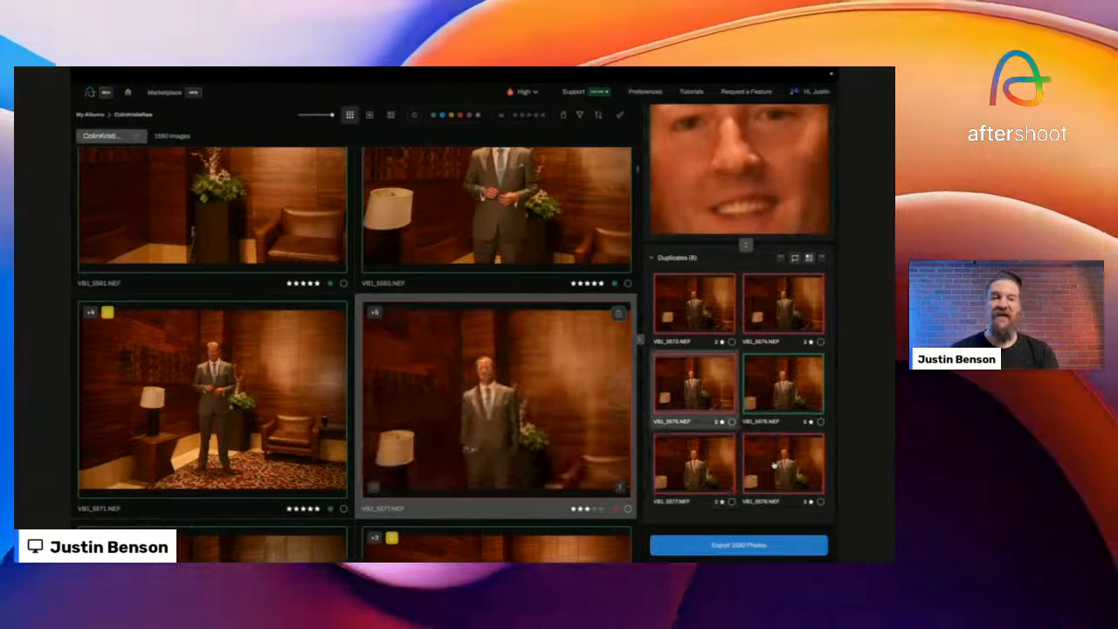
key(Right)
key(Right)
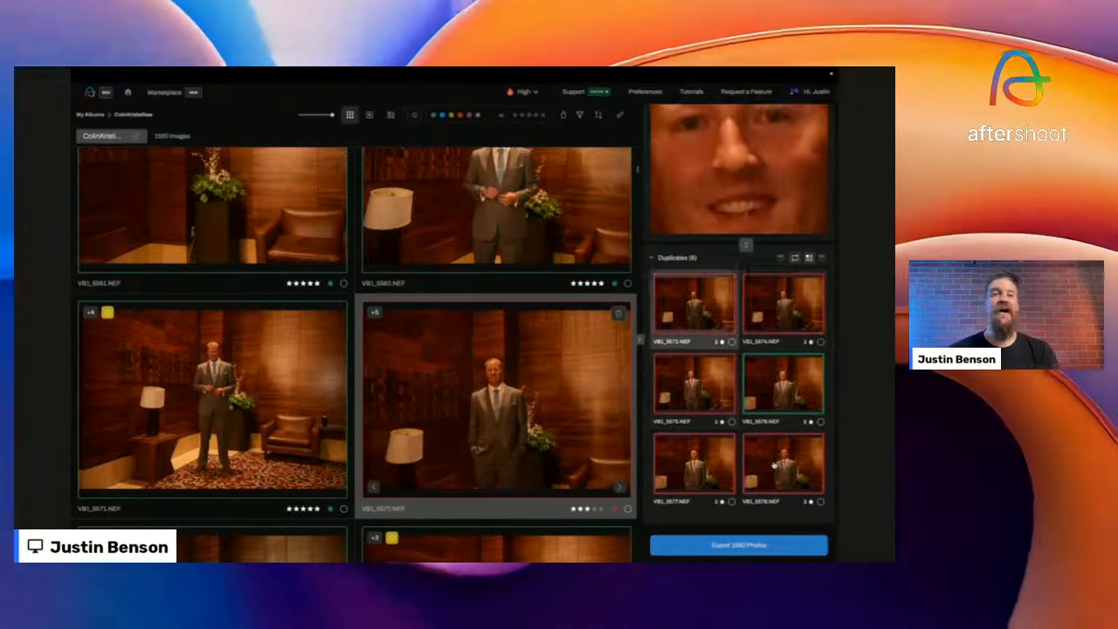
key(Right)
key(Right)
key(Right)
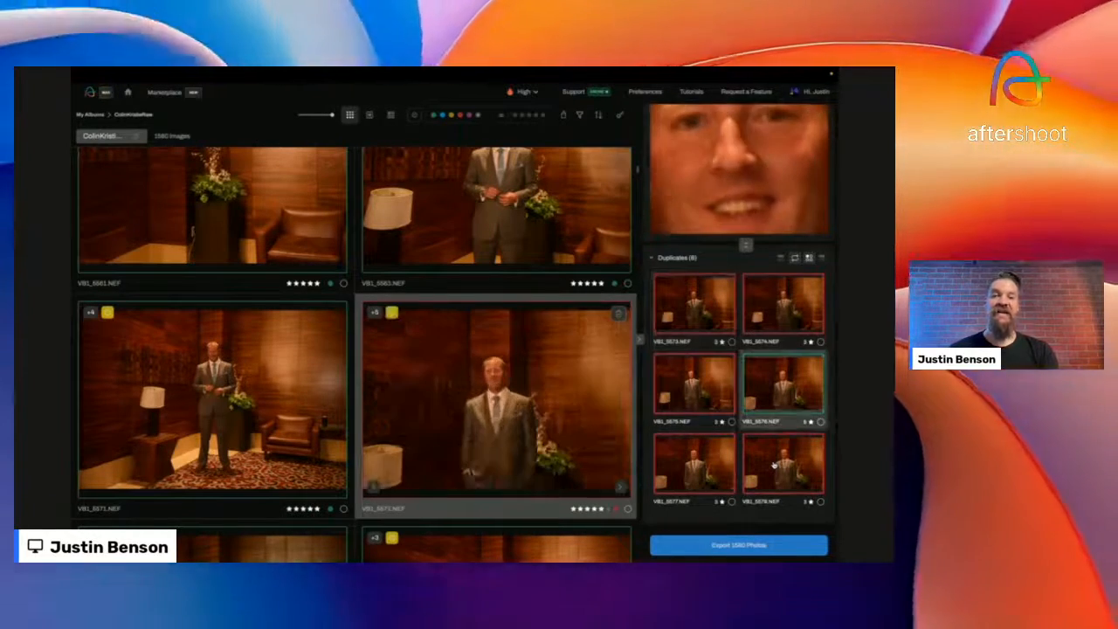
key(Left)
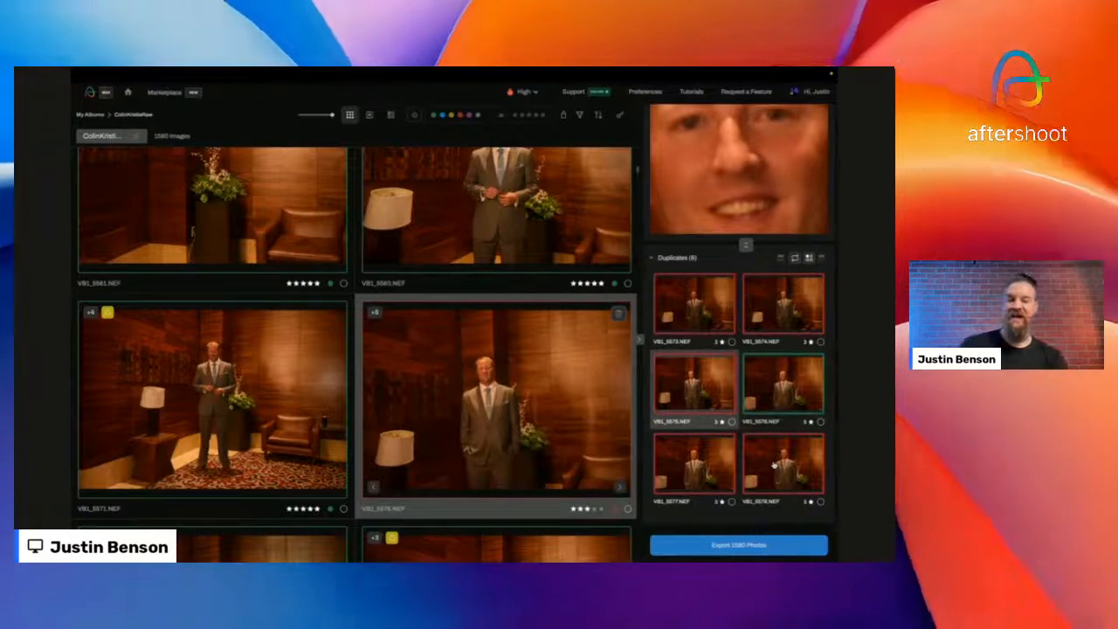
- Try swapping the groom portrait's selected shot for a duplicate and giving another duplicate five stars, undoing both changes
key(s)
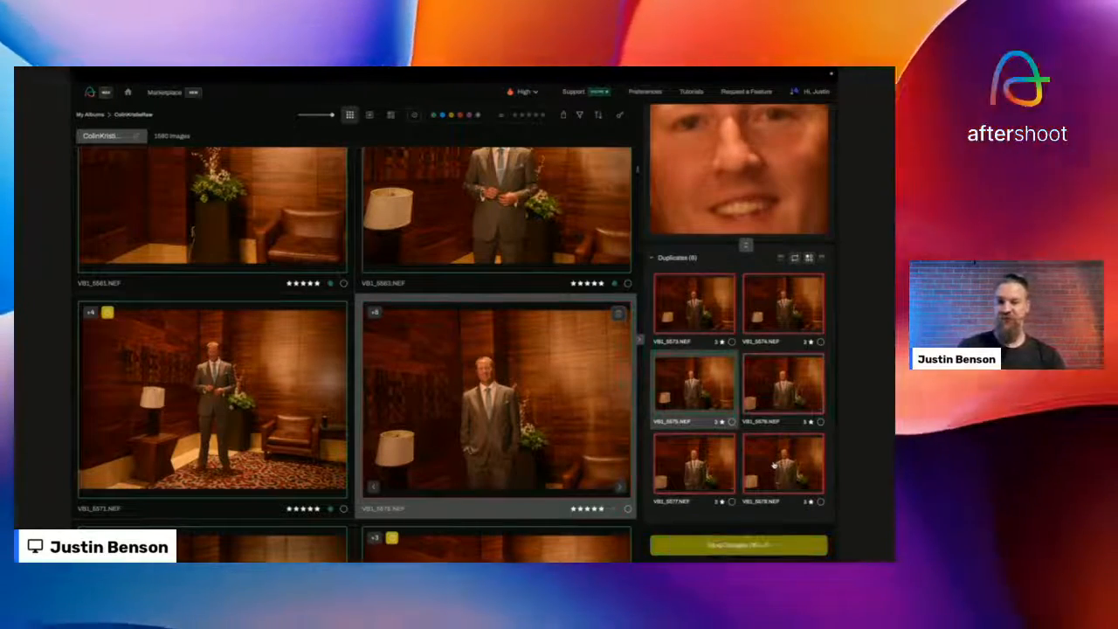
key(super+z)
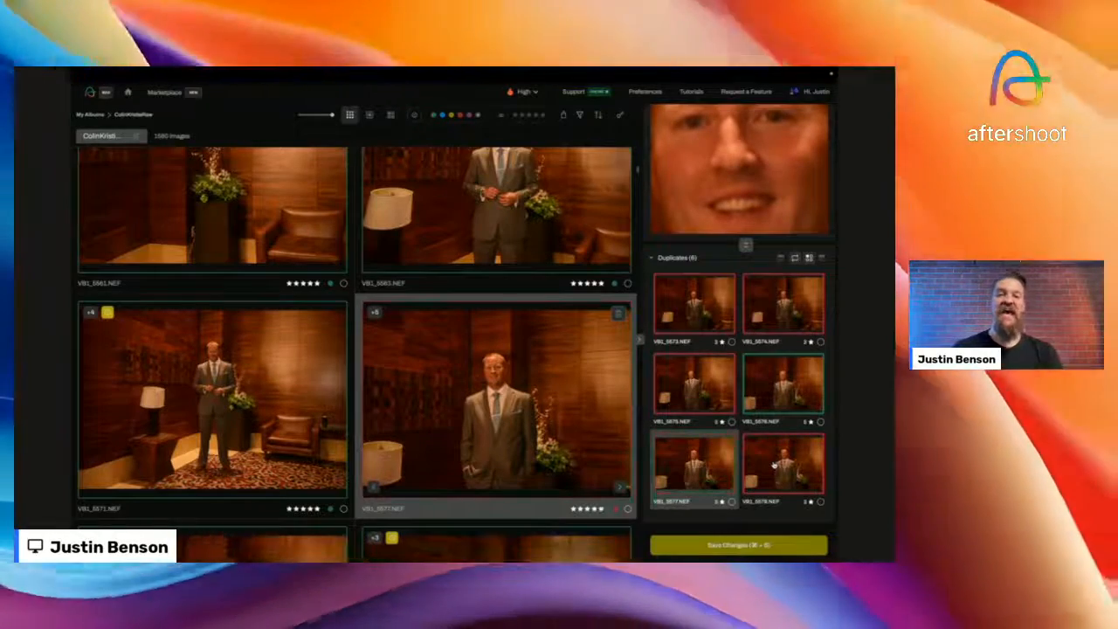
key(5)
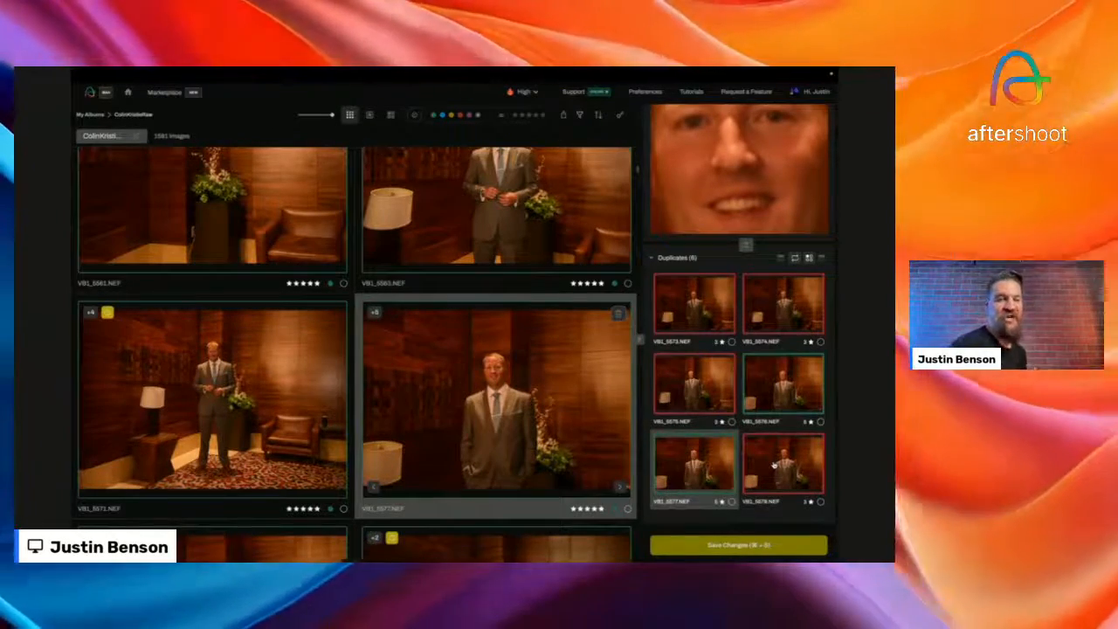
key(super+z)
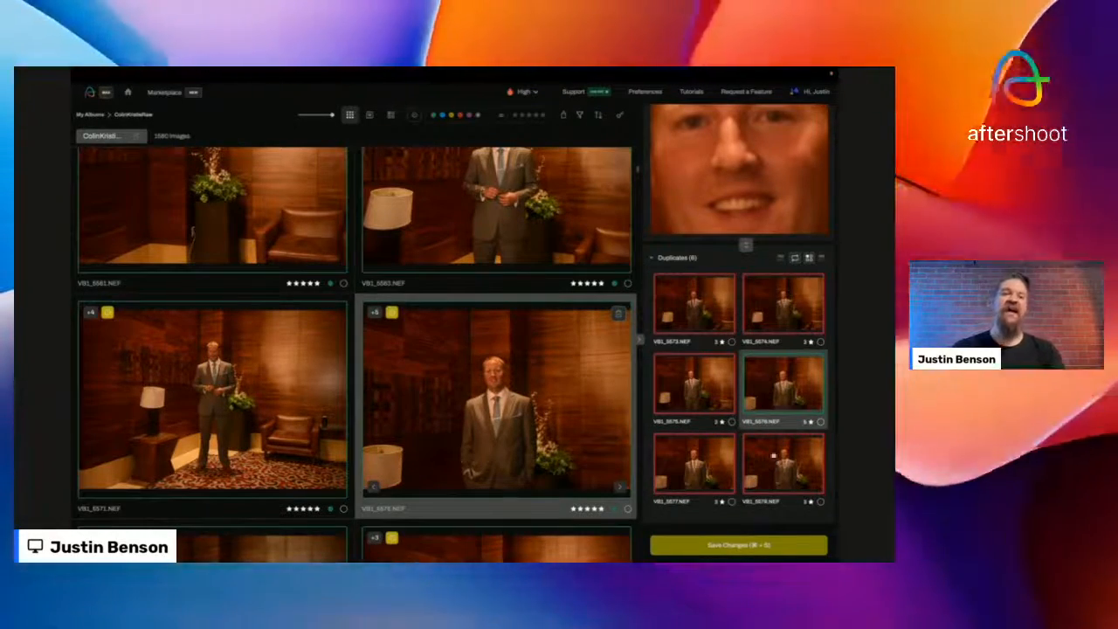
- Review the culling shortcut list and look over the album's quick filters, including the Warnings filter
click(619, 114)
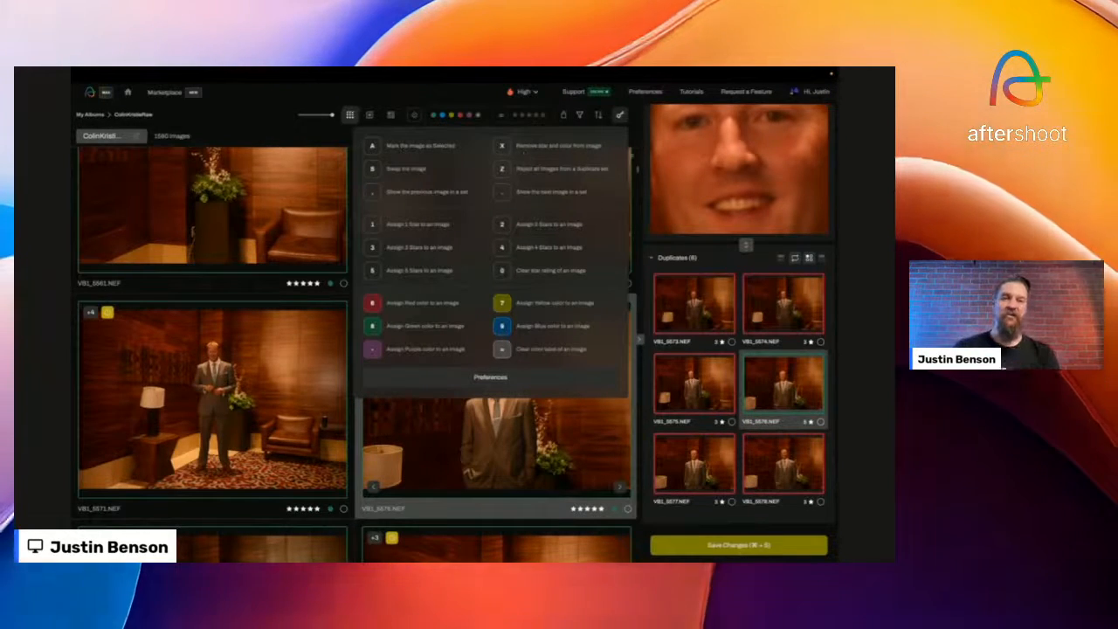
scroll(741, 317, up, 5)
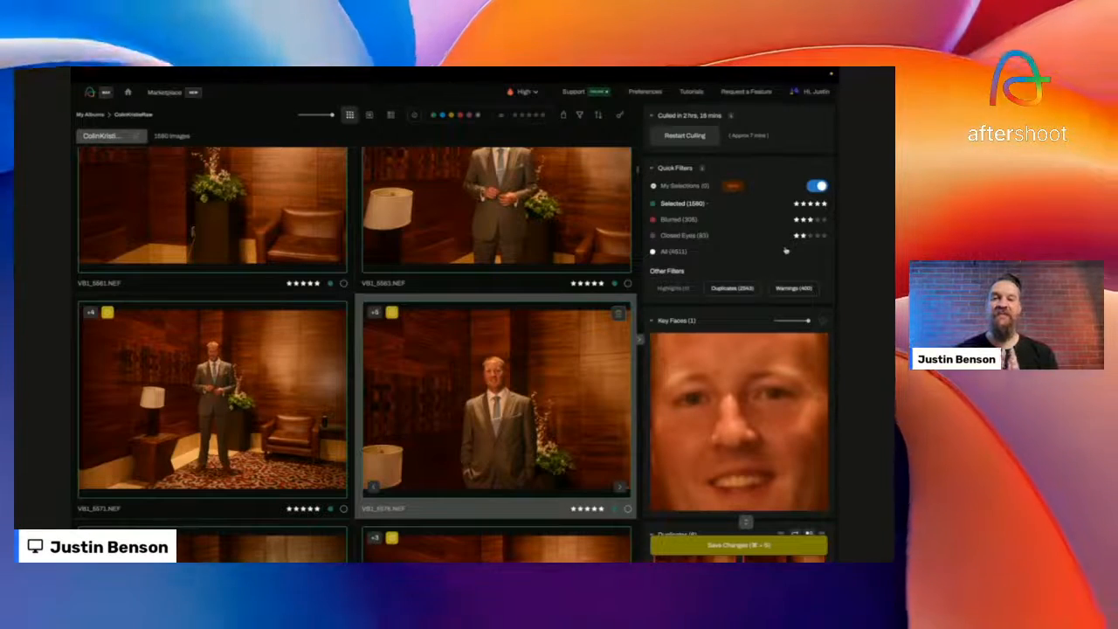
click(793, 289)
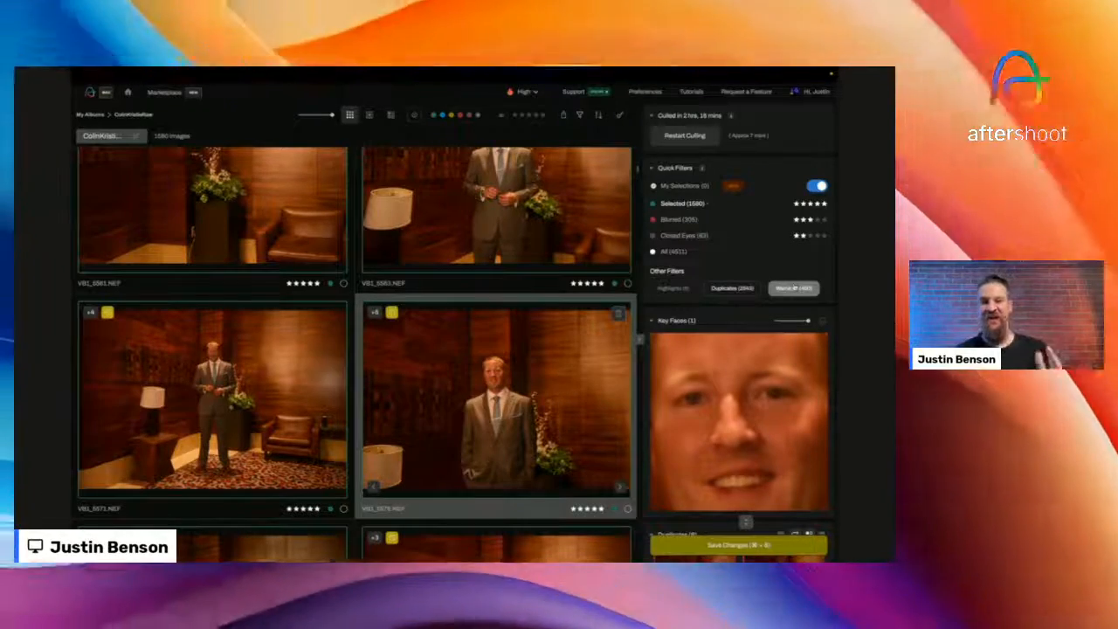
scroll(469, 377, down, 1)
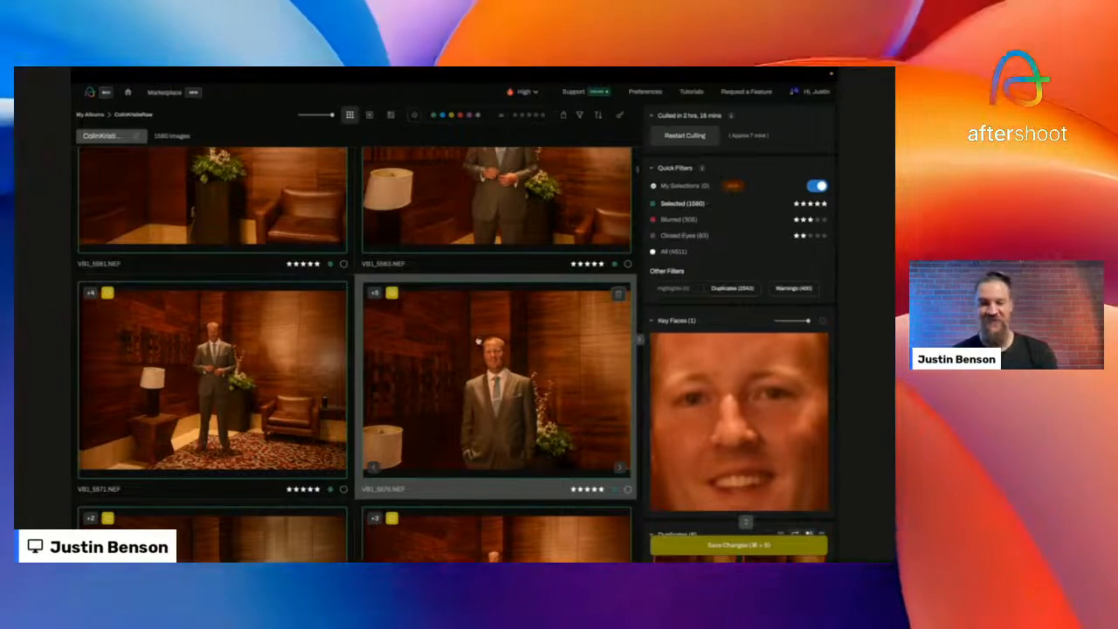
- Enlarge the groom's lobby portrait, compare it with the neighbouring duplicates, and return to the album grid
double_click(478, 341)
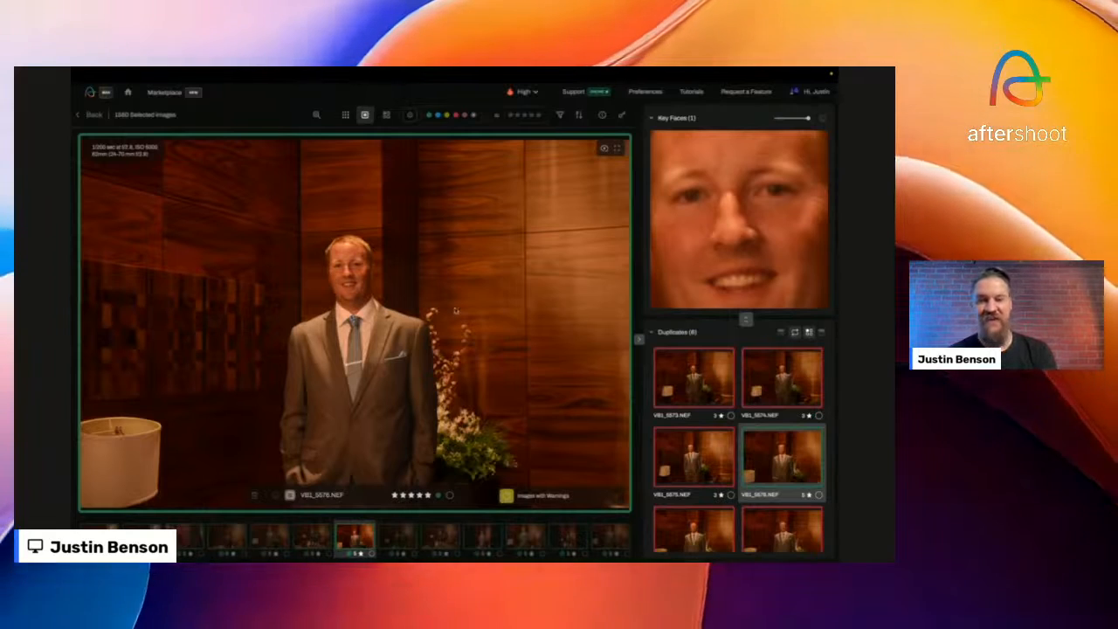
key(Left)
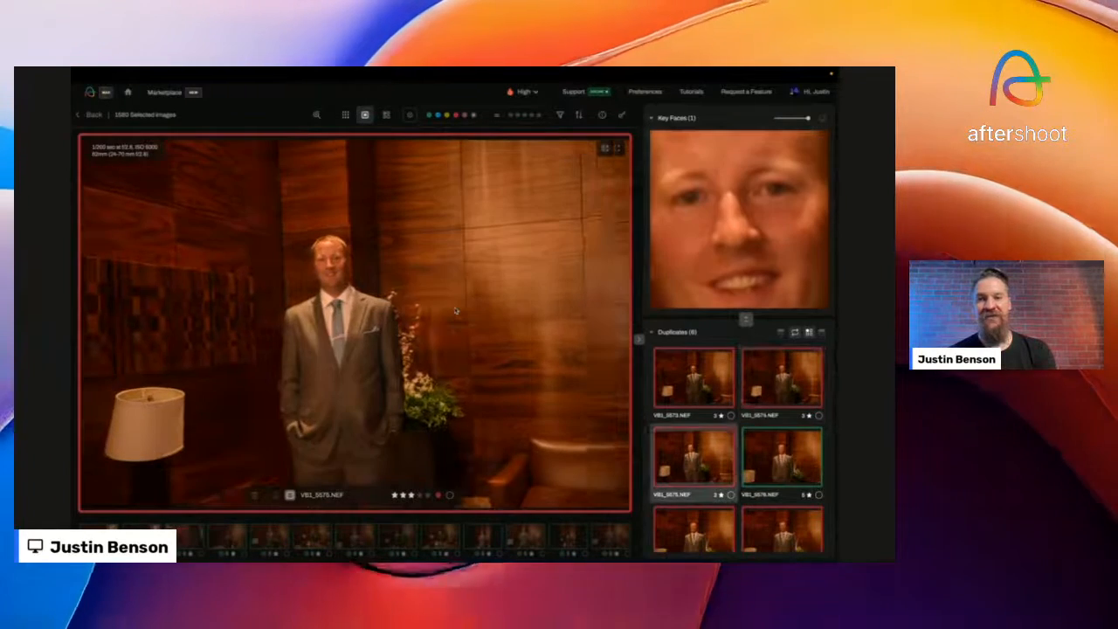
key(Right)
key(Right)
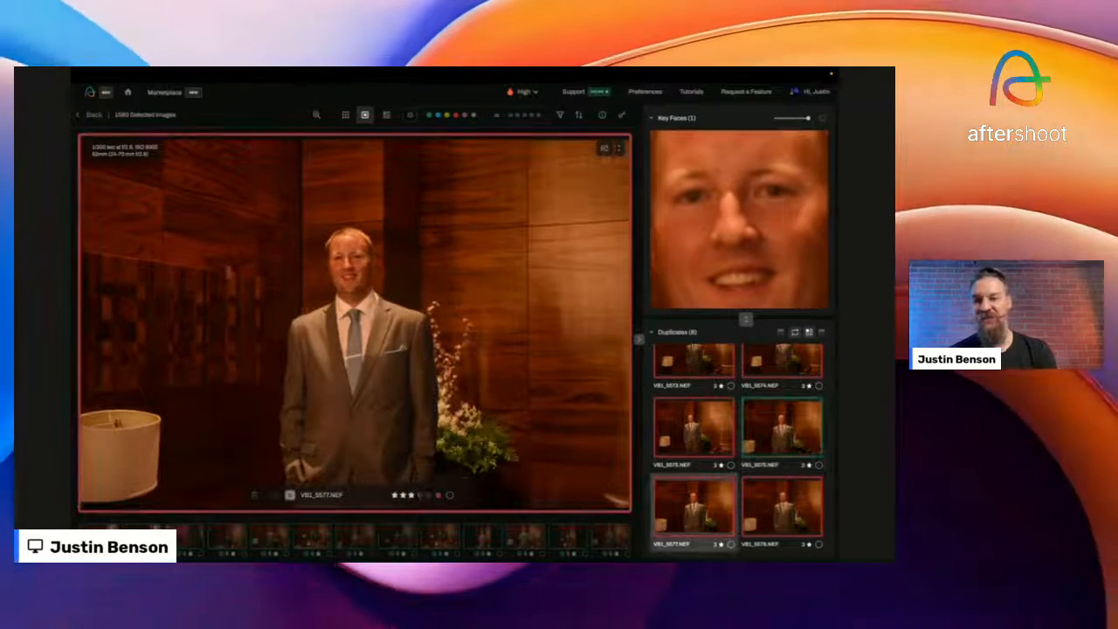
key(Left)
key(Left)
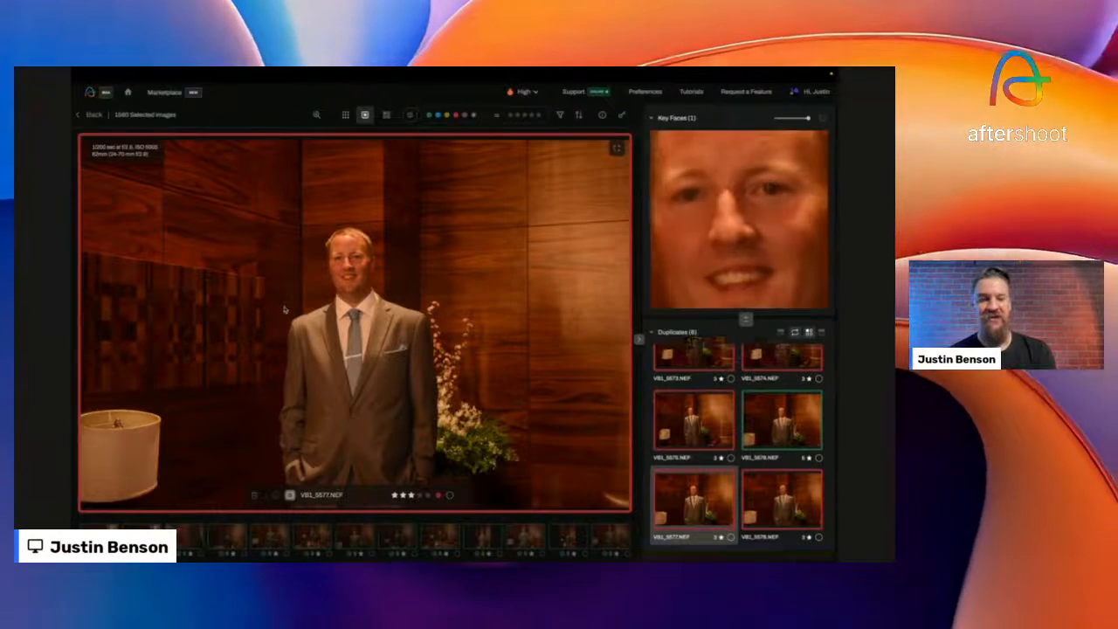
key(Right)
key(Right)
key(Right)
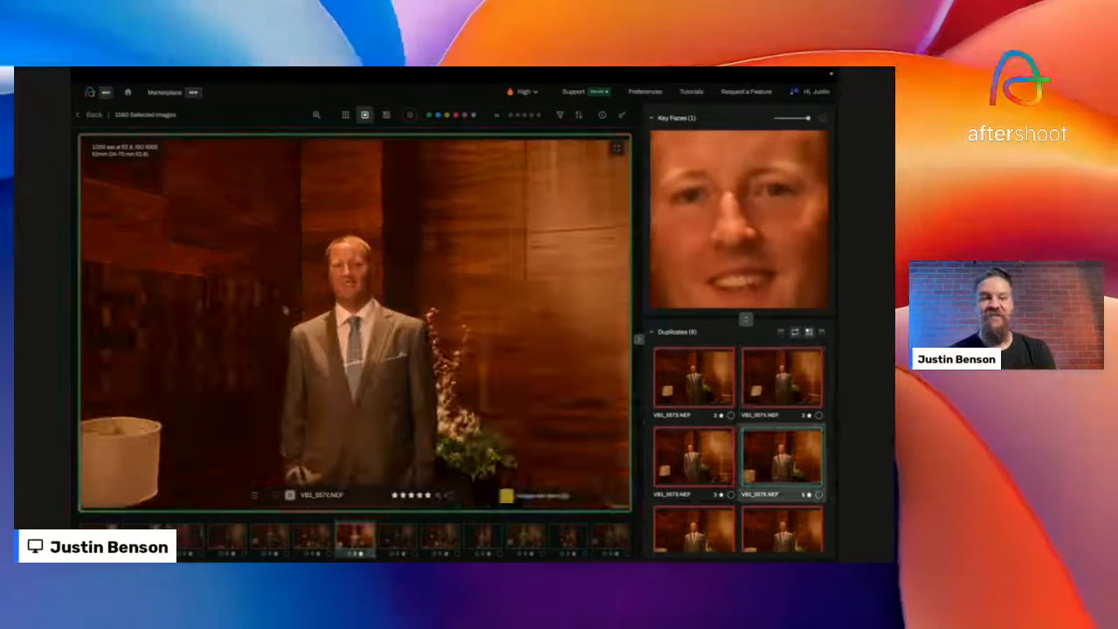
click(95, 116)
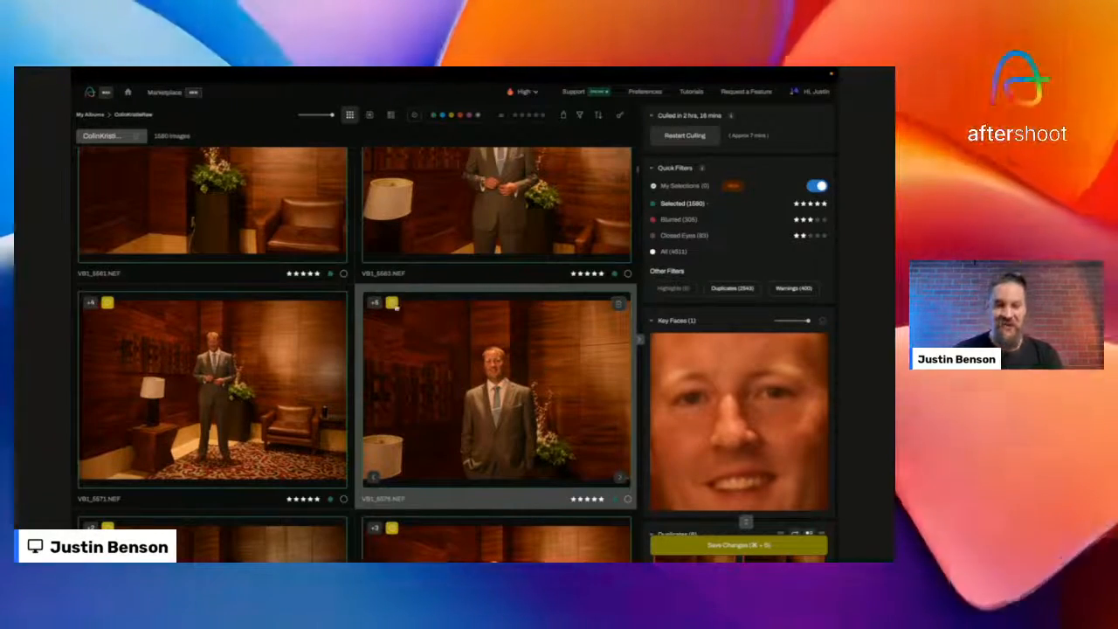
- Filter the wedding album to images with warnings and browse the flagged groom portraits
mouse_move(392, 303)
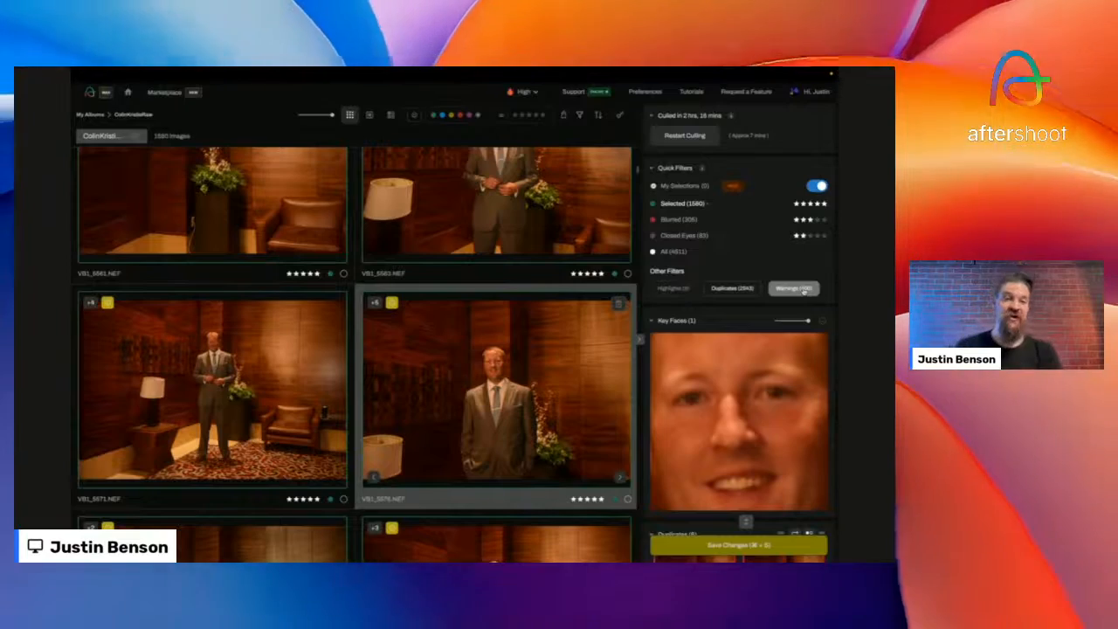
click(796, 289)
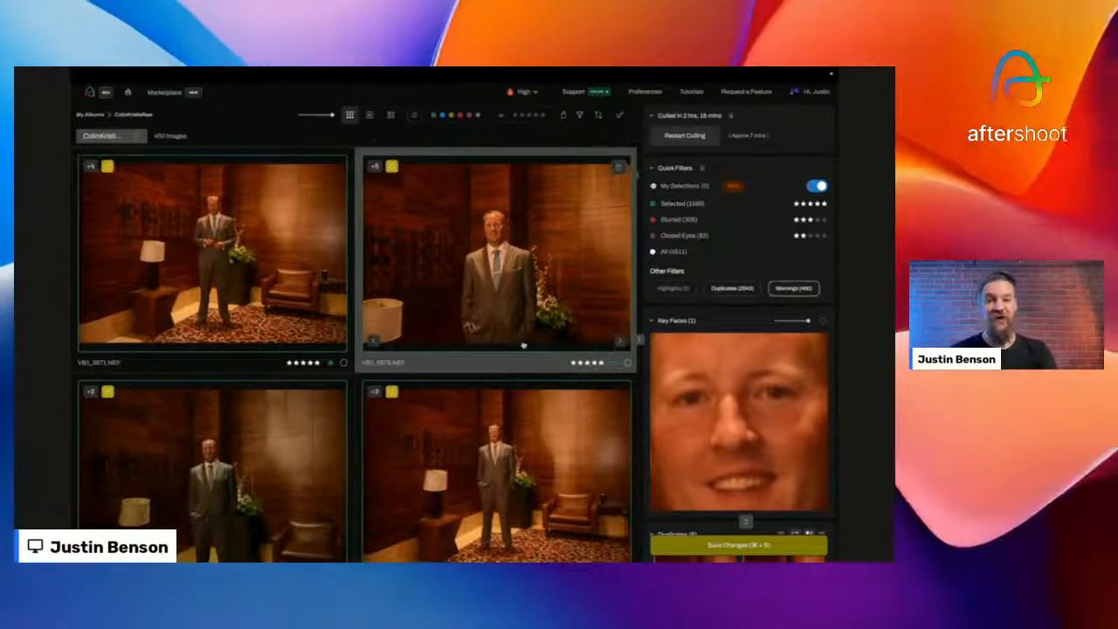
scroll(523, 346, up, 2)
scroll(523, 346, up, 3)
scroll(523, 346, down, 5)
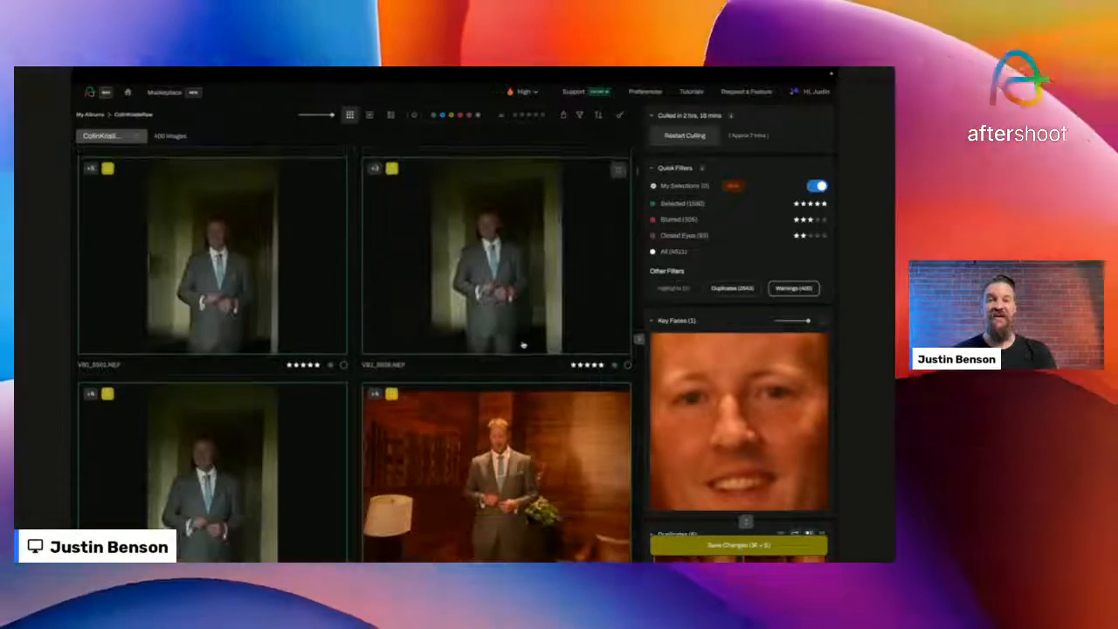
scroll(523, 346, down, 6)
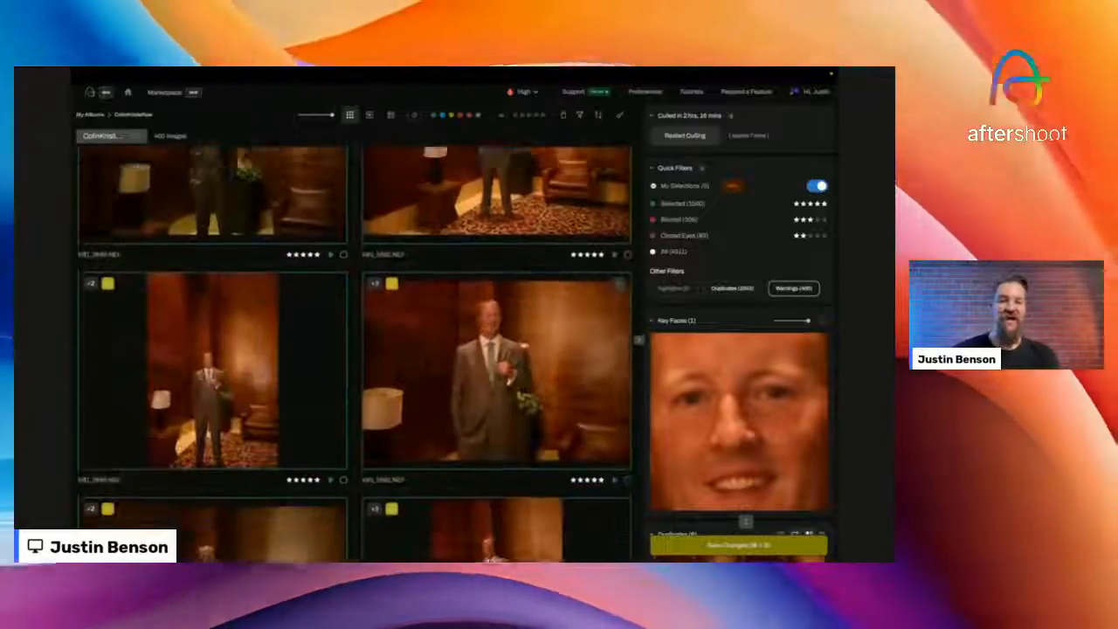
scroll(523, 346, down, 3)
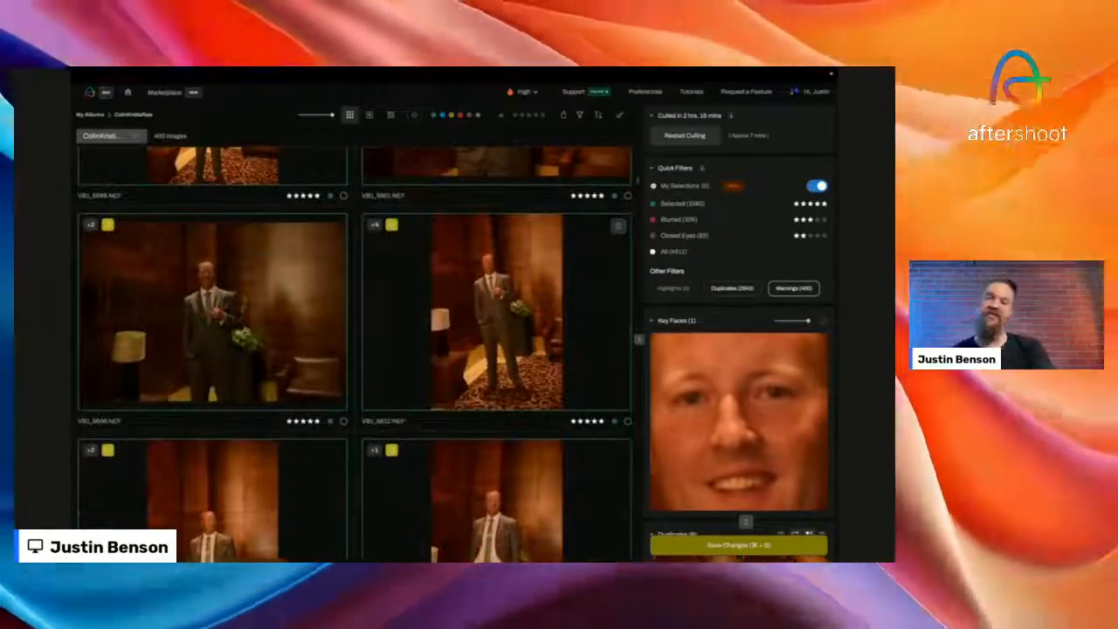
- Clear the star rating of the groom's dim lobby portrait beside the flowers, and check the key faces of the neighbouring portraits
scroll(274, 289, down, 1)
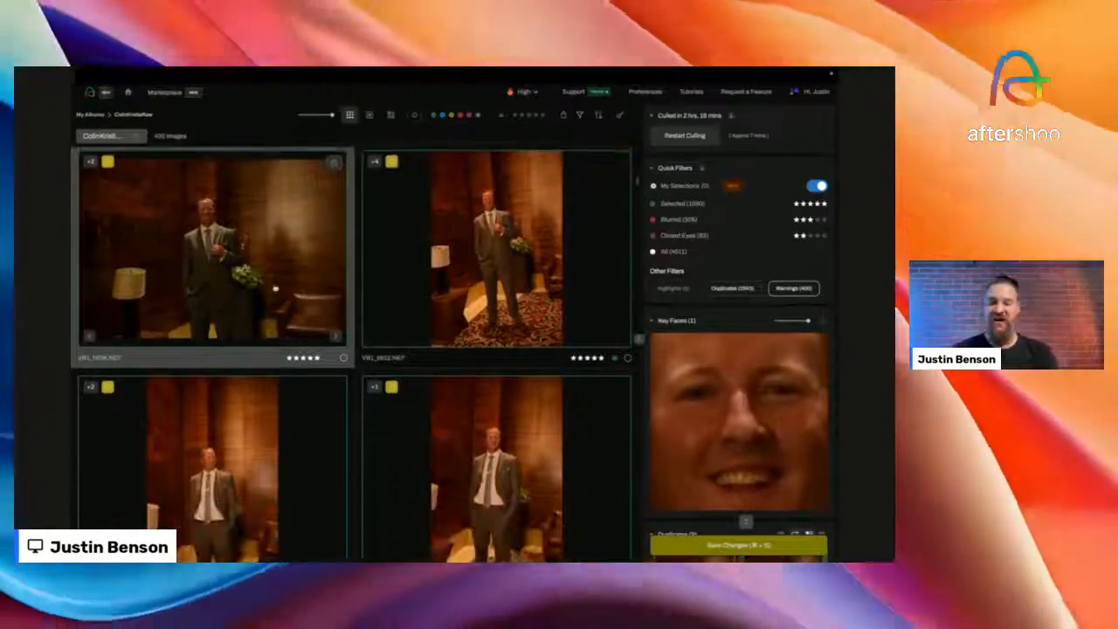
key(0)
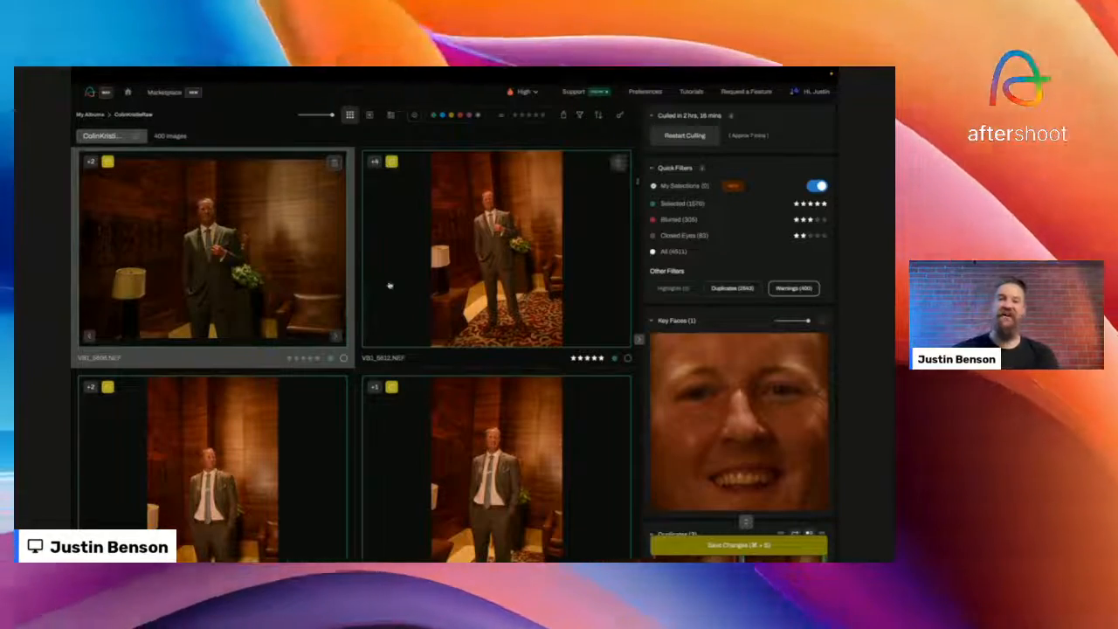
click(475, 283)
scroll(475, 283, down, 5)
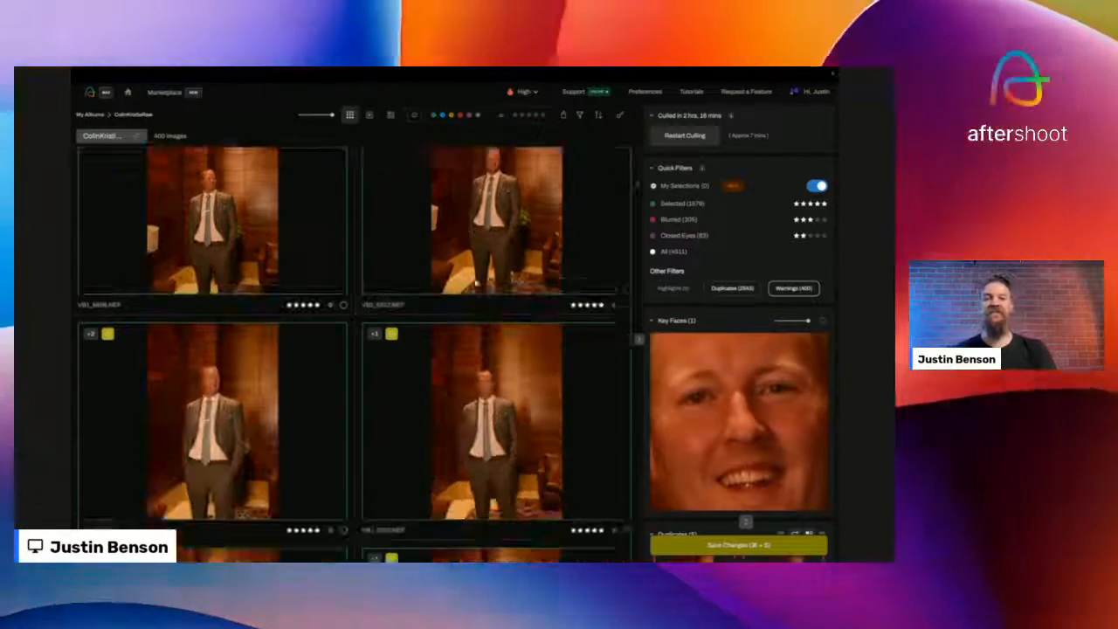
scroll(475, 283, down, 3)
click(182, 267)
scroll(195, 250, down, 1)
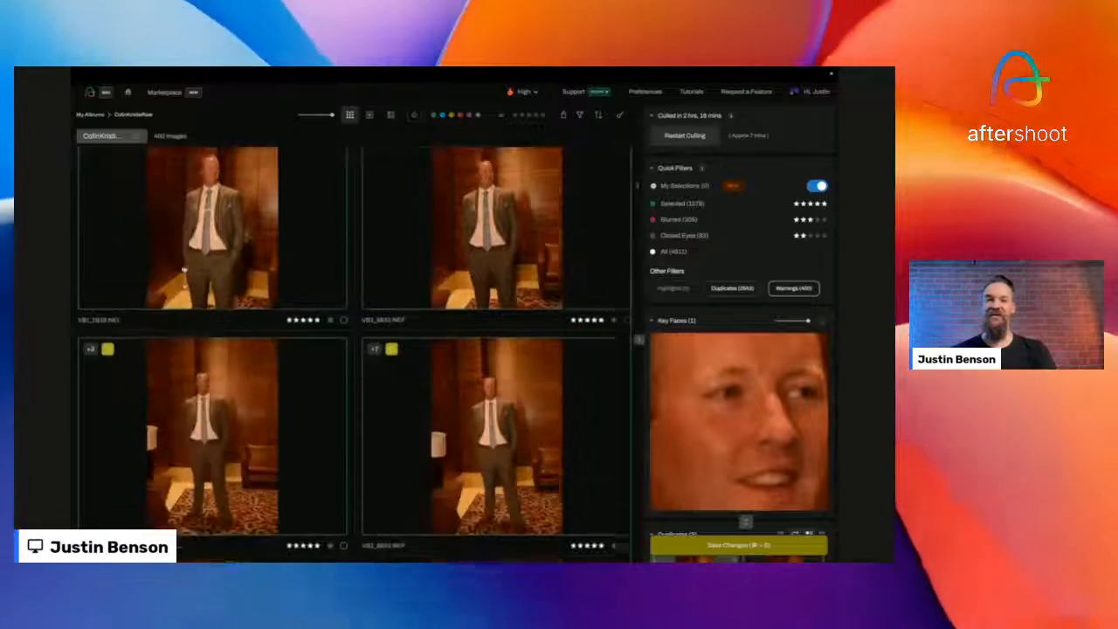
- Browse on to the flagged lobby photos of the groom with the woman in the patterned dress and check their key faces and duplicates
scroll(206, 229, down, 4)
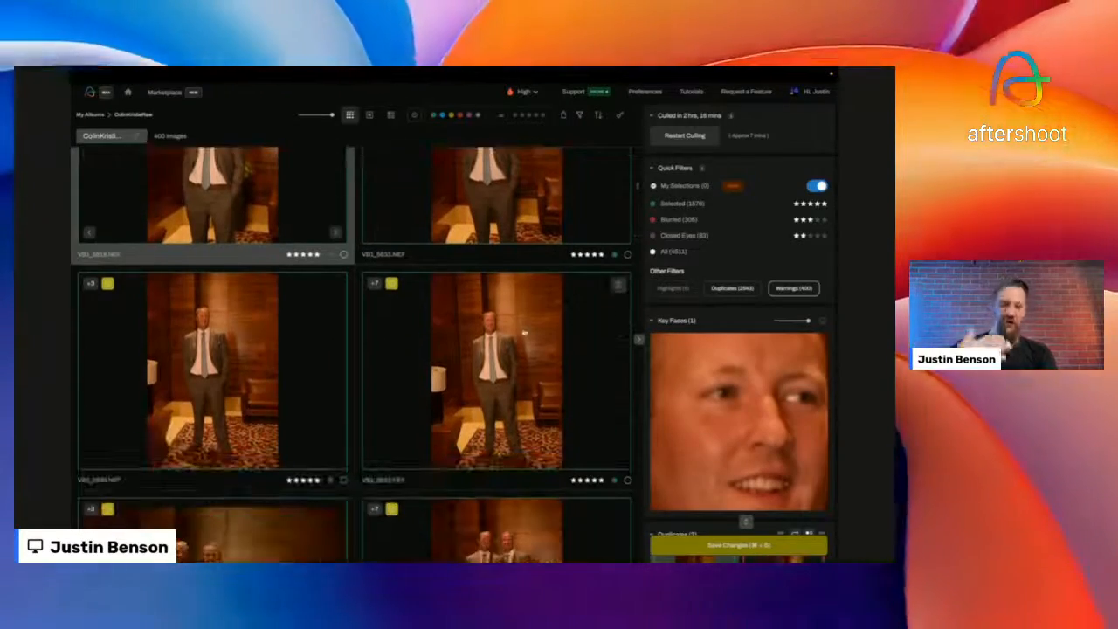
scroll(524, 333, down, 2)
scroll(525, 333, down, 8)
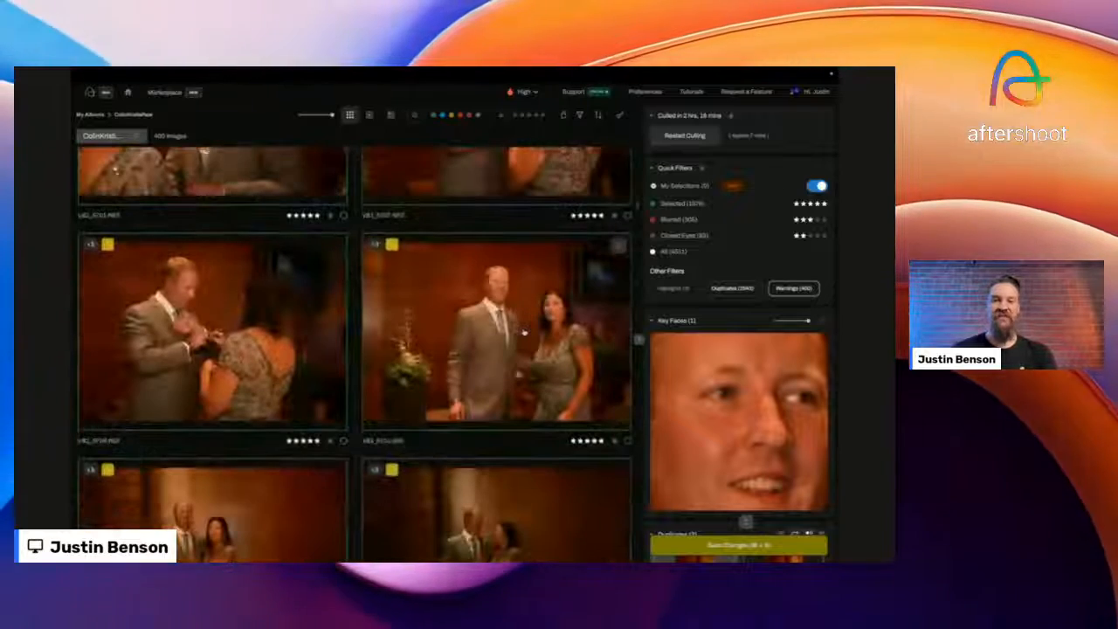
click(524, 333)
scroll(524, 333, down, 3)
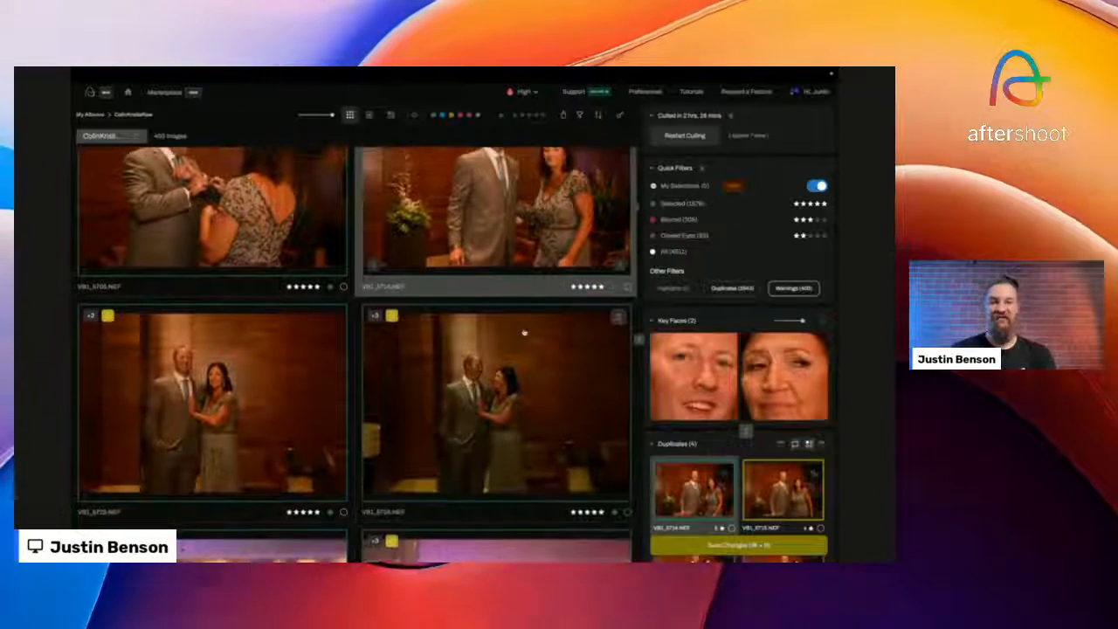
click(524, 333)
scroll(524, 333, down, 1)
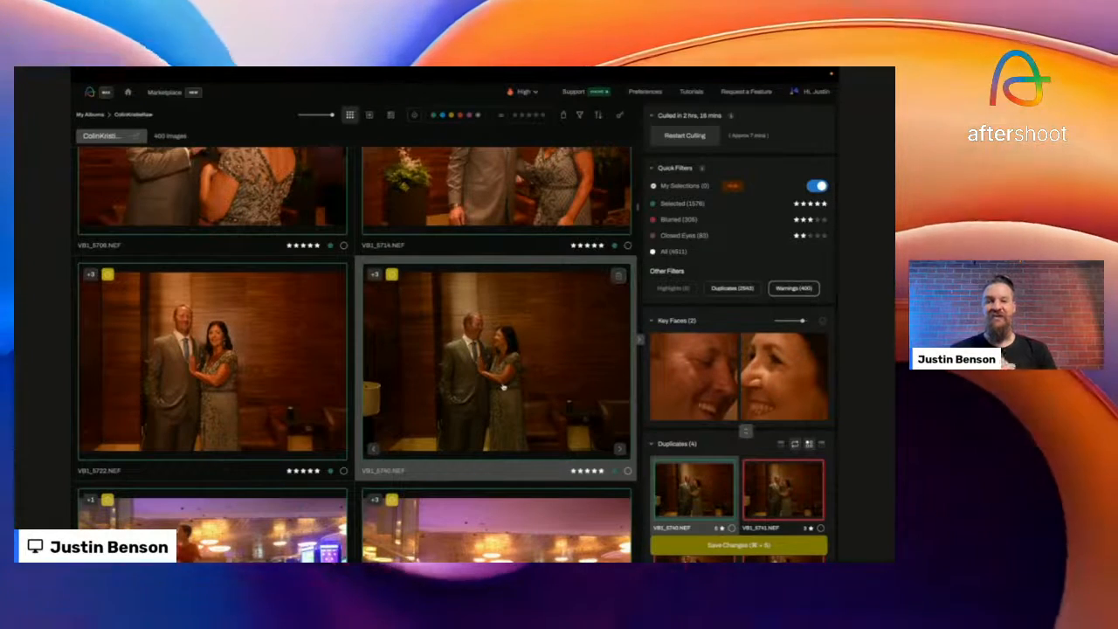
- Select the run of dark casino-floor photos, from the woman crossing the lobby to the silhouetted groomsmen, and clear their star ratings
scroll(504, 387, down, 5)
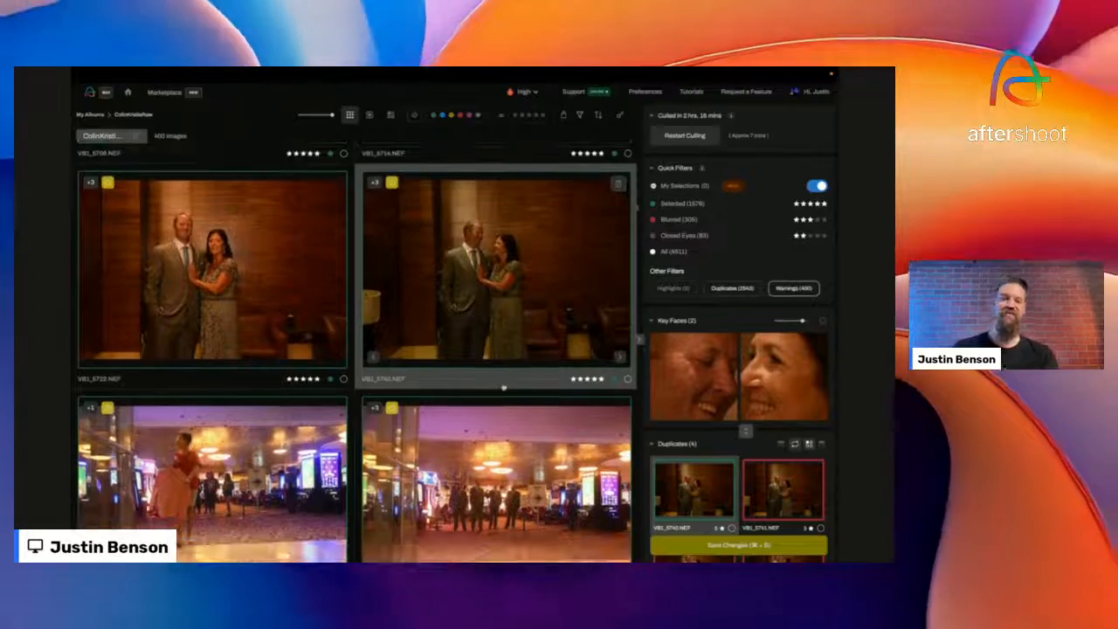
scroll(504, 387, down, 3)
scroll(504, 387, down, 7)
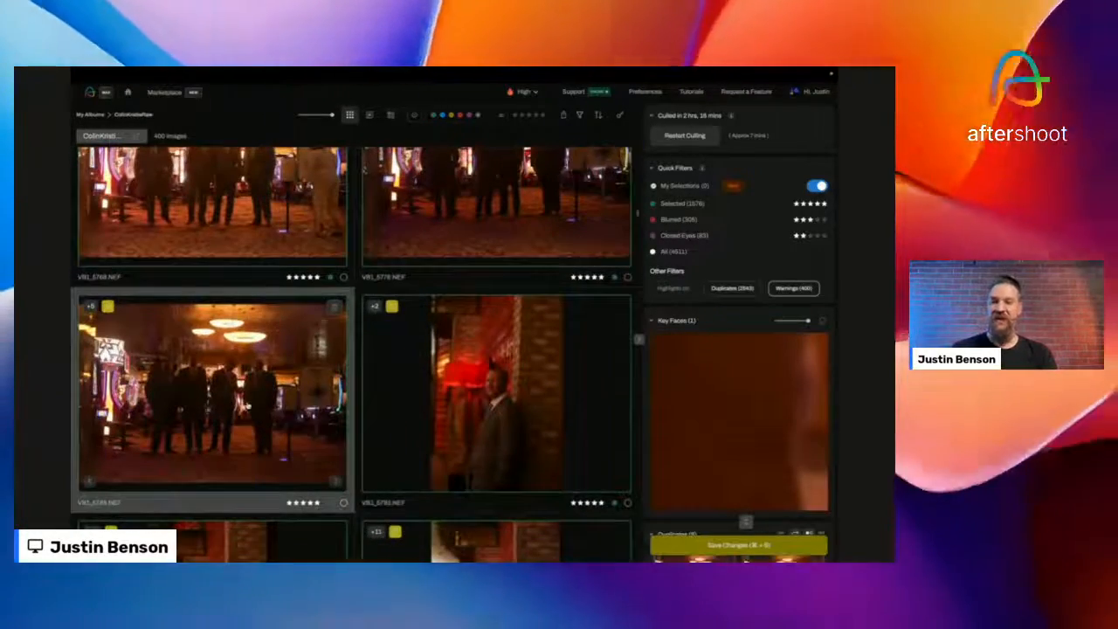
scroll(248, 407, up, 5)
click(235, 291)
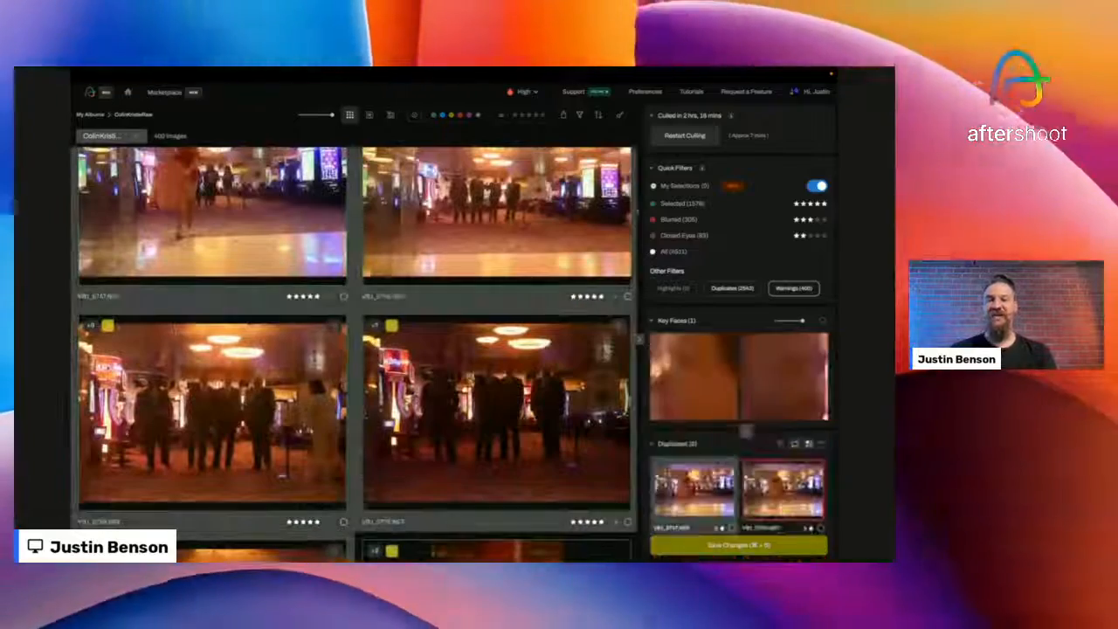
scroll(235, 292, up, 2)
scroll(351, 337, down, 1)
scroll(350, 337, down, 11)
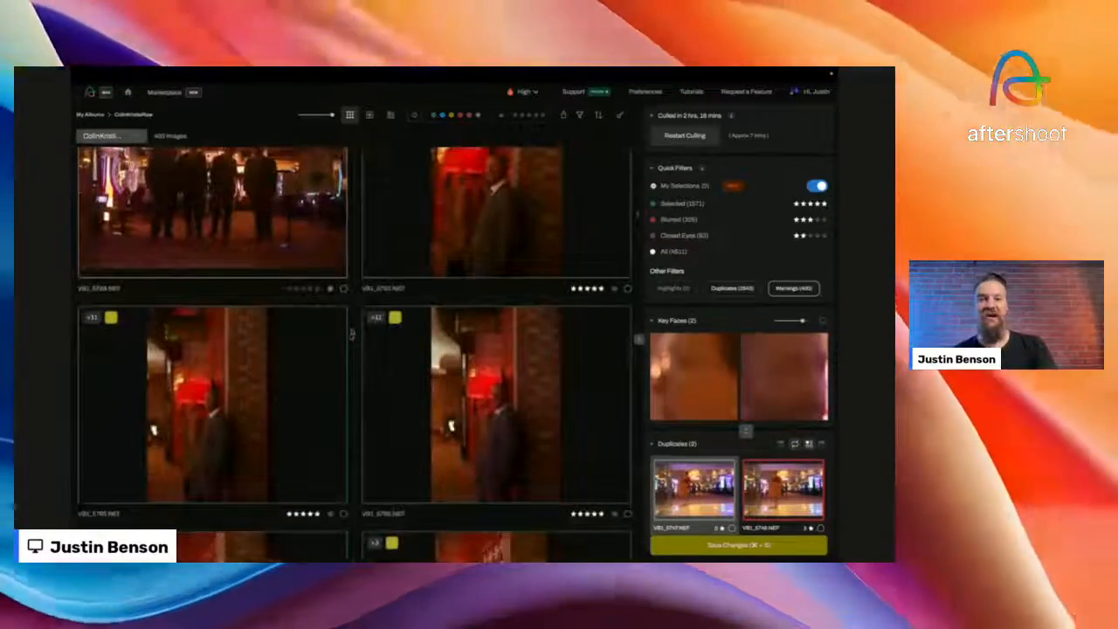
- Check the key faces of the flagged portraits by the red lamp and brick wall, continuing to the dark wooden-door portraits
click(473, 197)
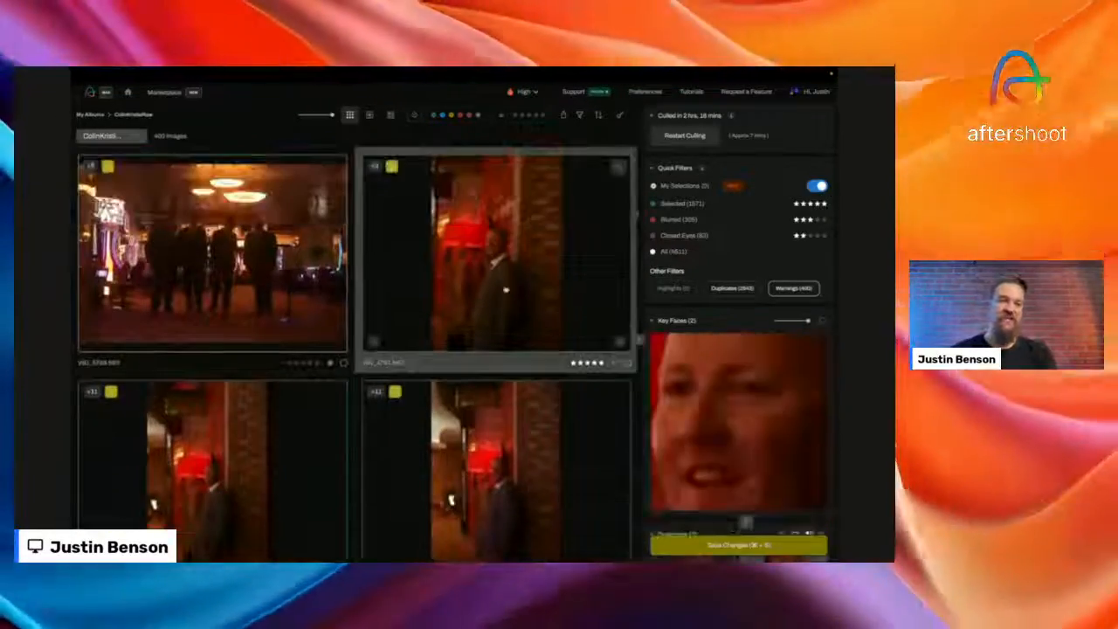
scroll(354, 350, down, 1)
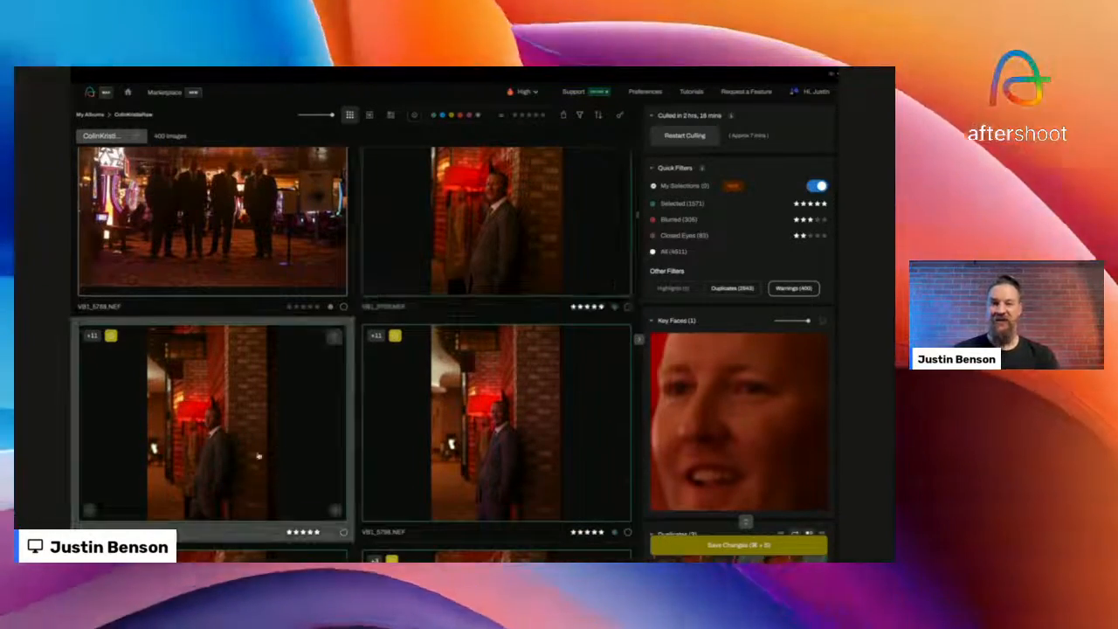
scroll(456, 445, down, 2)
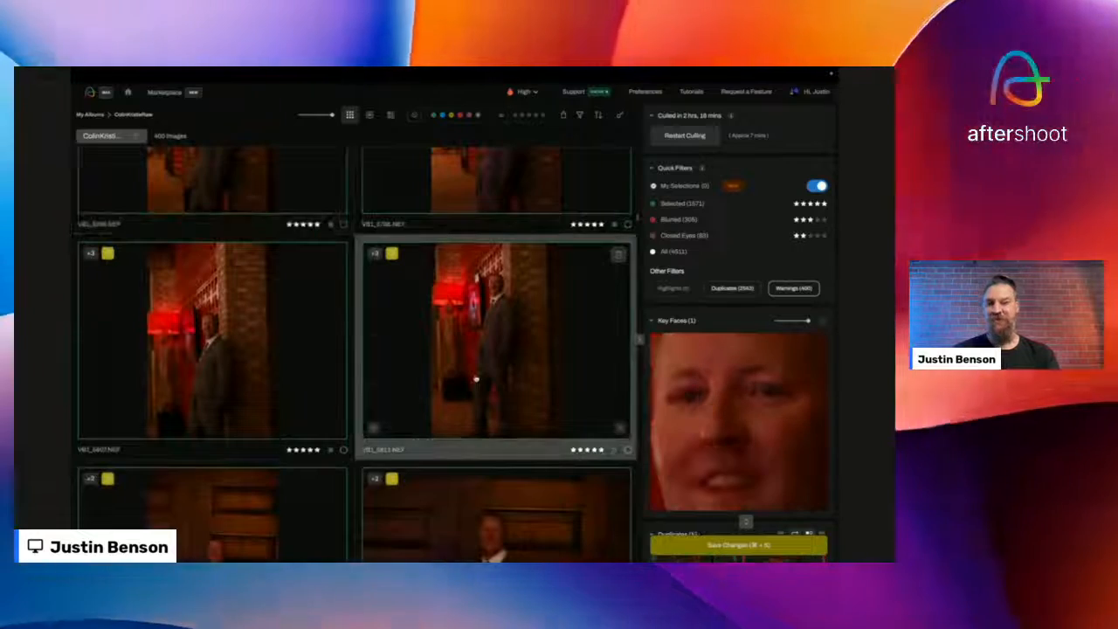
scroll(475, 379, down, 5)
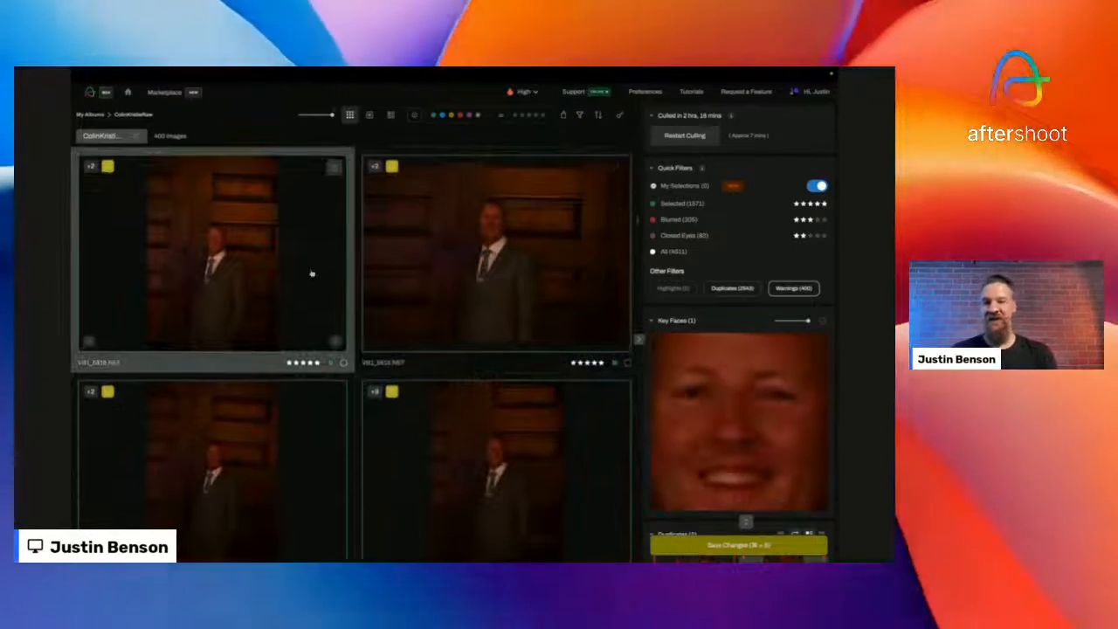
- Clear the star ratings of the groom's flagged portraits in front of the red lattice wall
scroll(312, 274, down, 1)
scroll(500, 423, down, 4)
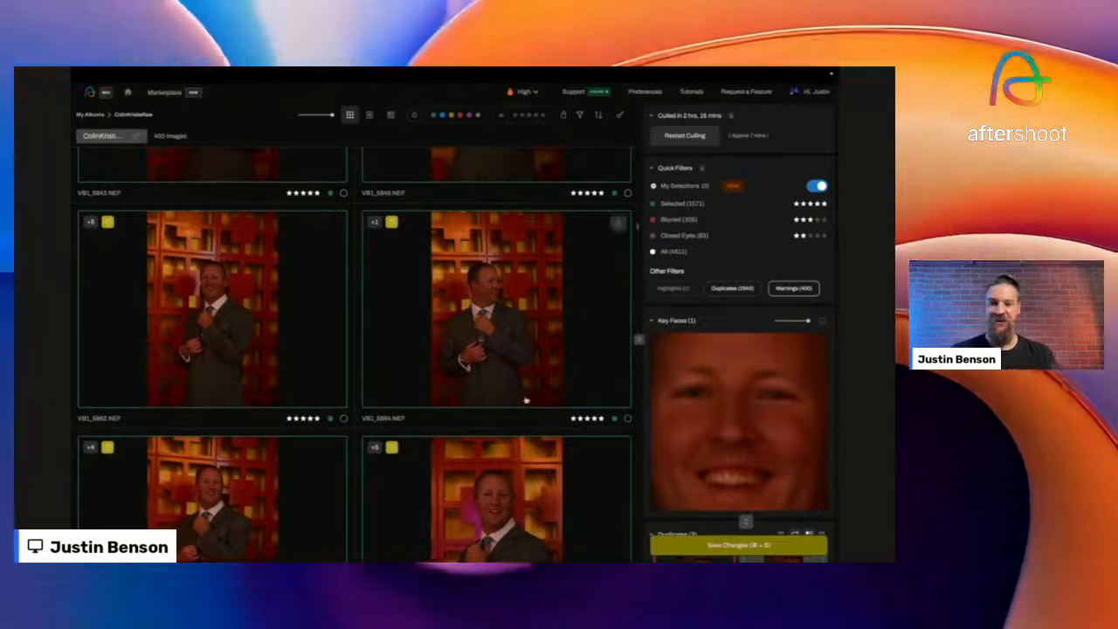
scroll(508, 507, down, 1)
scroll(507, 508, down, 10)
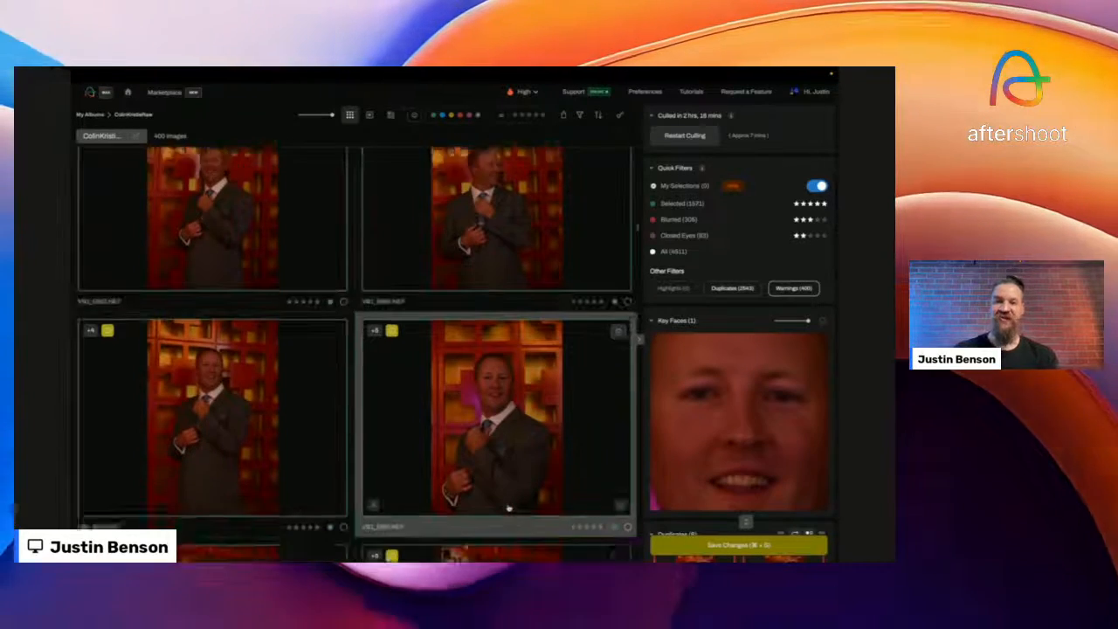
- Select all the flagged warning photos, including the dark shoe shots, and clear their star ratings together
scroll(507, 507, down, 3)
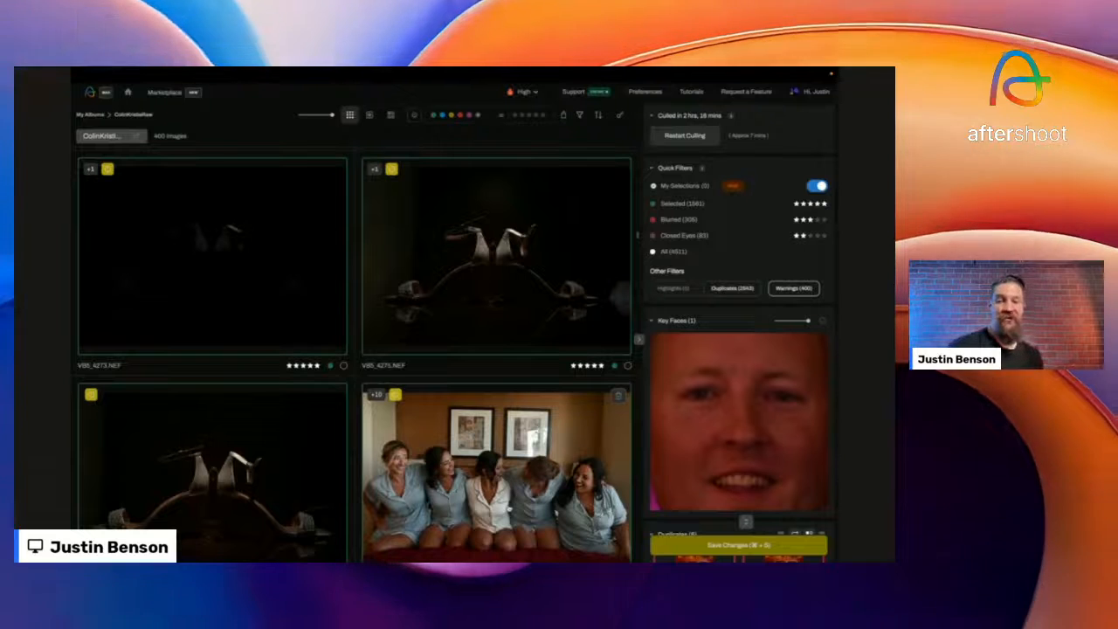
click(475, 306)
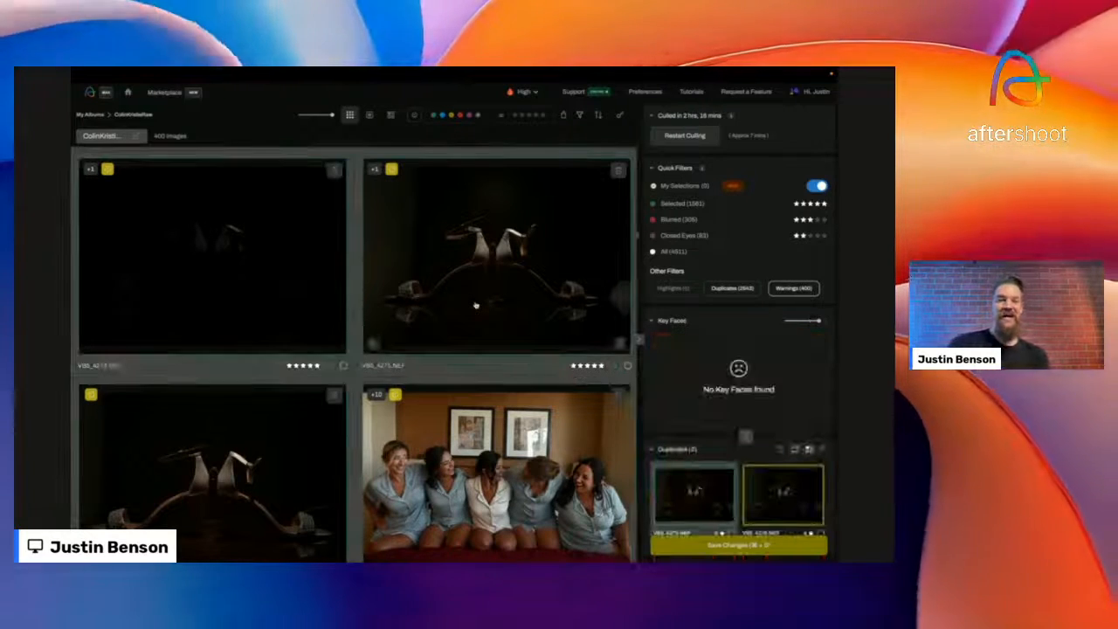
key(0)
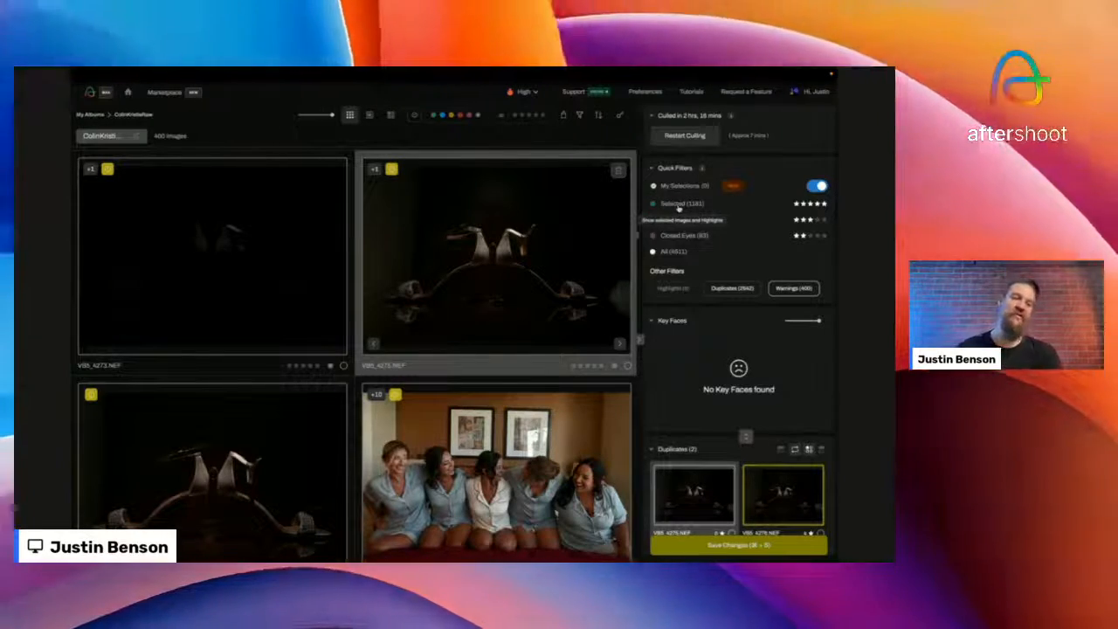
- Show the selected photos, and filter the album to include both green-labelled photos and those with no colour
click(679, 207)
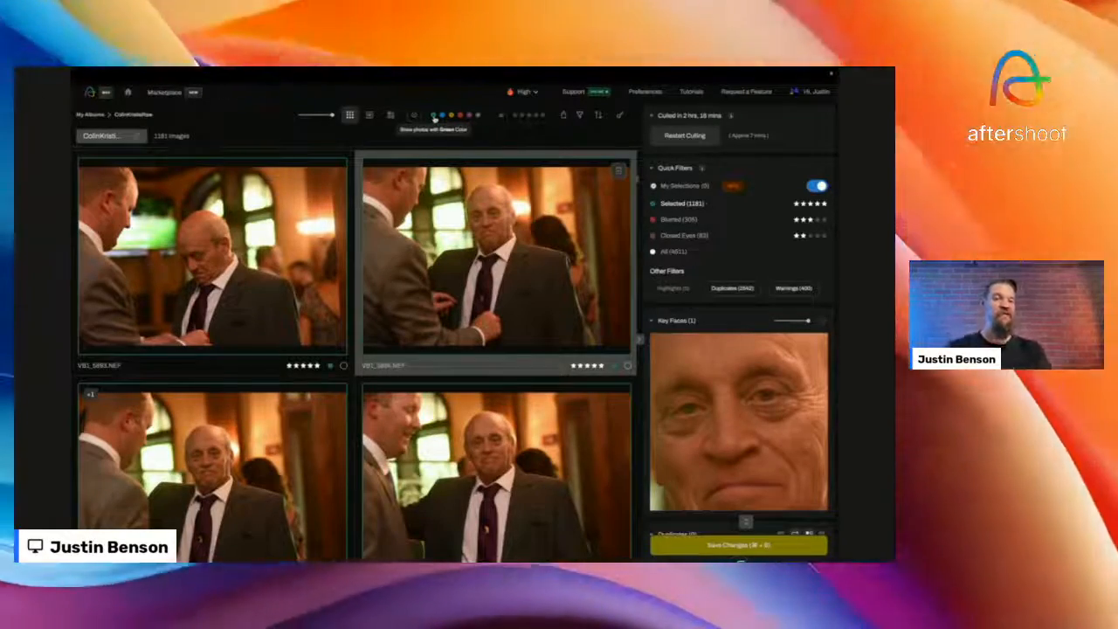
click(434, 117)
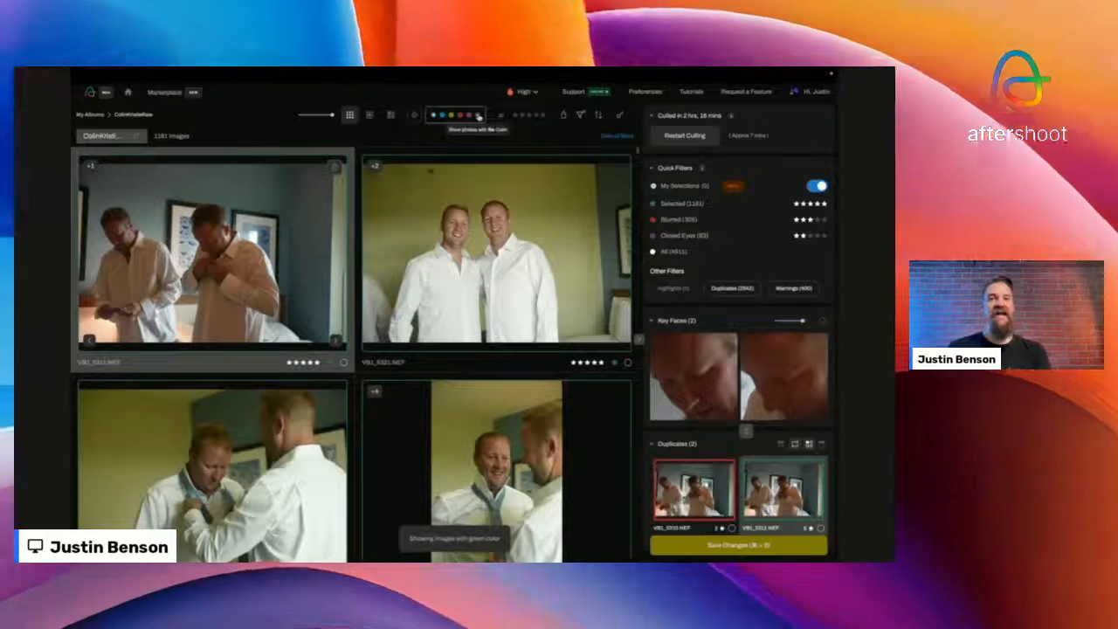
scroll(483, 402, down, 3)
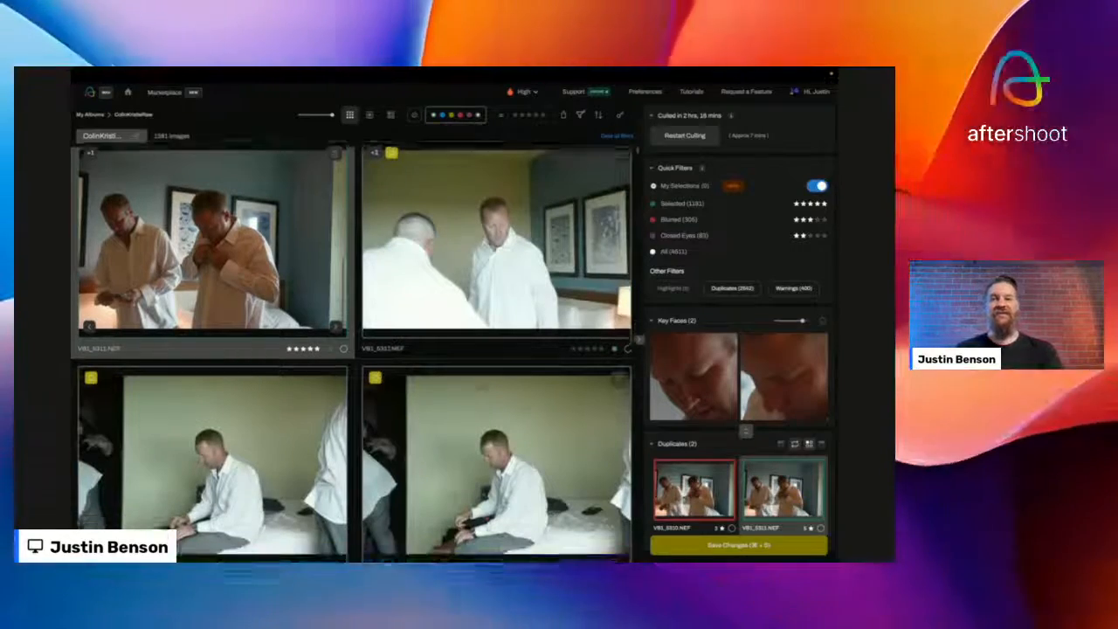
- Review the kept and unrated getting-ready photos in the filtered grid, from the shirt buttoning to the cufflinks
scroll(381, 318, down, 5)
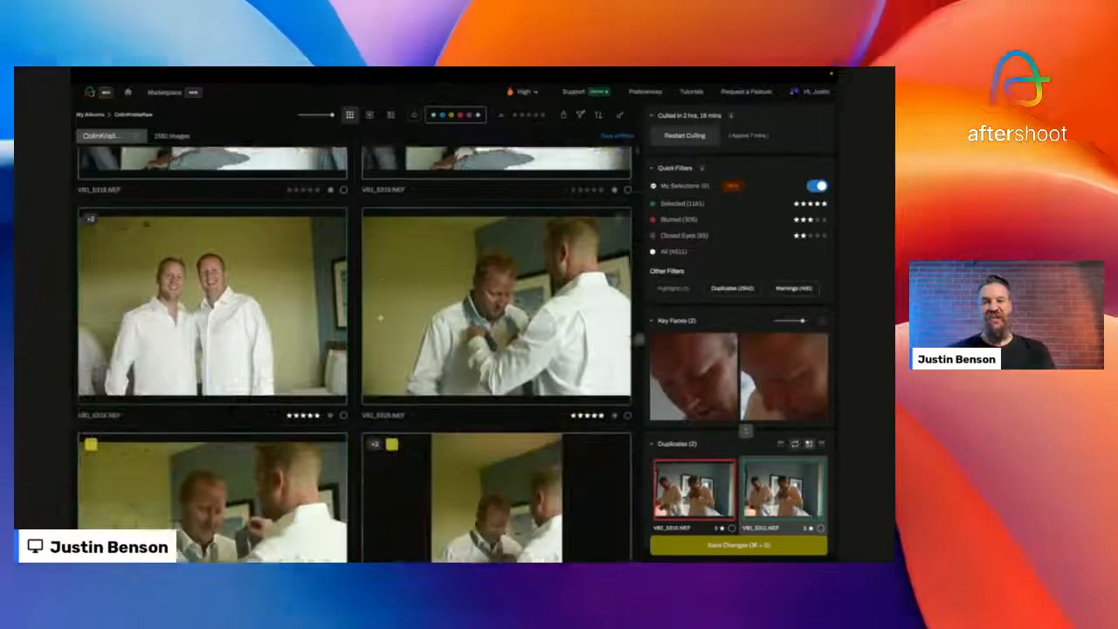
scroll(381, 318, down, 6)
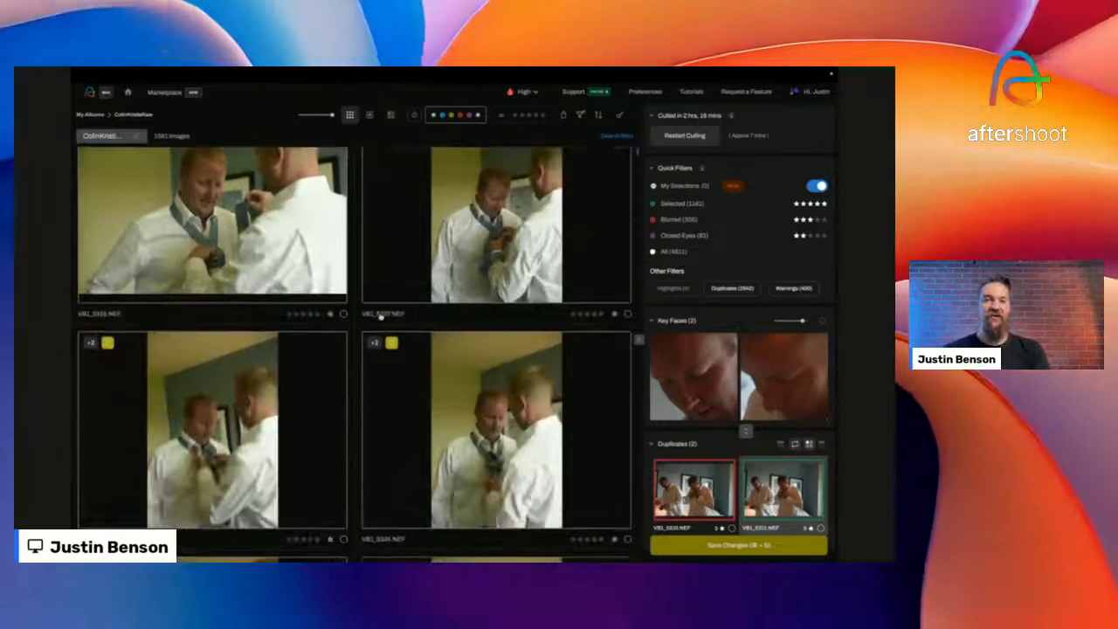
scroll(381, 318, down, 6)
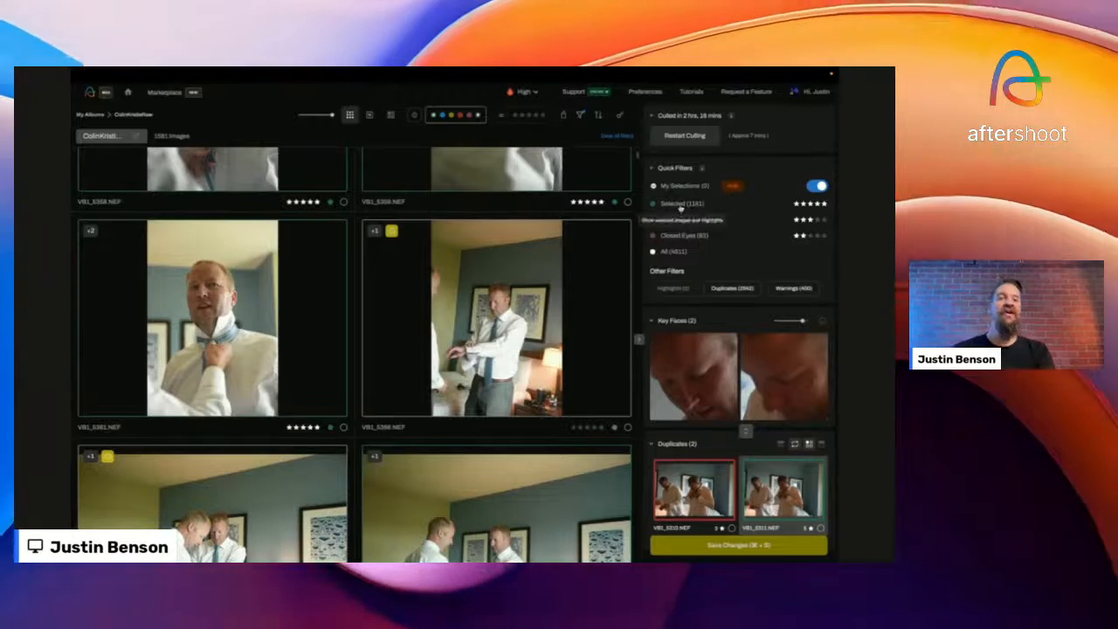
scroll(484, 363, down, 3)
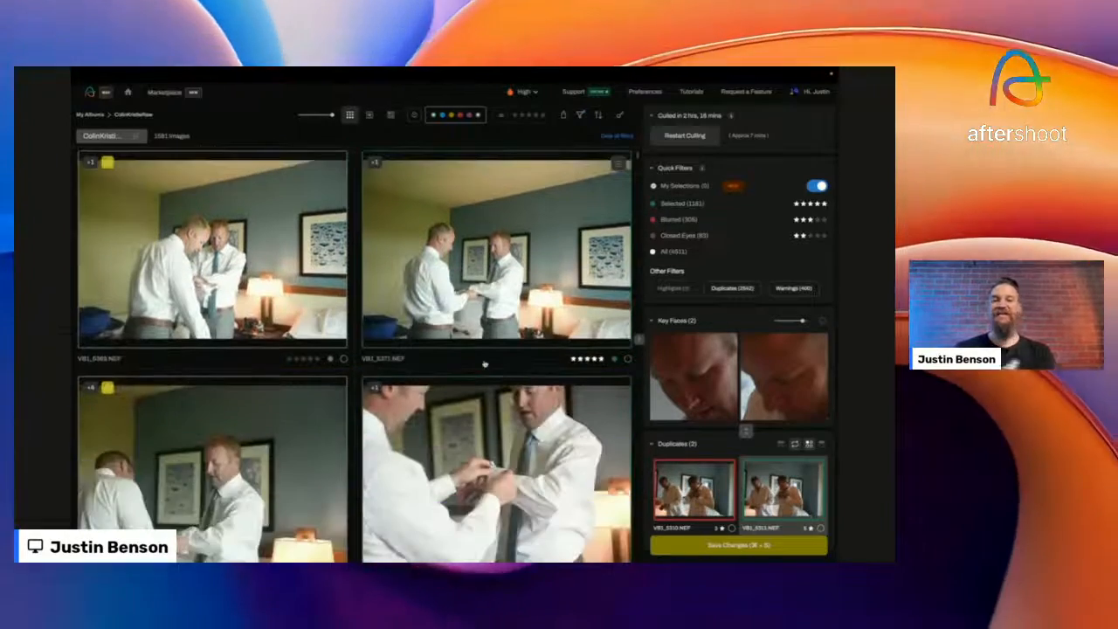
scroll(484, 363, down, 4)
- Turn on the Spray Can from the start of the grid and review its left-click and right-click rating and colour actions
scroll(484, 365, down, 15)
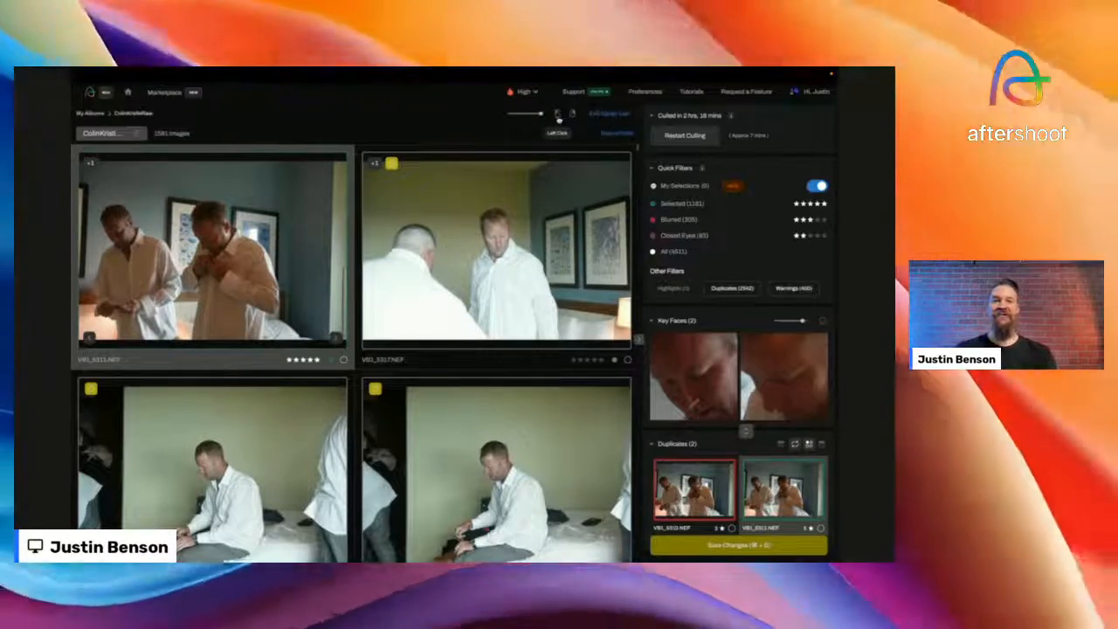
click(565, 117)
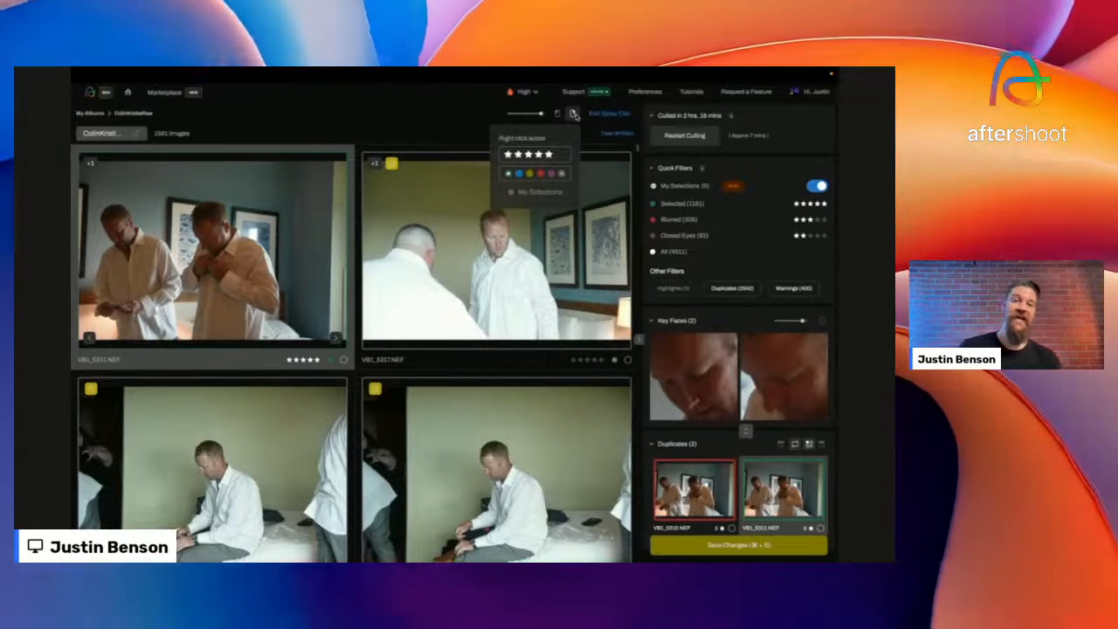
click(483, 303)
- Clear the ratings of unwanted getting-ready photos with the Spray Can, continuing past the tie-fixing portraits to the bedside shots
click(223, 273)
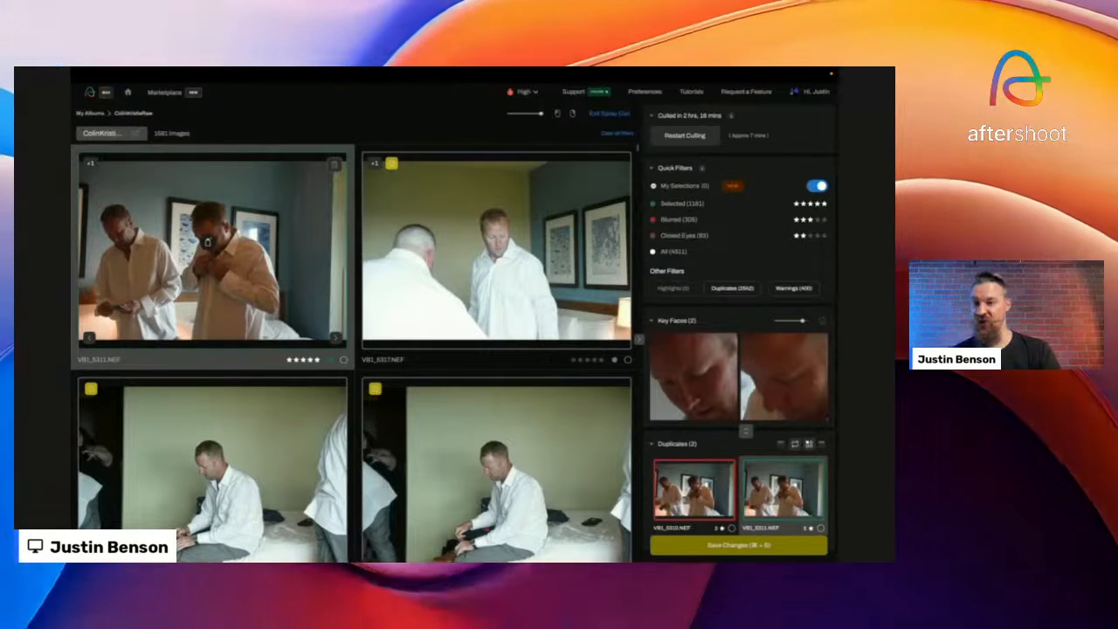
scroll(207, 242, down, 5)
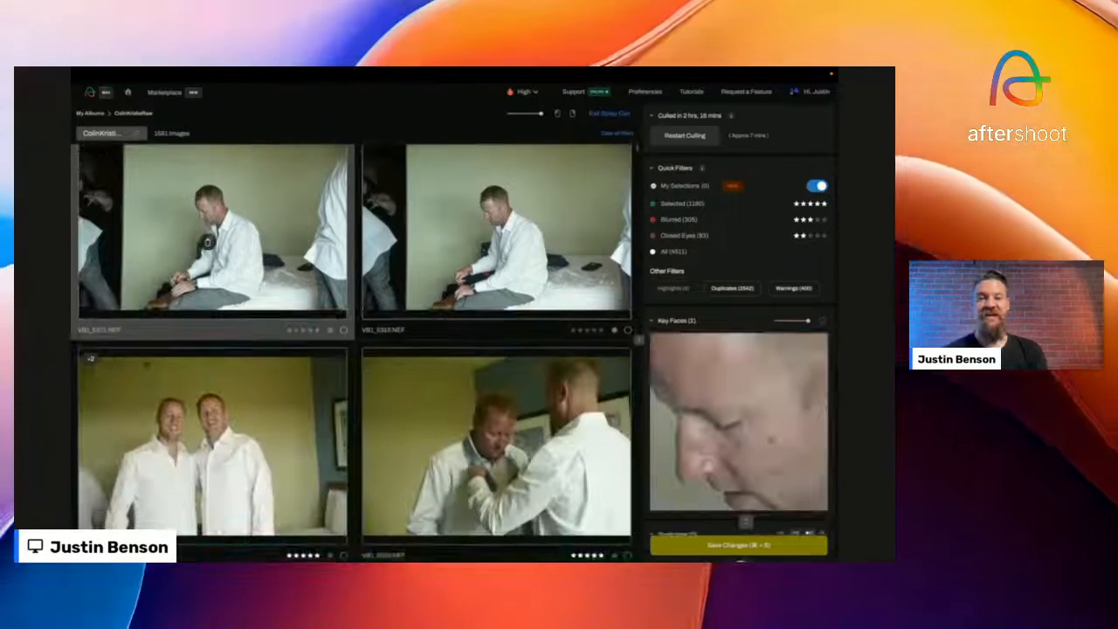
scroll(456, 265, down, 4)
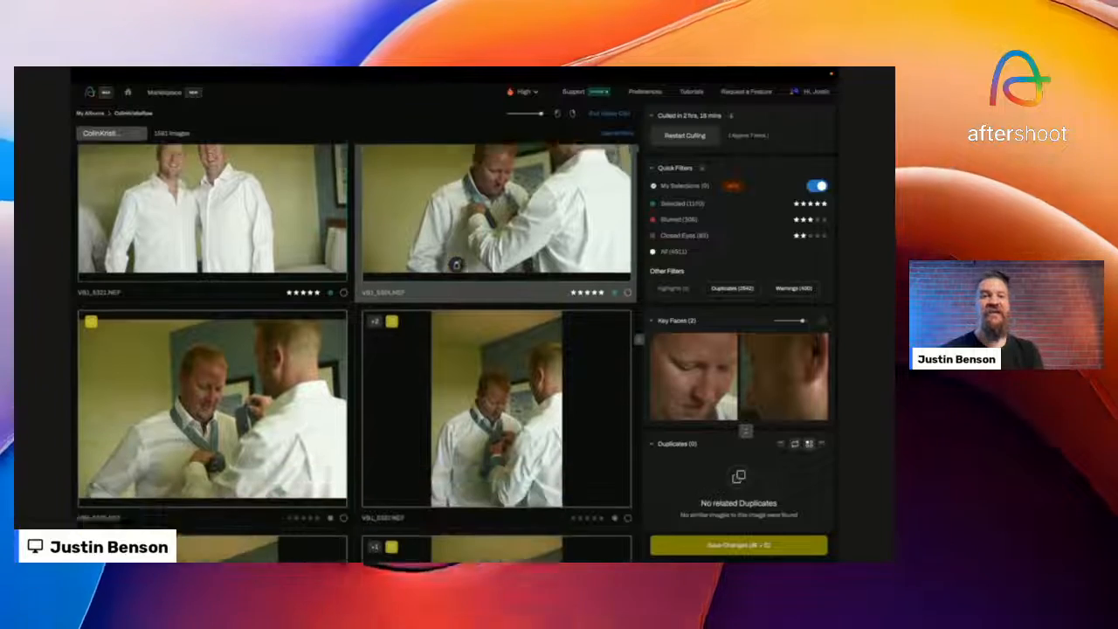
scroll(341, 367, down, 5)
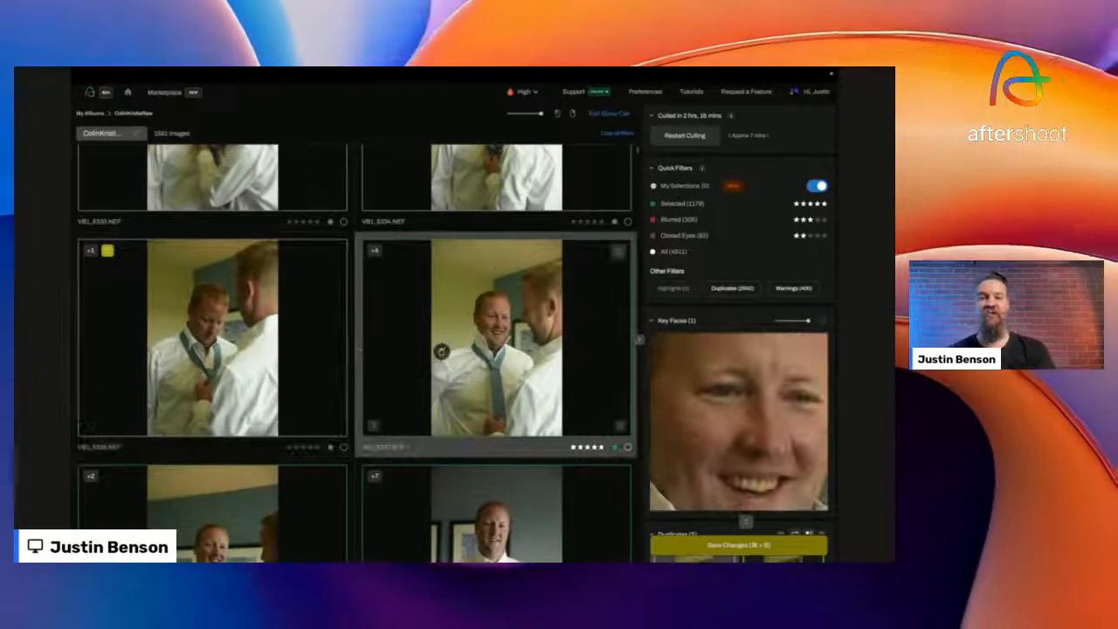
scroll(446, 351, down, 3)
scroll(446, 352, down, 8)
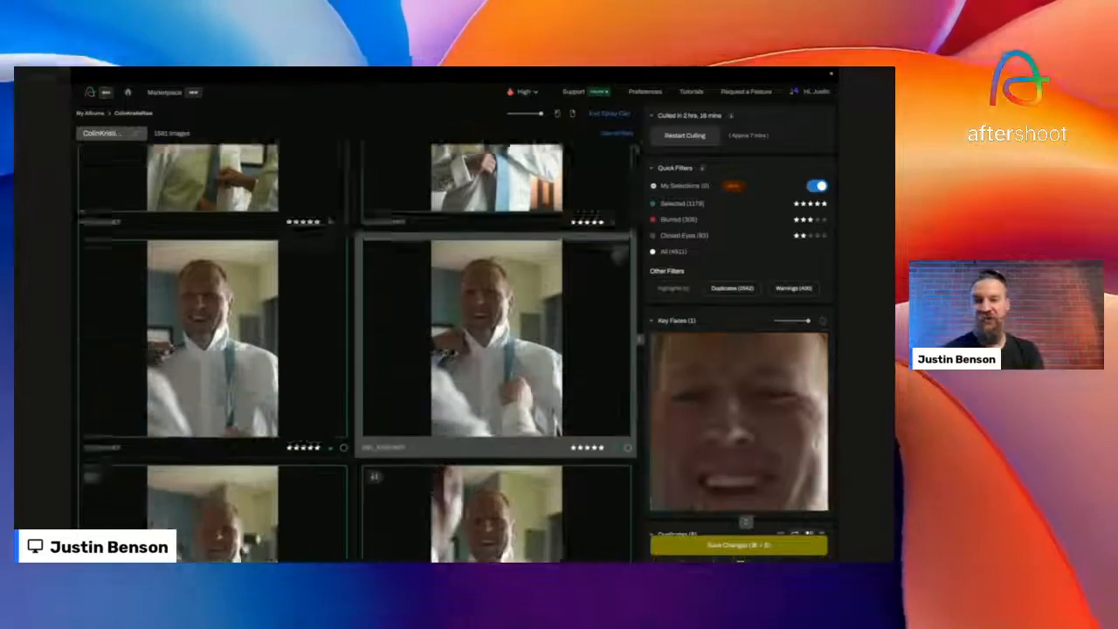
scroll(446, 351, down, 6)
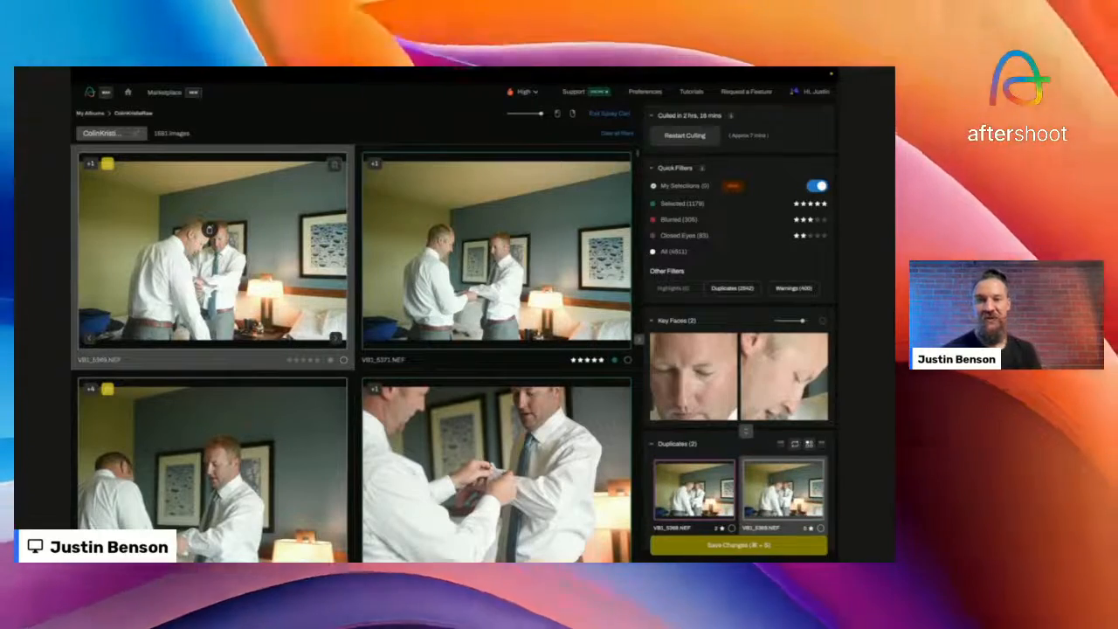
- Spray five stars onto the unrated bedside photo of the two men by the lamp, and exit the Spray Can
click(210, 229)
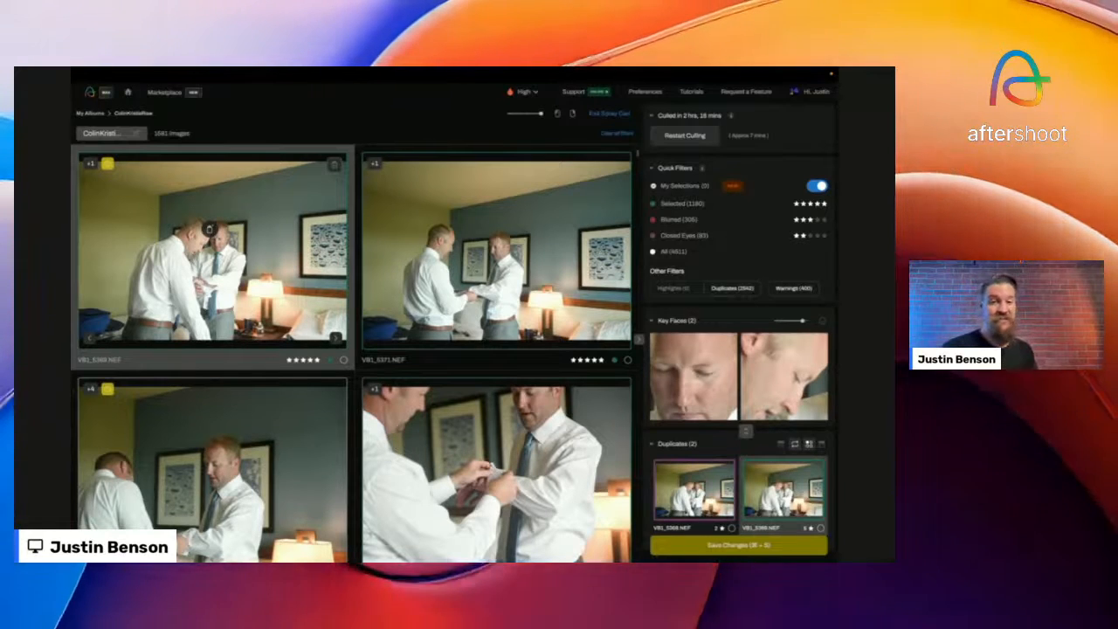
click(475, 160)
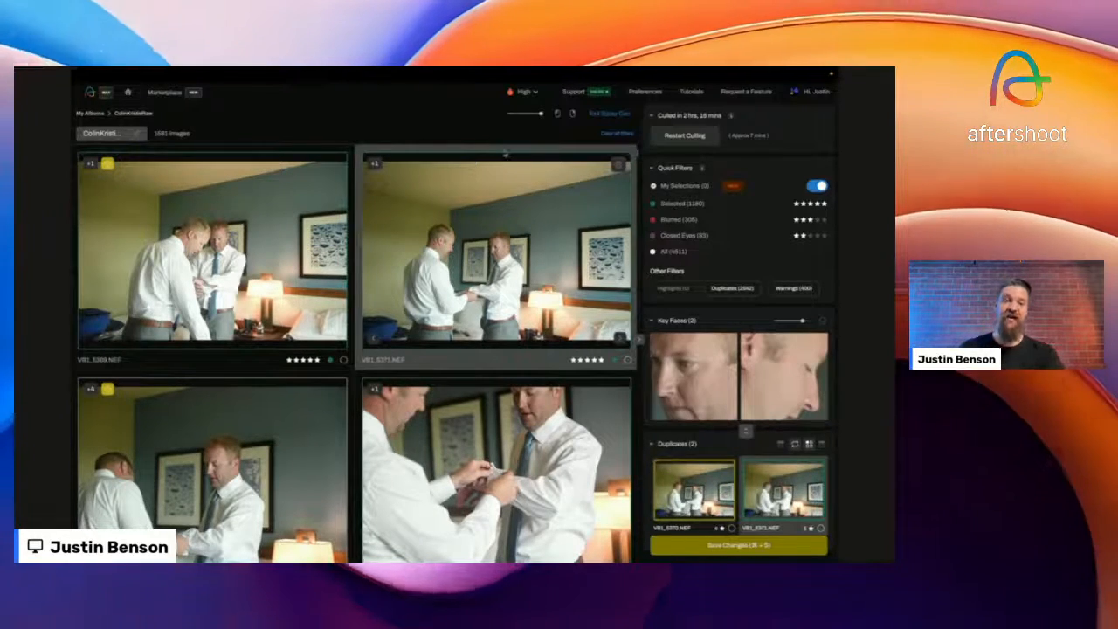
click(600, 117)
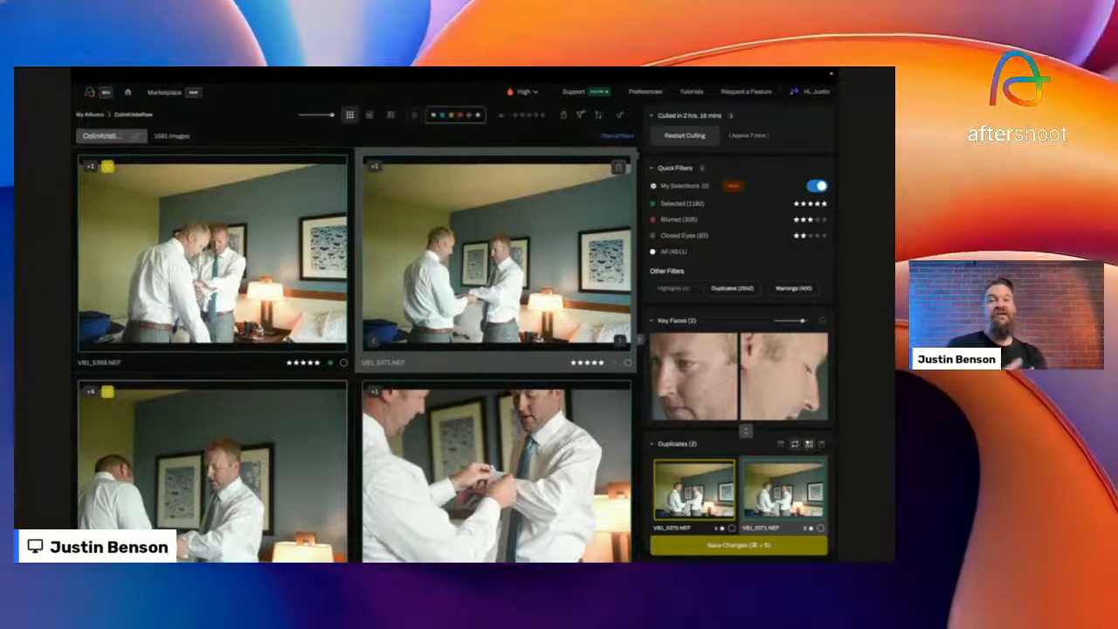
- Browse the filtered album past the suit portraits and bridesmaids on the bed to the bridal party groups by the stone arches
scroll(510, 339, down, 15)
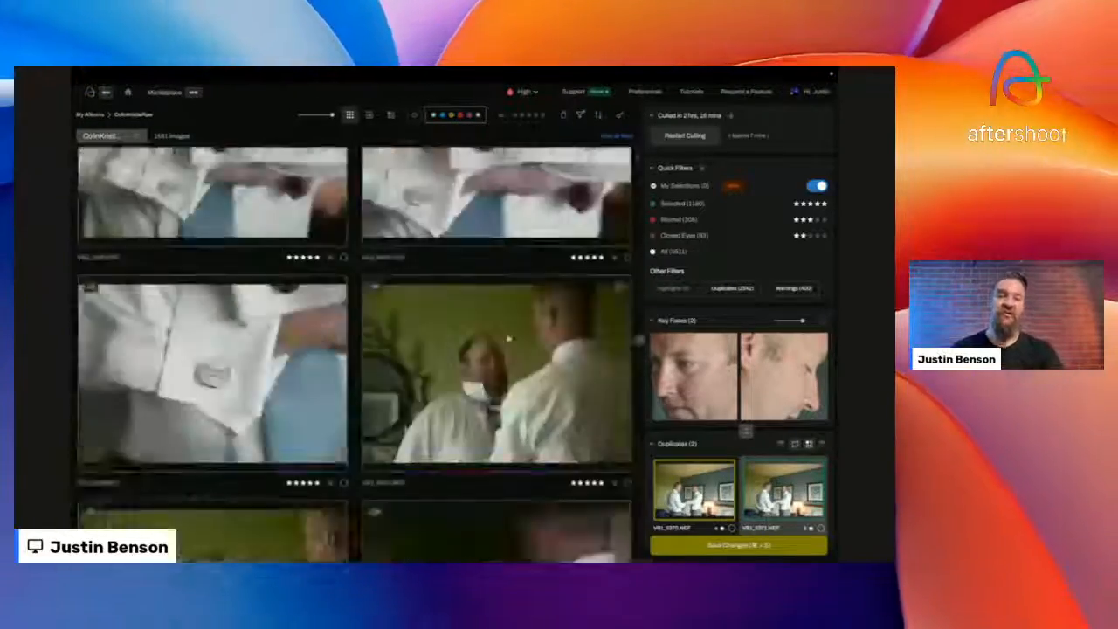
scroll(510, 339, down, 15)
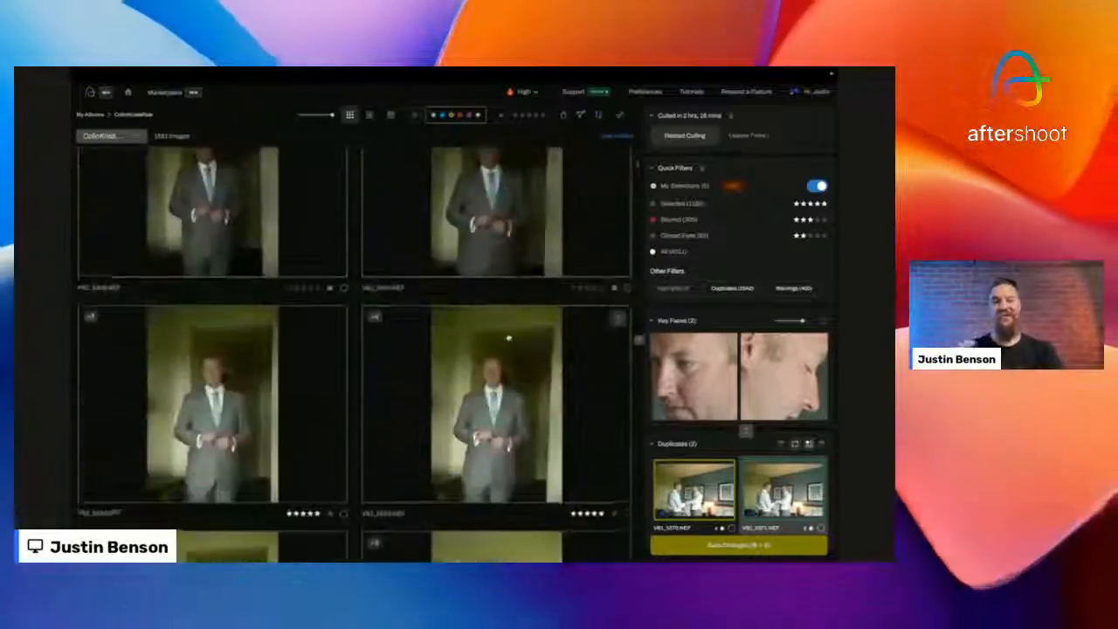
scroll(510, 339, down, 15)
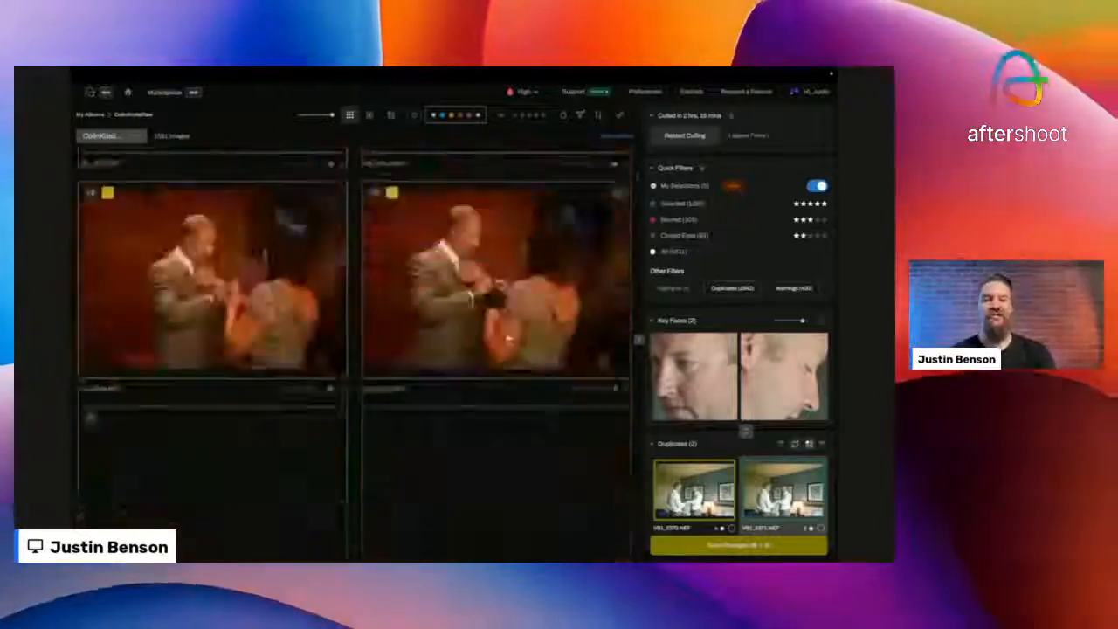
scroll(509, 339, down, 15)
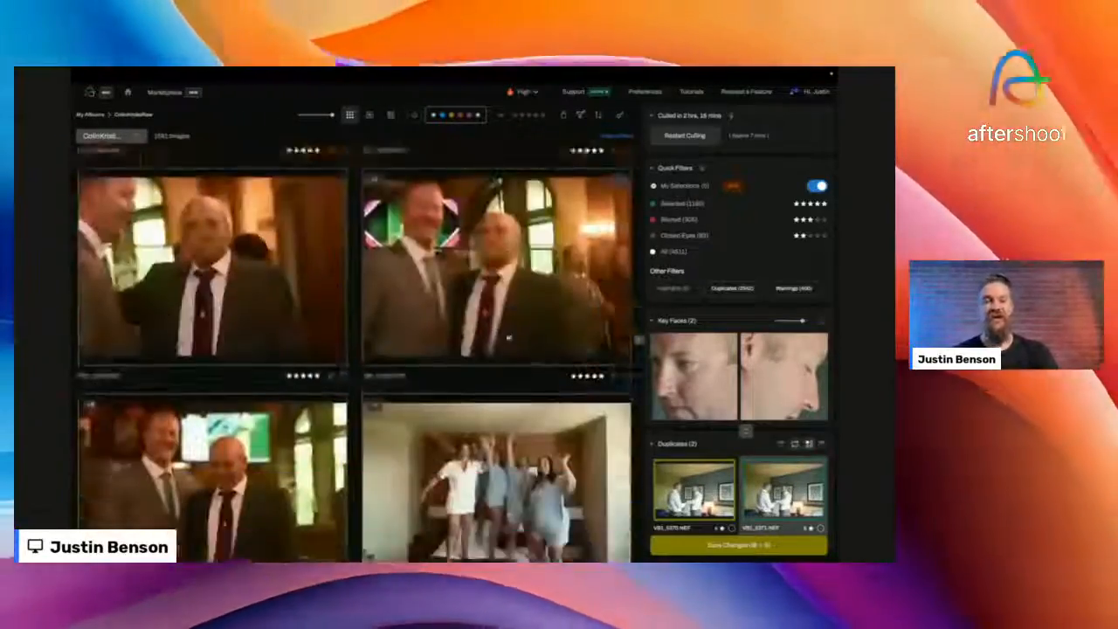
scroll(509, 339, down, 15)
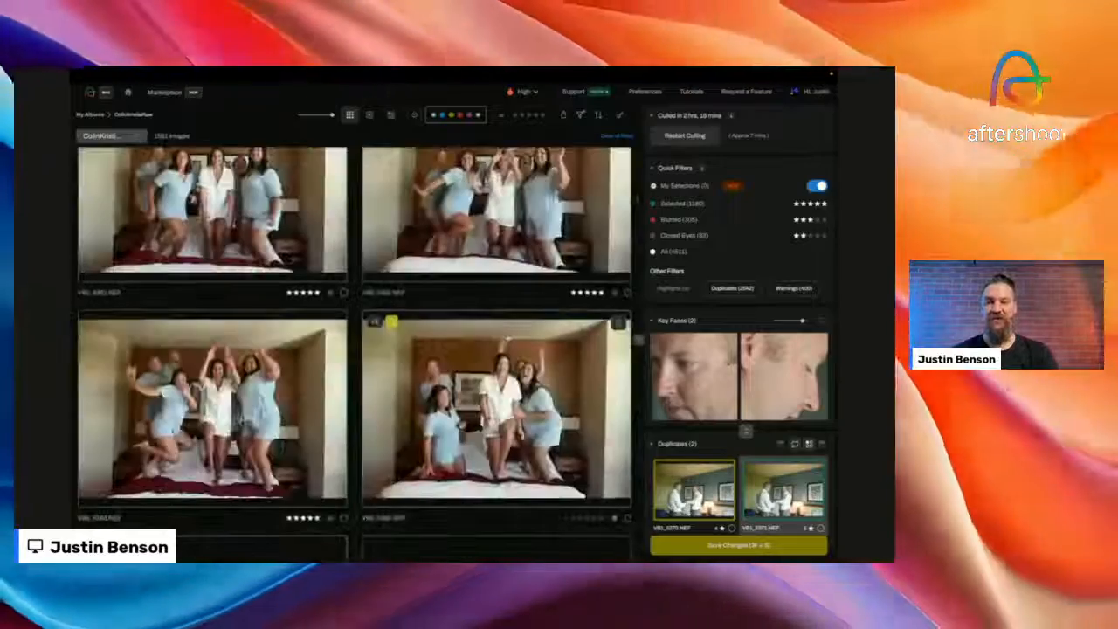
scroll(509, 340, down, 15)
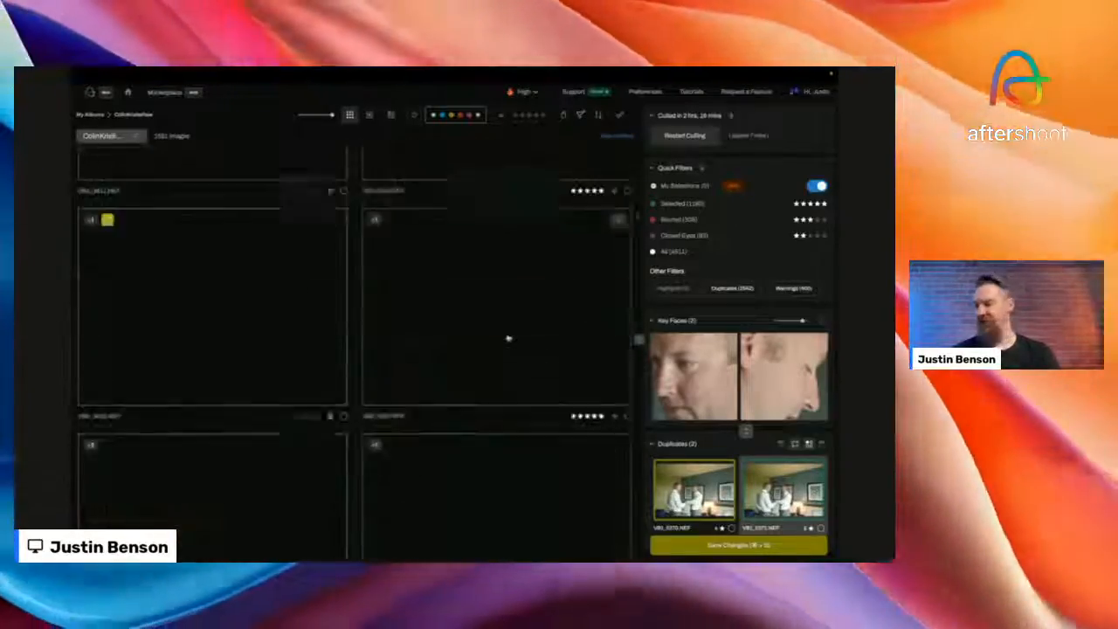
scroll(509, 339, down, 10)
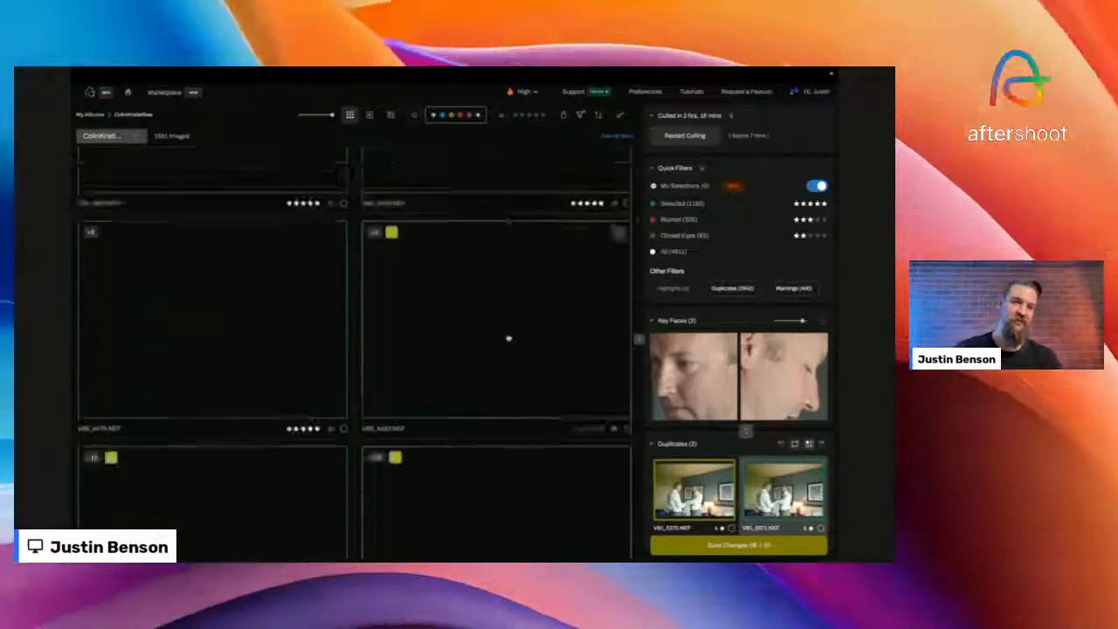
scroll(509, 338, down, 10)
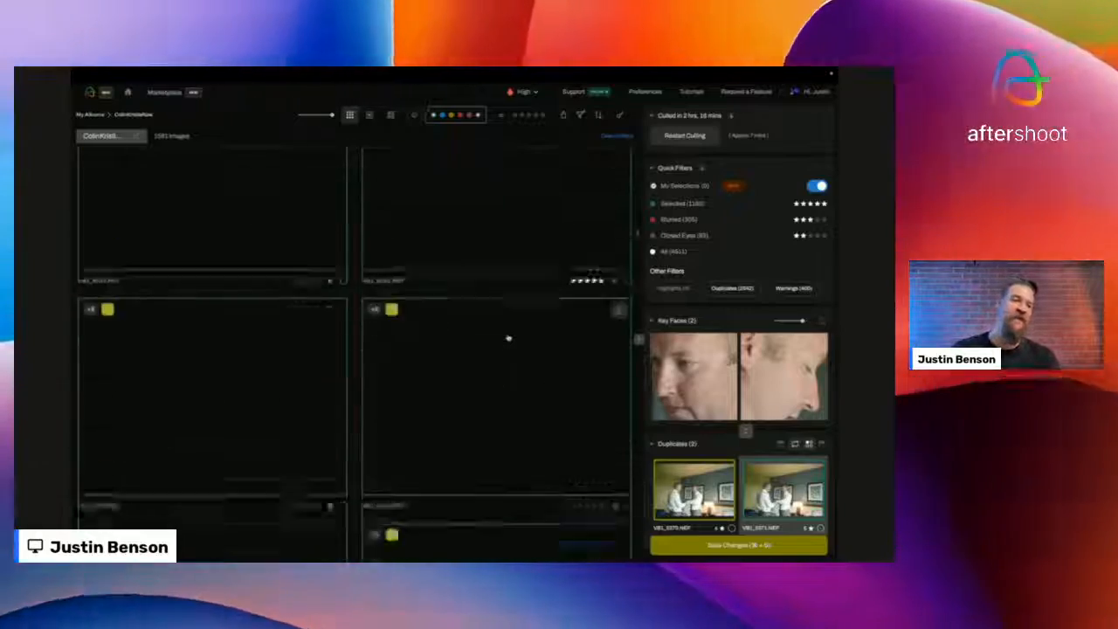
scroll(508, 338, down, 10)
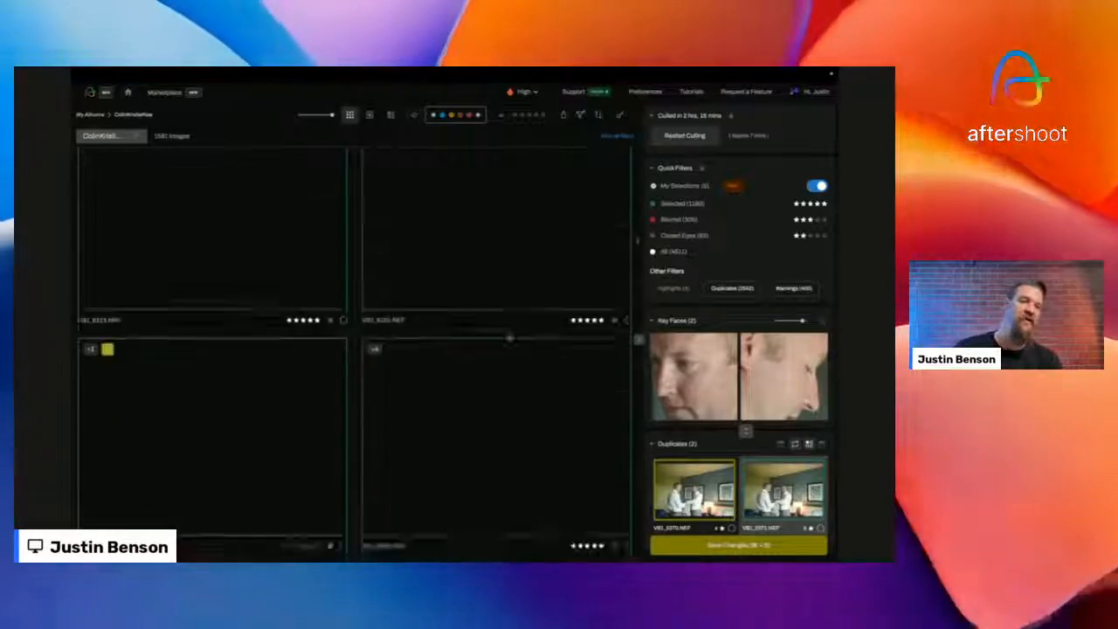
scroll(510, 338, down, 10)
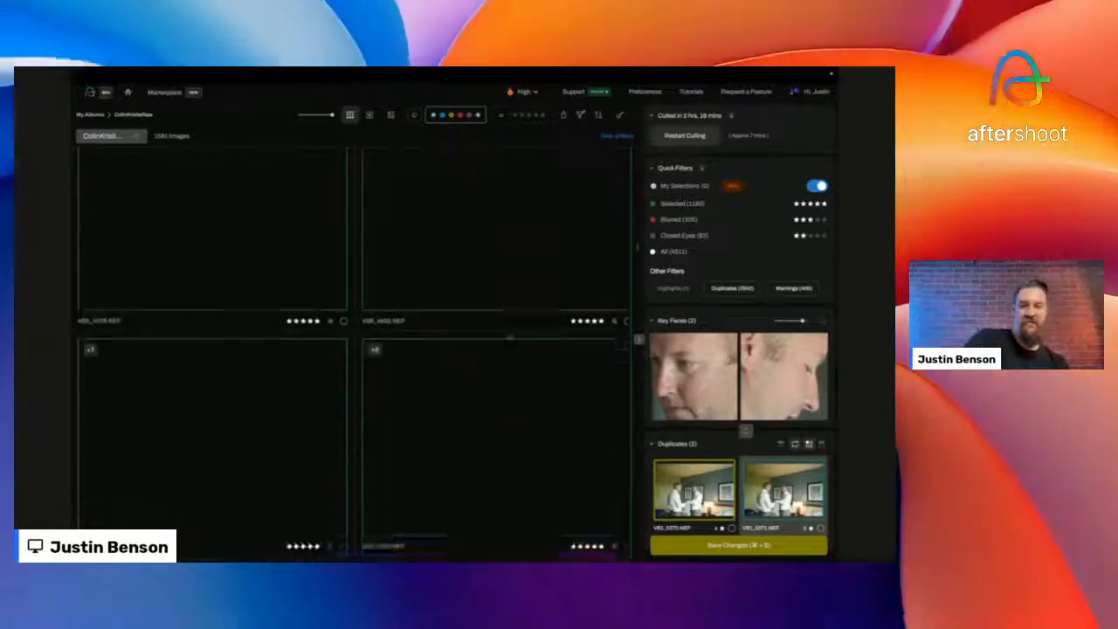
scroll(510, 338, down, 5)
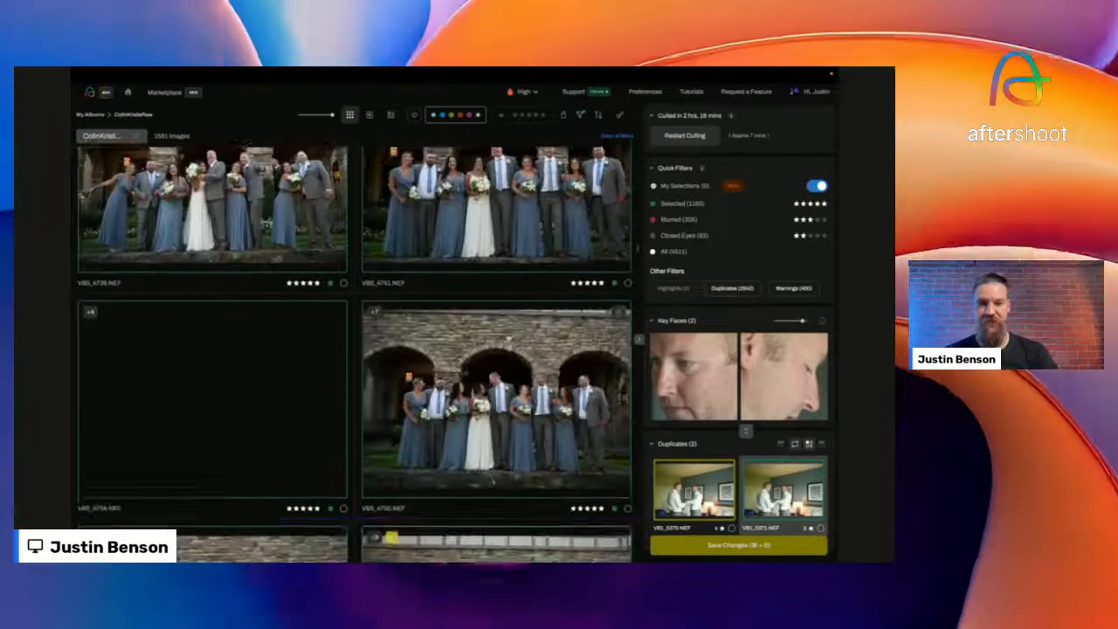
scroll(354, 354, down, 2)
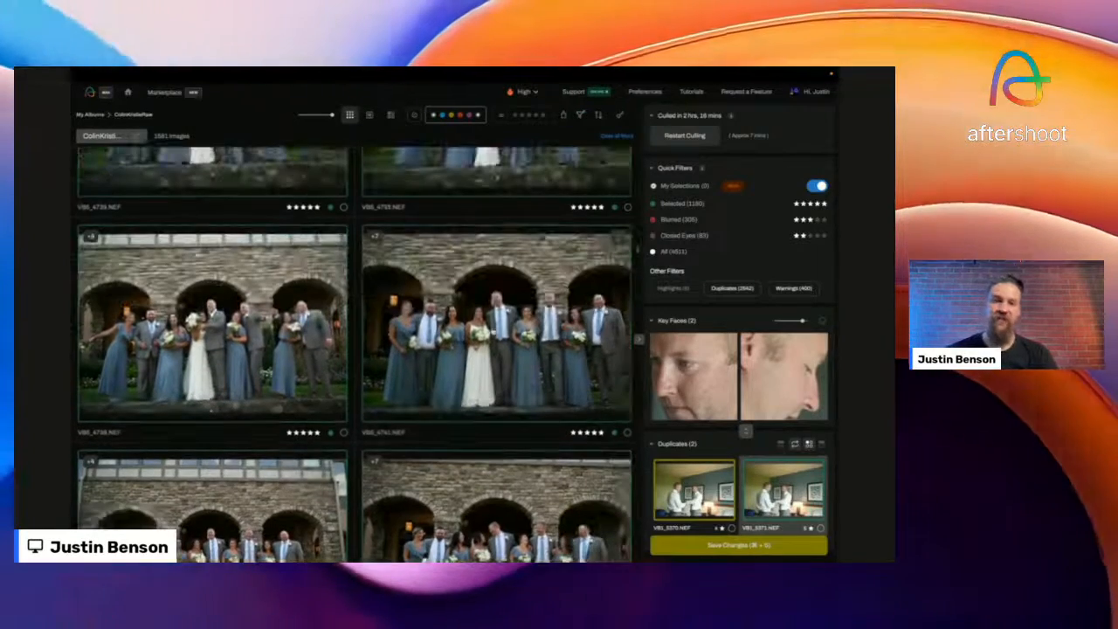
- Compare the key faces across the three duplicates of the bridal party portrait by the stone arches, returning to the five-star frame
click(494, 332)
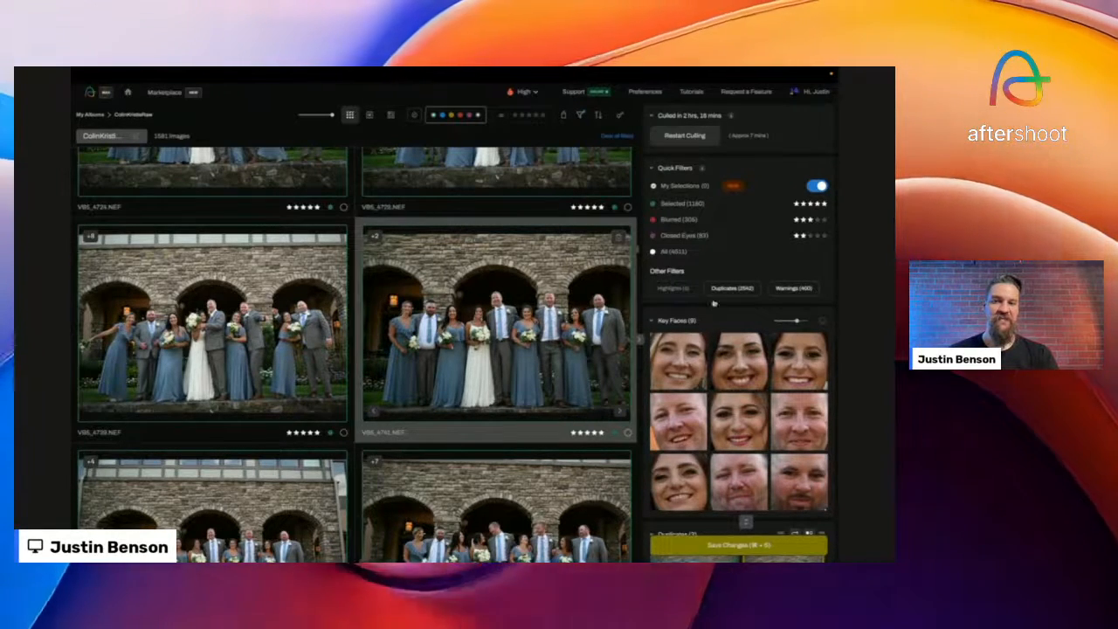
scroll(714, 304, down, 3)
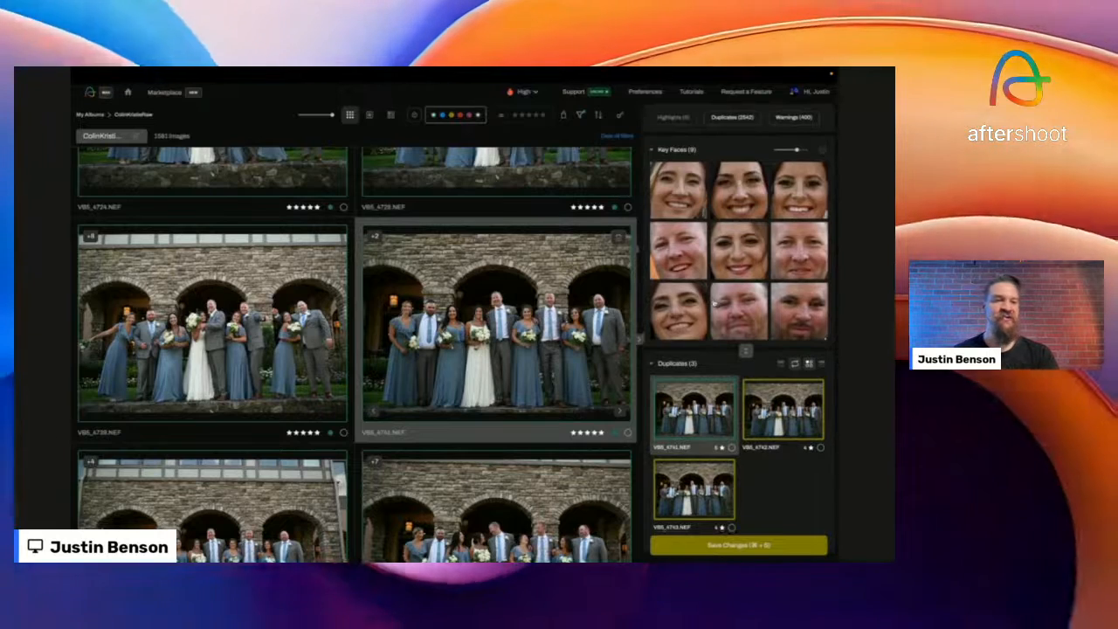
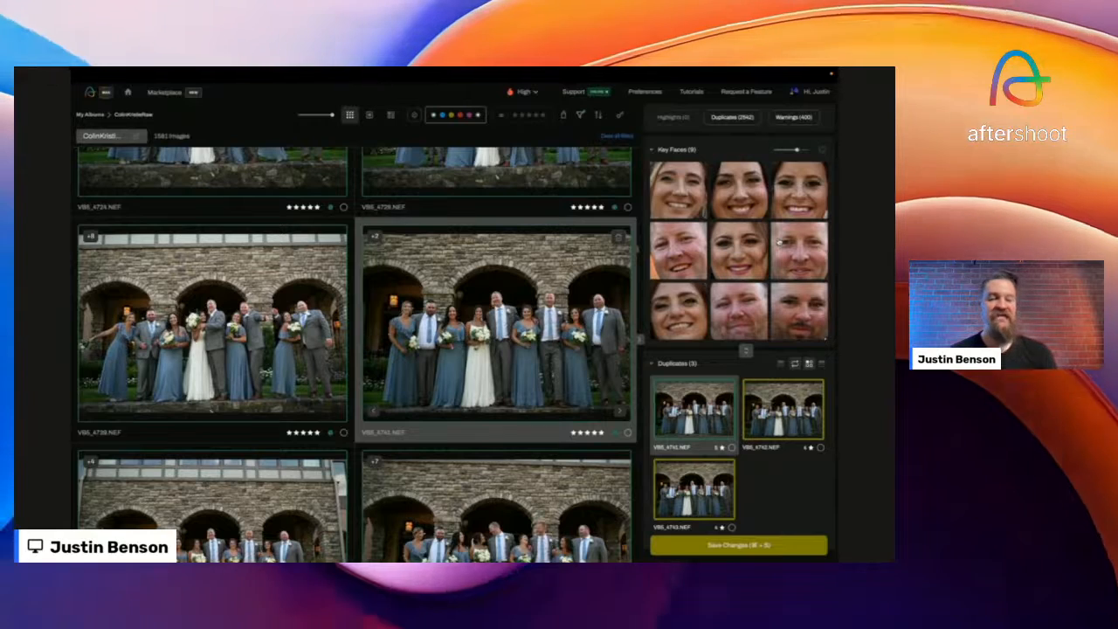
key(Right)
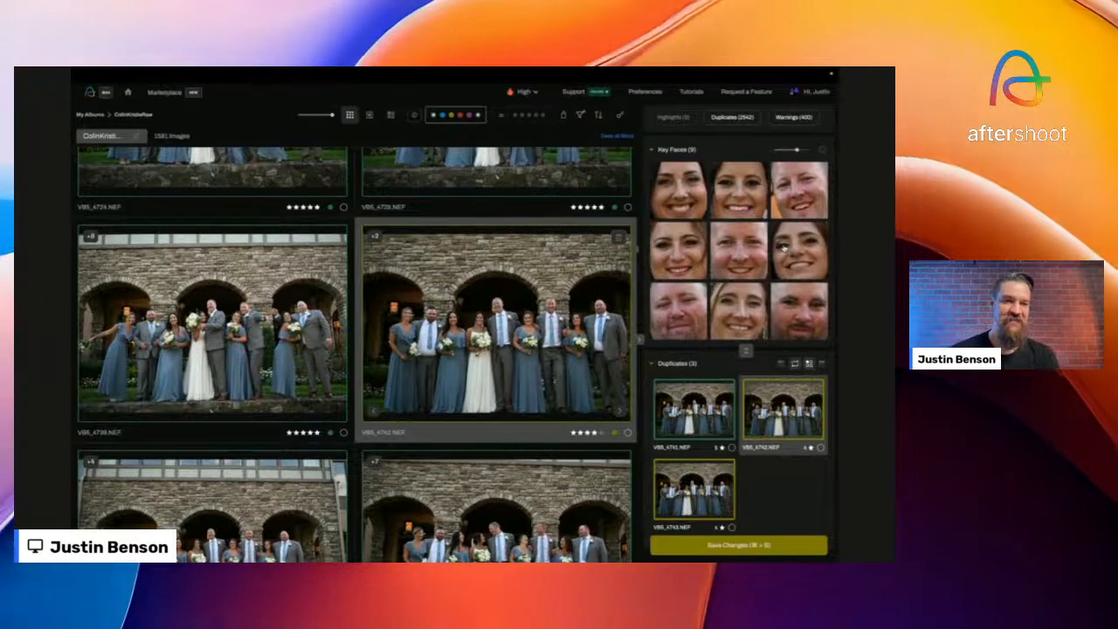
key(Right)
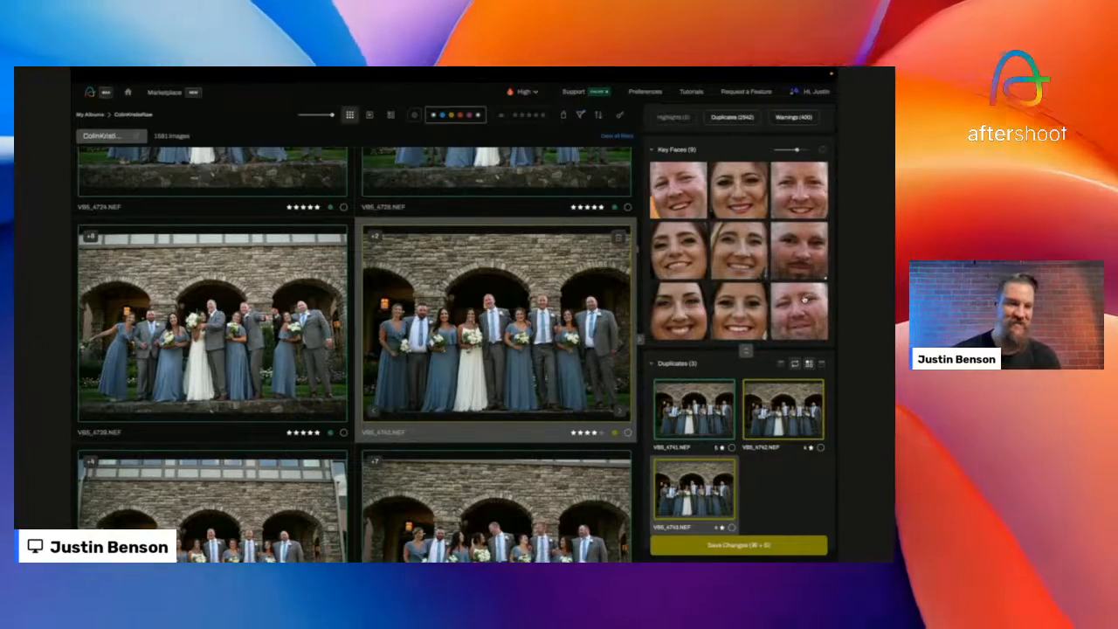
key(Left)
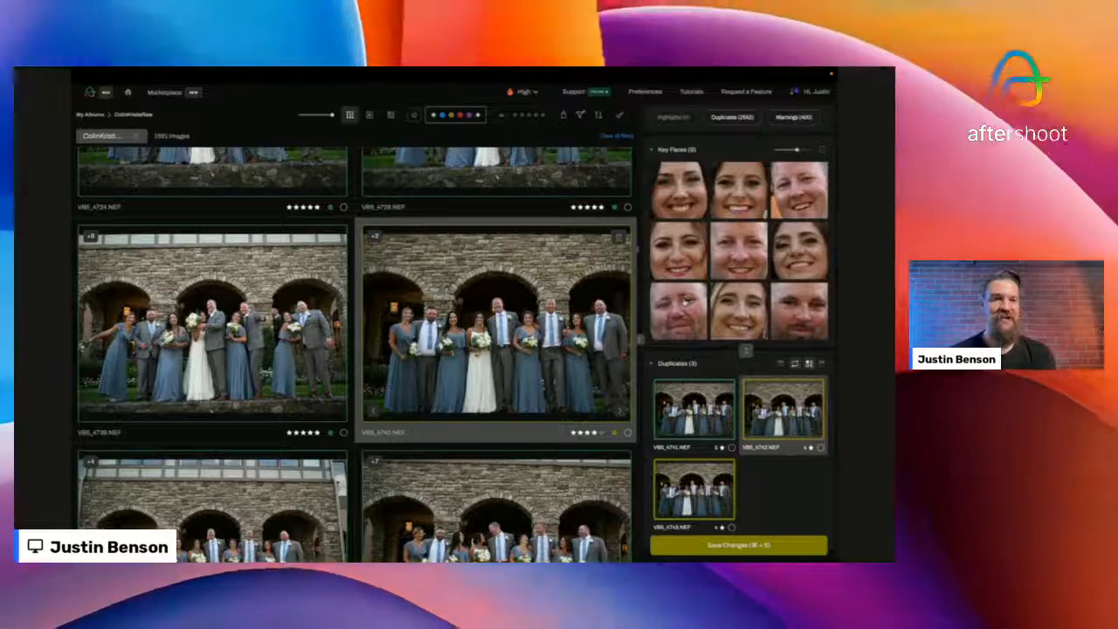
key(Left)
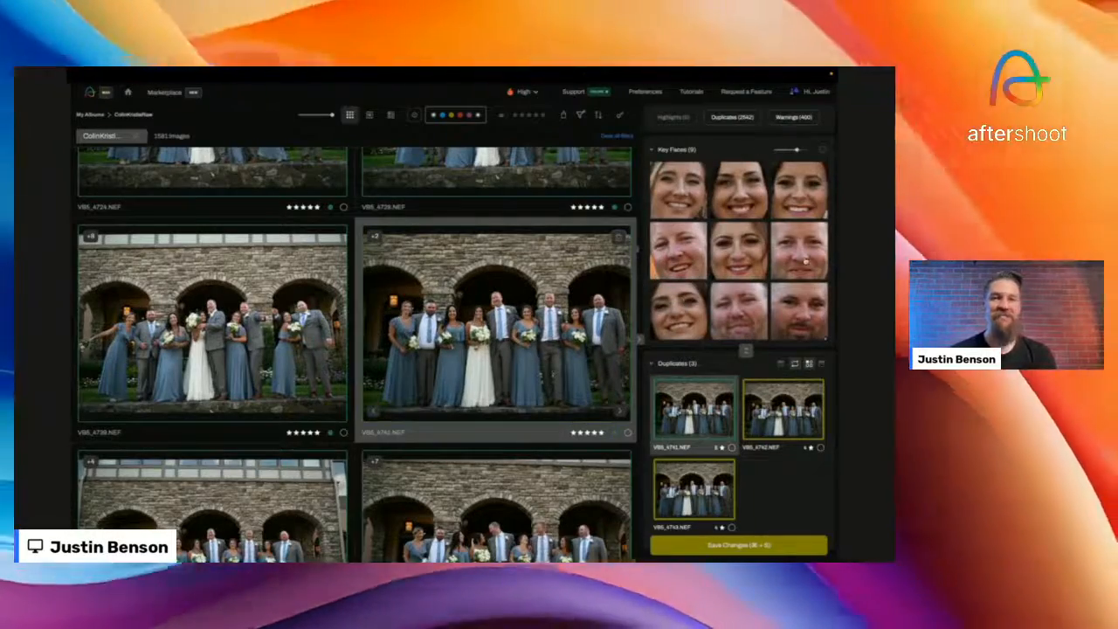
- Cycle through the duplicates of the yellow-flagged arches group photo, comparing everyone's key faces to find the best frame
scroll(354, 349, down, 3)
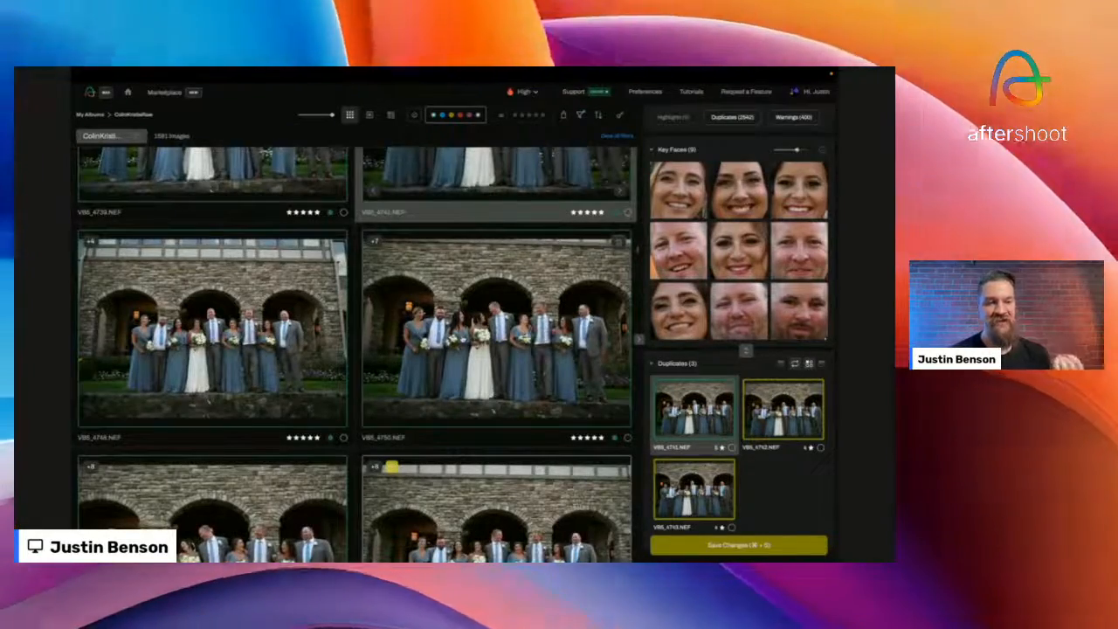
scroll(354, 350, down, 2)
scroll(464, 340, down, 1)
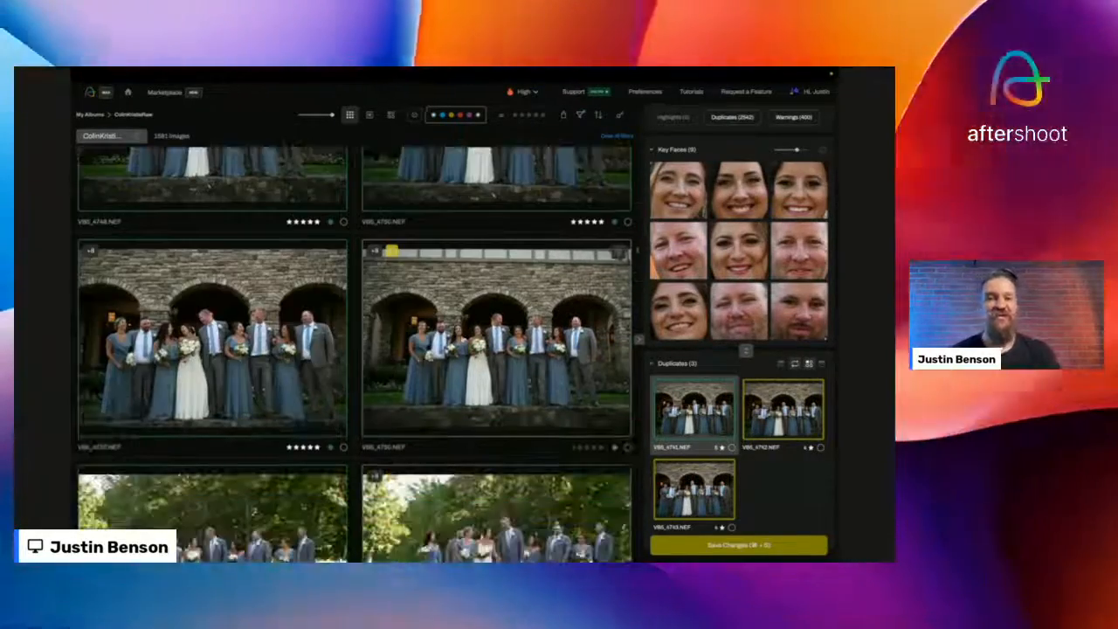
click(464, 340)
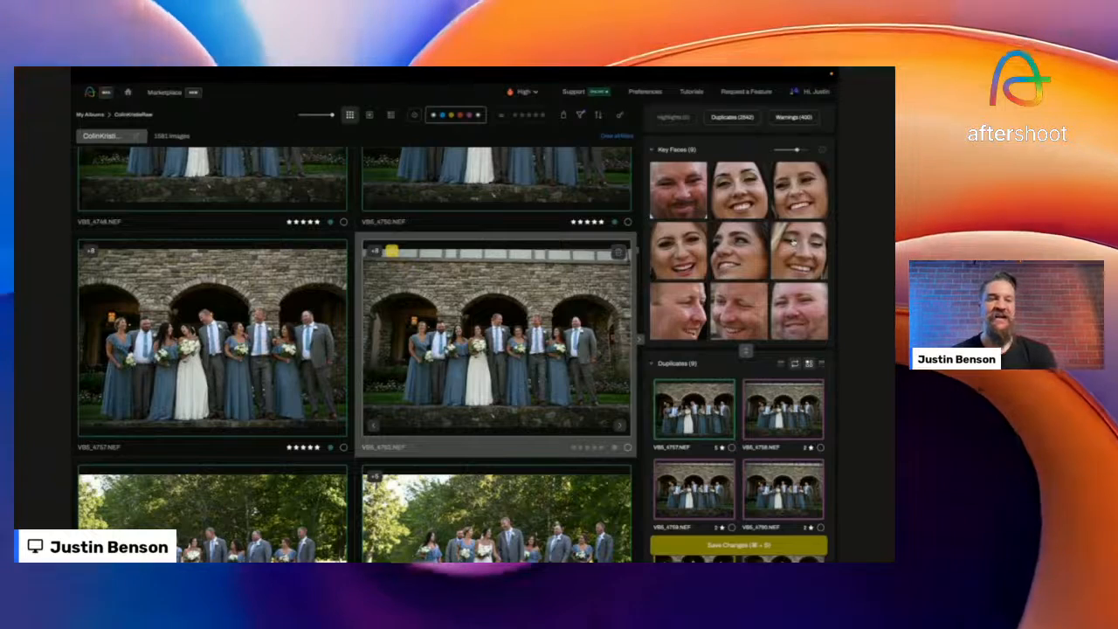
key(Right)
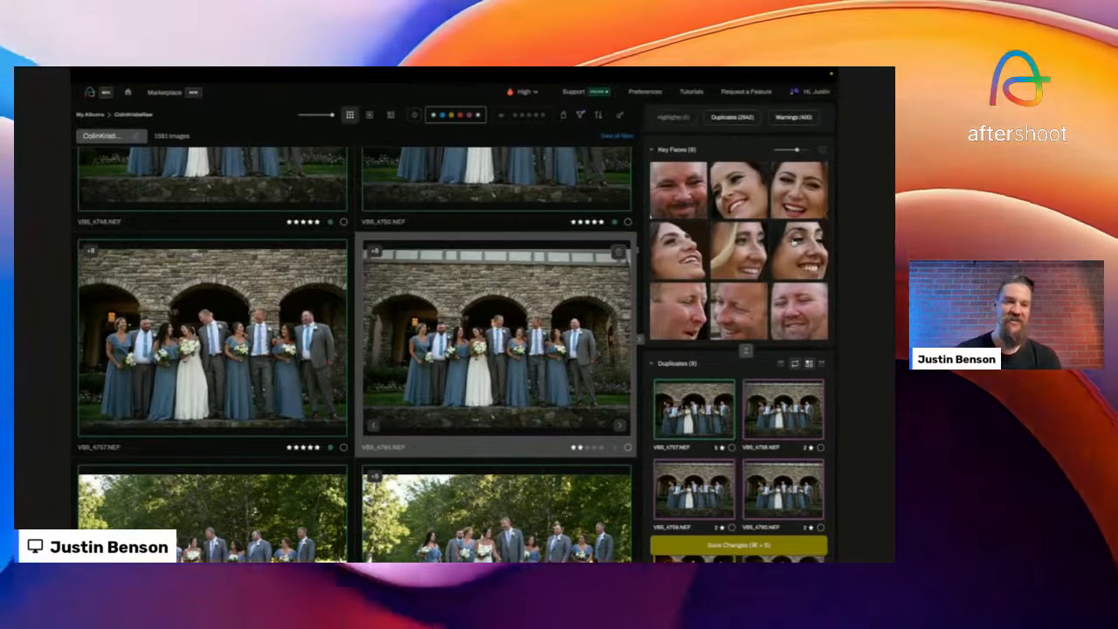
key(Right)
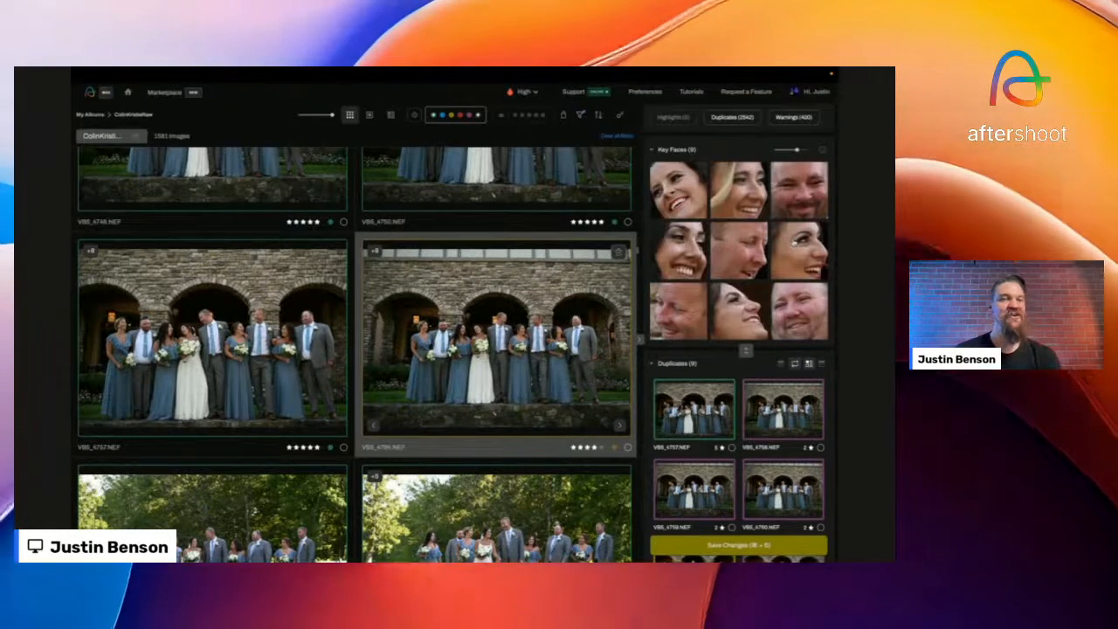
key(Right)
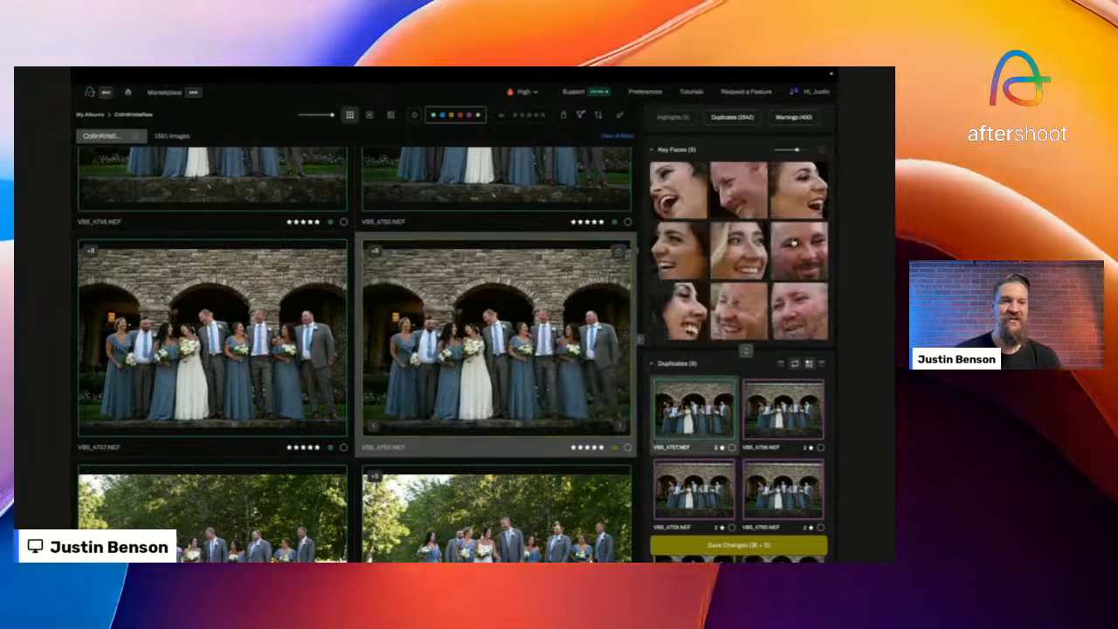
key(Right)
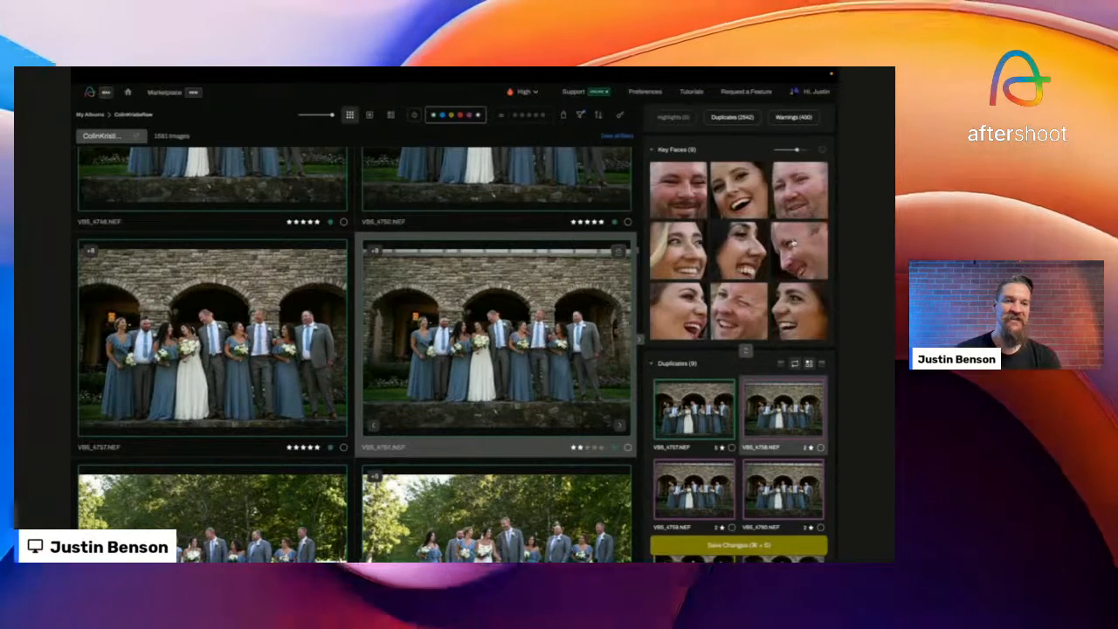
key(Right)
key(Right)
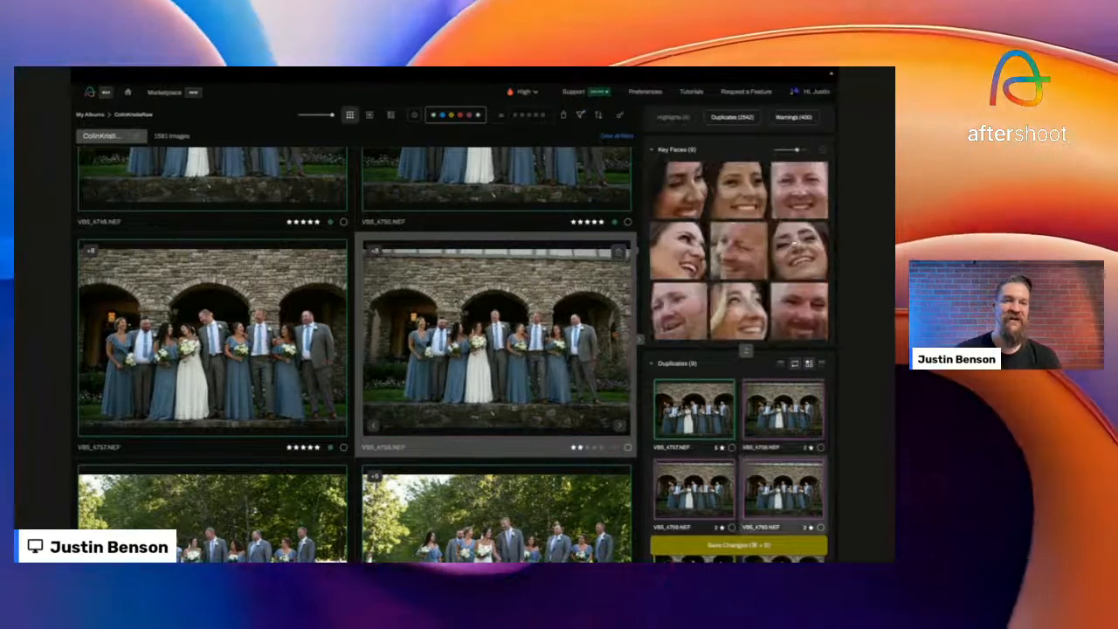
key(Right)
key(Right)
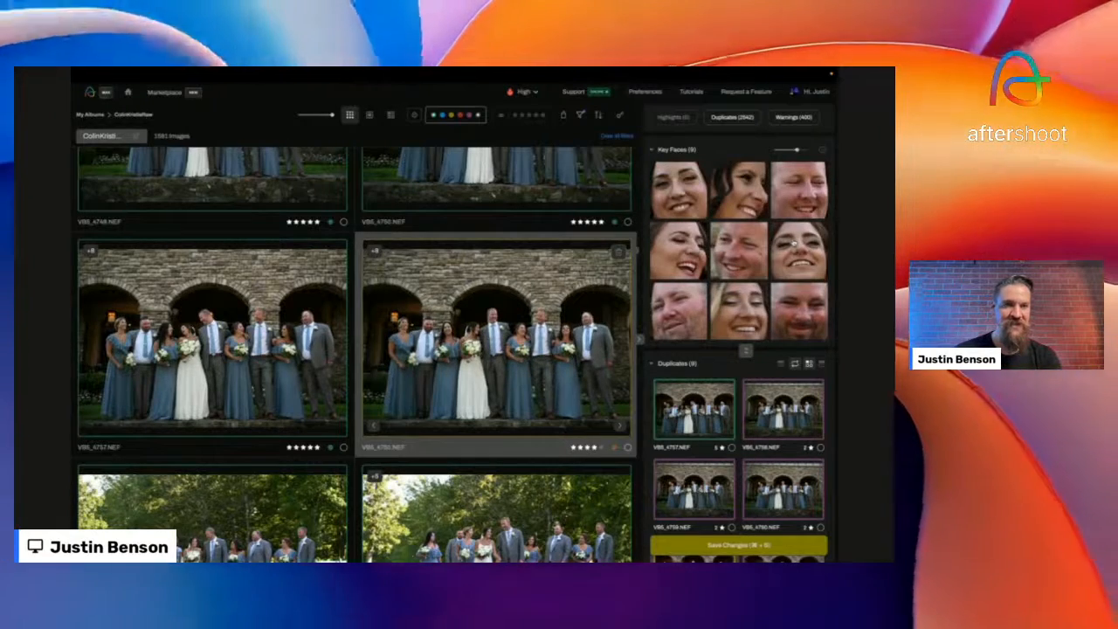
key(Right)
key(Right)
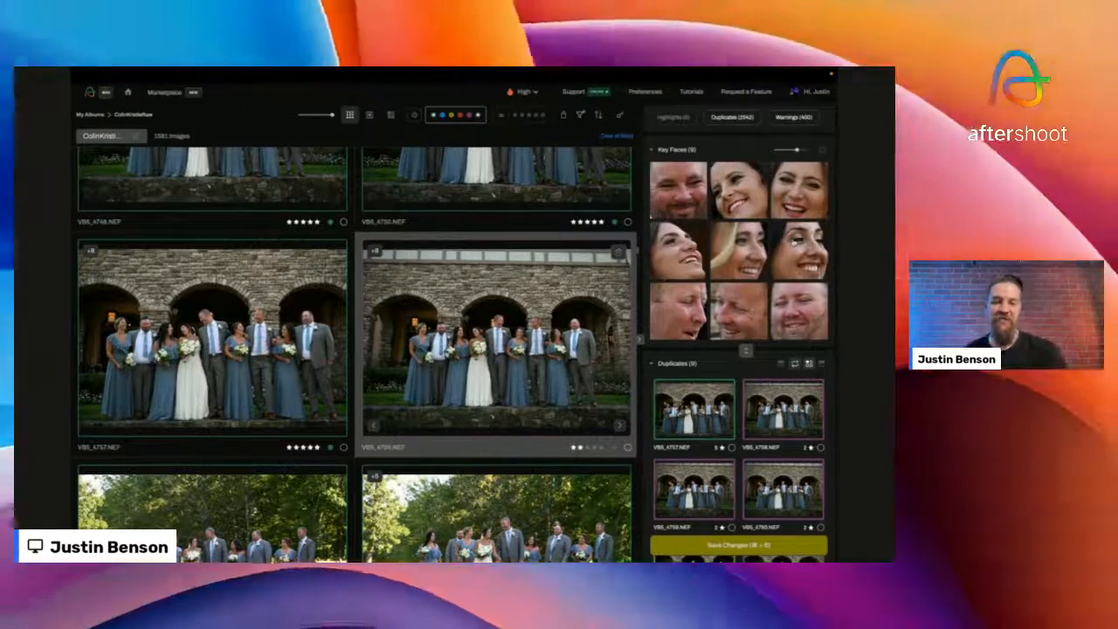
key(Right)
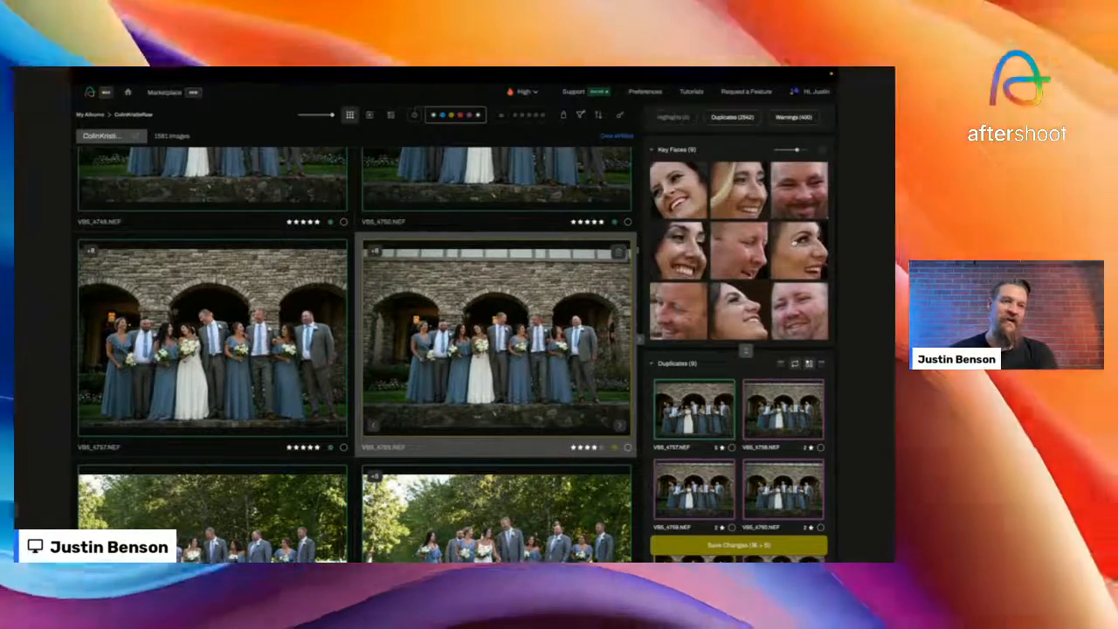
- Clear the rating of the laughing group frame among the arches duplicates, and rate that frame five stars instead
key(0)
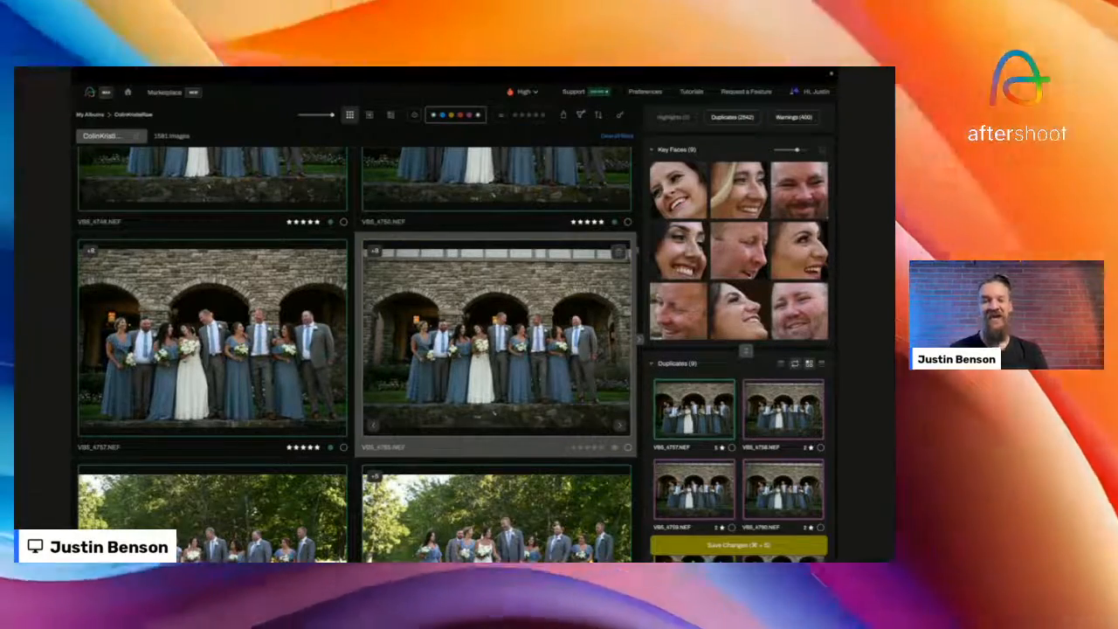
key(super+z)
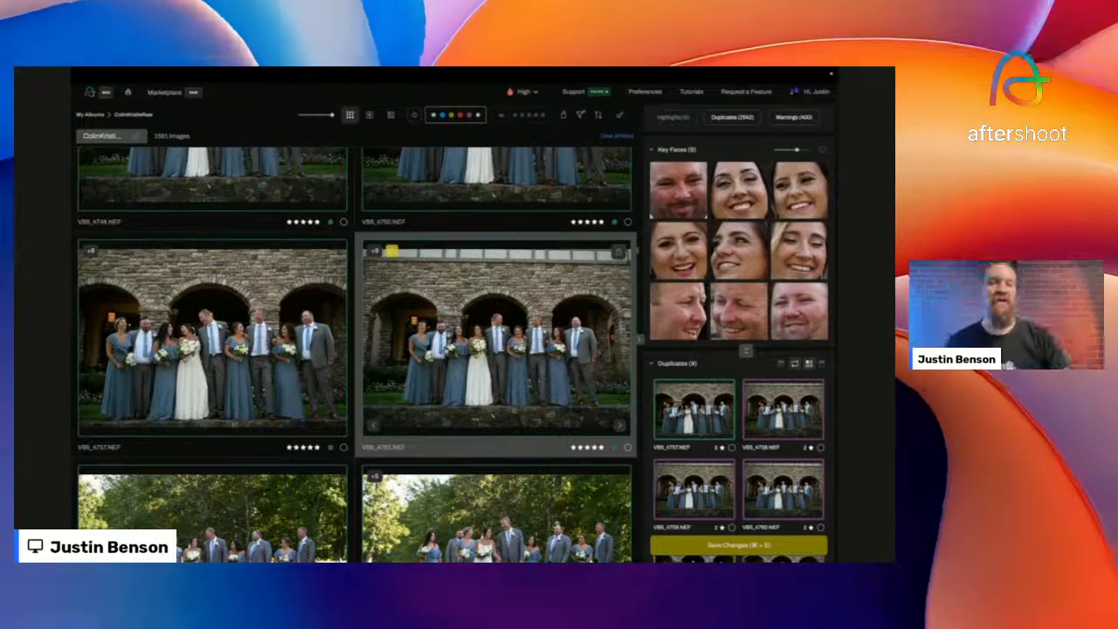
key(shift+Right)
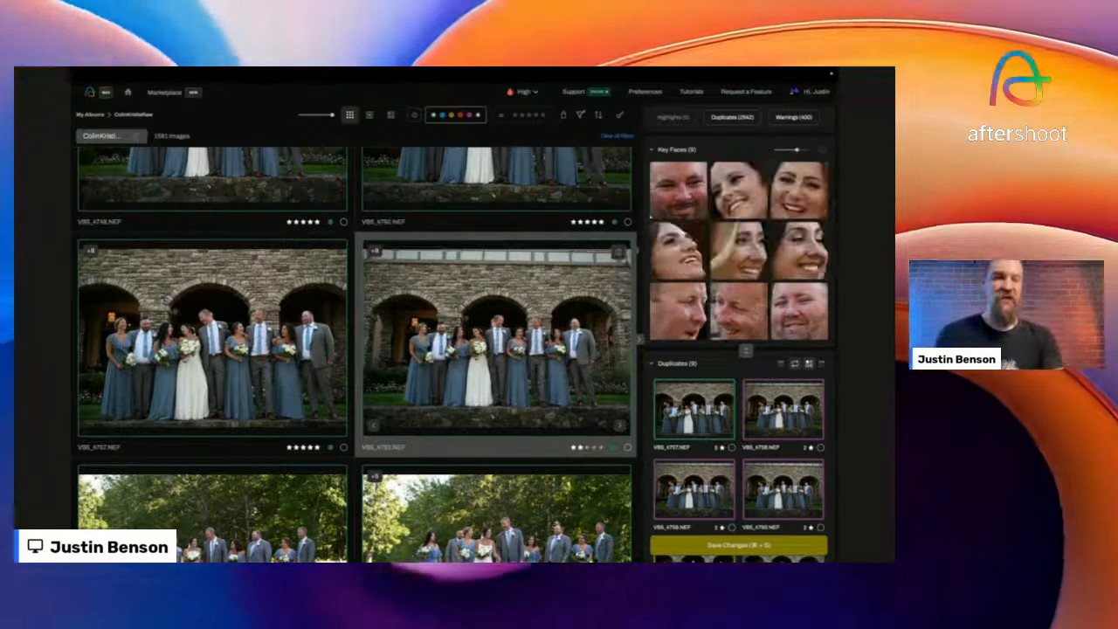
key(shift+Right)
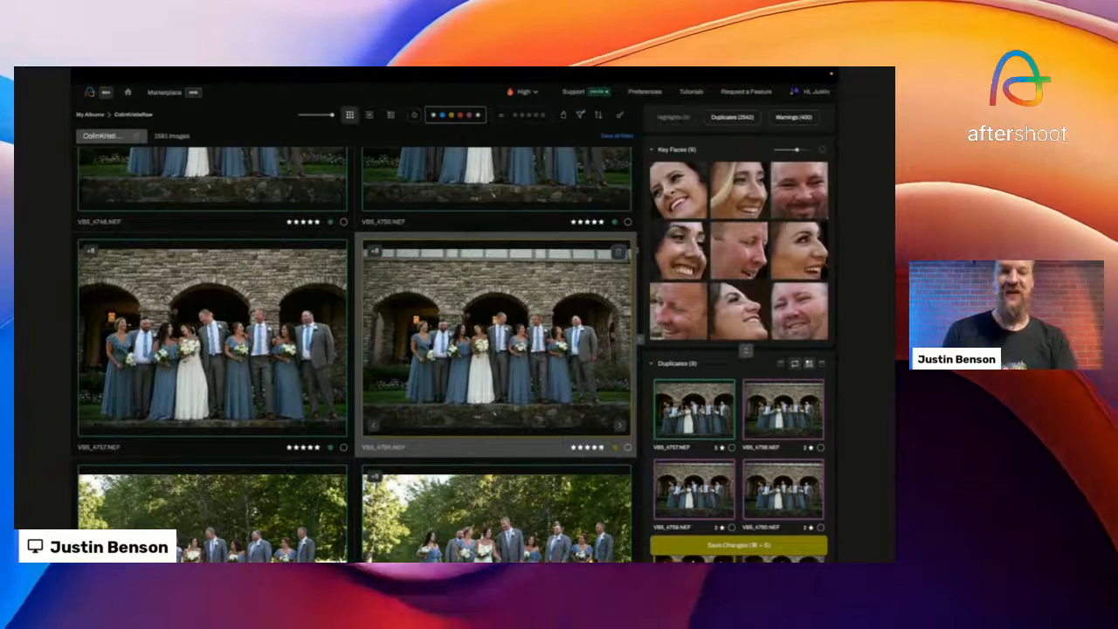
- Browse the arches group photos again, including the cheering poses, and continue down to the driveway walking shots
scroll(354, 350, down, 2)
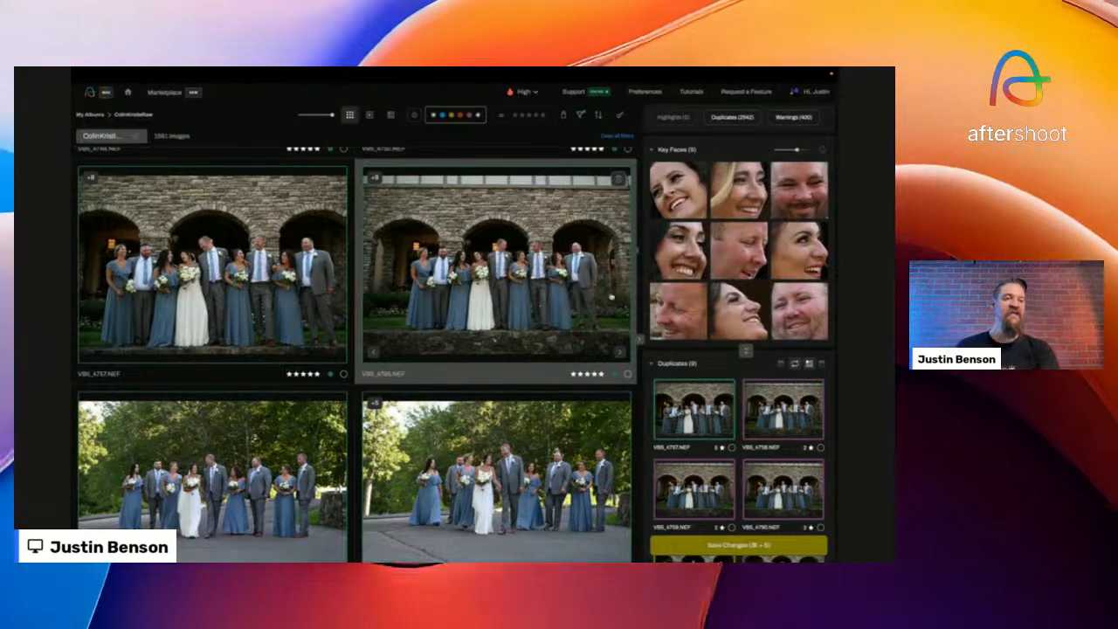
scroll(540, 341, down, 4)
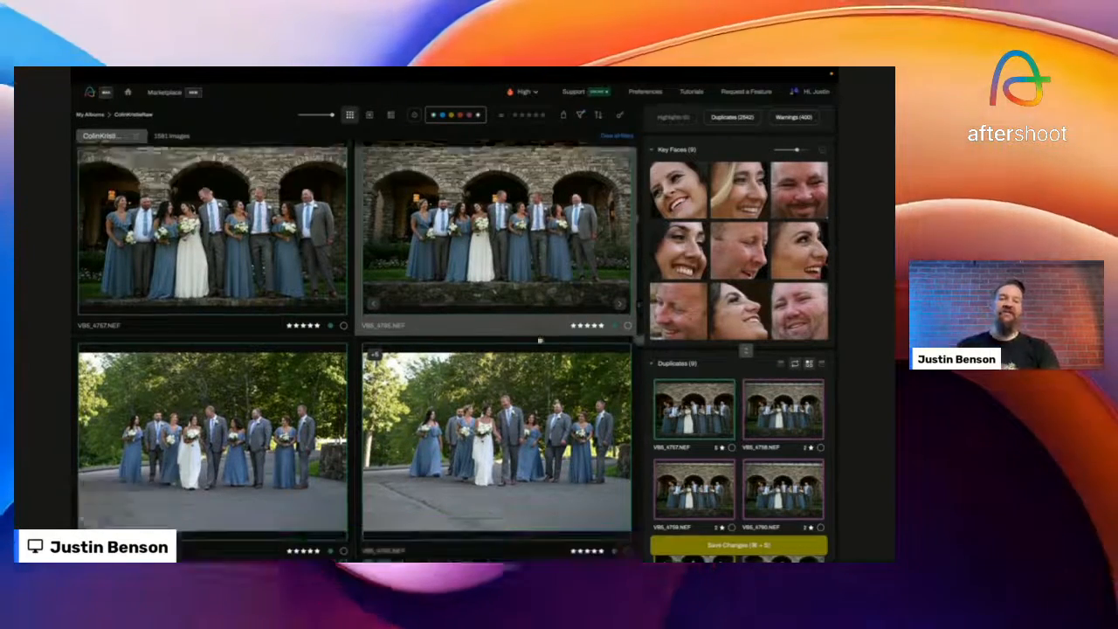
scroll(540, 341, up, 5)
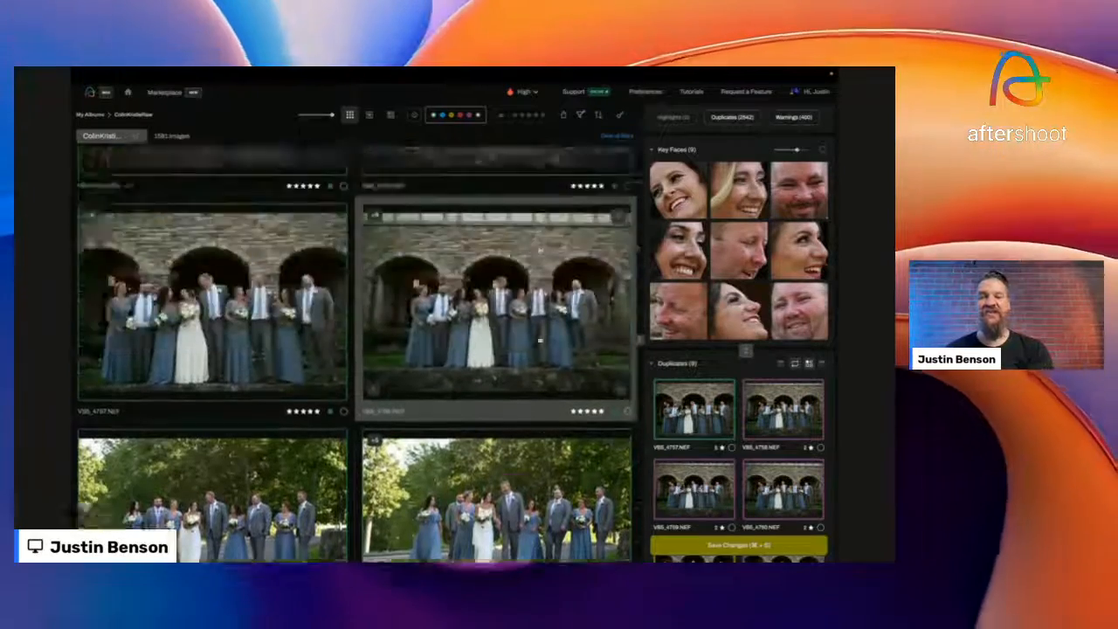
scroll(341, 355, down, 2)
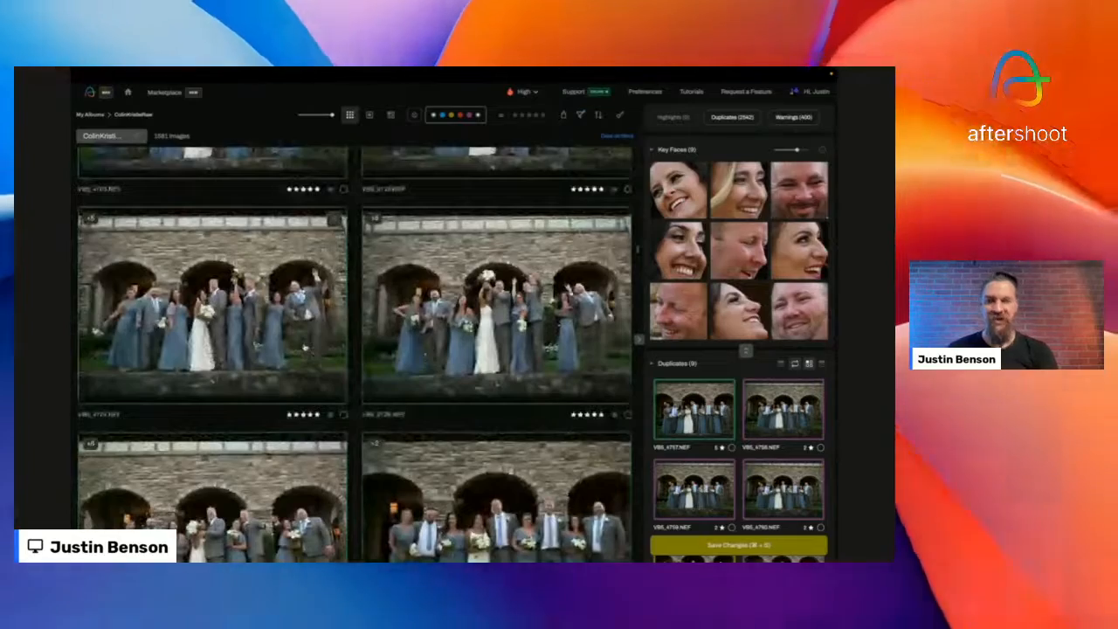
scroll(460, 320, down, 3)
scroll(460, 321, down, 3)
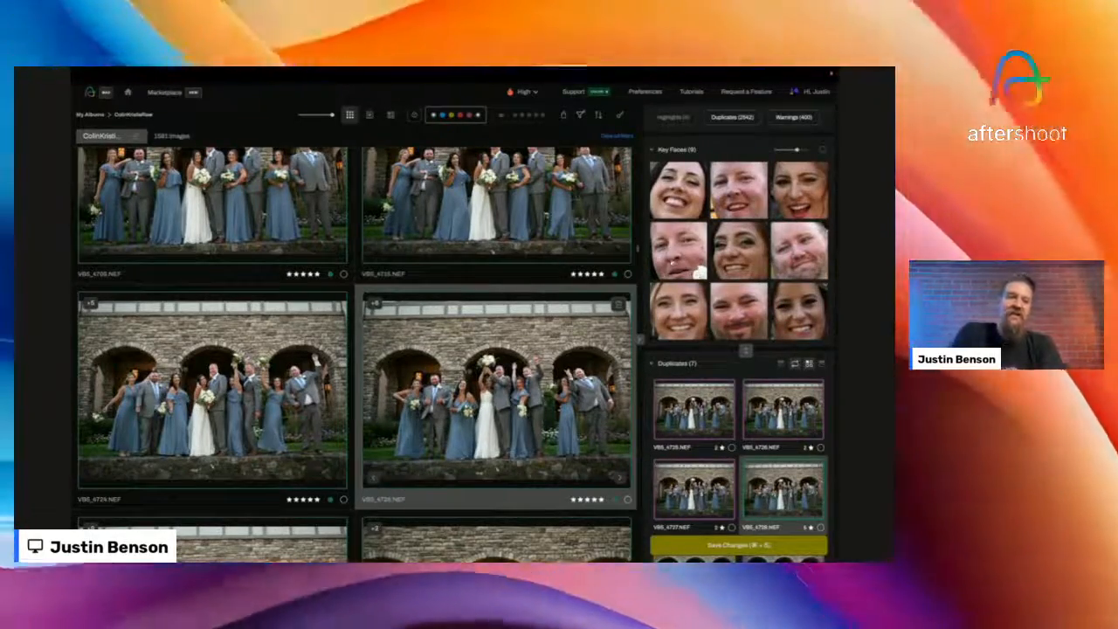
scroll(425, 360, down, 5)
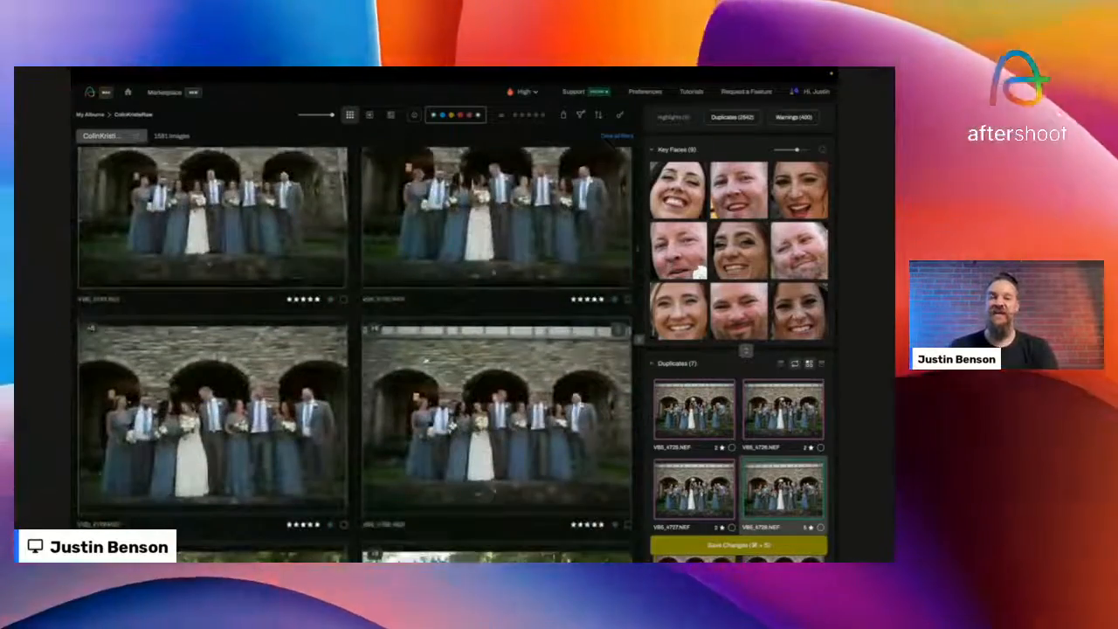
scroll(426, 360, down, 8)
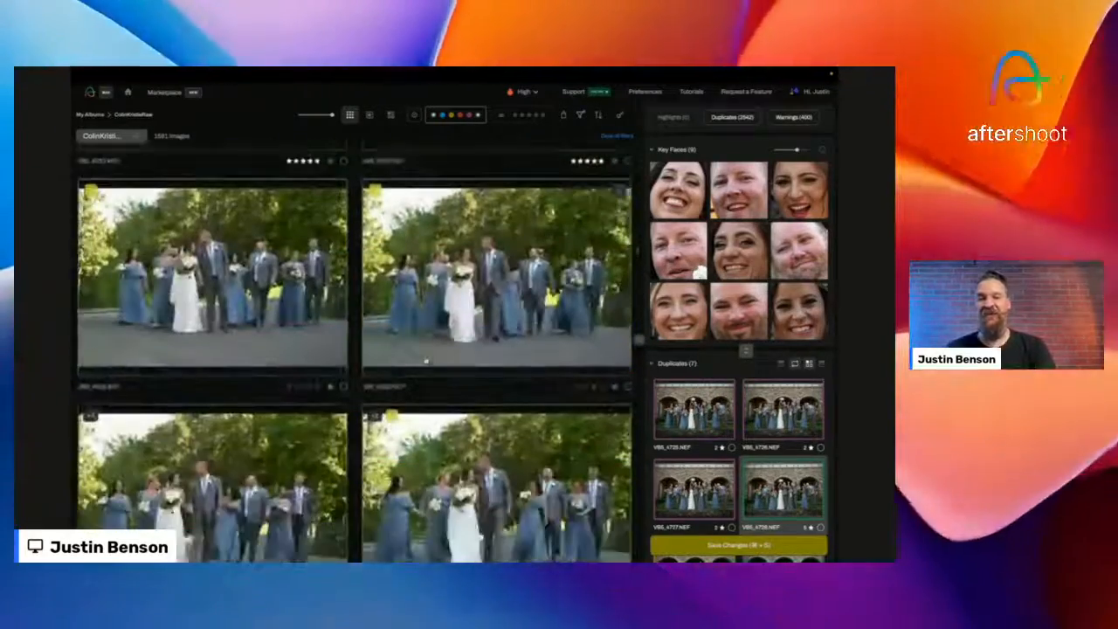
scroll(426, 360, down, 5)
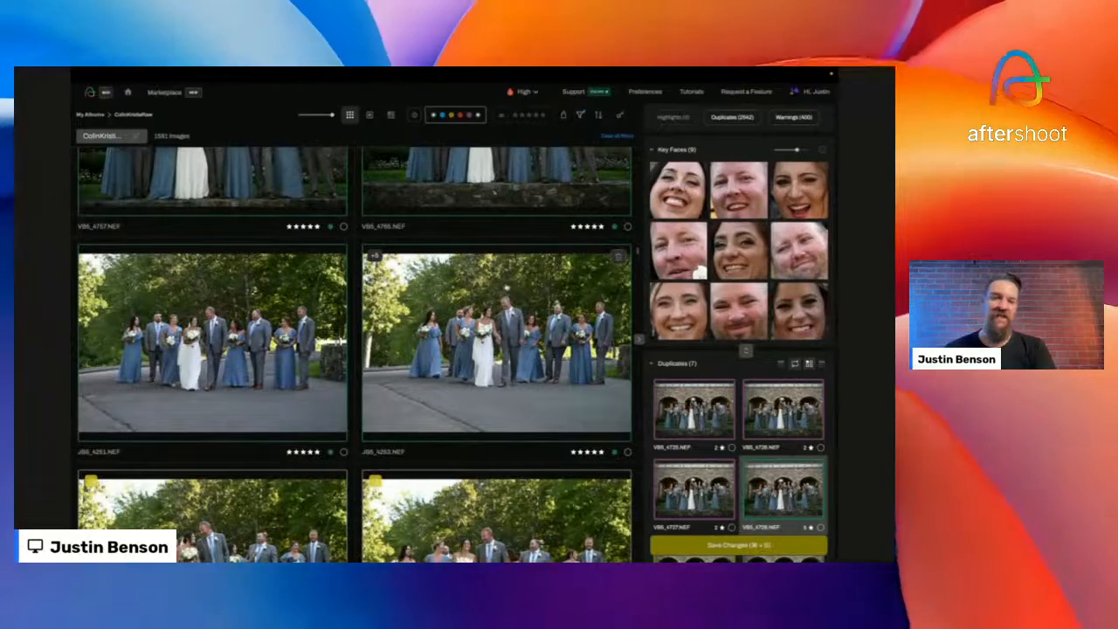
- Switch the five-star pick of the driveway walking group to the duplicate where the party has walked closer to the camera
click(506, 282)
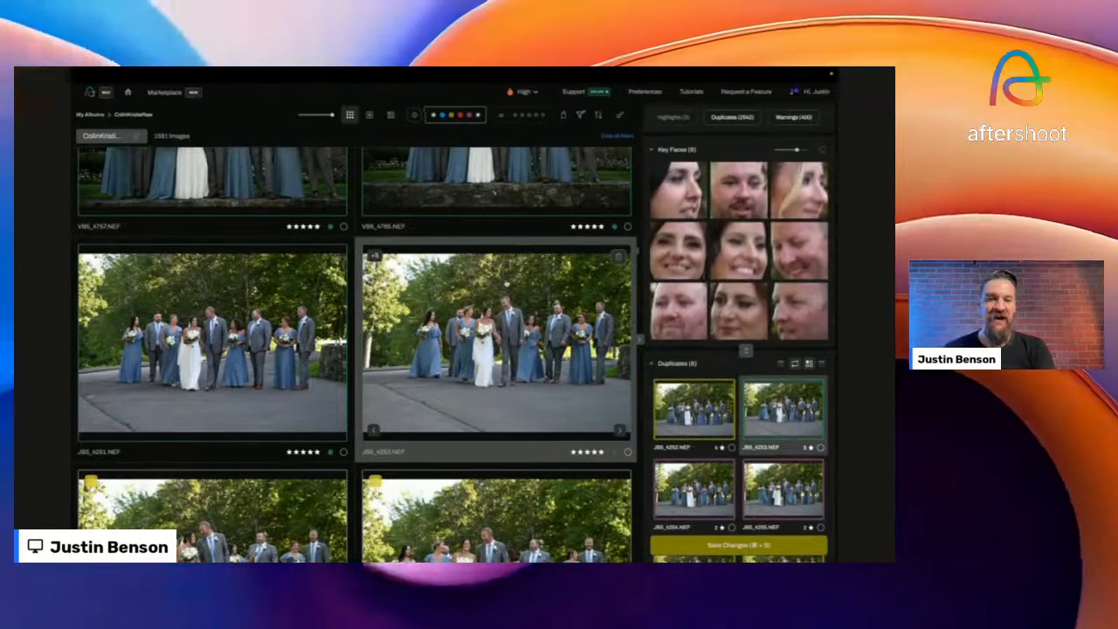
key(Right)
key(Right)
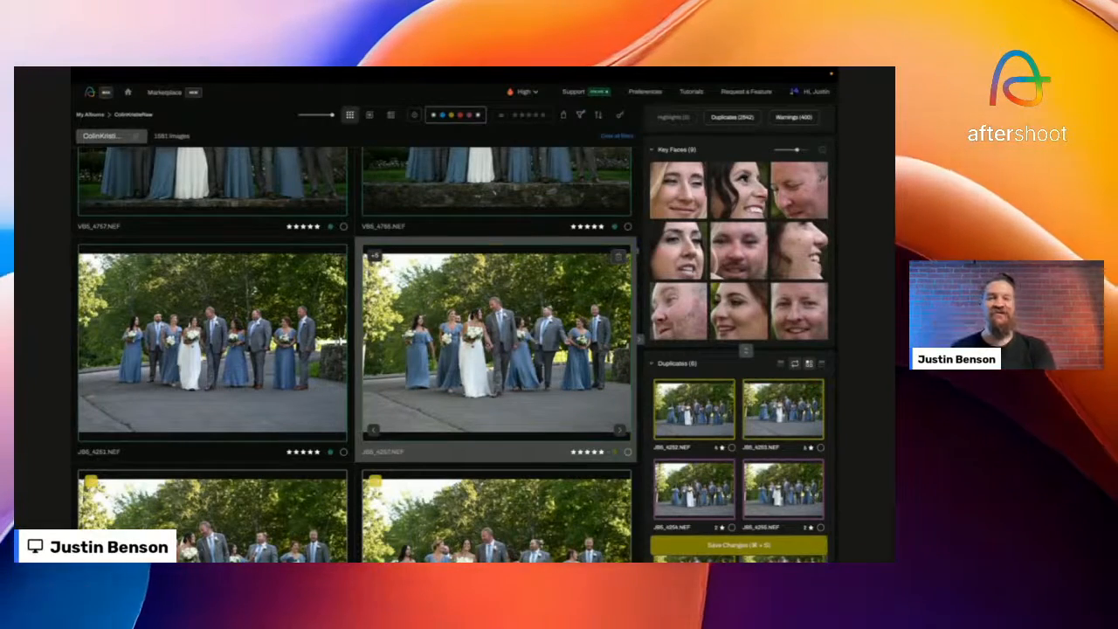
- Rate two more yellow-flagged driveway walking frames five stars, including one with the couple looking at each other in front of the group
scroll(435, 423, down, 3)
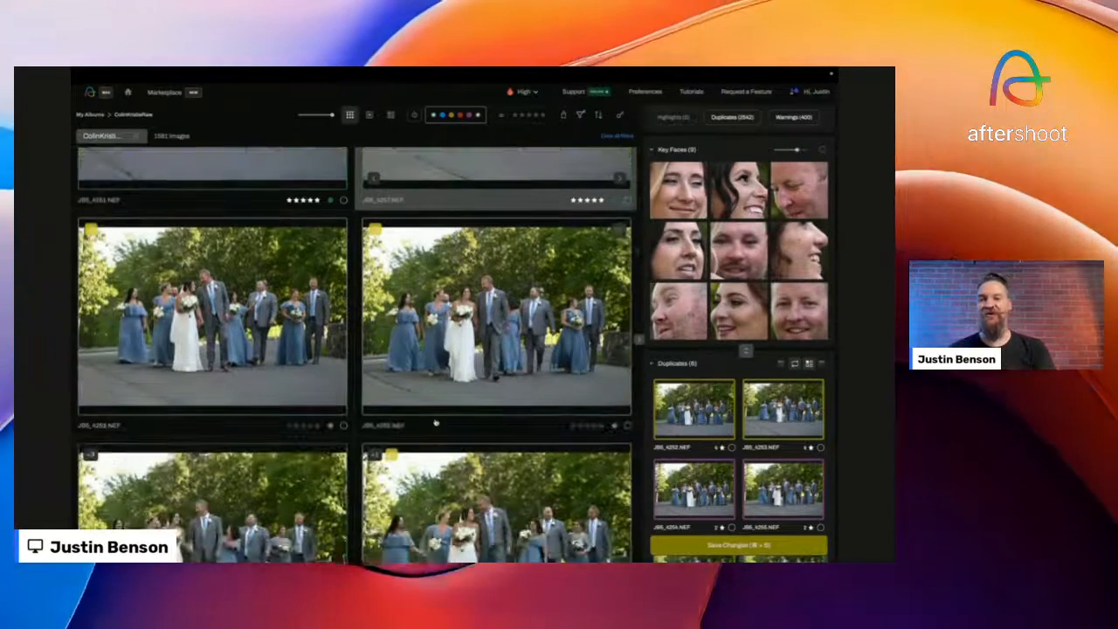
key(Right)
scroll(354, 353, down, 2)
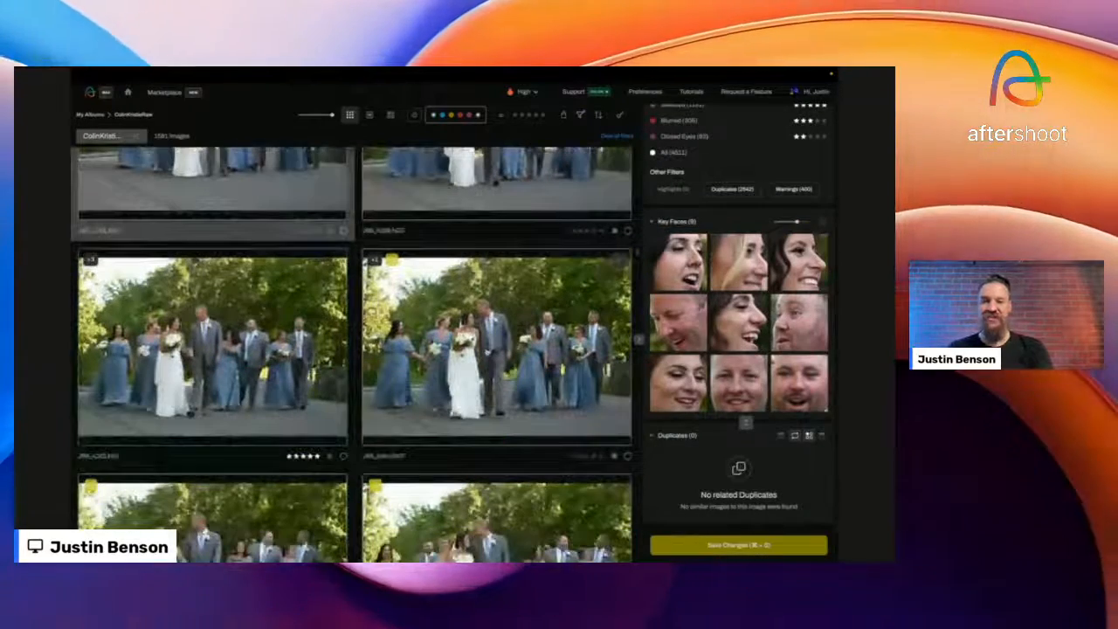
click(497, 347)
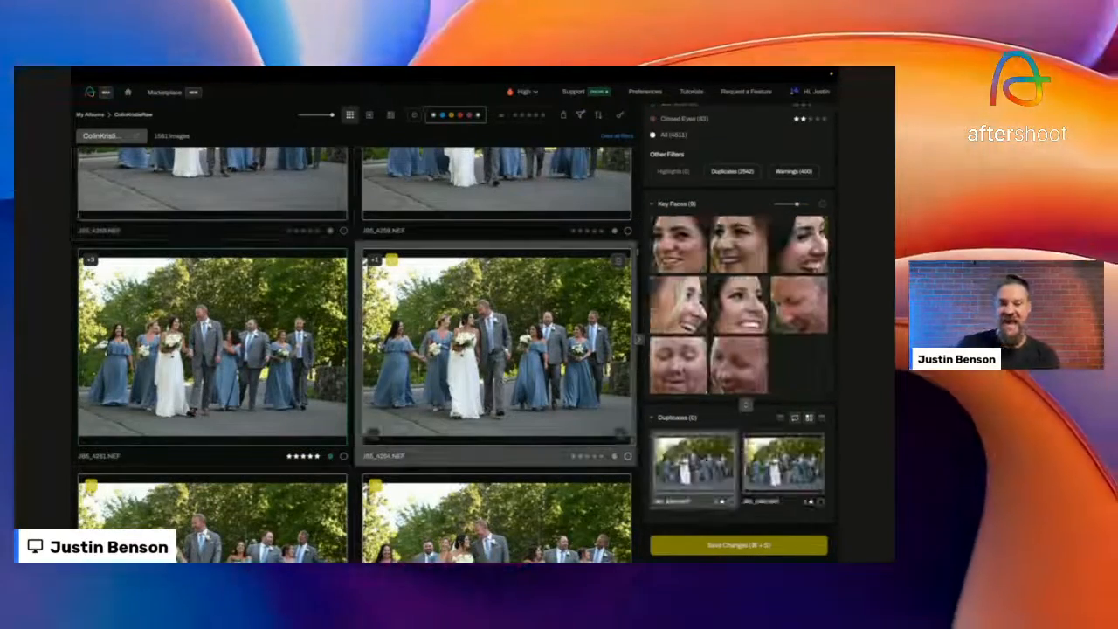
scroll(354, 349, down, 3)
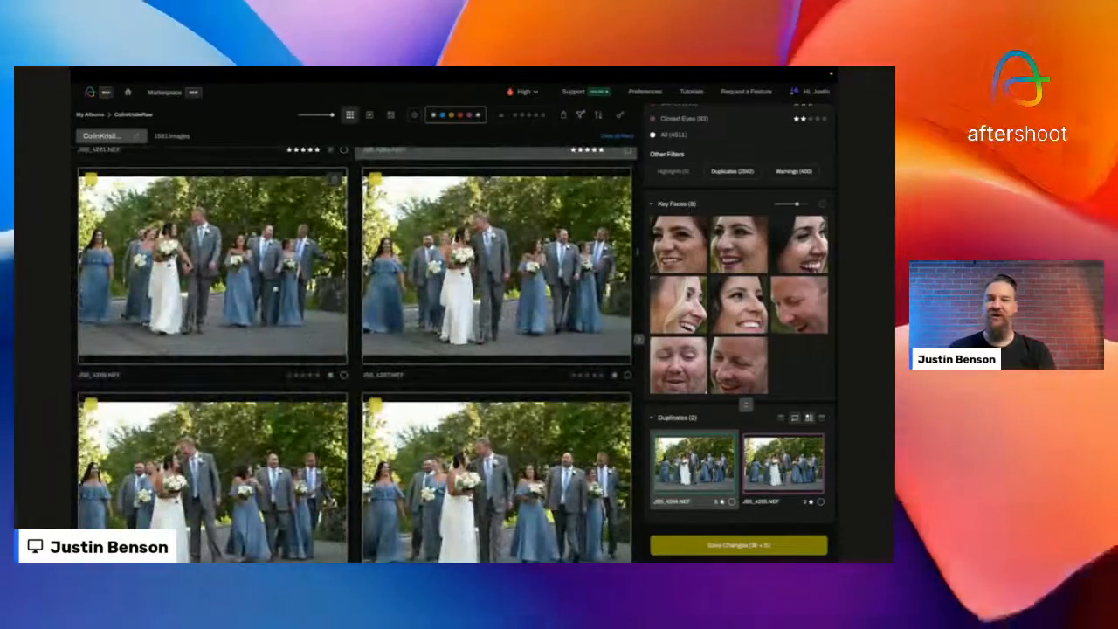
click(305, 337)
click(442, 297)
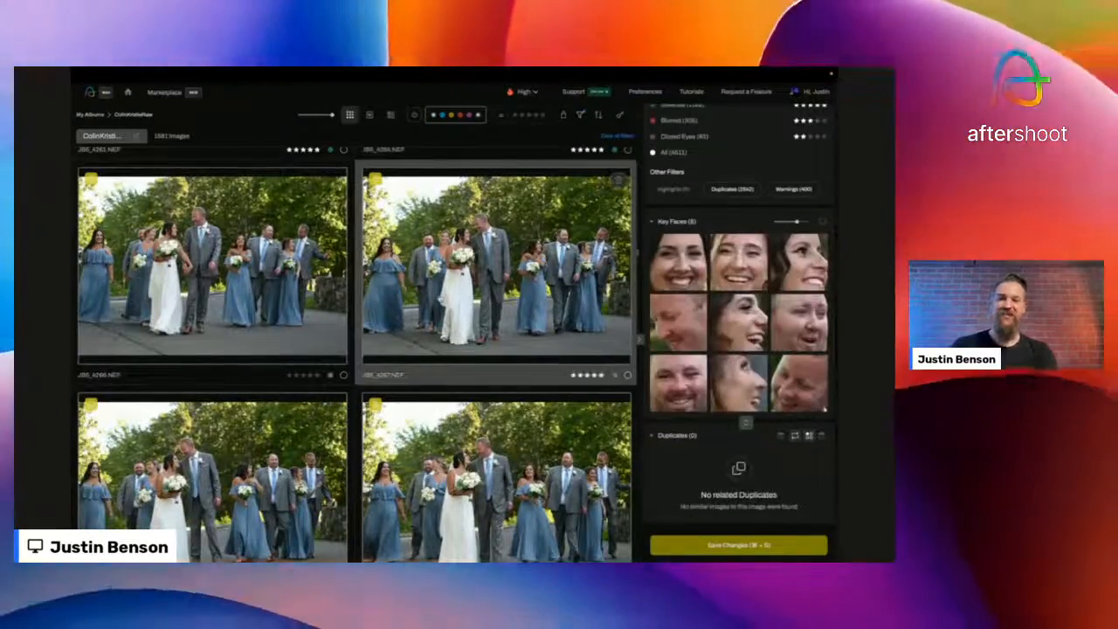
- Check the faces in the driveway shot of the couple kissing, and browse the remaining driveway photos down to the bridesmaid portraits
scroll(445, 361, down, 5)
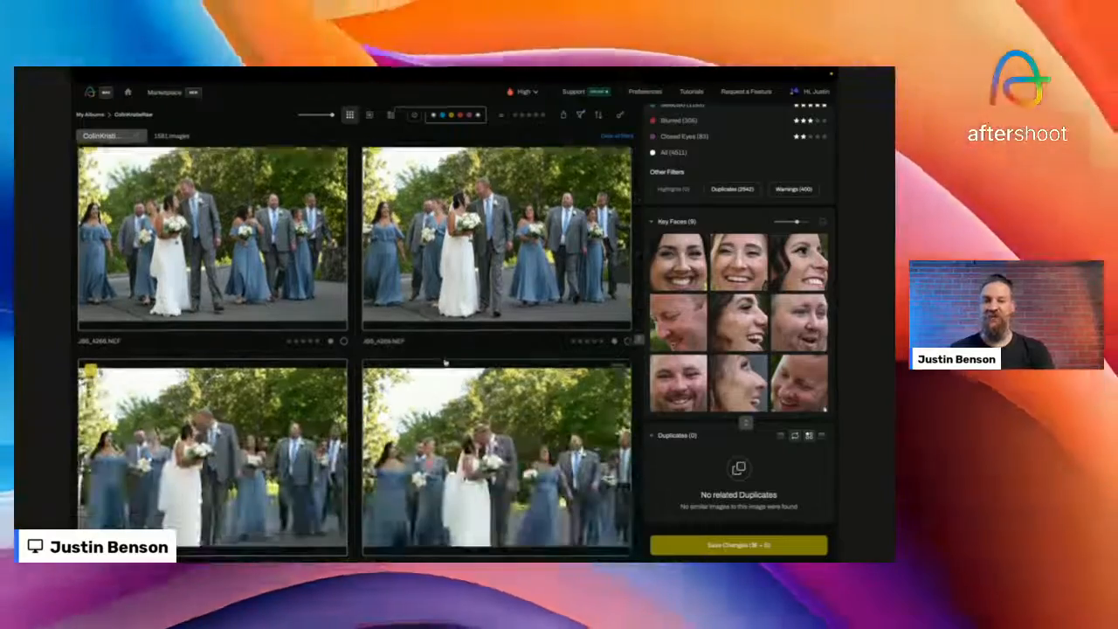
scroll(445, 362, down, 2)
click(469, 363)
scroll(469, 362, down, 1)
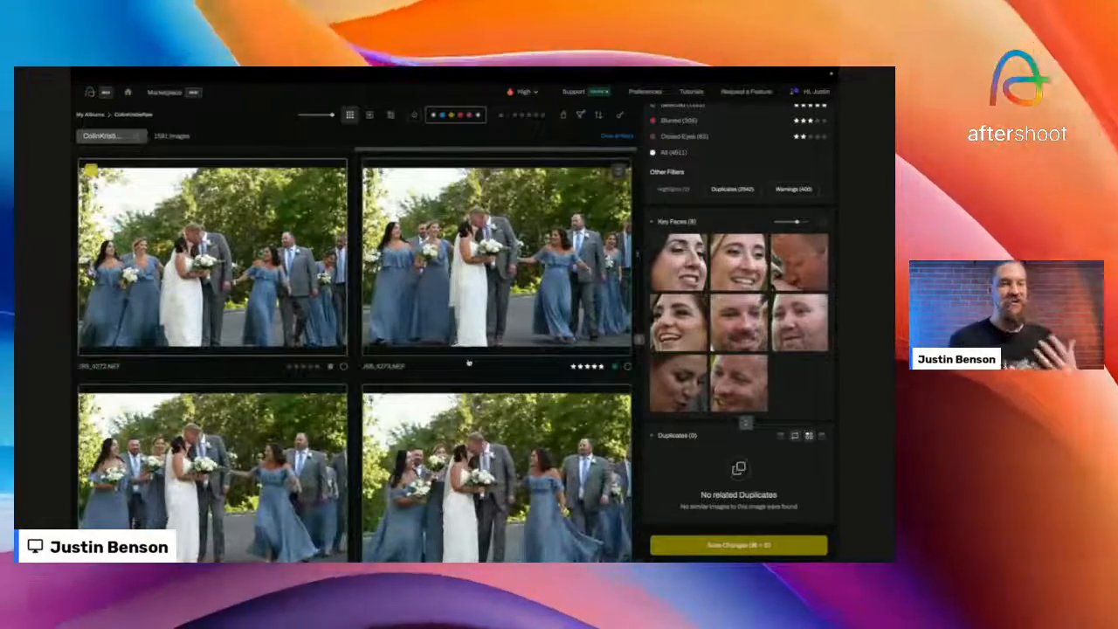
scroll(469, 362, down, 1)
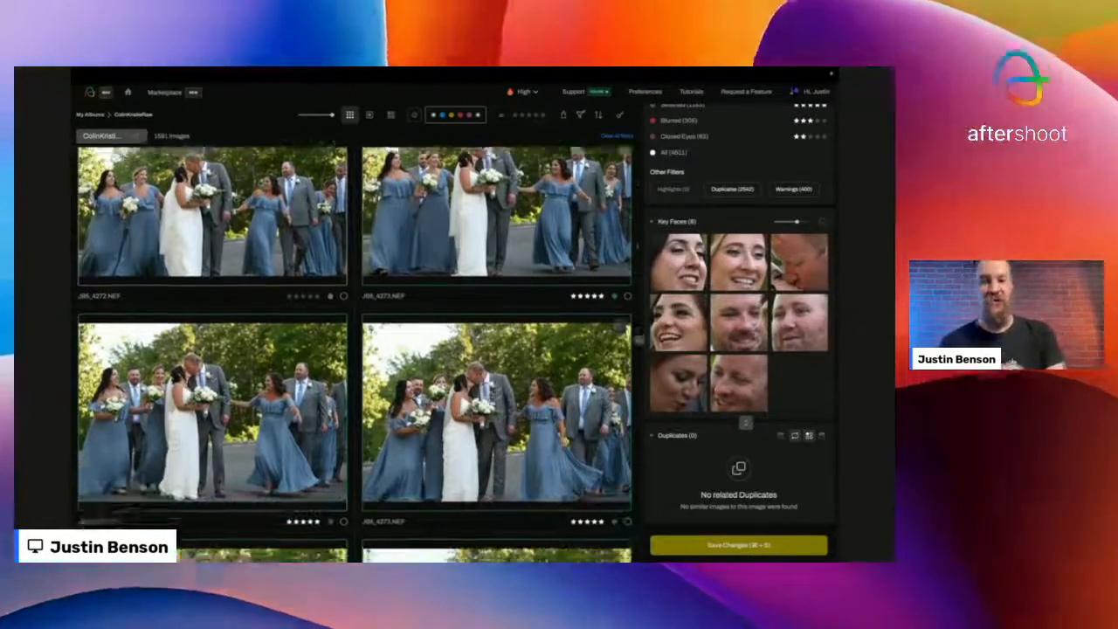
scroll(354, 350, down, 6)
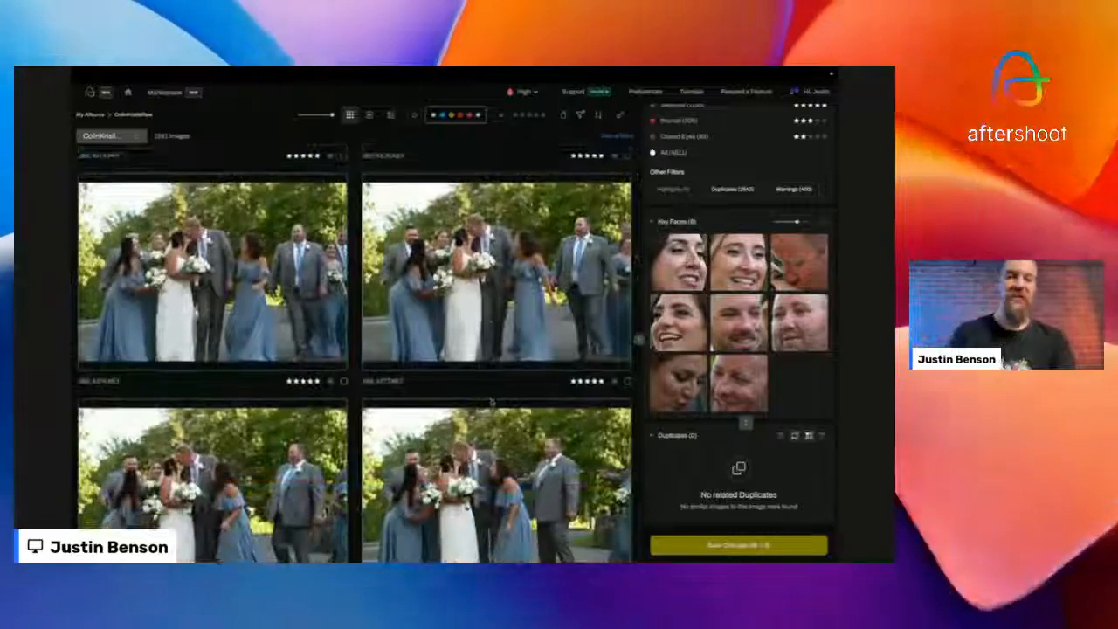
scroll(354, 358, down, 5)
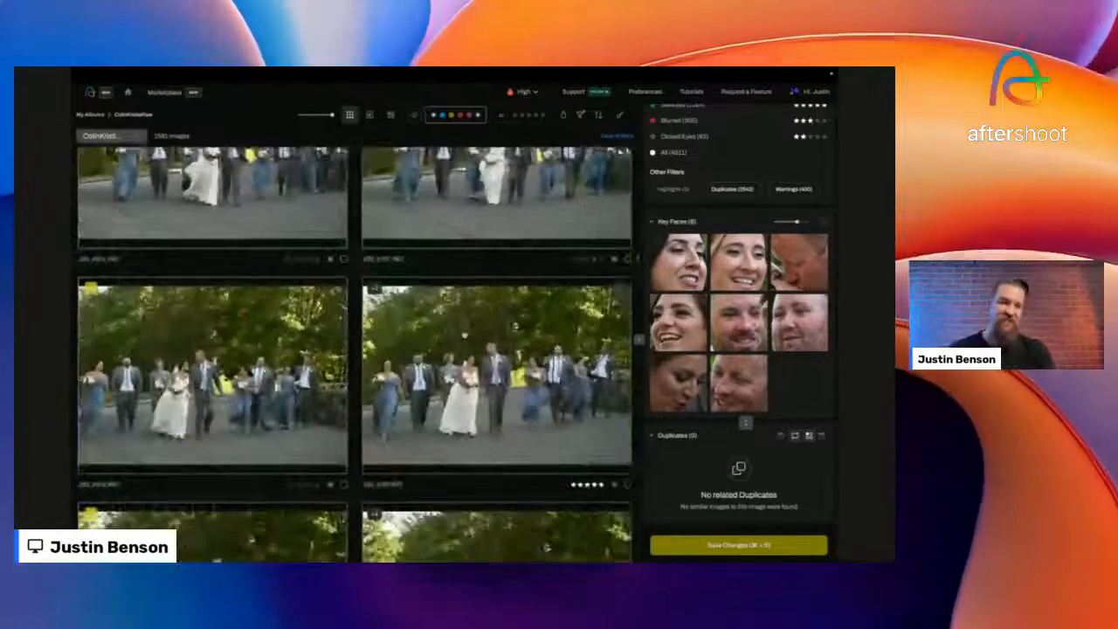
scroll(546, 548, down, 5)
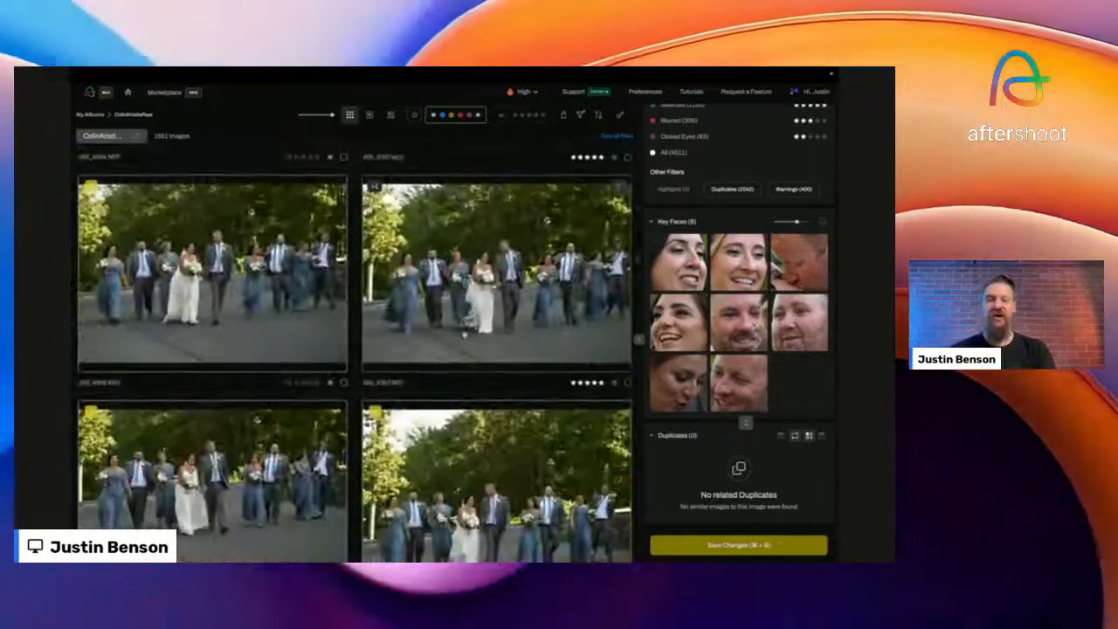
scroll(464, 336, down, 8)
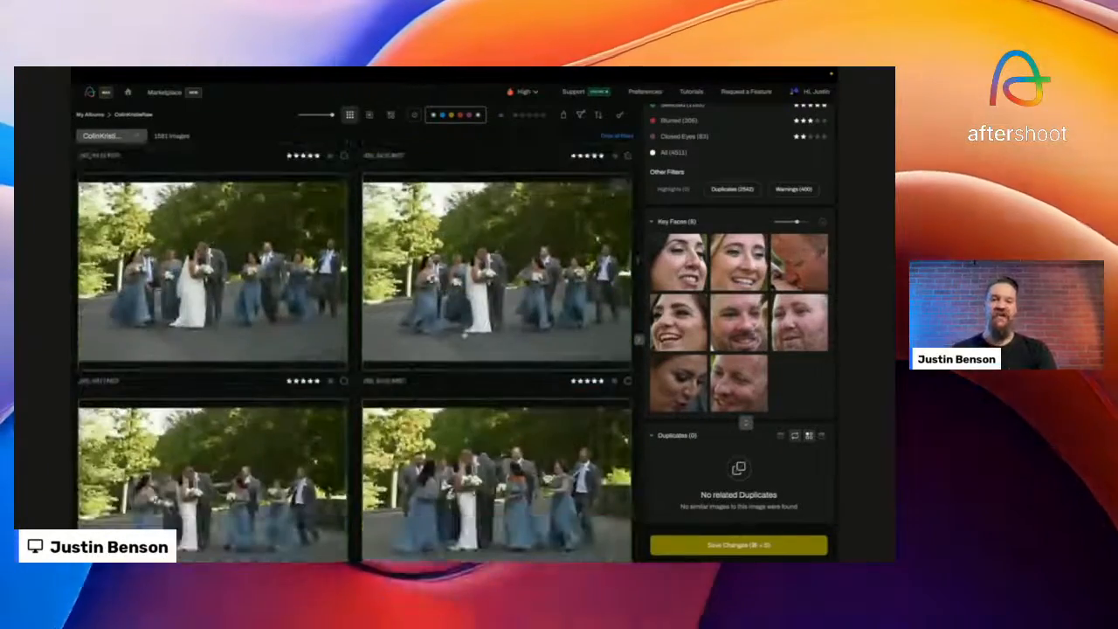
scroll(464, 335, down, 8)
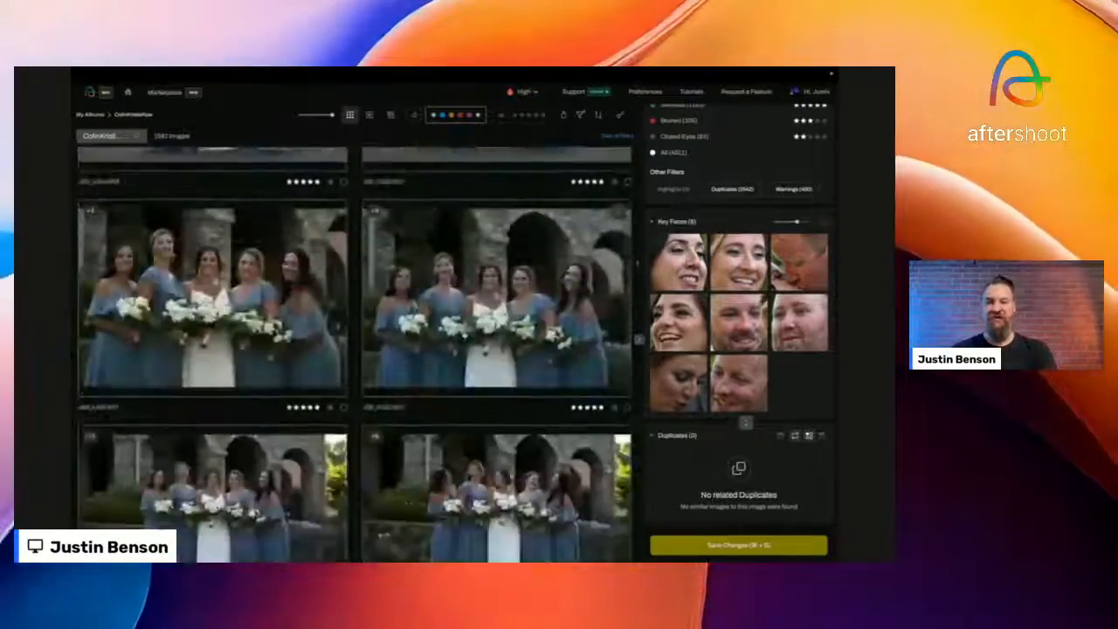
scroll(464, 335, down, 4)
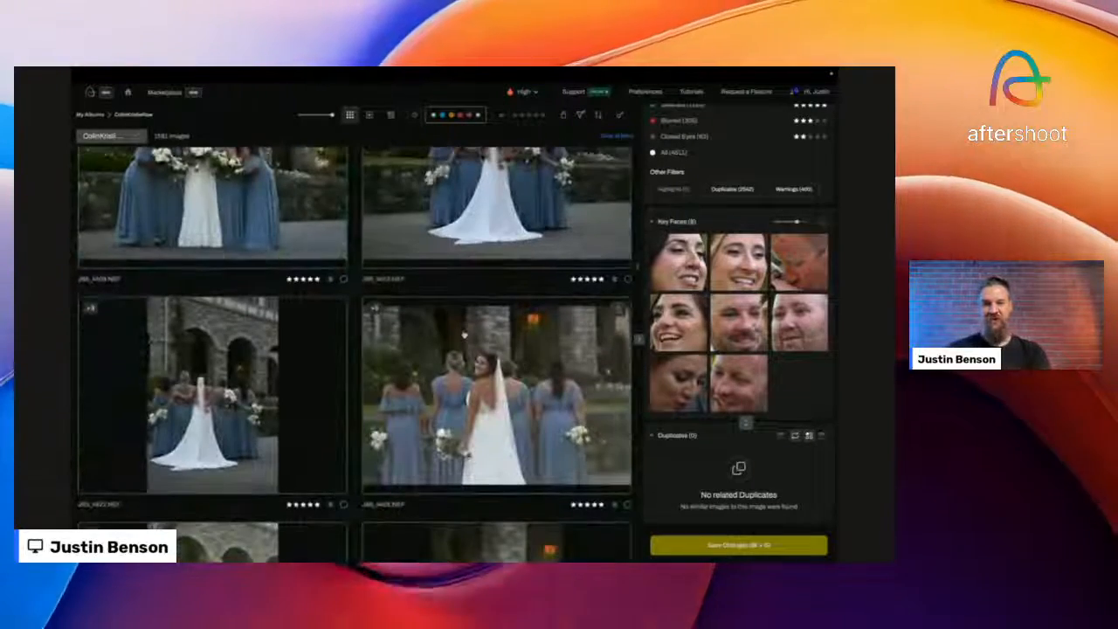
- Check the key faces of the bride looking over her shoulder and of the smiling and serious bridesmaid line-ups at the arches
click(466, 384)
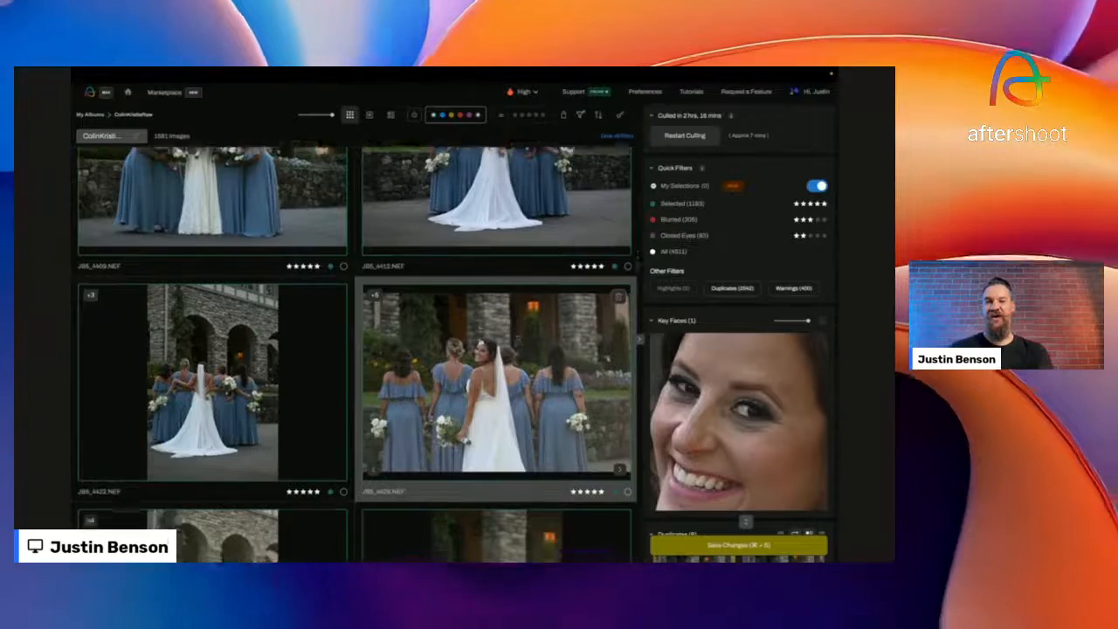
scroll(518, 349, down, 3)
scroll(518, 349, down, 3)
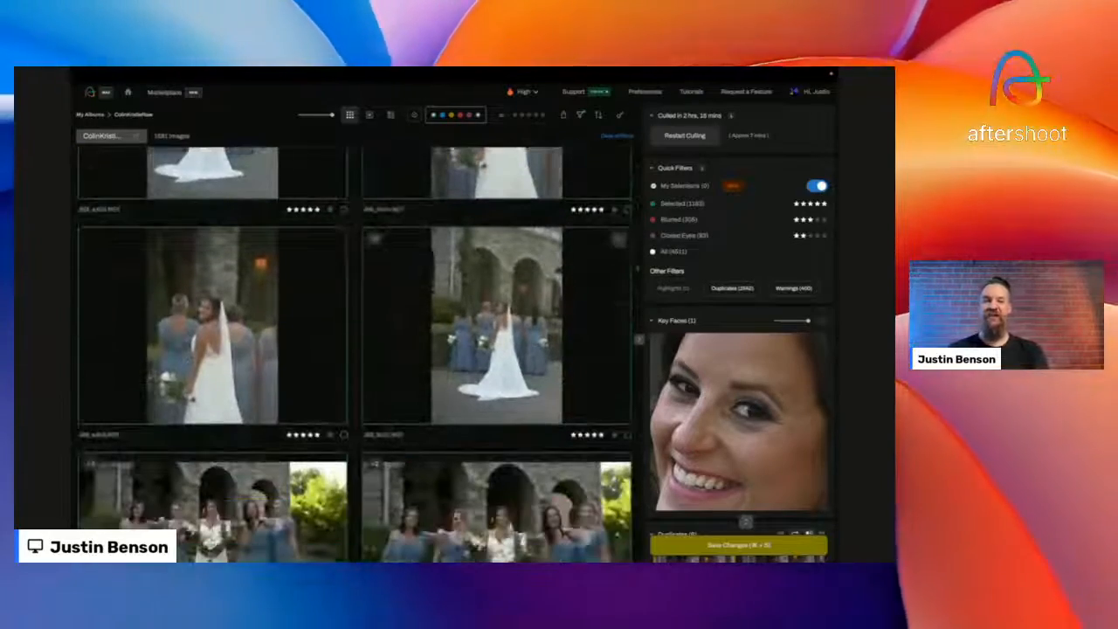
scroll(480, 344, down, 3)
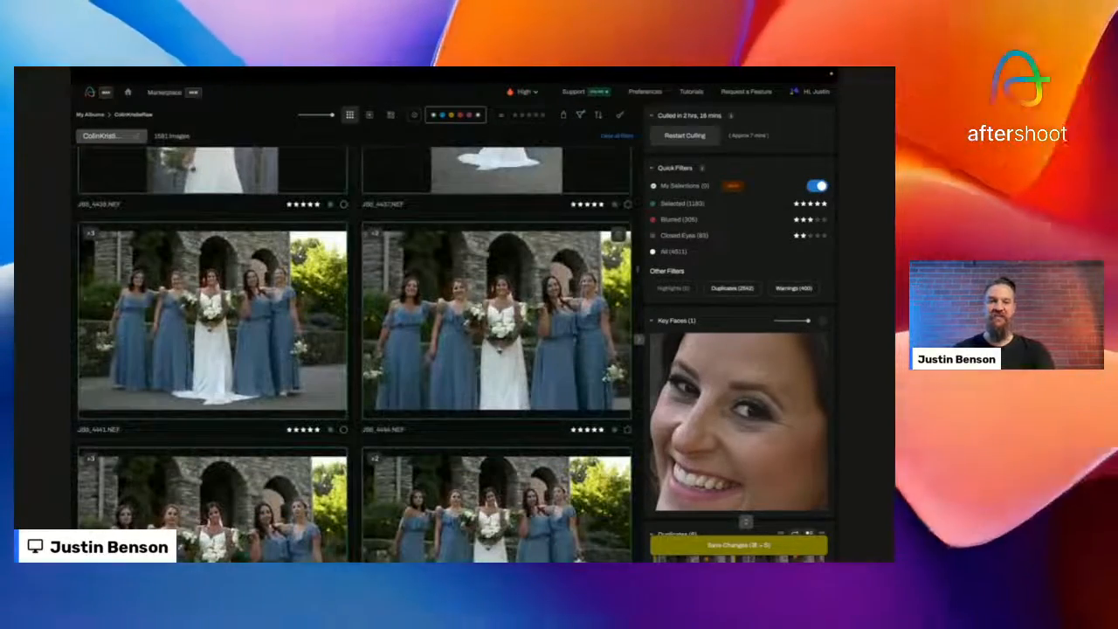
click(482, 341)
scroll(482, 341, down, 3)
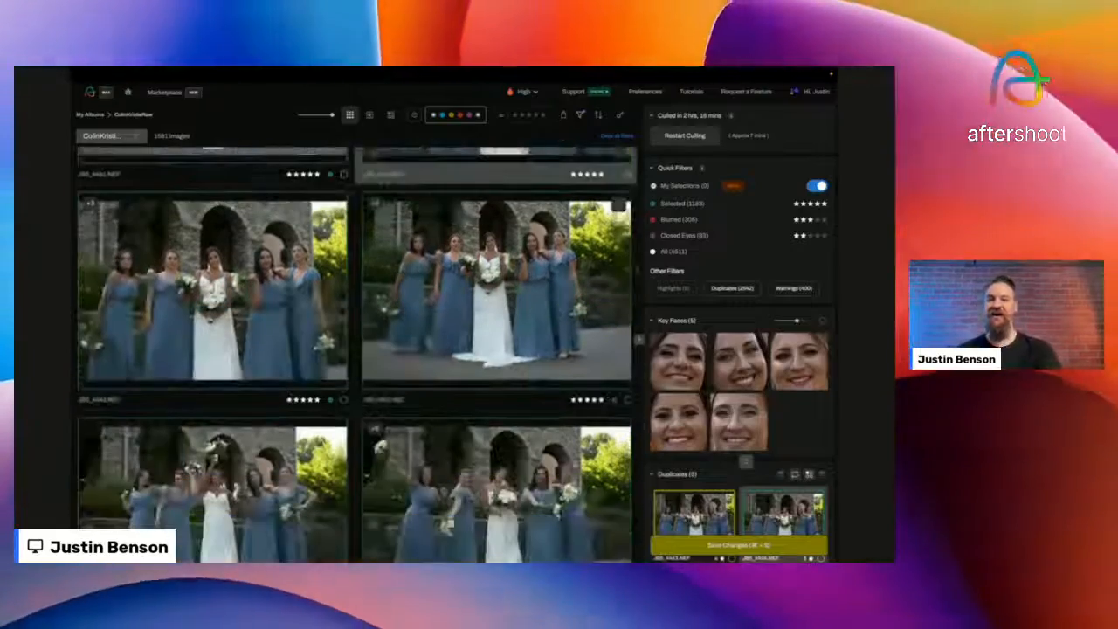
click(483, 341)
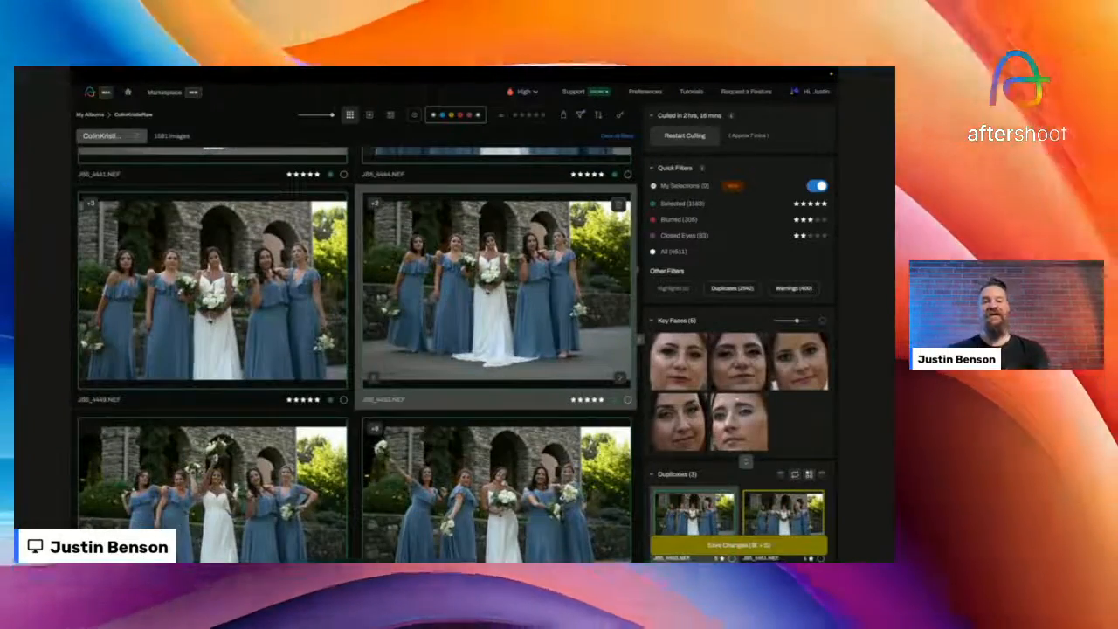
- Compare the key faces in the playful bridesmaid poses with raised arms, and continue to the individual bridesmaid portraits
scroll(550, 329, down, 1)
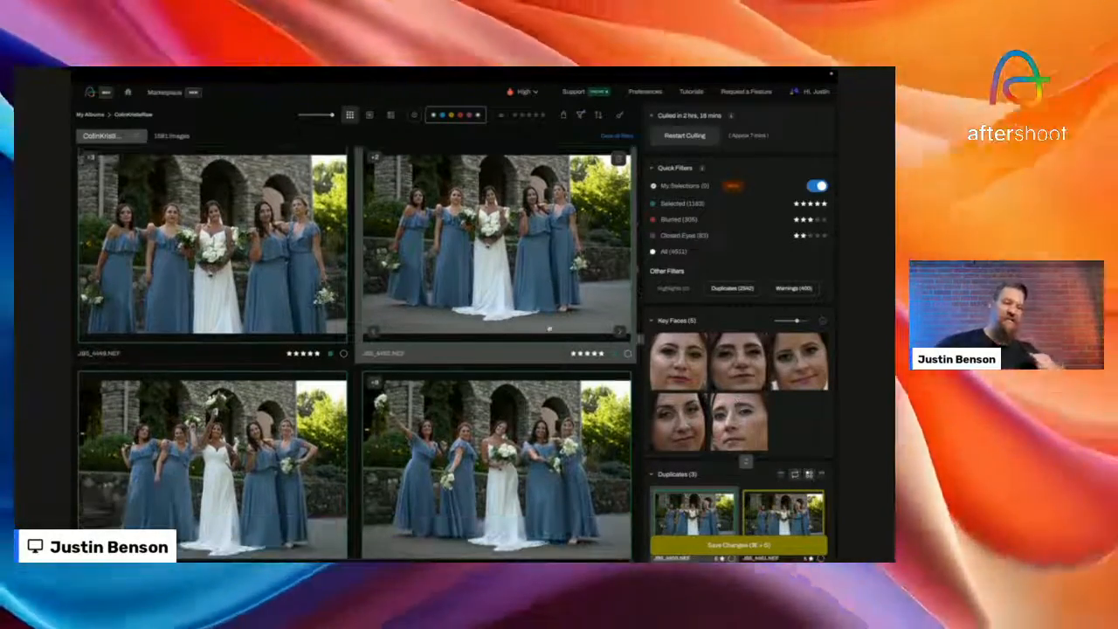
scroll(549, 328, down, 1)
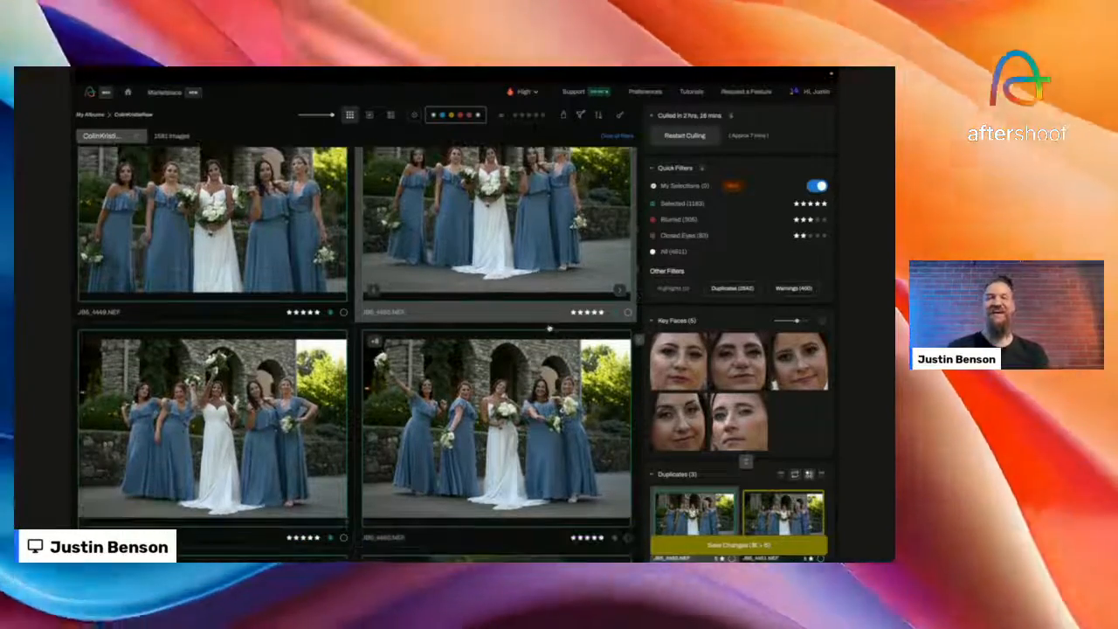
scroll(550, 329, down, 2)
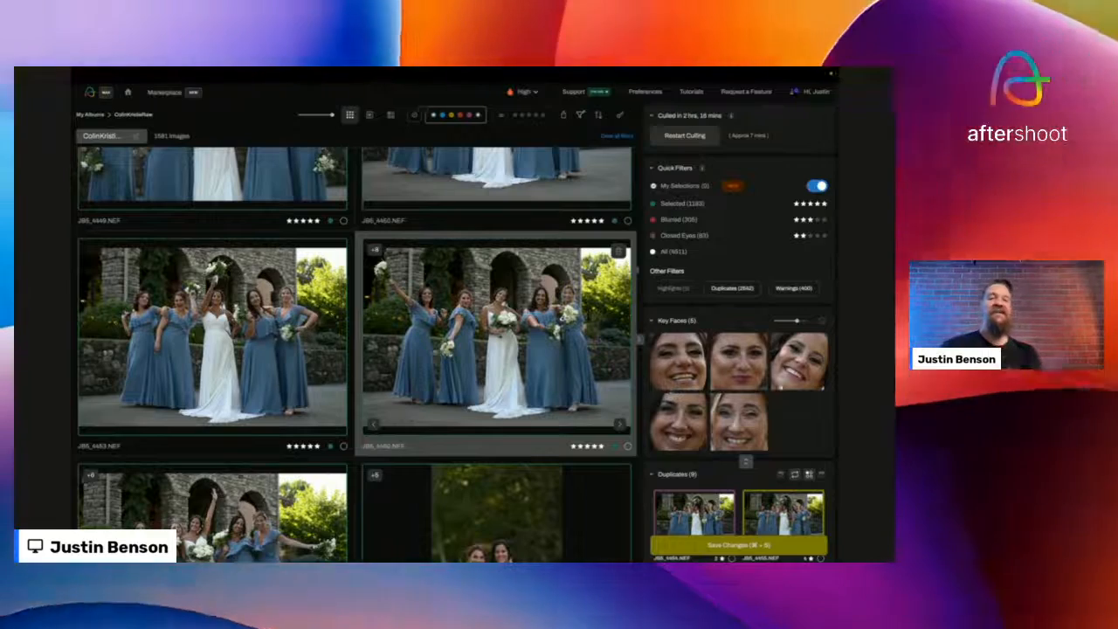
scroll(496, 329, down, 1)
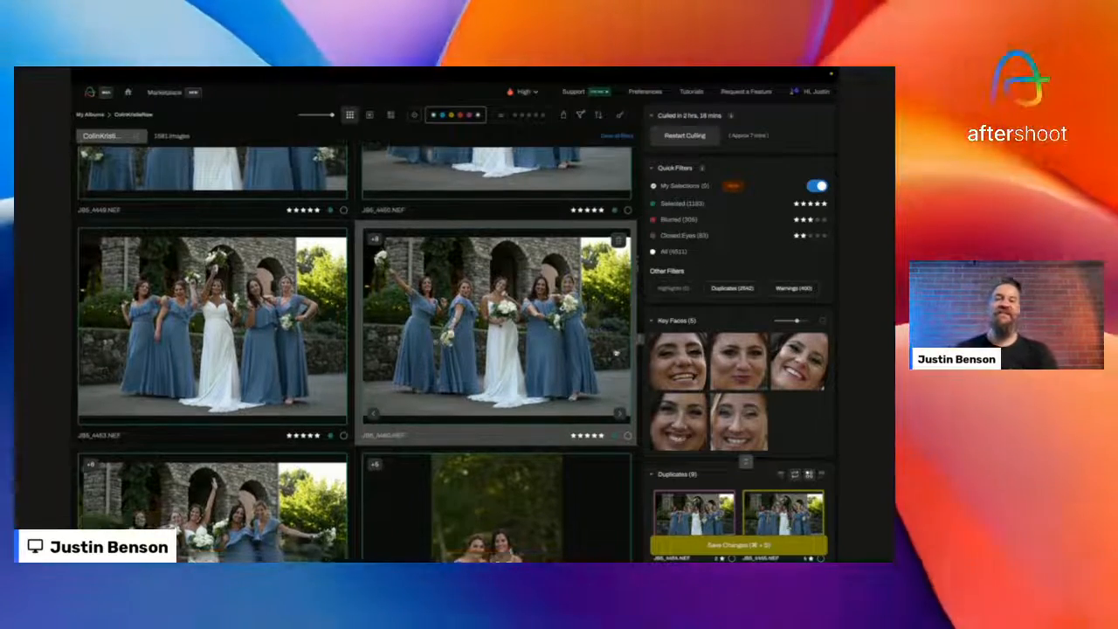
scroll(355, 349, down, 3)
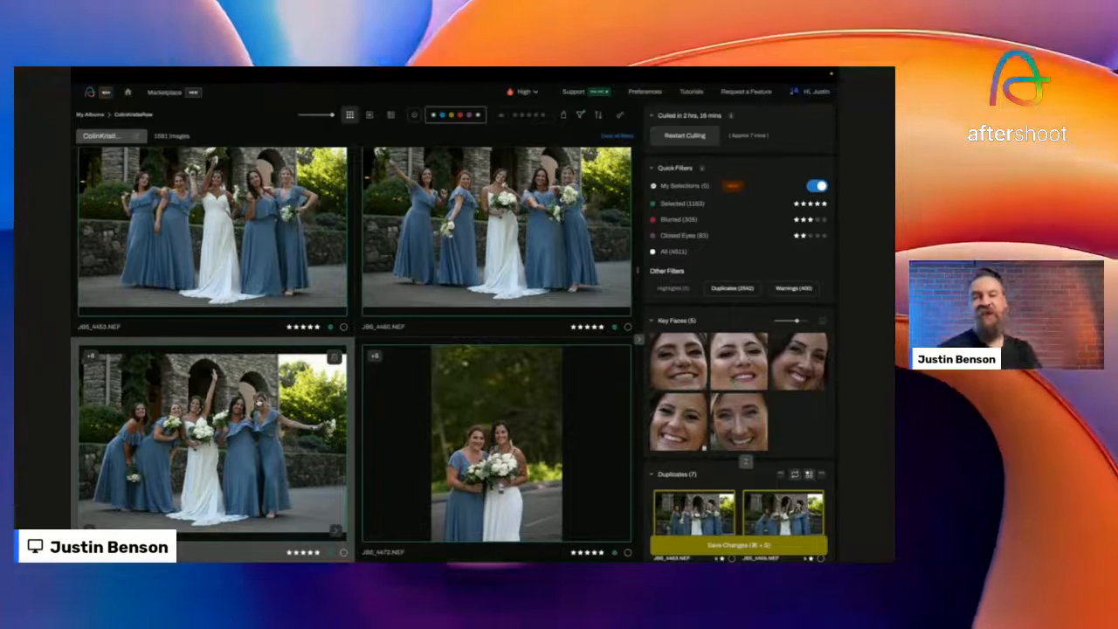
scroll(355, 350, down, 4)
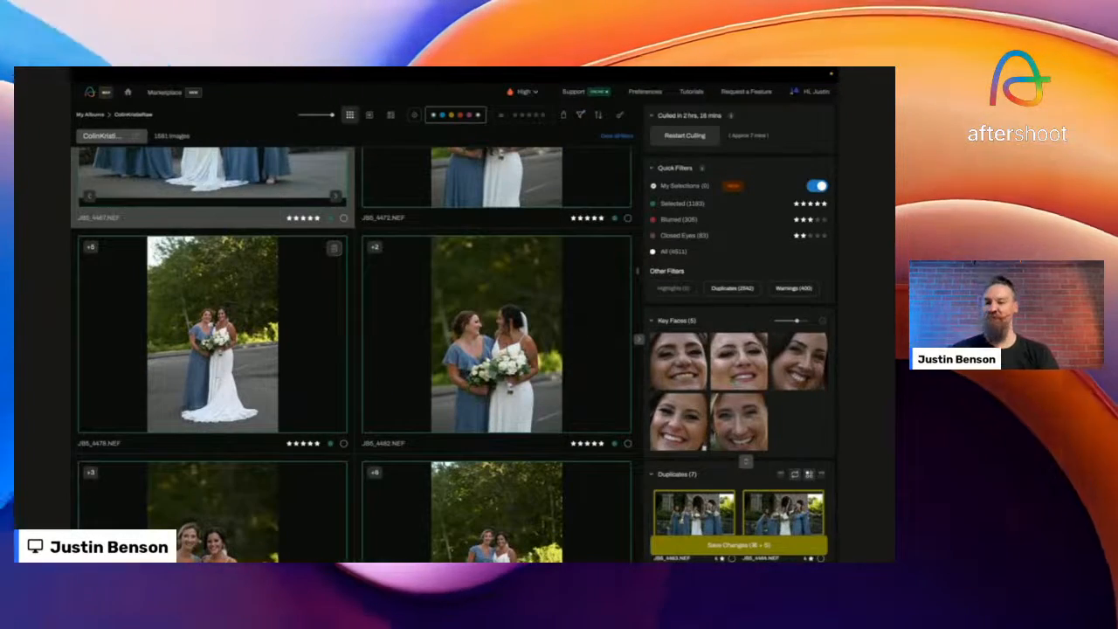
- Cycle the full-length bride and bridesmaid portrait to the duplicate where they look at each other, and rate it five stars
click(212, 334)
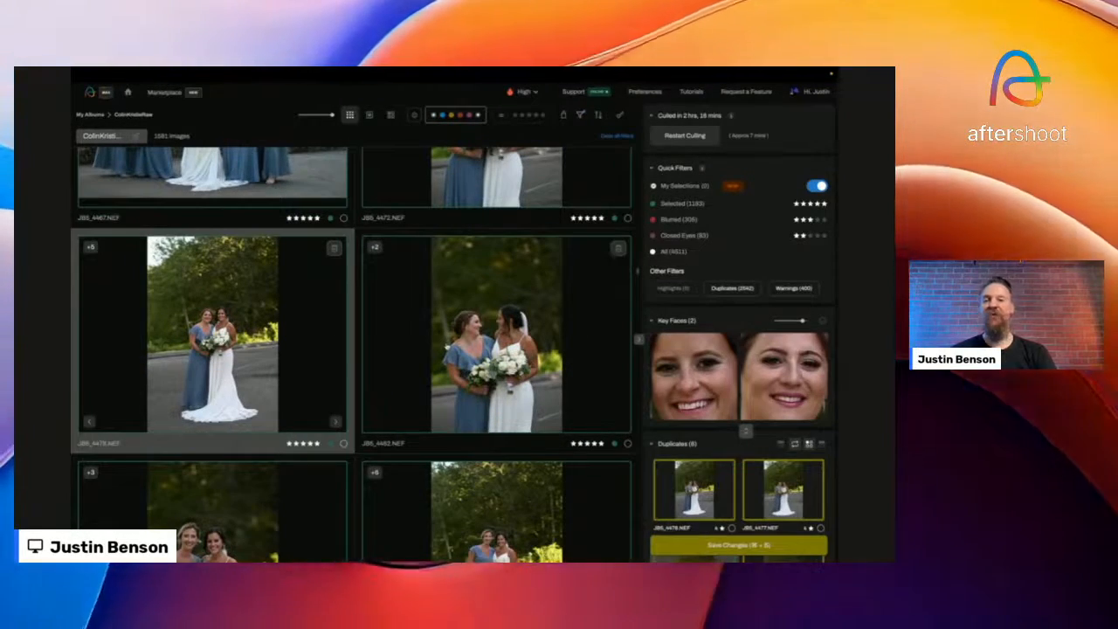
scroll(355, 349, down, 2)
scroll(446, 347, up, 2)
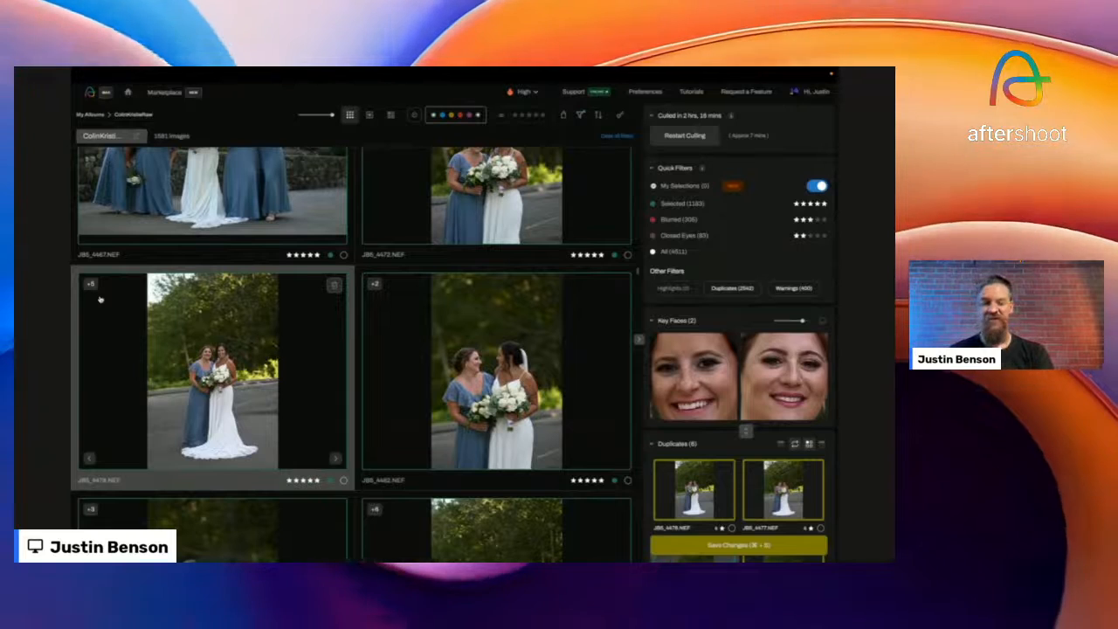
key(Right)
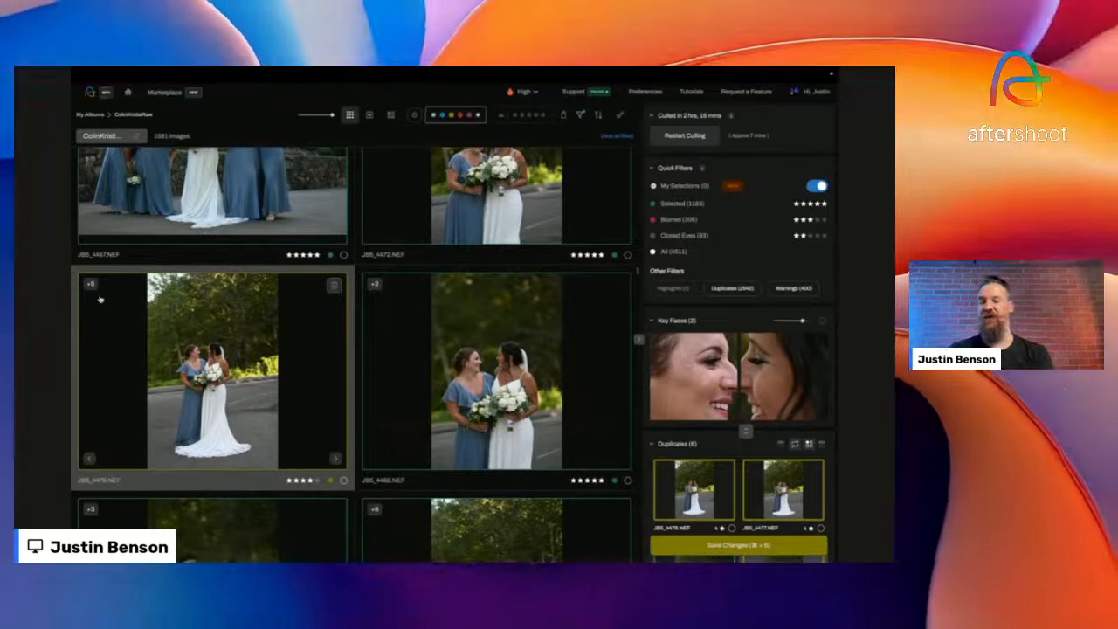
key(5)
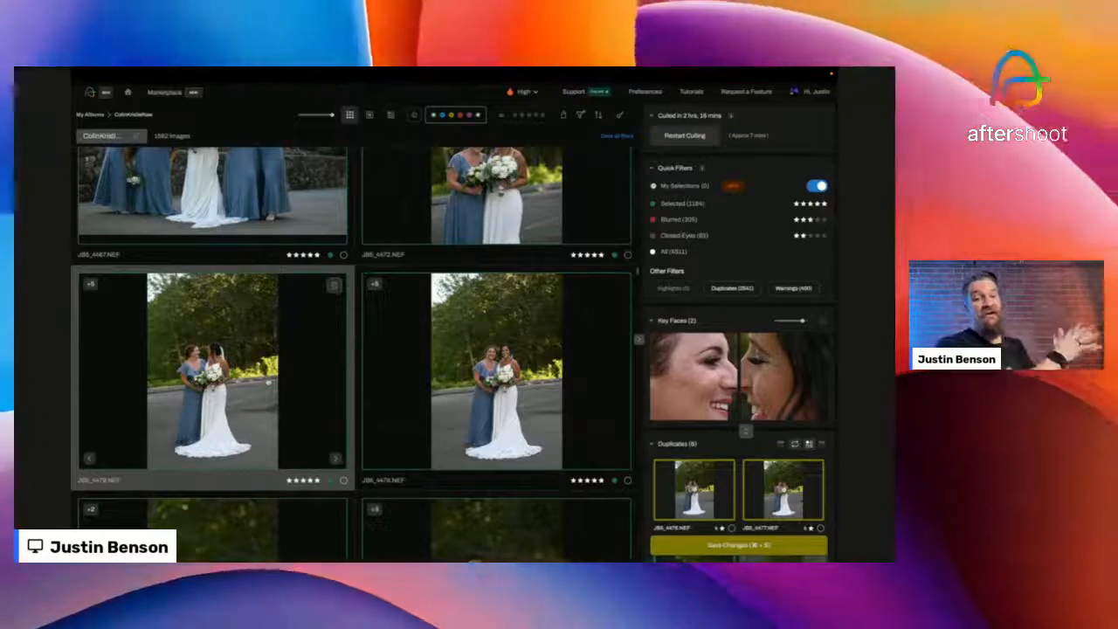
- For the blonde bridesmaid's full-length portrait with the bride, also rate the duplicate where they face each other five stars
scroll(268, 381, down, 3)
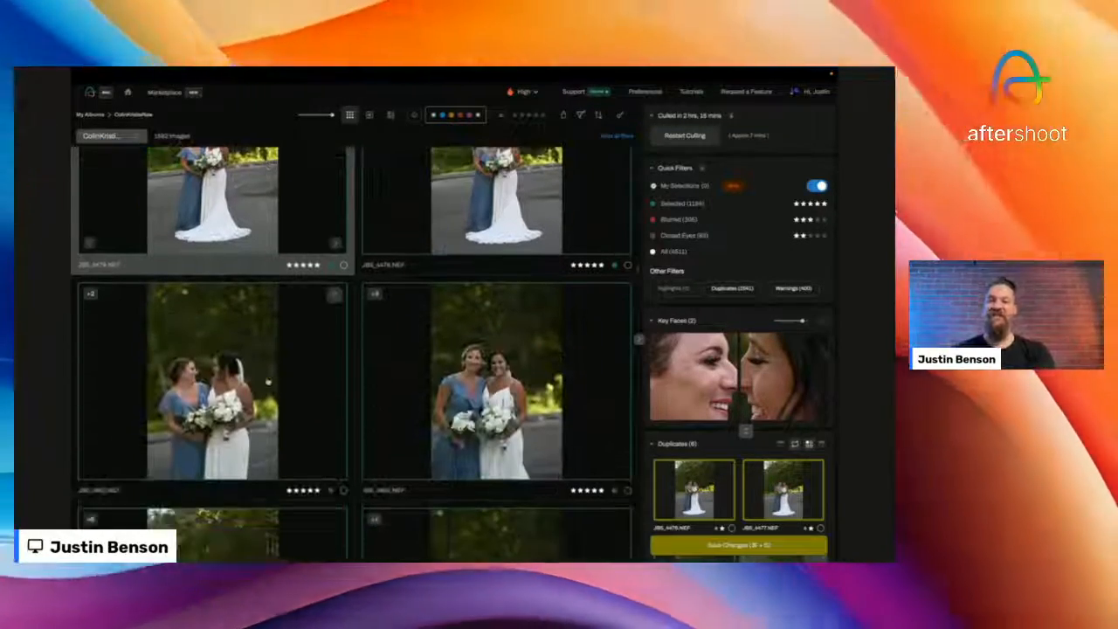
scroll(268, 382, down, 3)
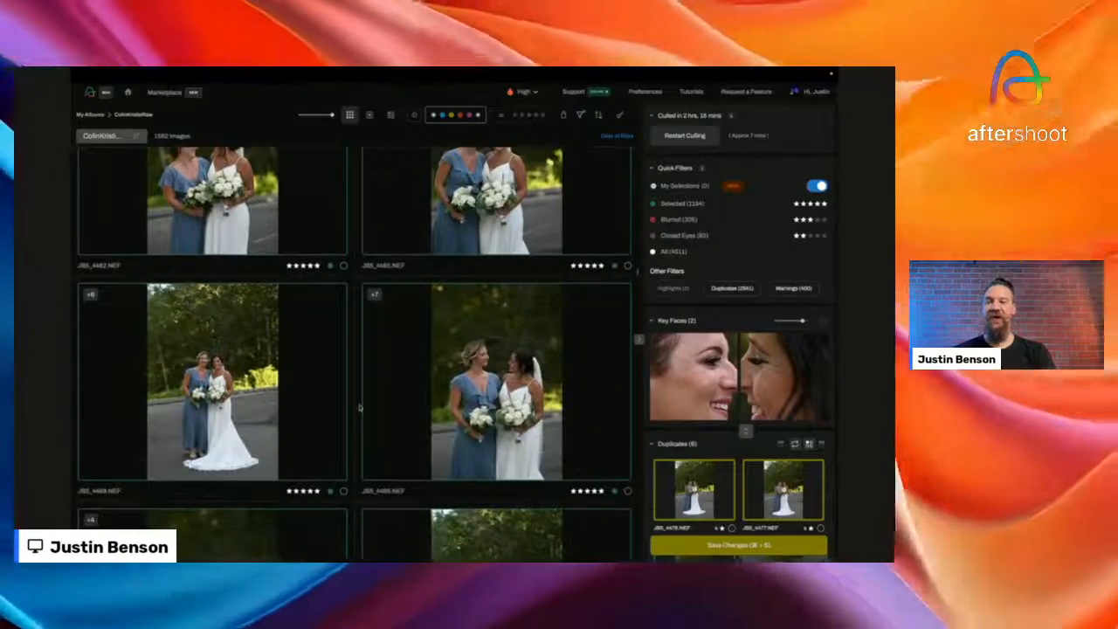
click(336, 404)
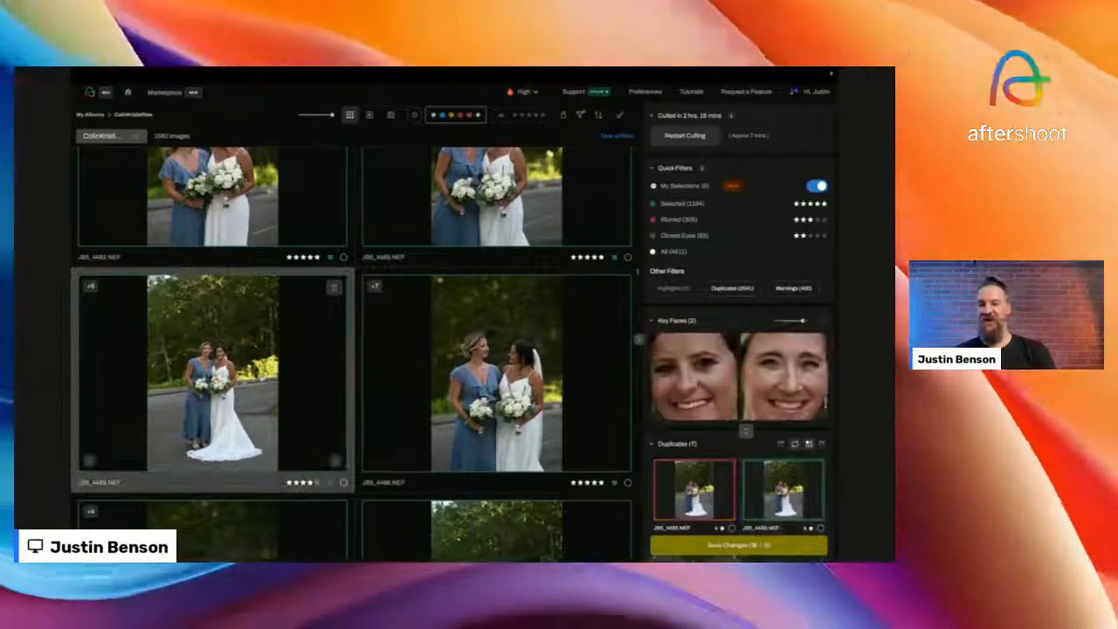
click(336, 461)
key(5)
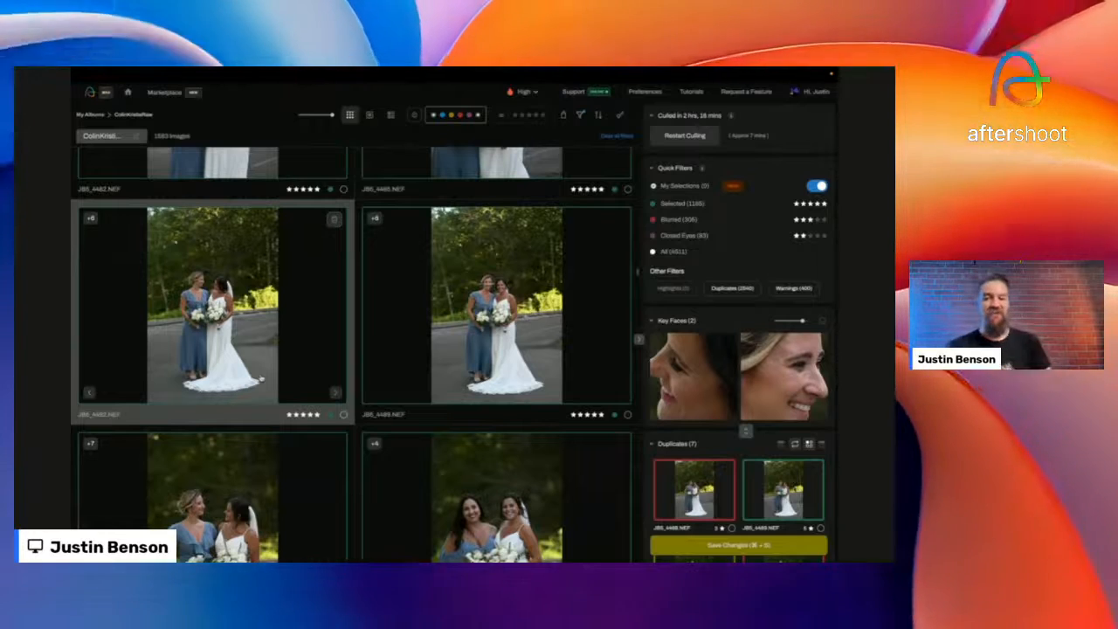
- Check the key faces in the dark-haired bridesmaid's smiling portrait with the bride, and continue to the walking bridal party shots
scroll(261, 378, down, 4)
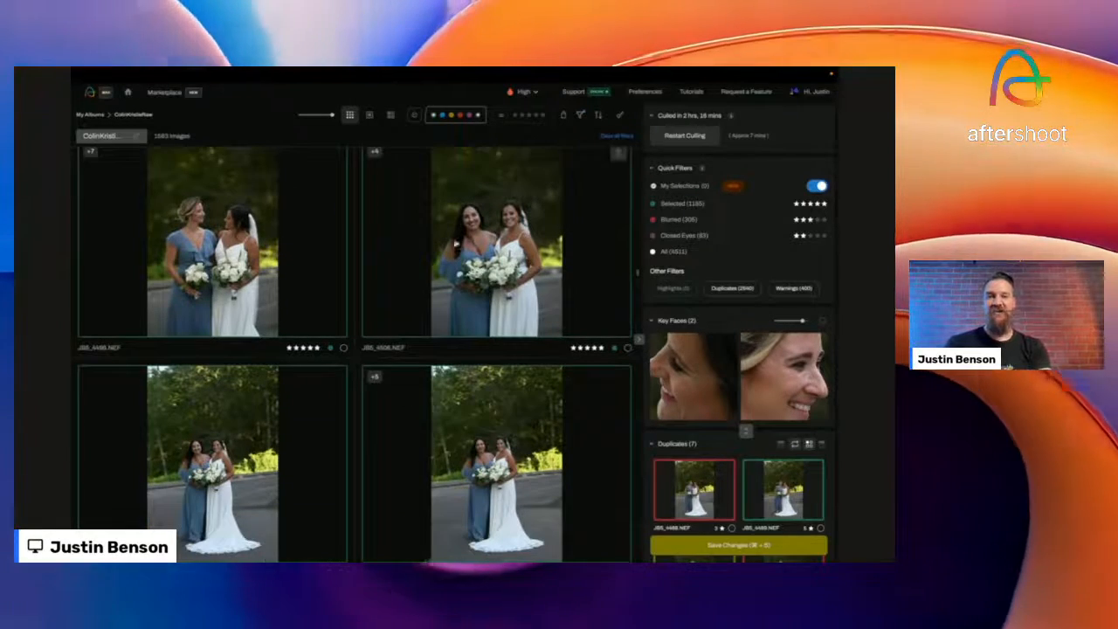
click(474, 252)
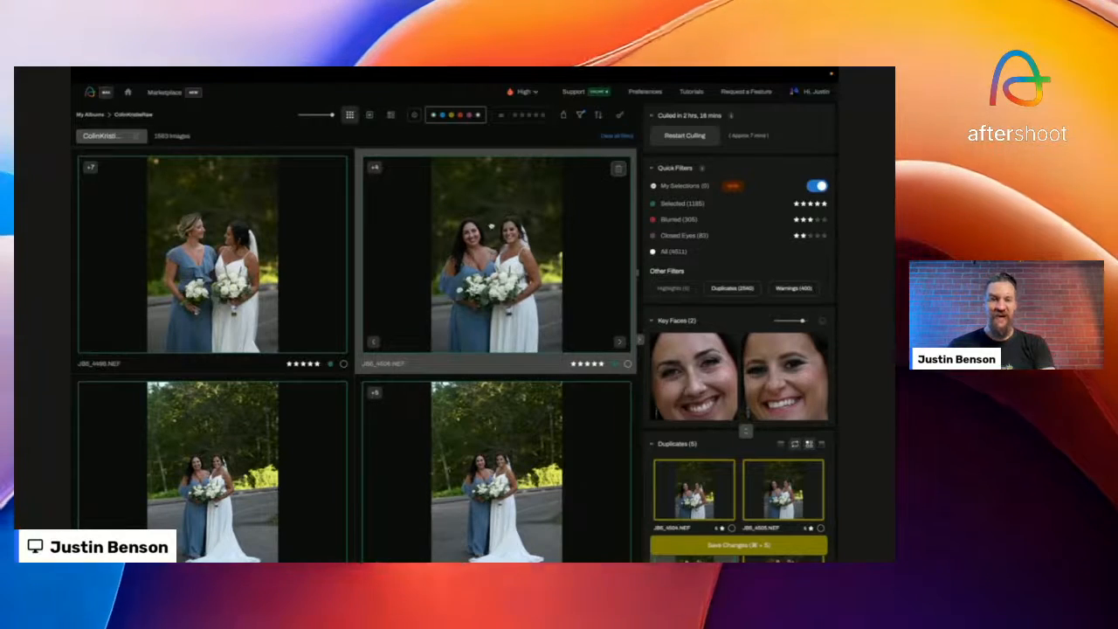
scroll(473, 247, down, 10)
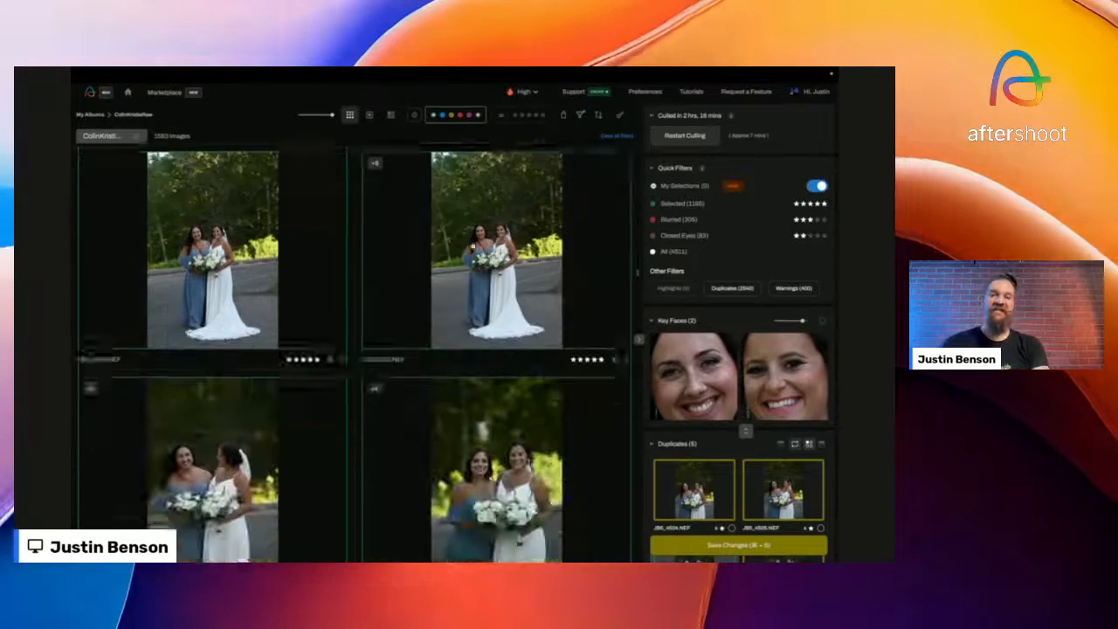
scroll(355, 353, down, 5)
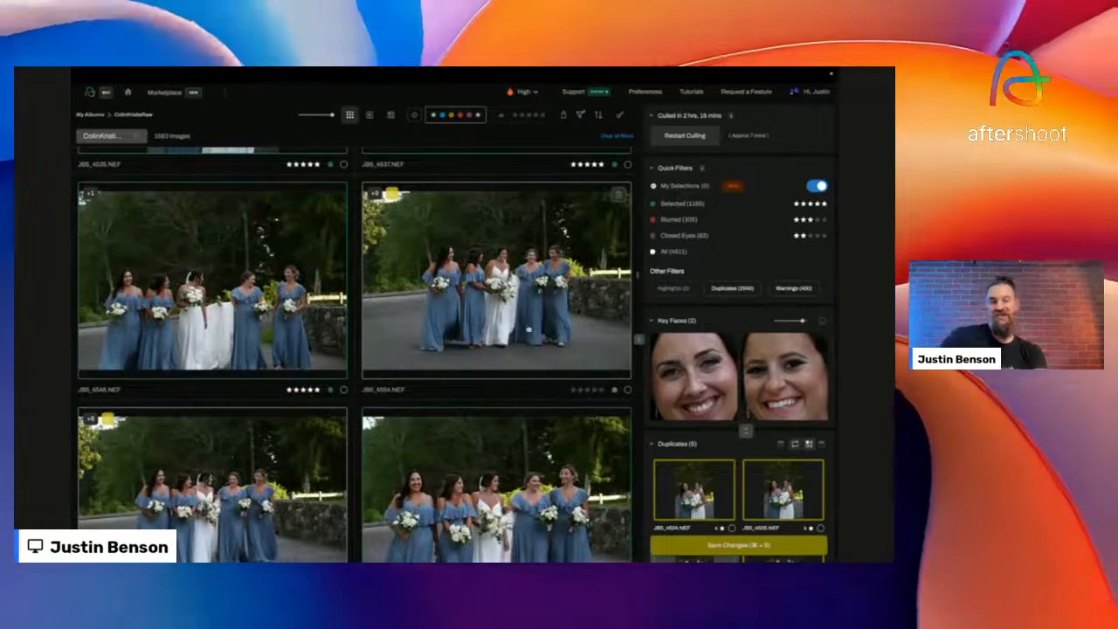
scroll(529, 329, down, 4)
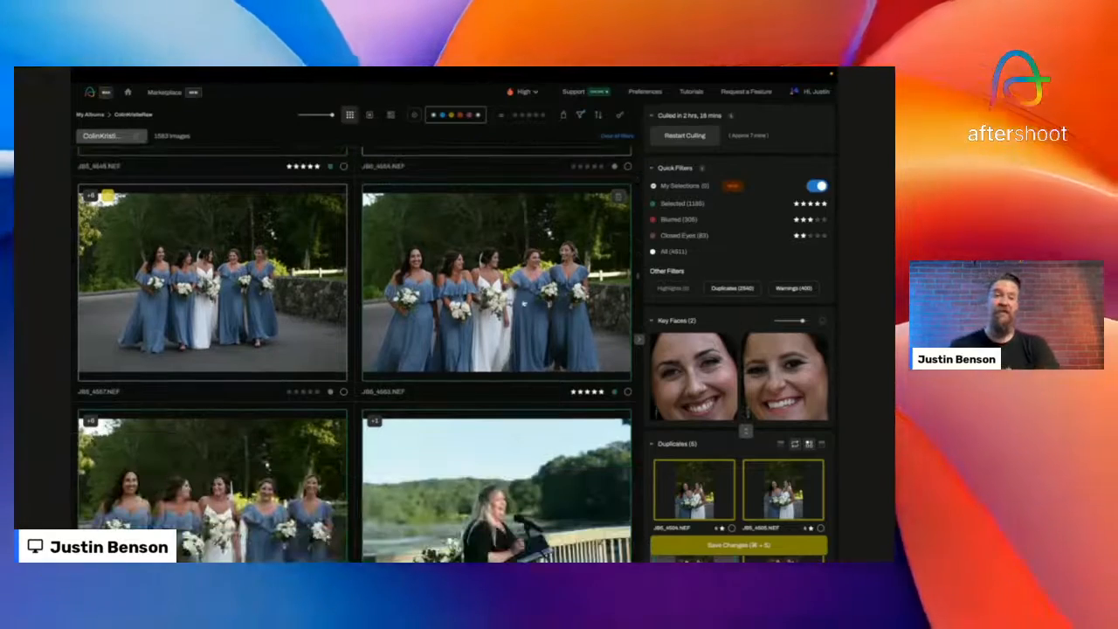
- Open the close bridal party group photo JBS_4563.NEF, inspect its key faces up close, and return to the grid
click(523, 303)
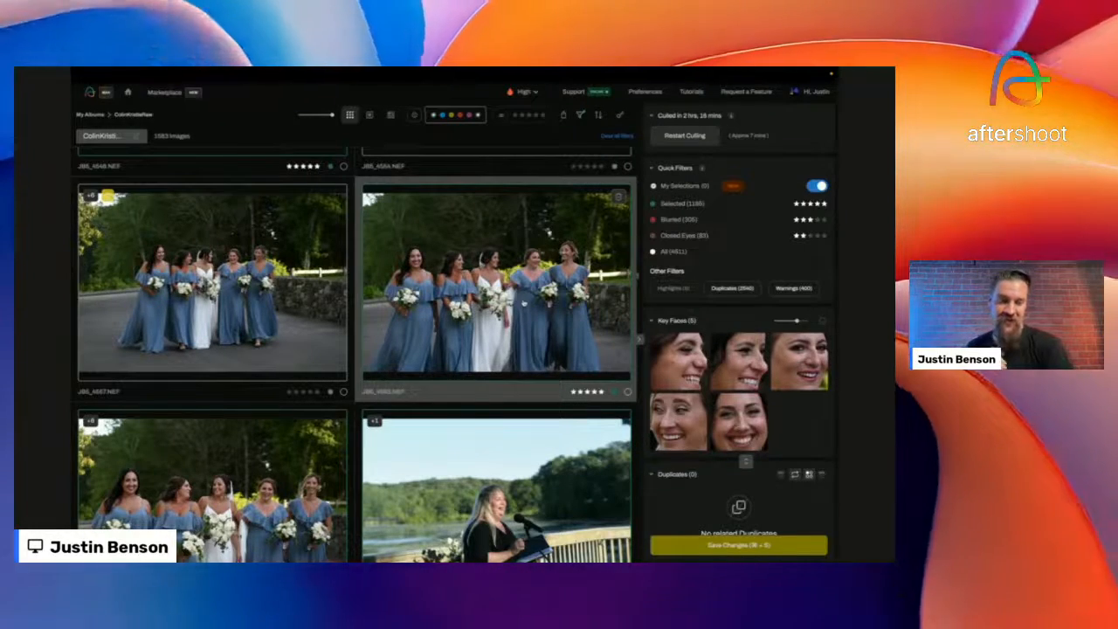
double_click(525, 303)
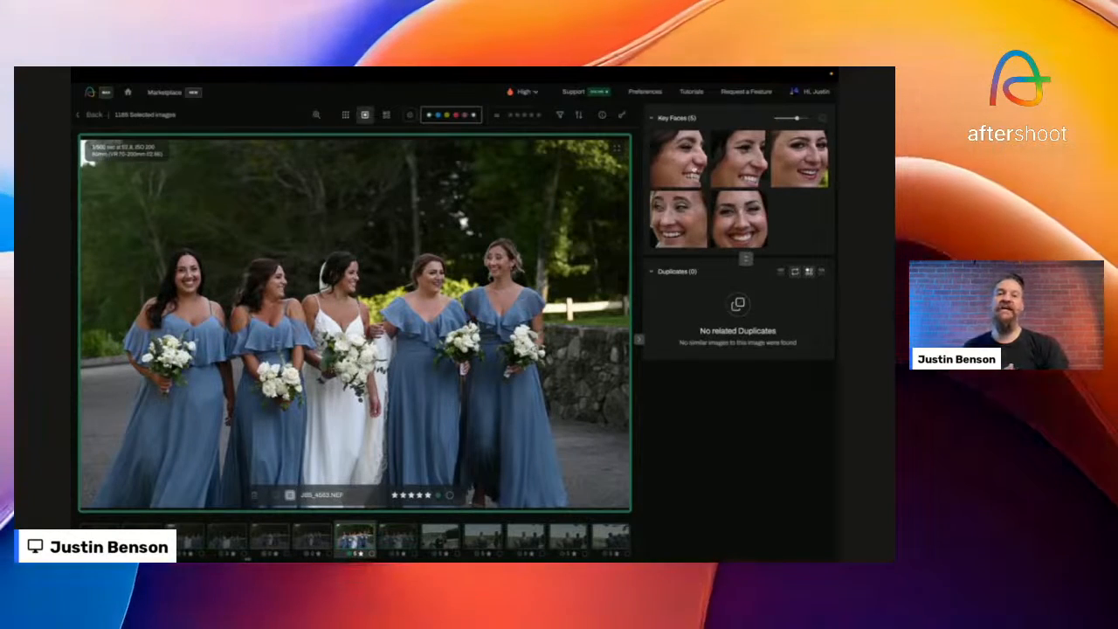
click(679, 161)
click(739, 162)
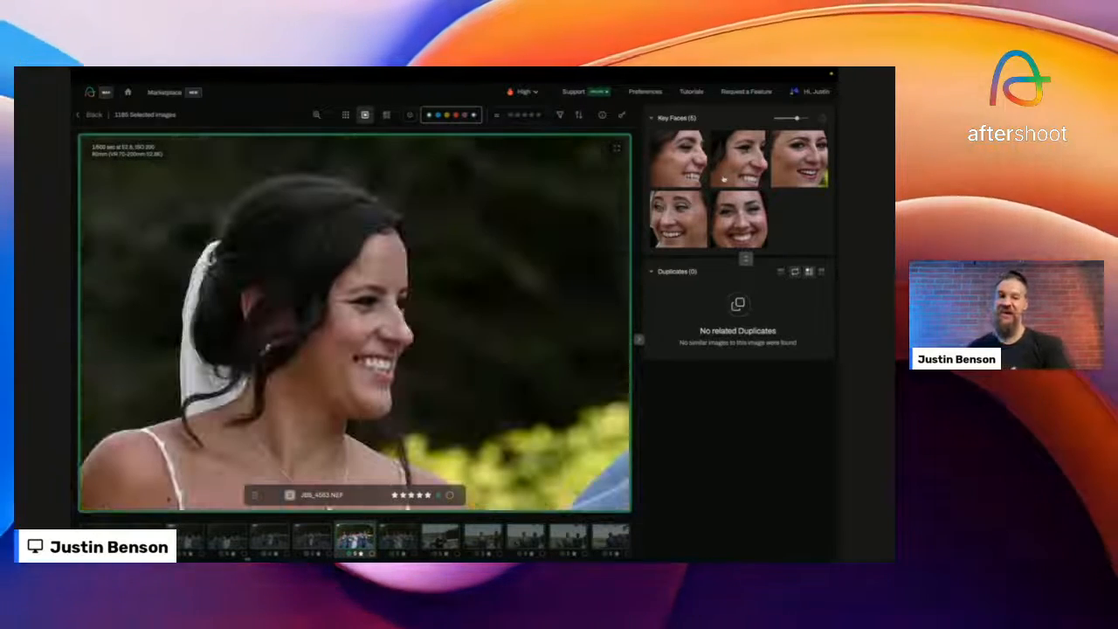
key(Escape)
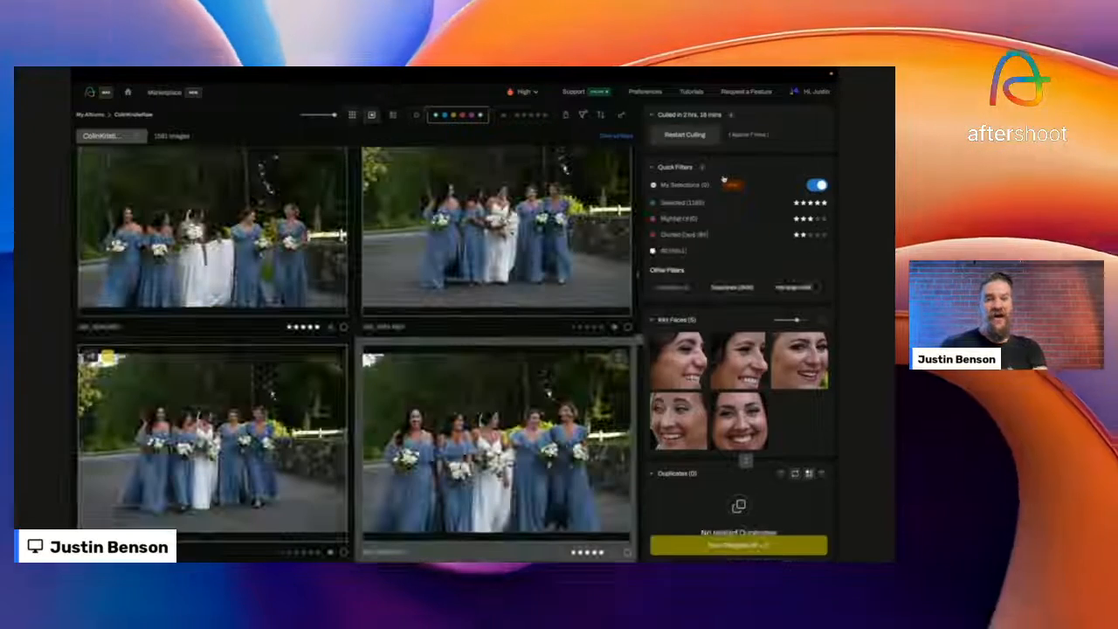
- Open the walking bridal party photo with warnings, JBS_4554.NEF, and zoom through each face in turn
scroll(548, 301, up, 1)
double_click(549, 301)
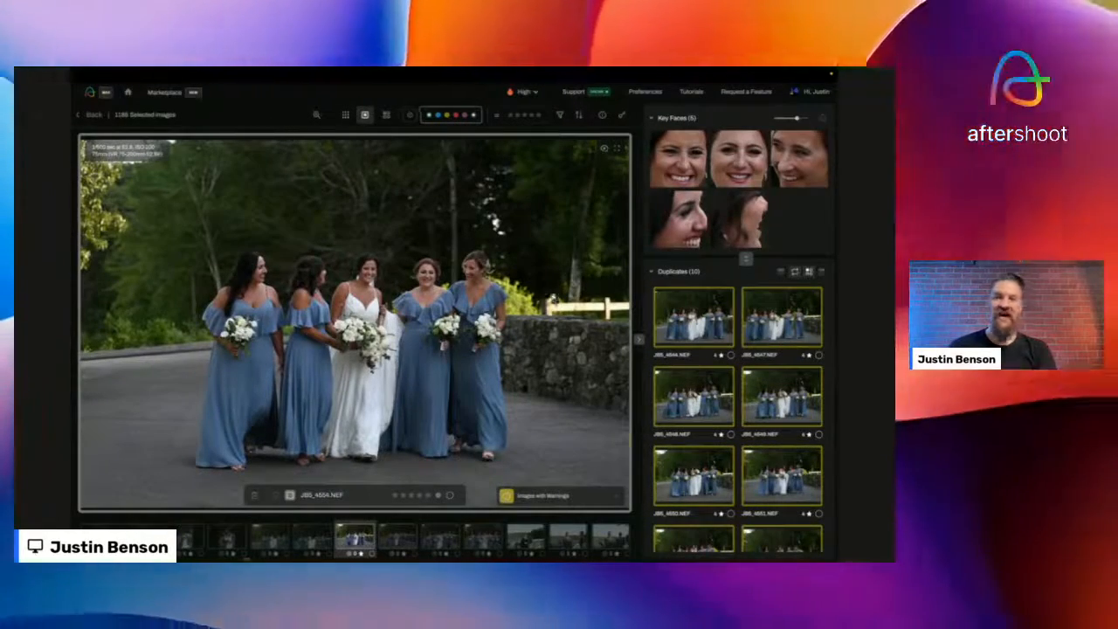
key(space)
key(space)
key(space)
key(space)
key(space)
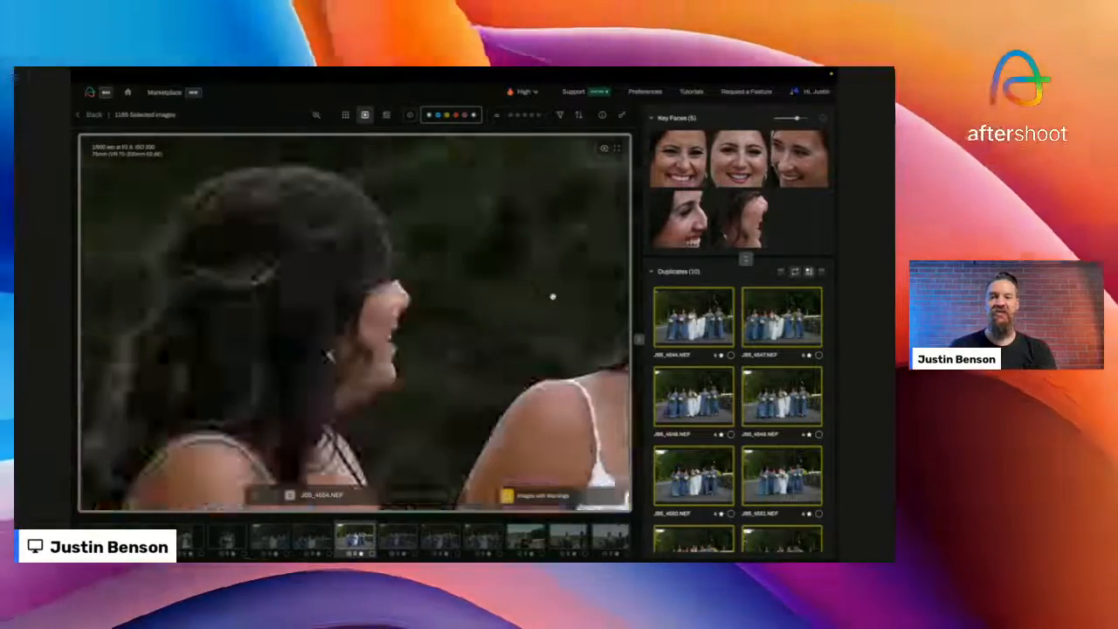
key(space)
key(space)
key(space)
key(space)
key(space)
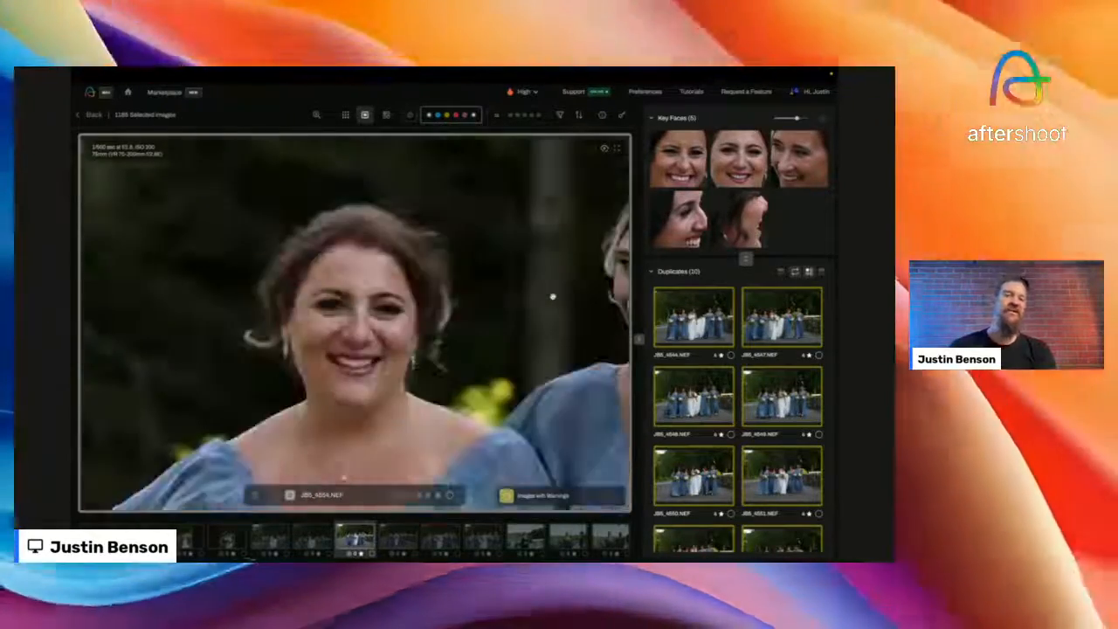
key(space)
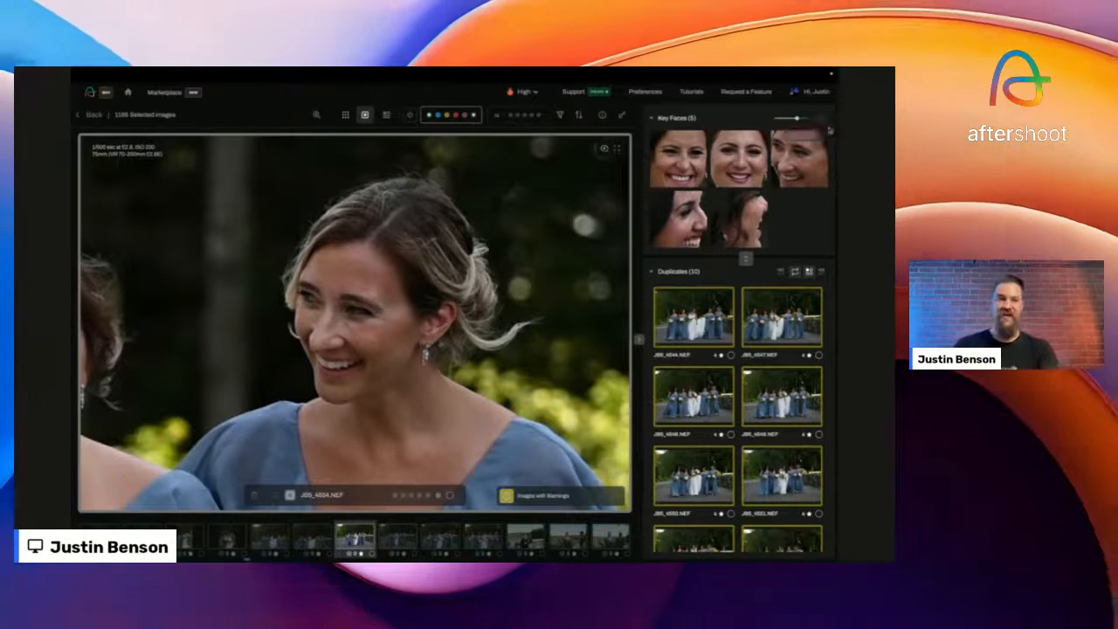
- Show the key face scores and compare the faces across the duplicates of the walking bridal party photo, up to JBS_4552.NEF
click(824, 120)
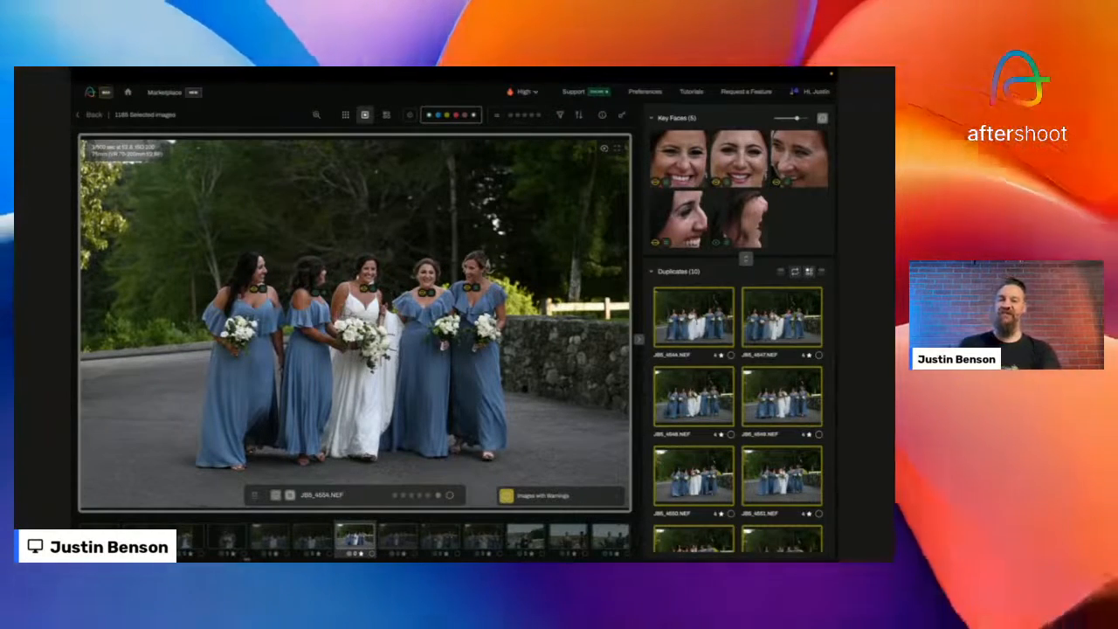
key(Right)
key(Right)
key(Right)
key(Right)
key(Right)
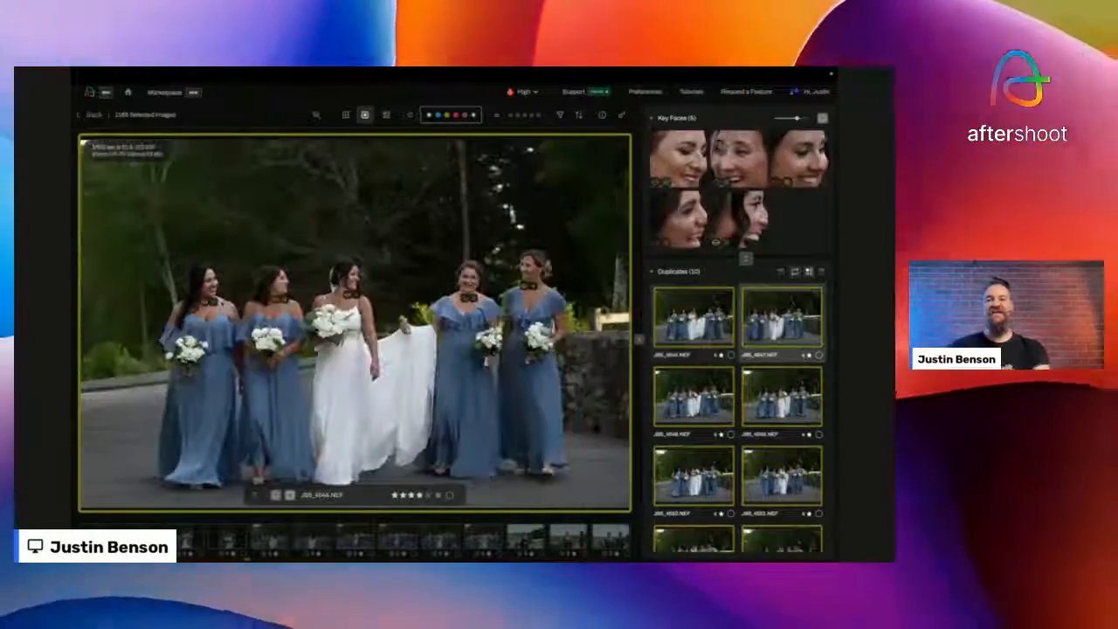
key(Right)
key(Right)
key(Right)
key(Right)
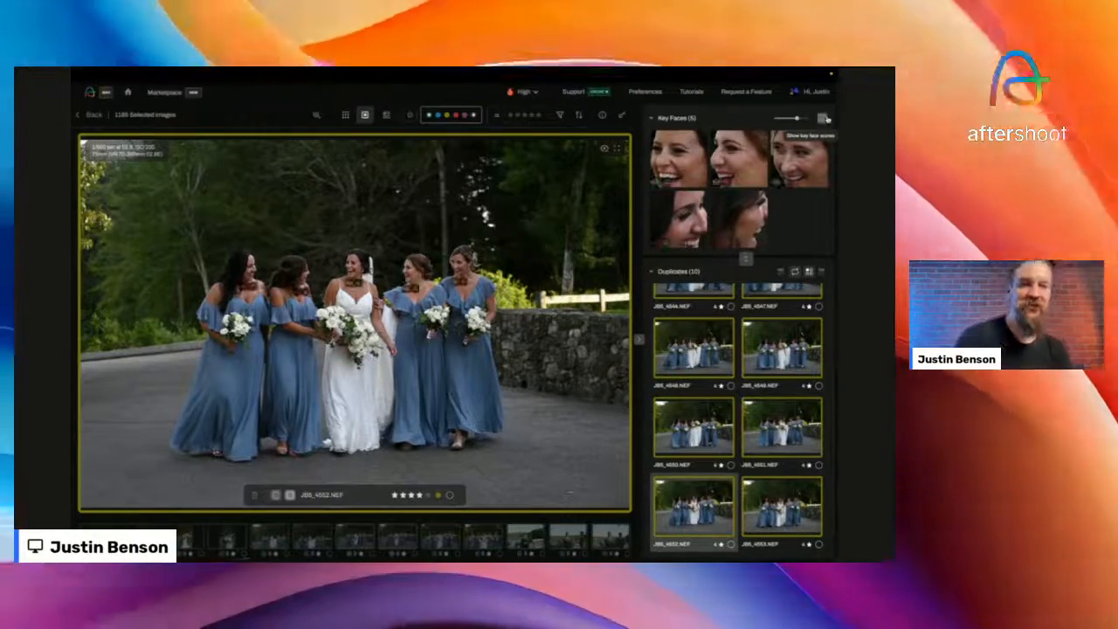
- Show the key face scores for the bridesmaids photo and return to the album grid
click(828, 120)
click(827, 120)
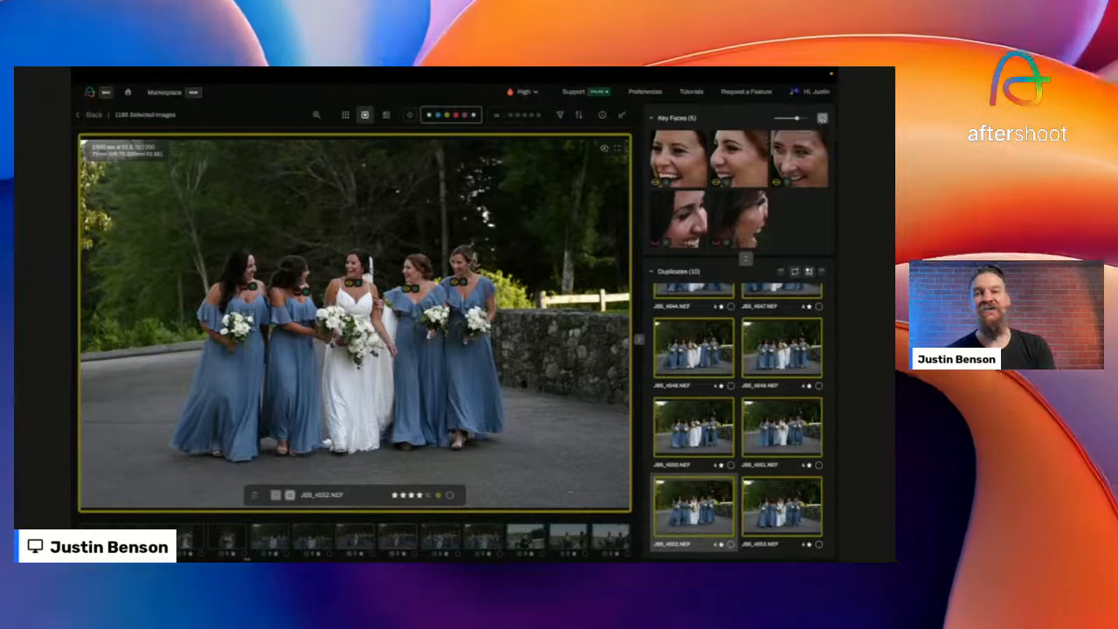
click(100, 115)
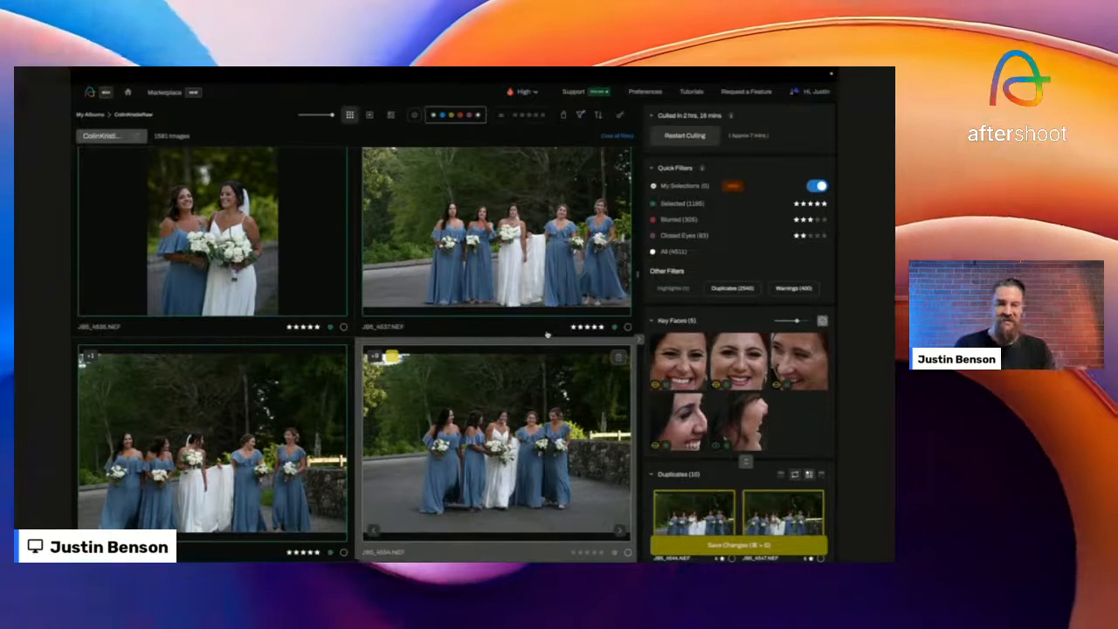
- Flip through the duplicates of the bridesmaids walking photo within its stack to compare the shots and faces
key(Right)
key(Right)
key(Right)
key(Right)
key(Right)
key(Right)
key(Right)
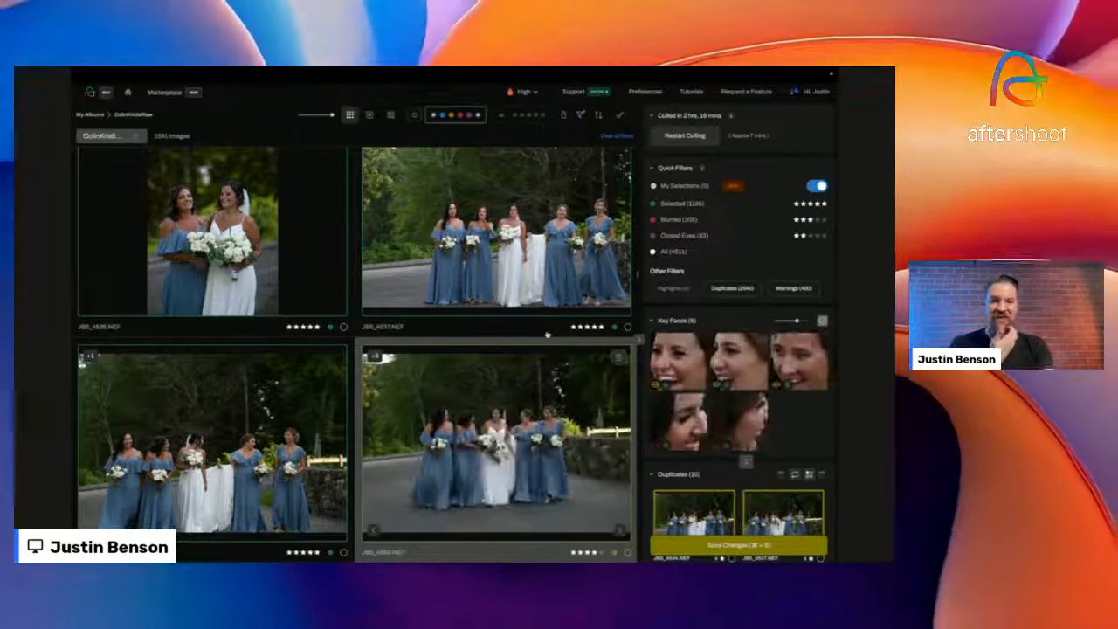
key(Right)
key(Right)
key(Right)
key(Right)
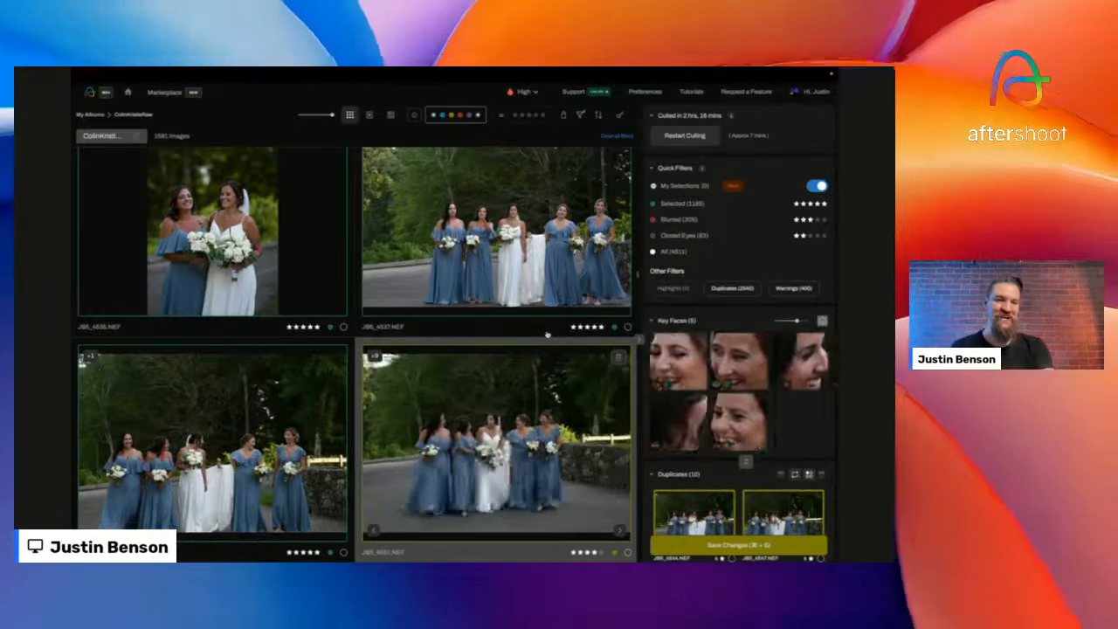
key(Right)
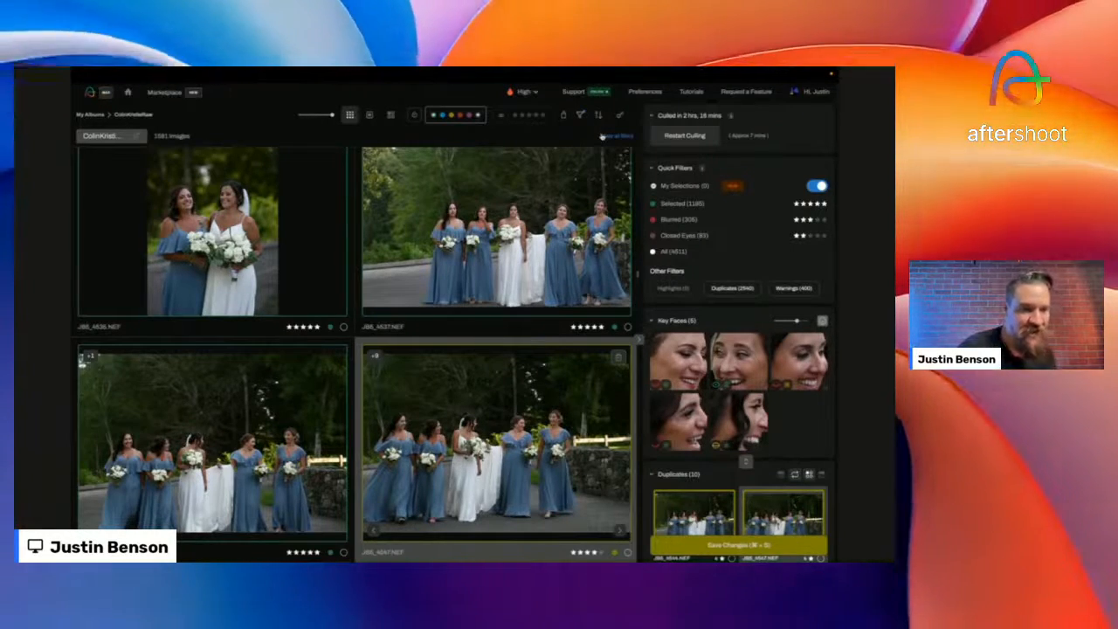
- Clear all filters, view the images with the white color label, and return to the start of the full album
click(610, 140)
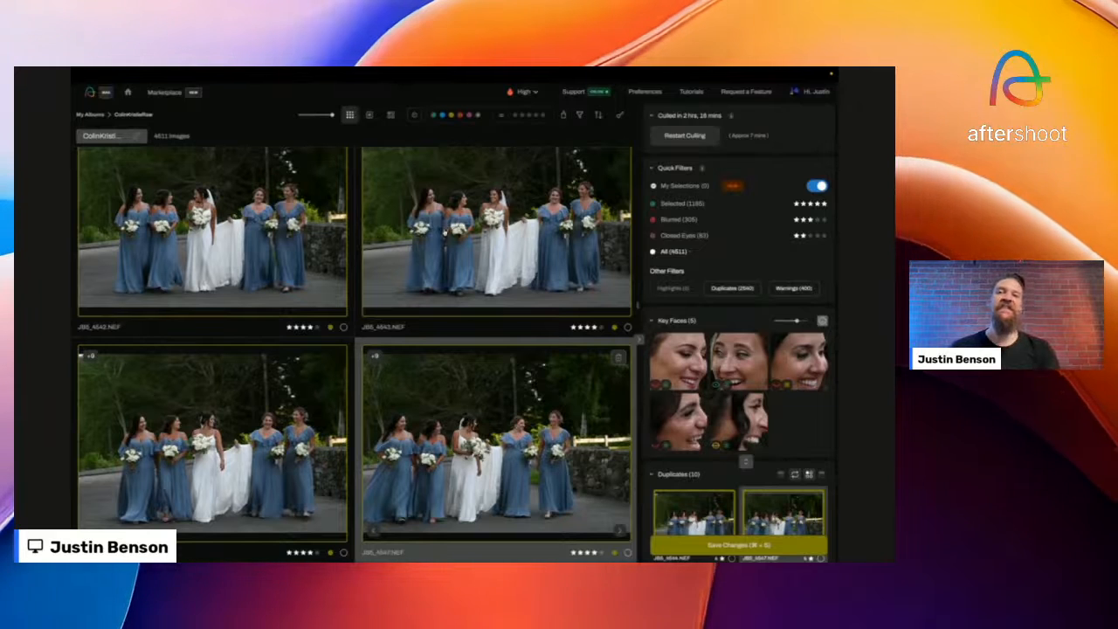
click(478, 116)
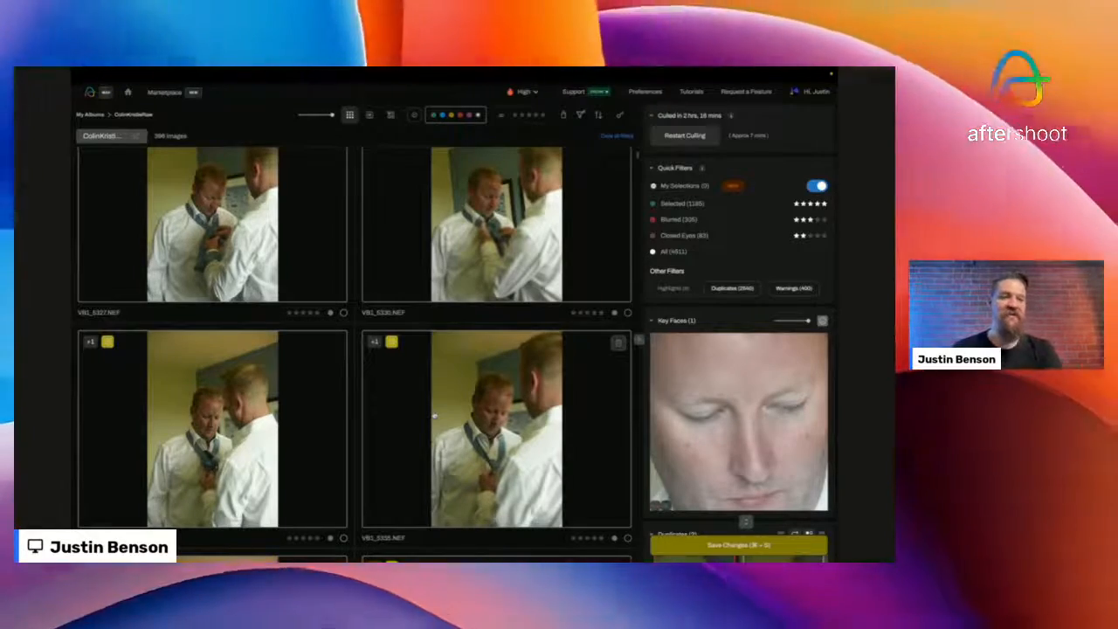
scroll(434, 417, up, 5)
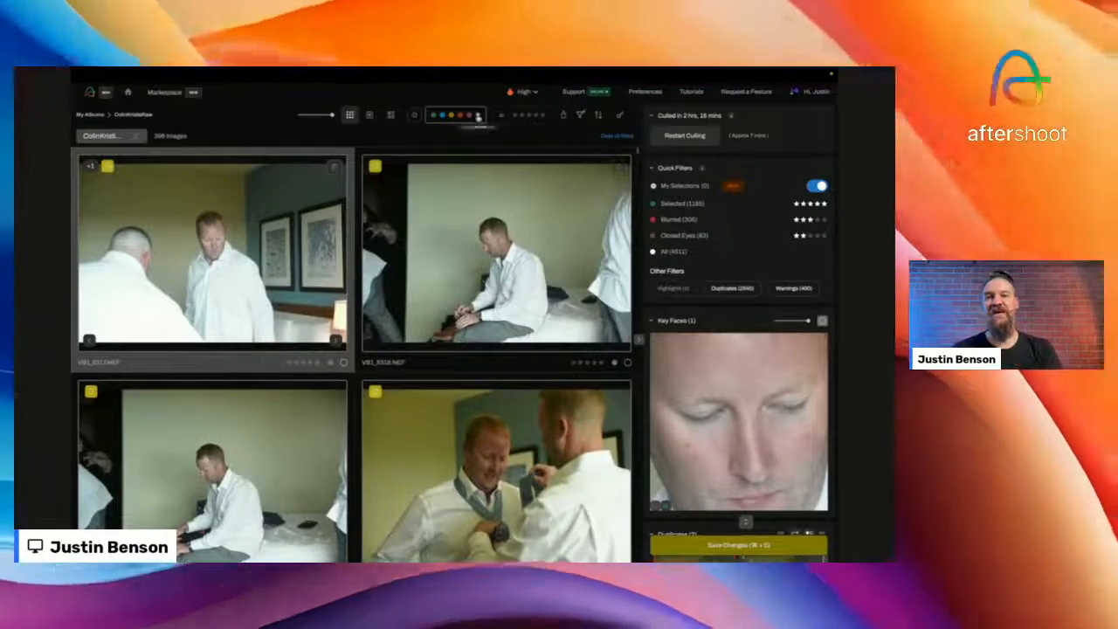
scroll(489, 349, up, 2)
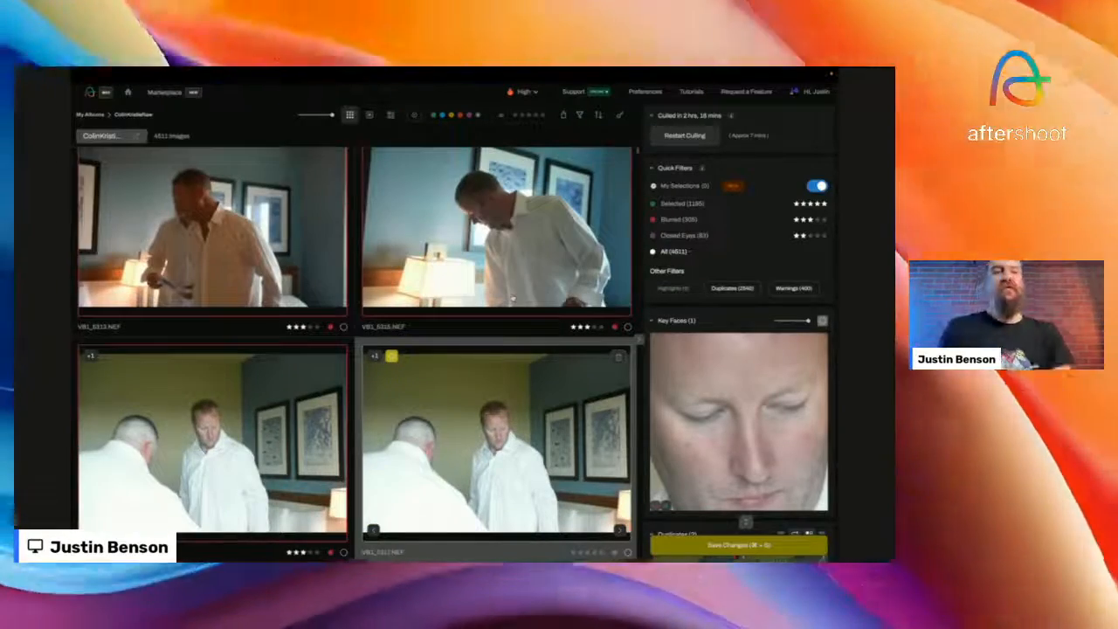
scroll(354, 350, up, 2)
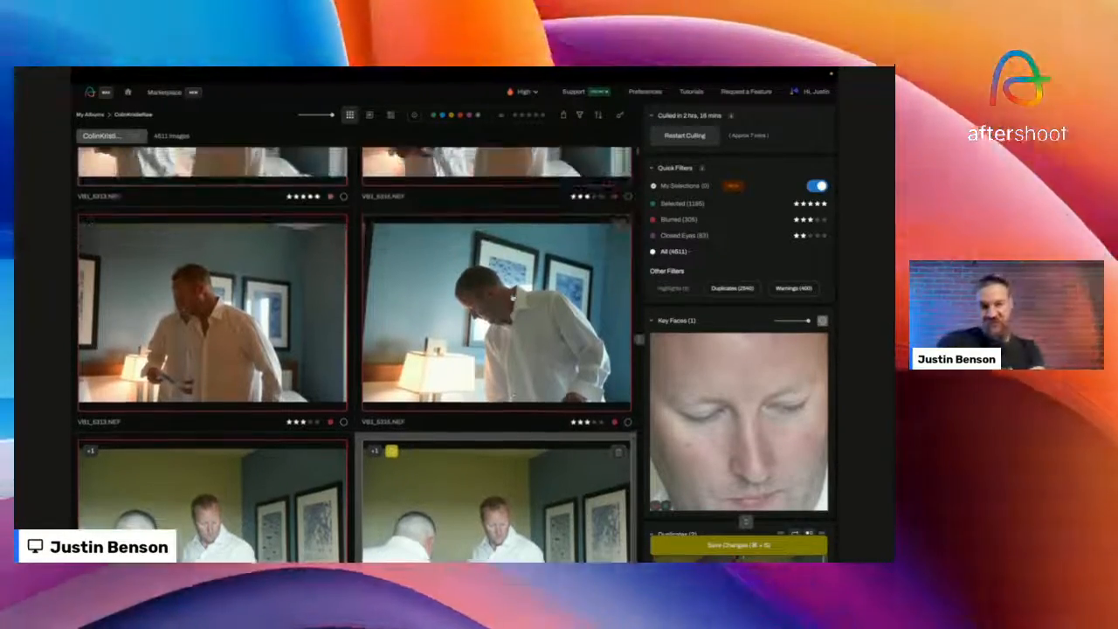
scroll(513, 299, up, 3)
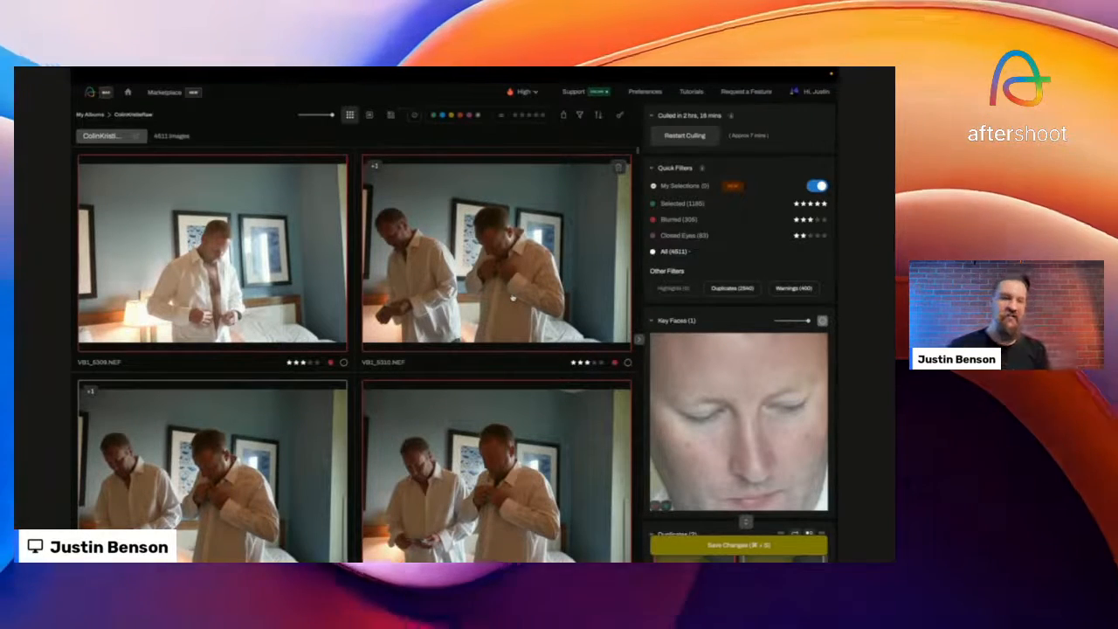
- View the images flagged with Warnings, and switch to the Selected quick filter
click(792, 288)
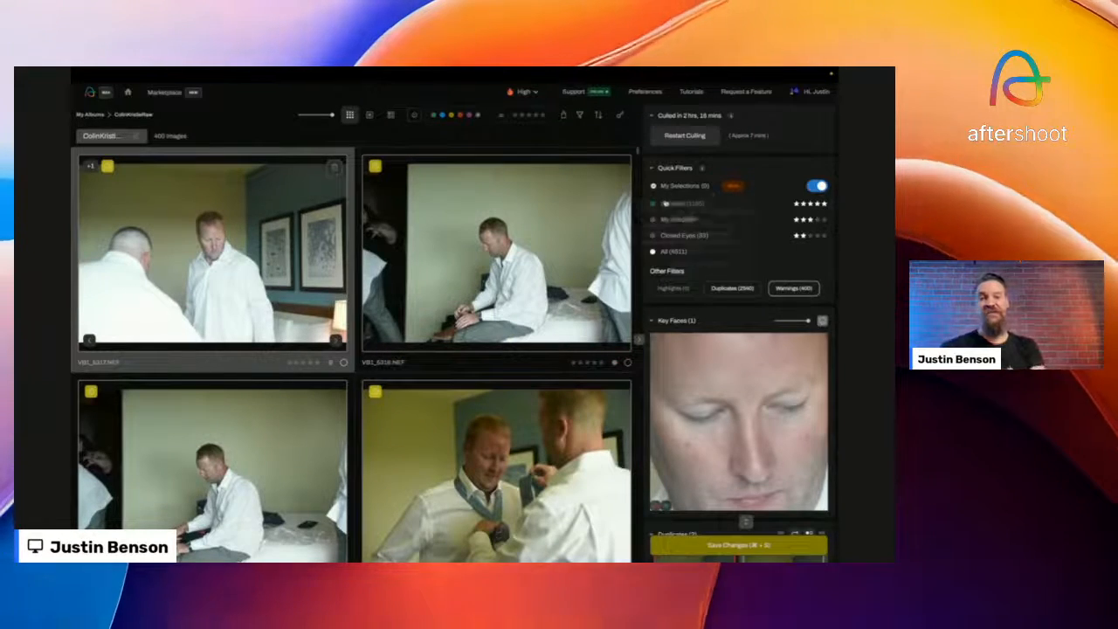
click(673, 204)
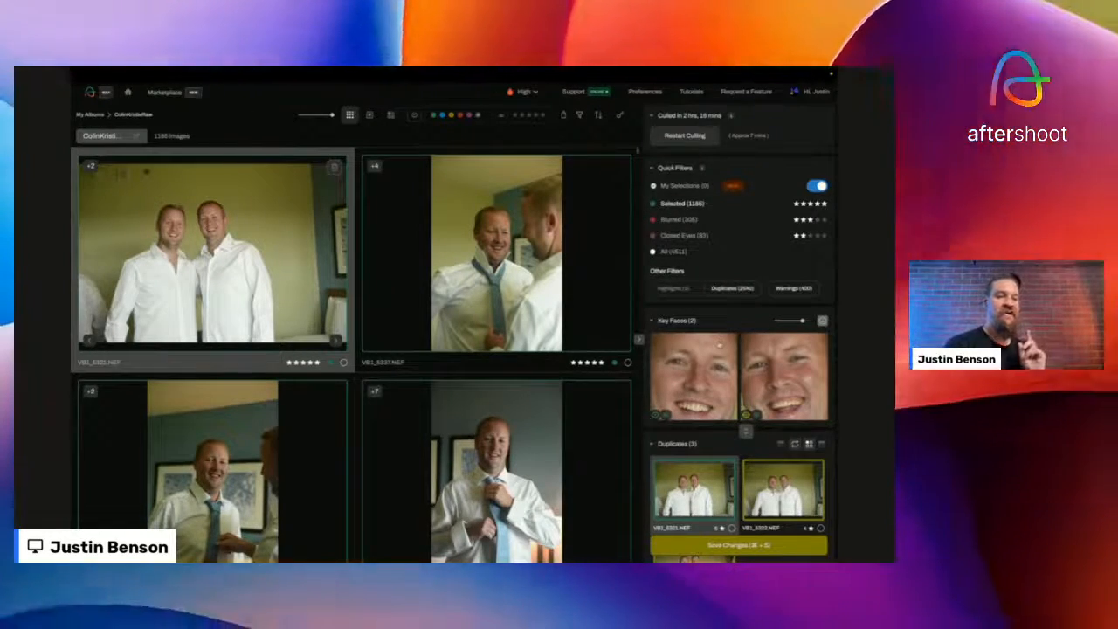
- Enter spray can mode, inspect its left-click action options, and exit the mode
click(565, 116)
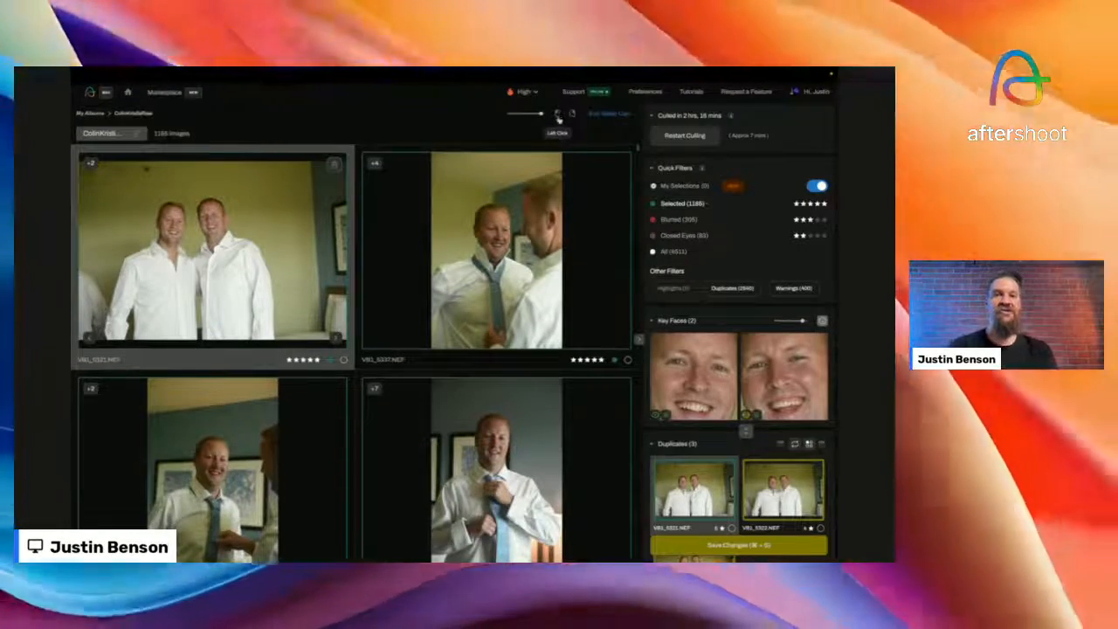
click(558, 116)
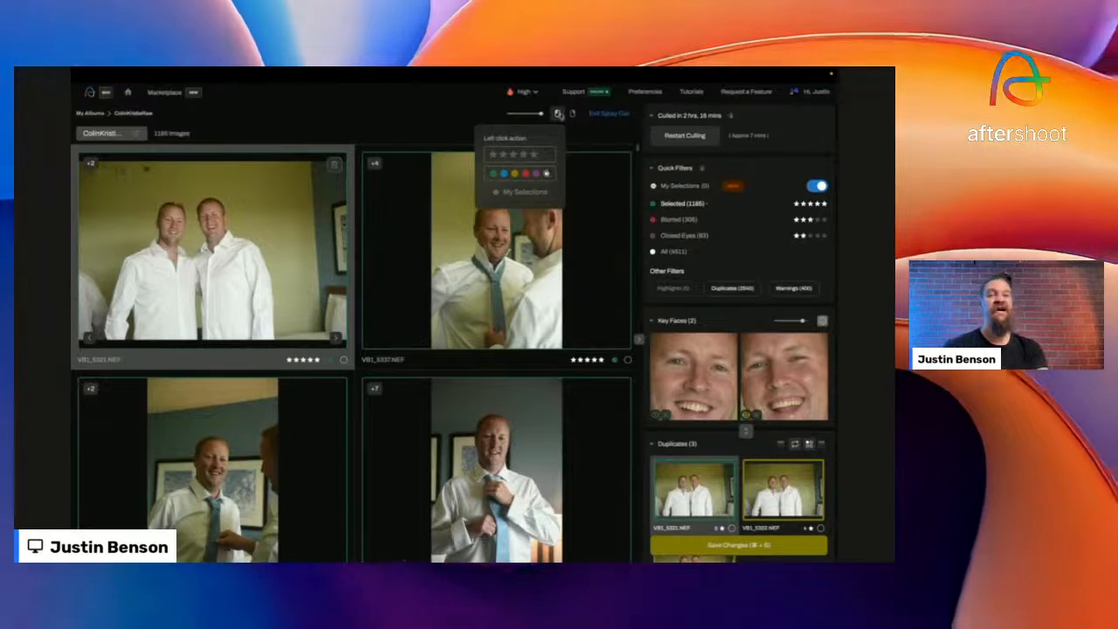
click(559, 114)
click(603, 115)
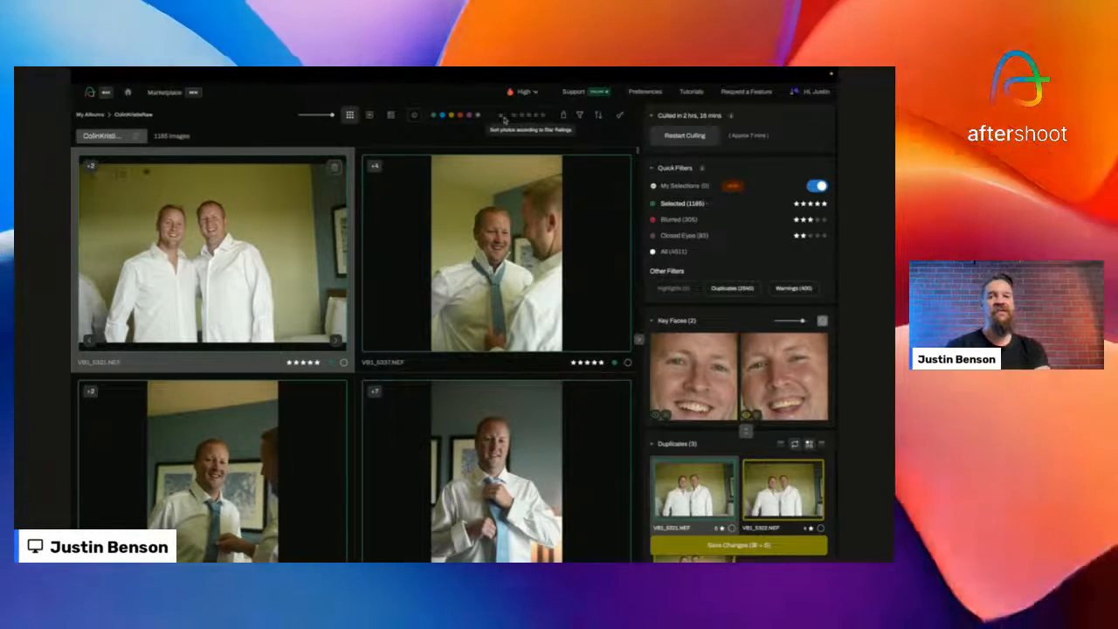
- Try the less-or-equal and greater-or-equal star rating filters, and return to the Selected images
click(502, 117)
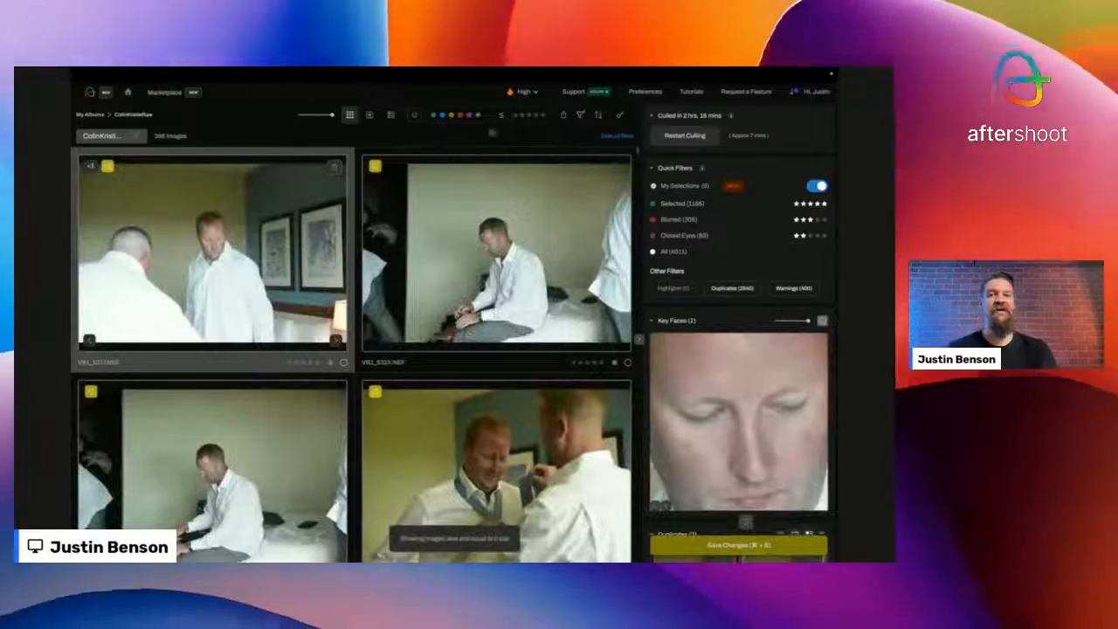
click(501, 115)
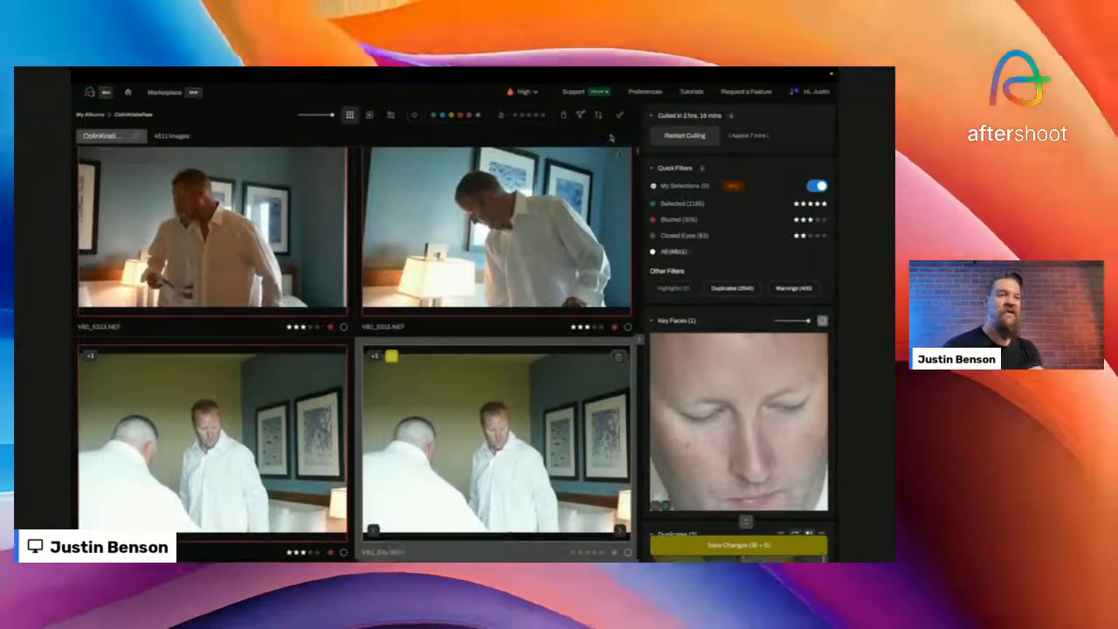
click(613, 138)
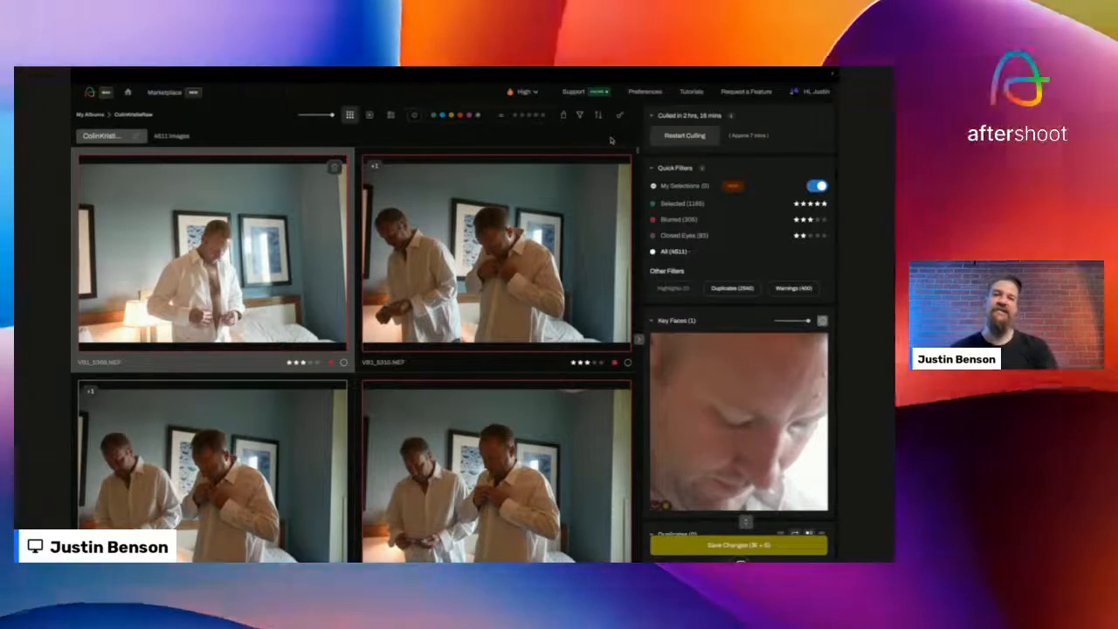
click(666, 204)
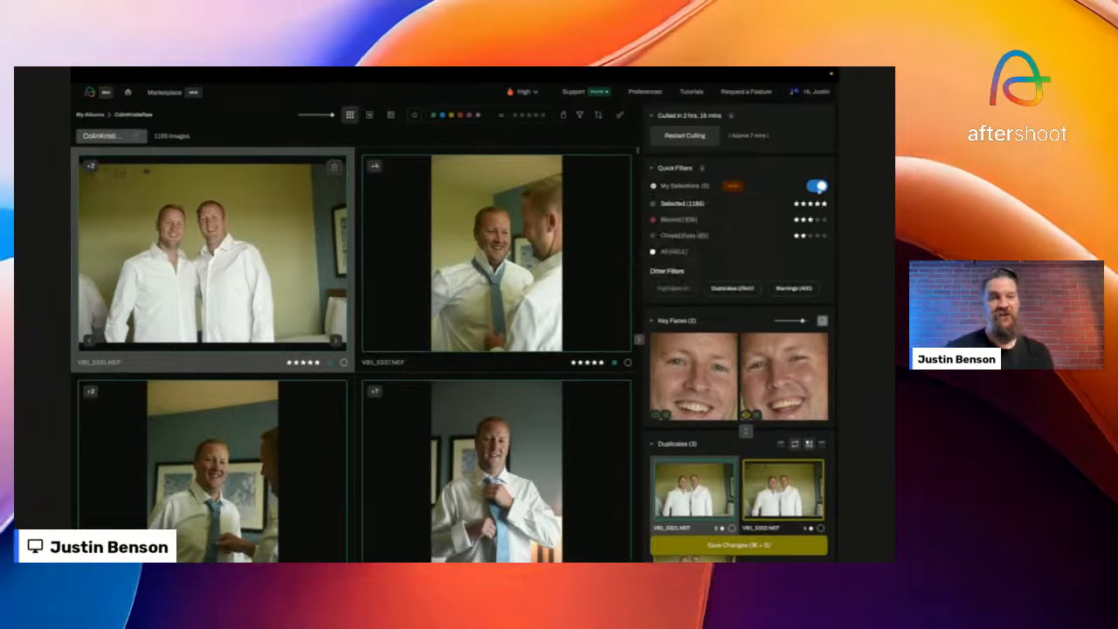
- Flag the first photo of the two men in white shirts for My Selections and remove the flag again
click(819, 186)
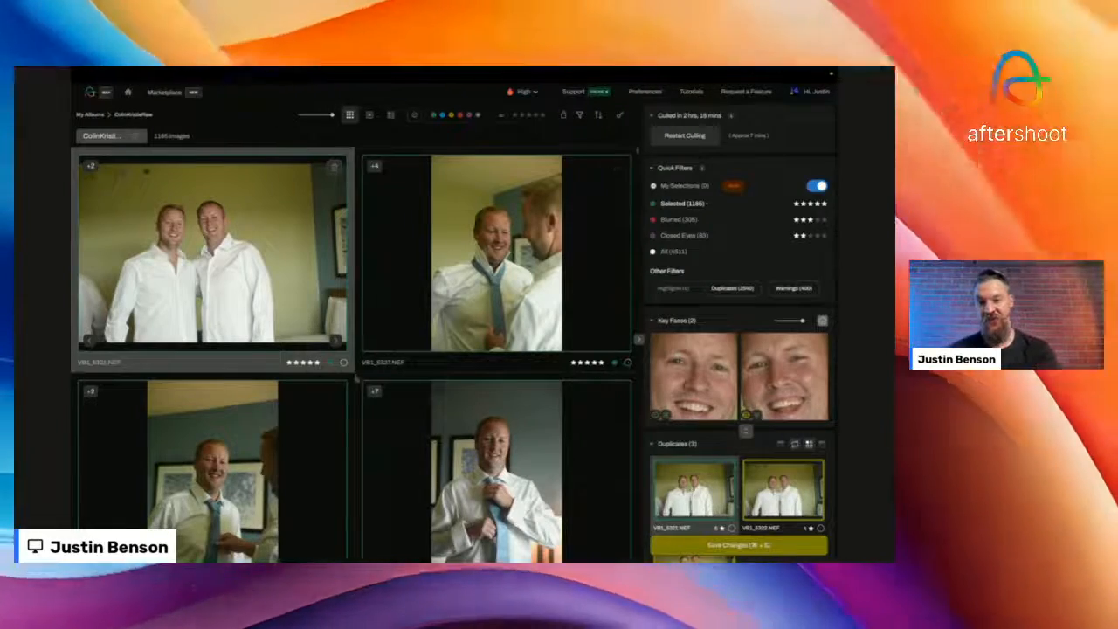
click(343, 362)
mouse_move(695, 200)
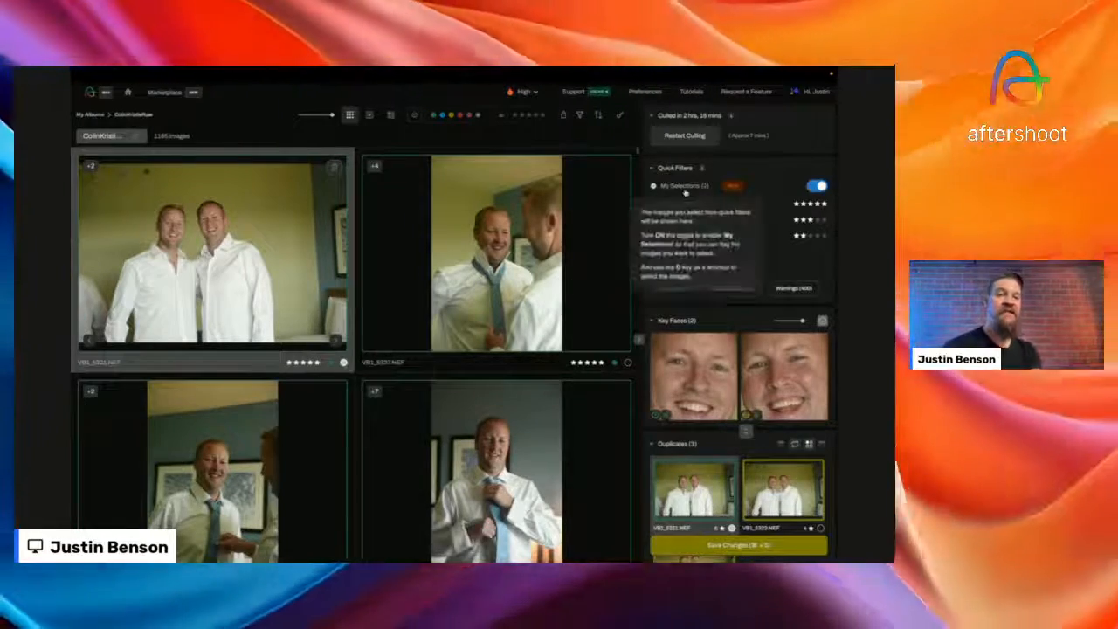
click(343, 363)
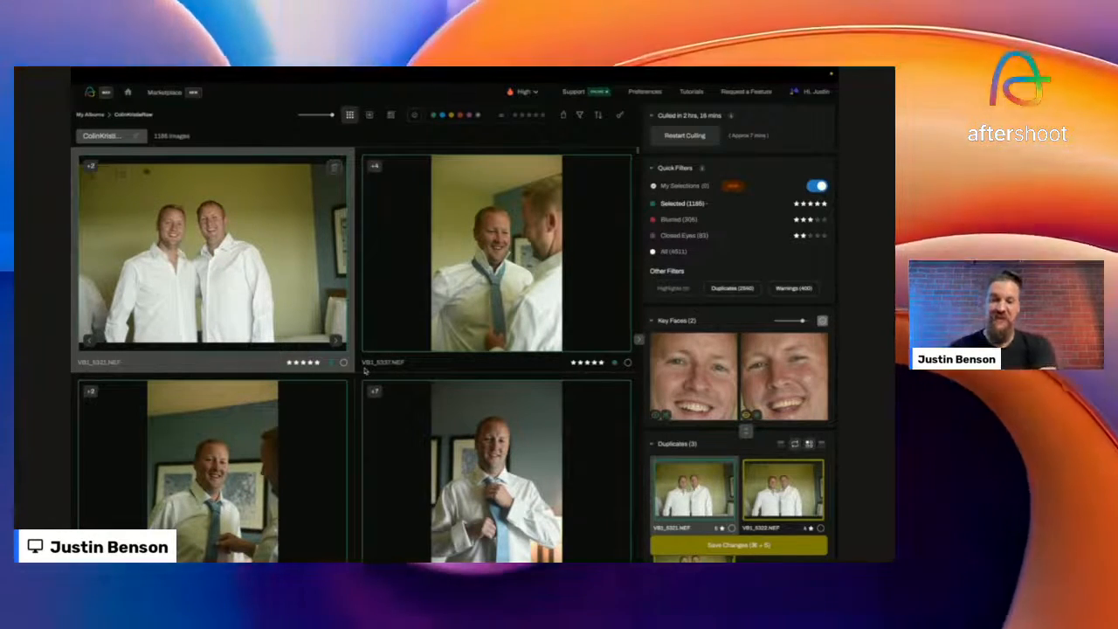
- Reopen spray can mode and check the star, color and My Selections options for its left-click action
scroll(284, 322, down, 3)
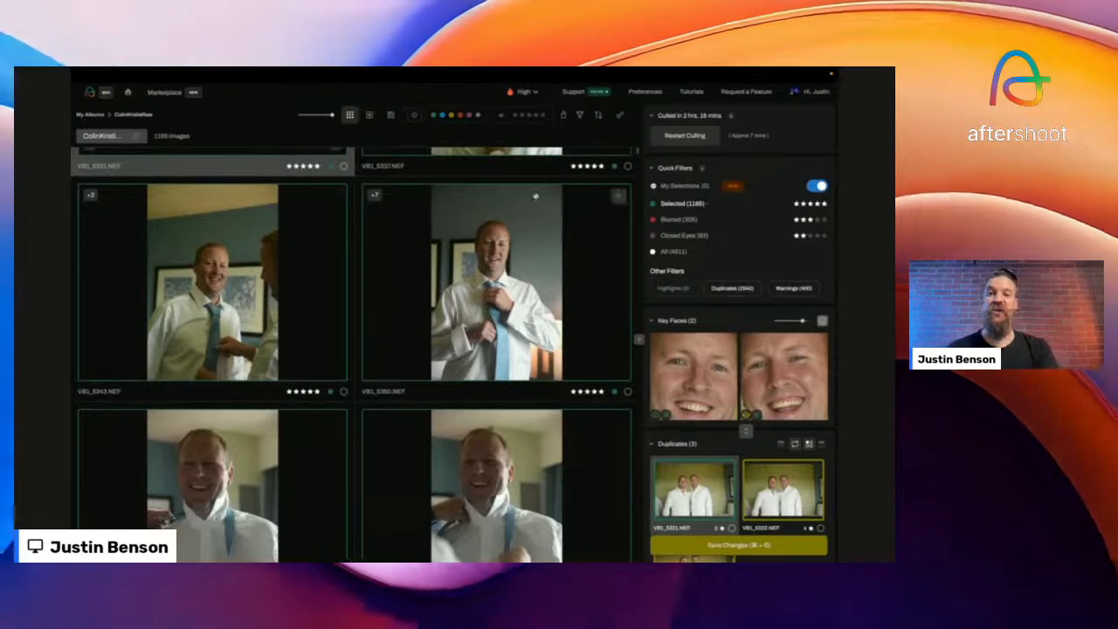
click(562, 115)
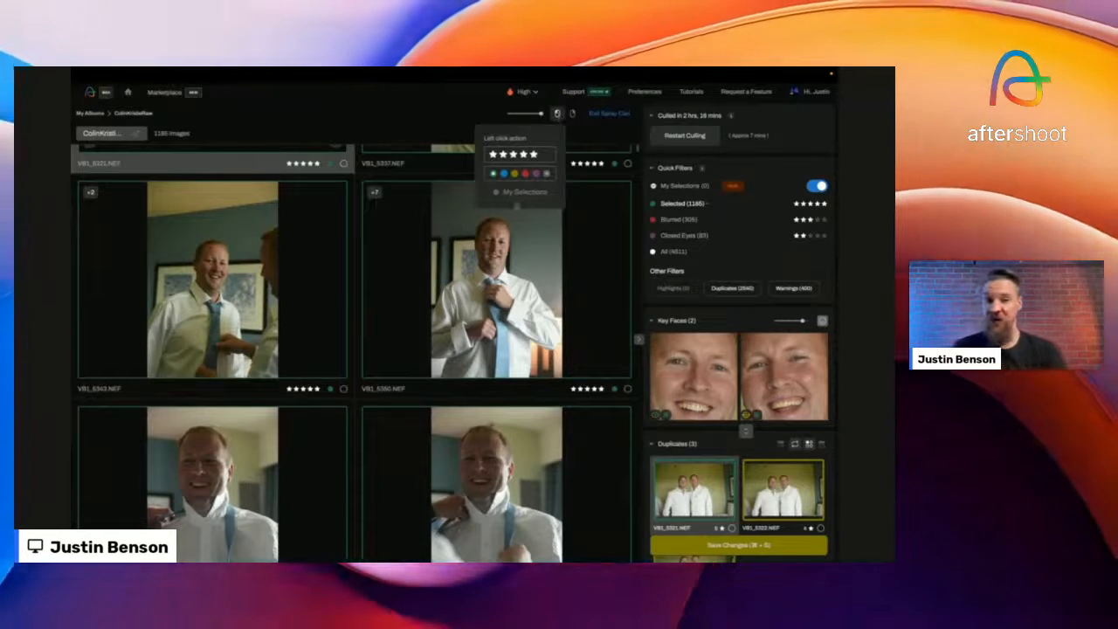
click(559, 114)
- Add the tie-adjusting photo VB1_5337.NEF to My Selections and select VB1_5350.NEF in the grid
scroll(490, 298, up, 3)
click(490, 298)
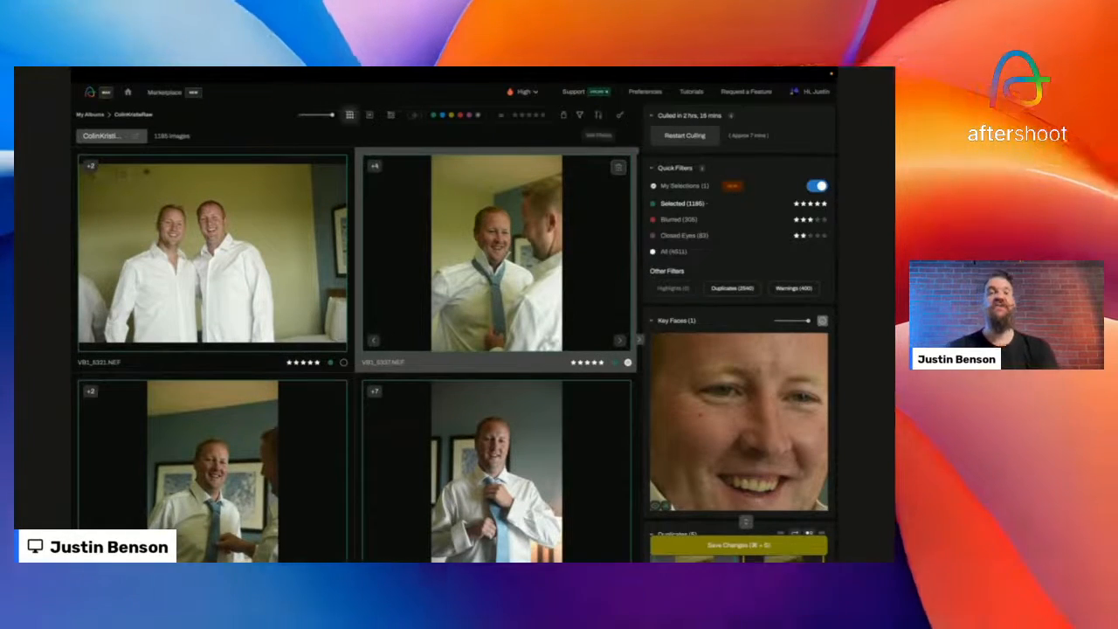
scroll(522, 361, down, 1)
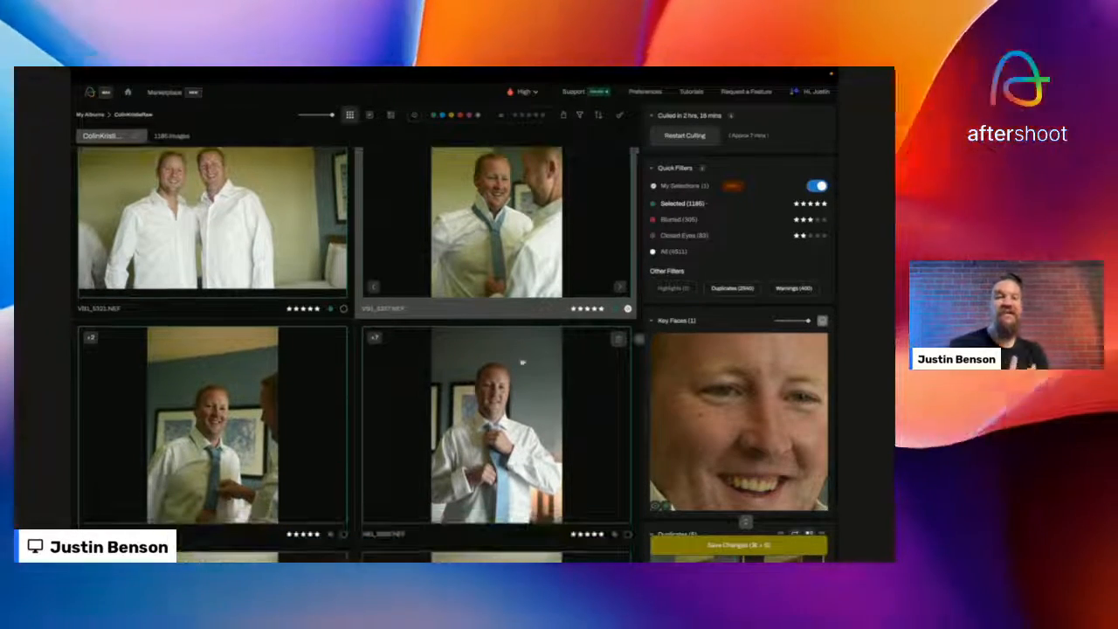
scroll(523, 361, down, 2)
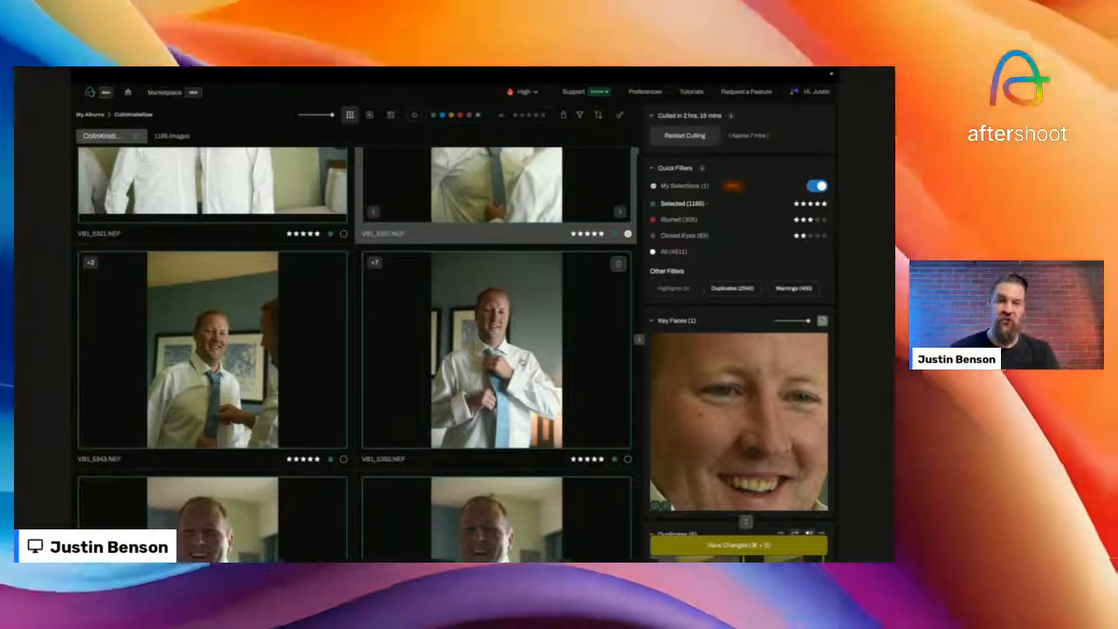
click(523, 361)
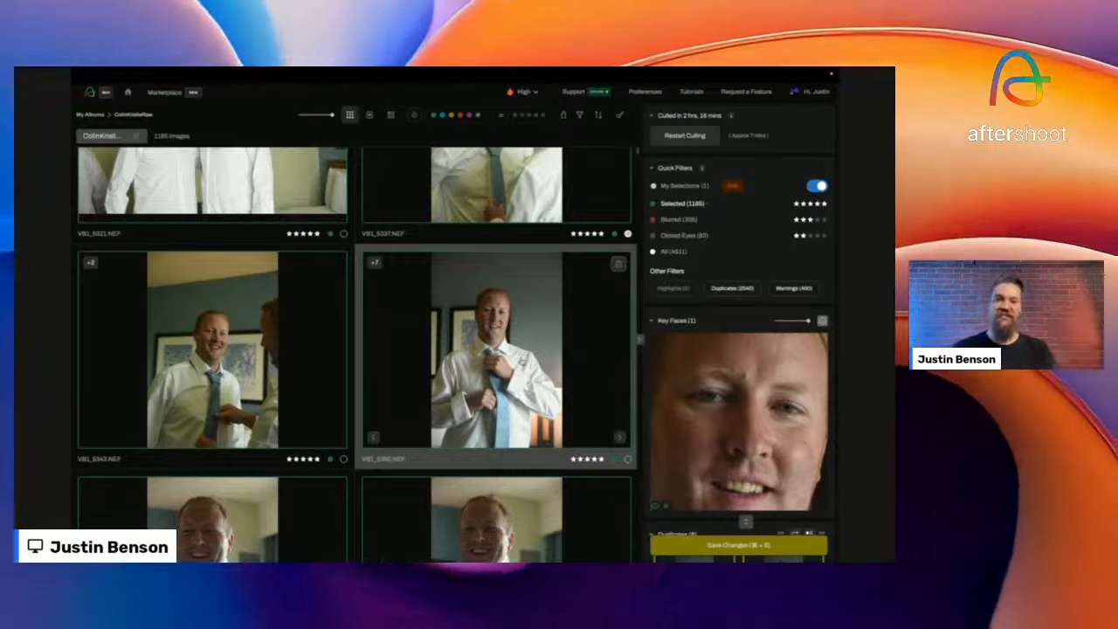
- Add photo VB1_5377.NEF of the two men fastening a cufflink to My Selections
scroll(522, 362, down, 15)
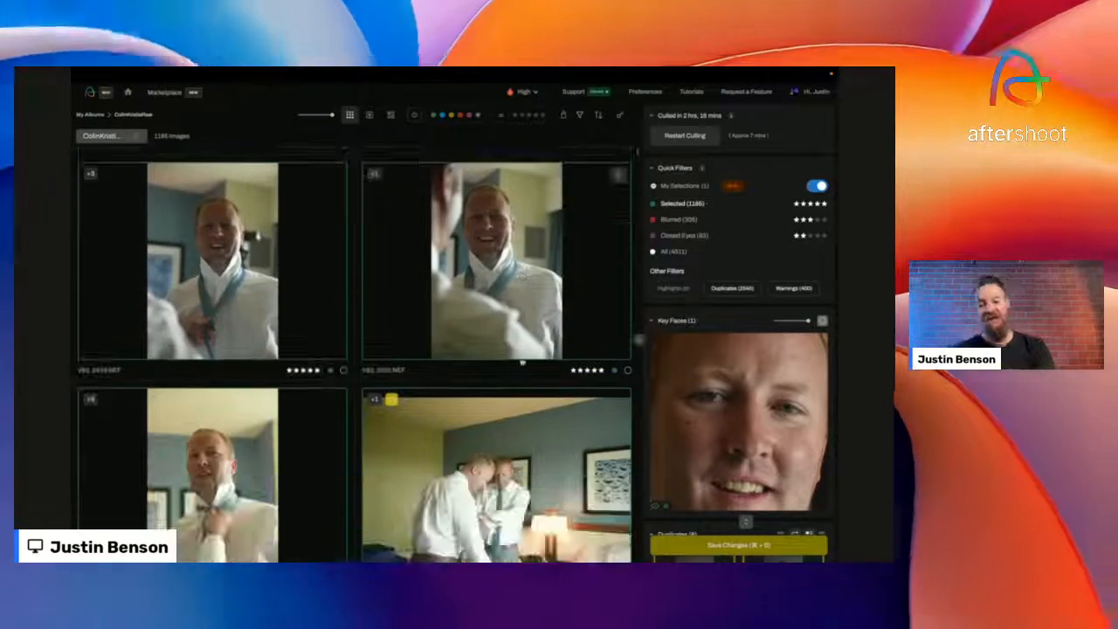
scroll(523, 362, down, 3)
click(523, 362)
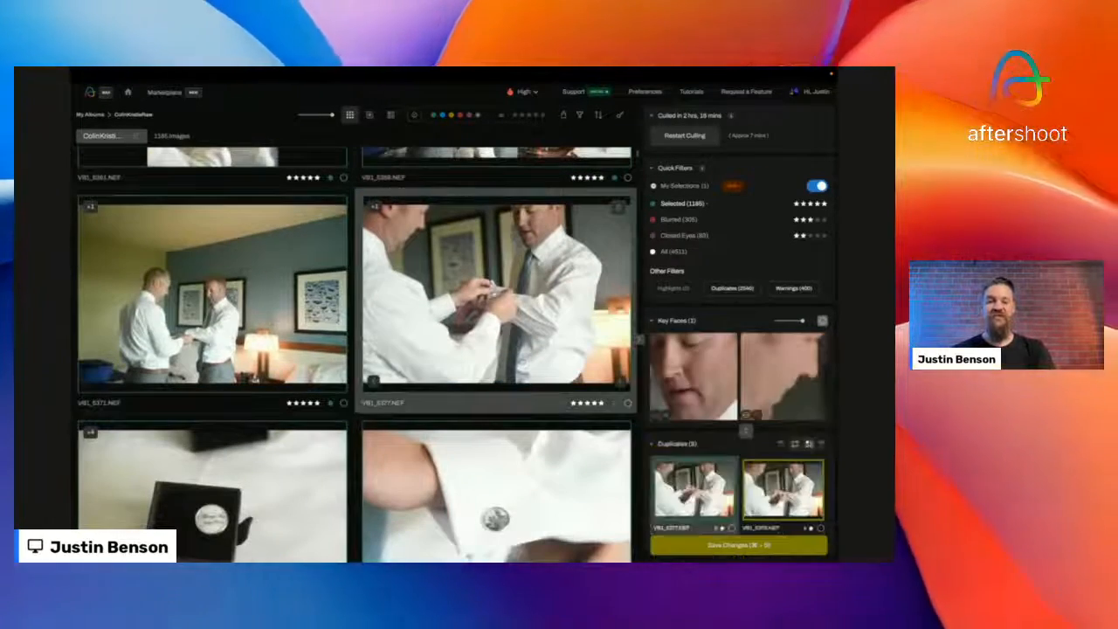
key(space)
- Add the black cufflink box photo and the cufflink close-up diagonally below it to My Selections
scroll(523, 362, down, 1)
scroll(440, 509, down, 3)
key(Right)
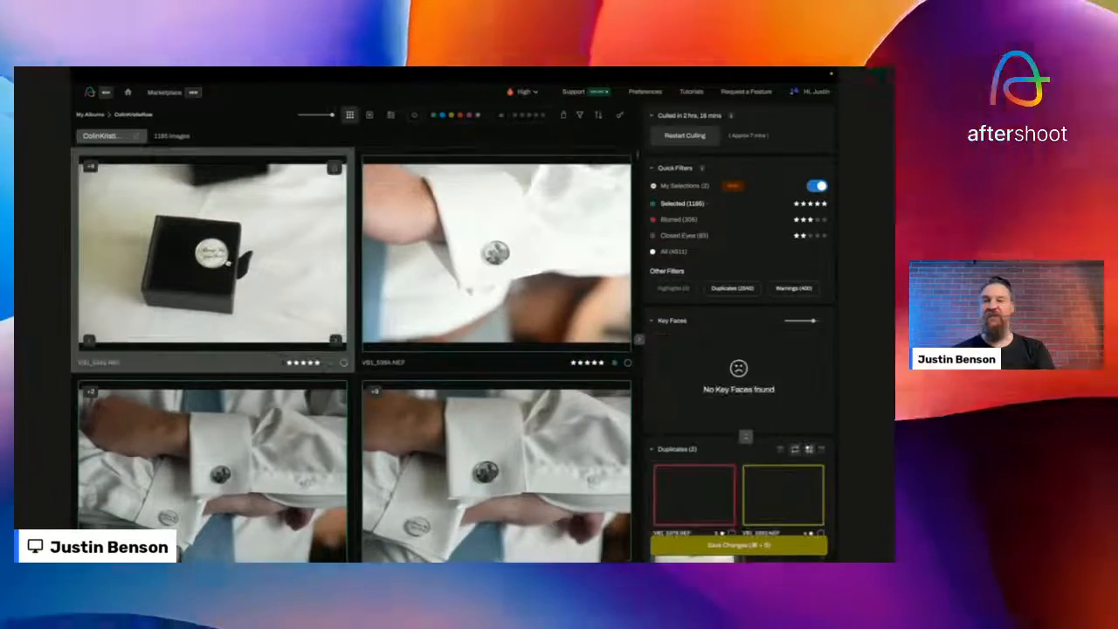
key(space)
click(483, 454)
key(space)
- Add the photo of the smiling man in a light blue tie putting on his jacket to My Selections
scroll(483, 454, down, 7)
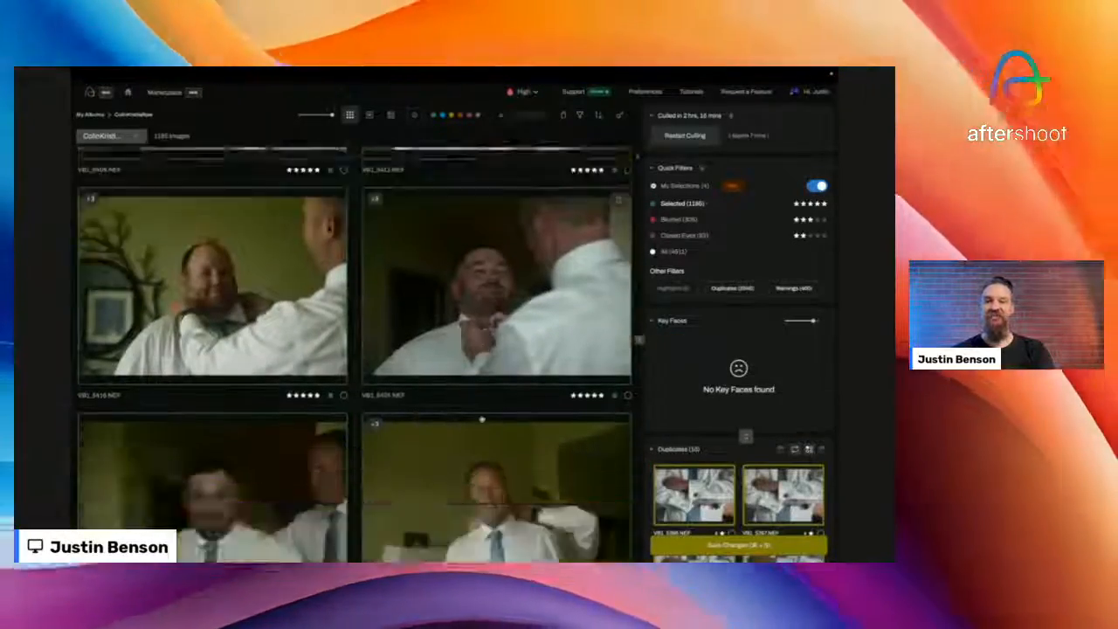
scroll(481, 420, down, 4)
click(479, 389)
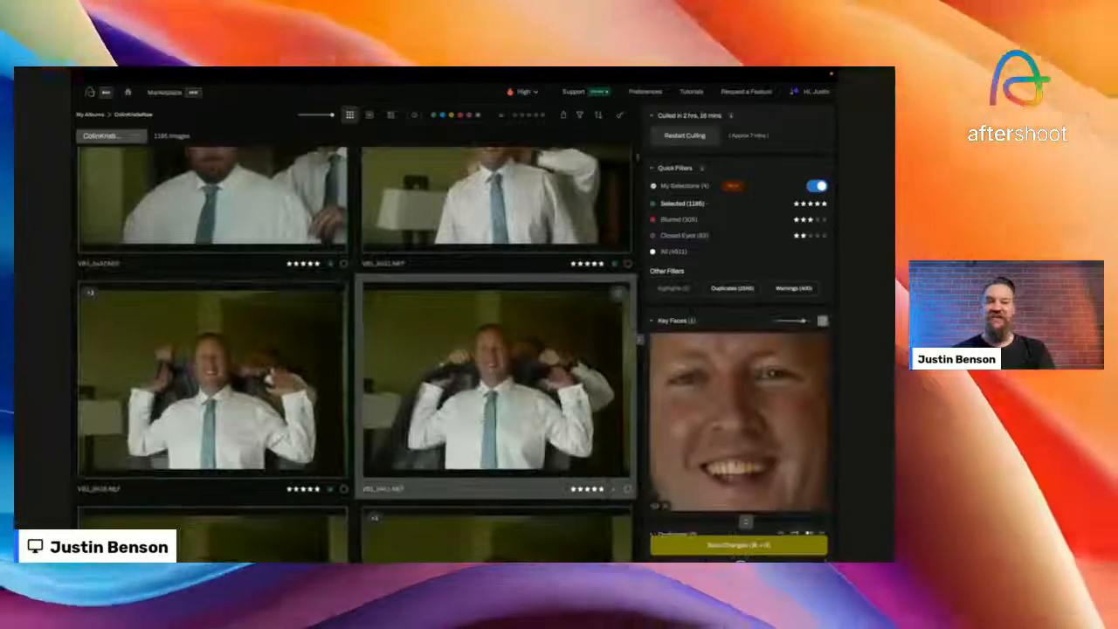
key(space)
scroll(478, 388, down, 3)
scroll(478, 388, down, 8)
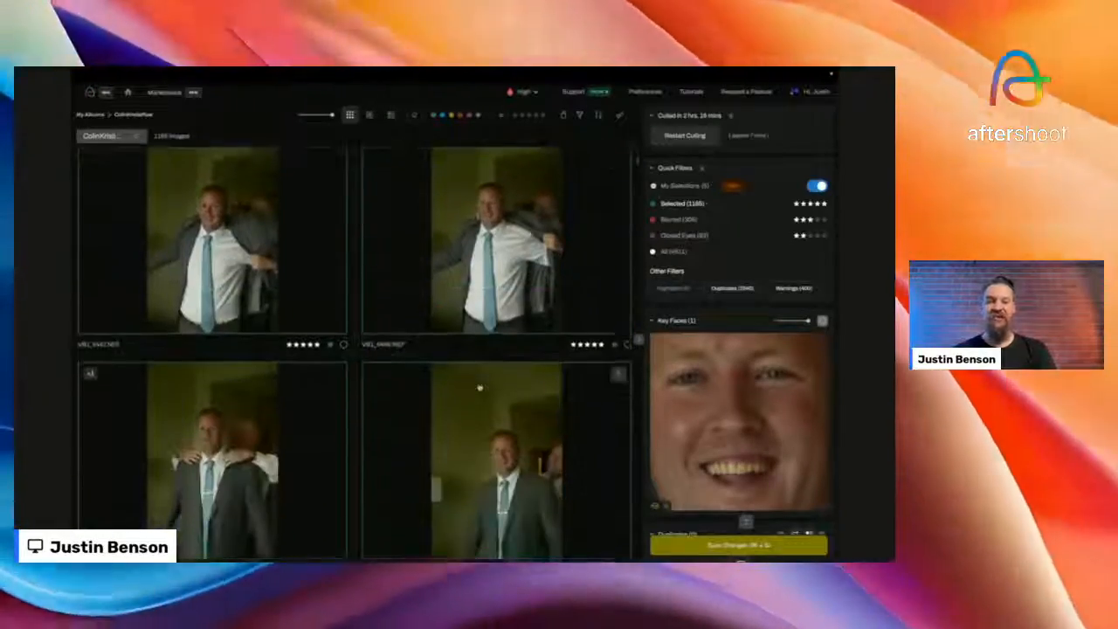
- Add the photo of the man in the grey suit turning towards the man in the white shirt to My Selections
scroll(478, 389, down, 2)
click(485, 415)
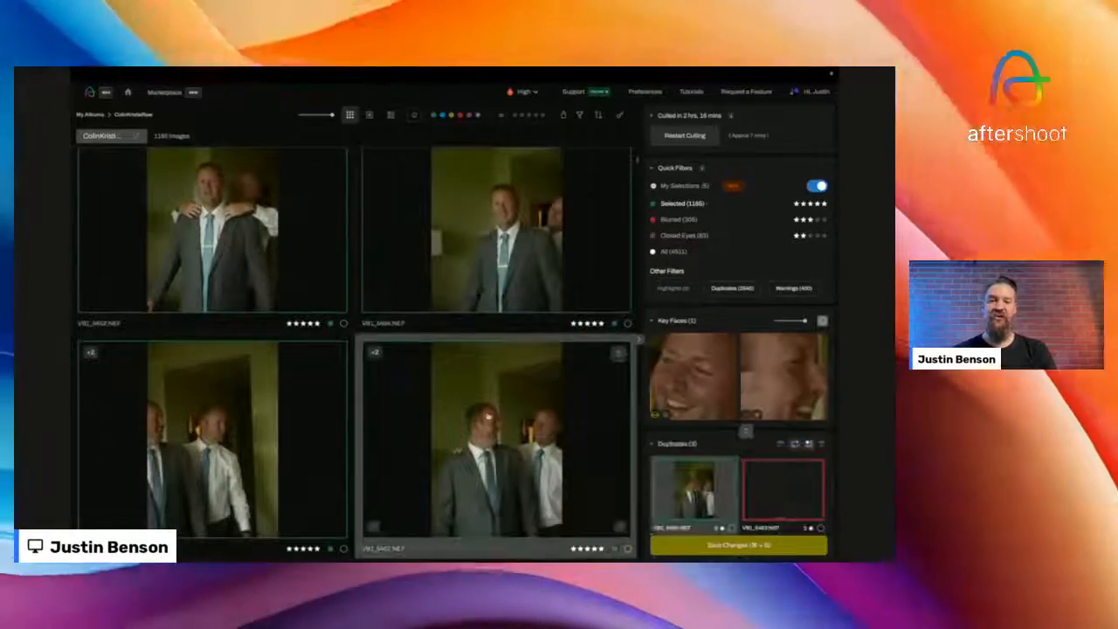
key(space)
scroll(487, 415, down, 4)
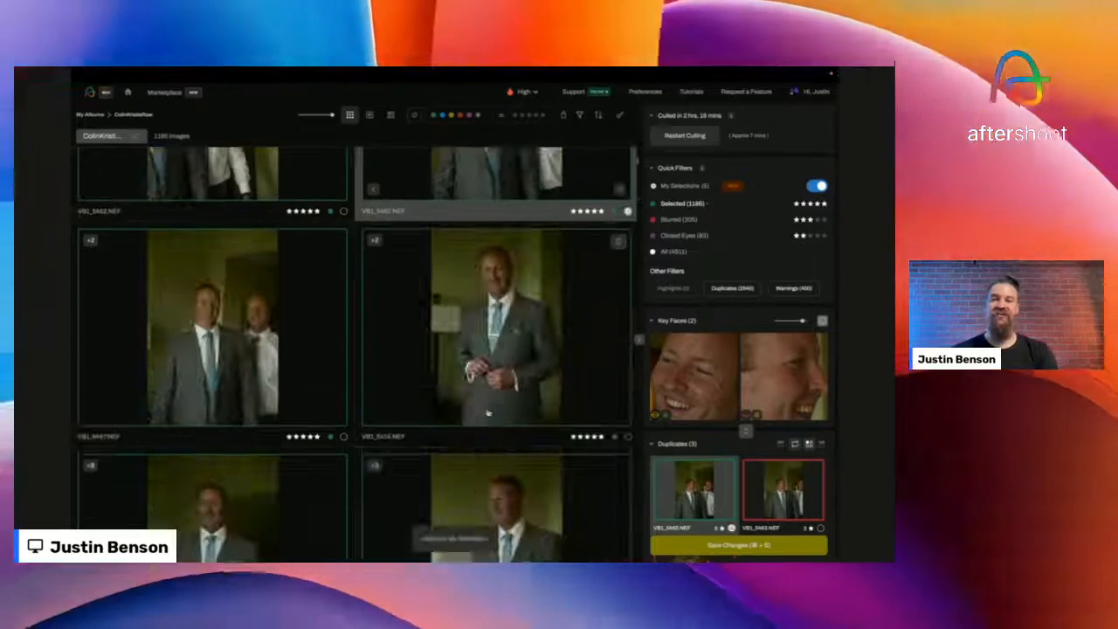
- Add the two standing portraits of the man in the grey suit with his hands at his jacket to My Selections
click(486, 363)
key(space)
scroll(486, 362, down, 1)
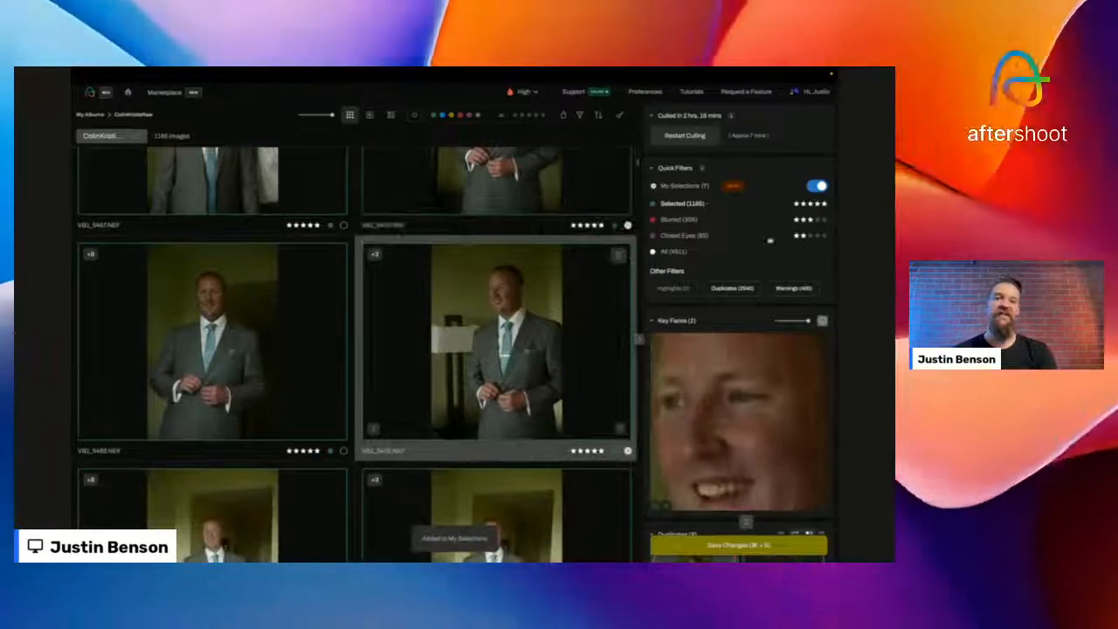
- Filter the album to My Selections and review the hand-picked photos
click(682, 186)
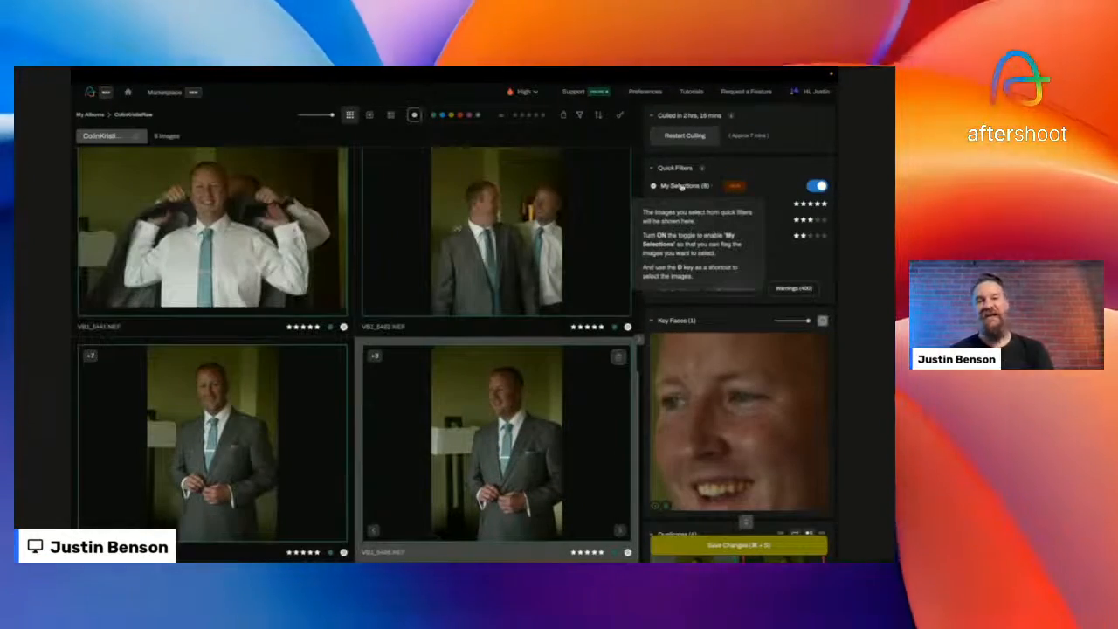
scroll(500, 290, up, 5)
scroll(500, 290, down, 5)
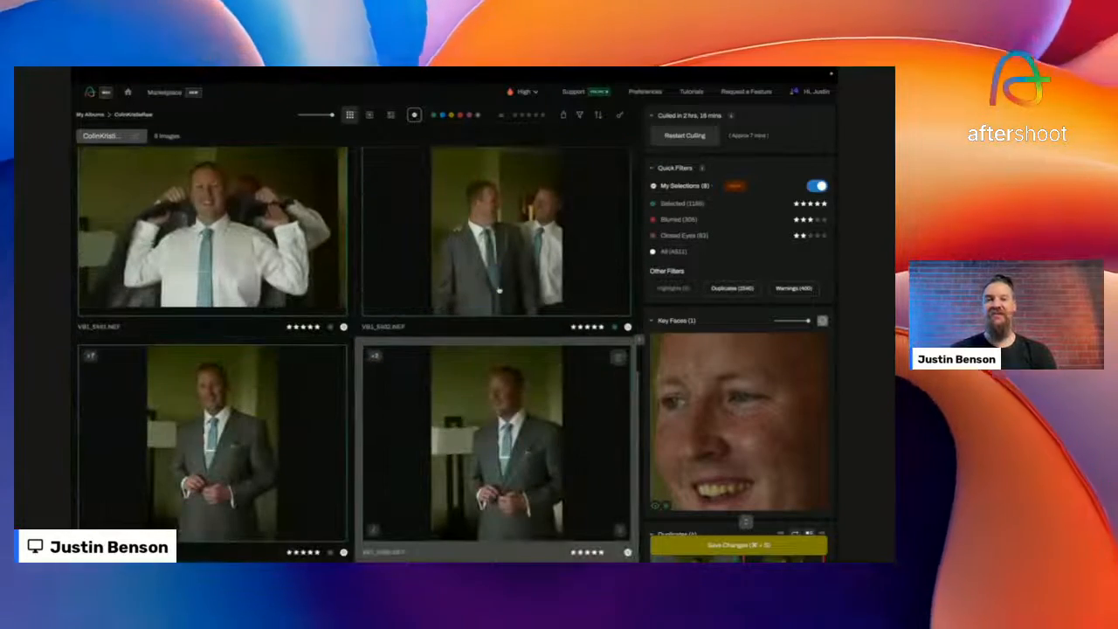
scroll(499, 291, up, 4)
scroll(499, 291, down, 4)
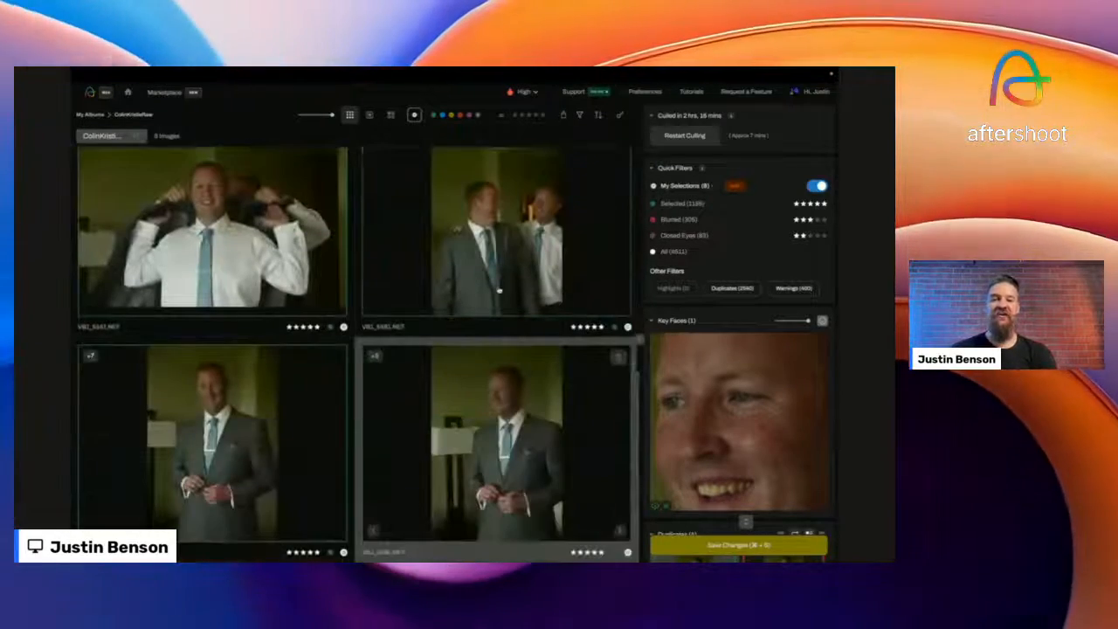
scroll(499, 291, up, 4)
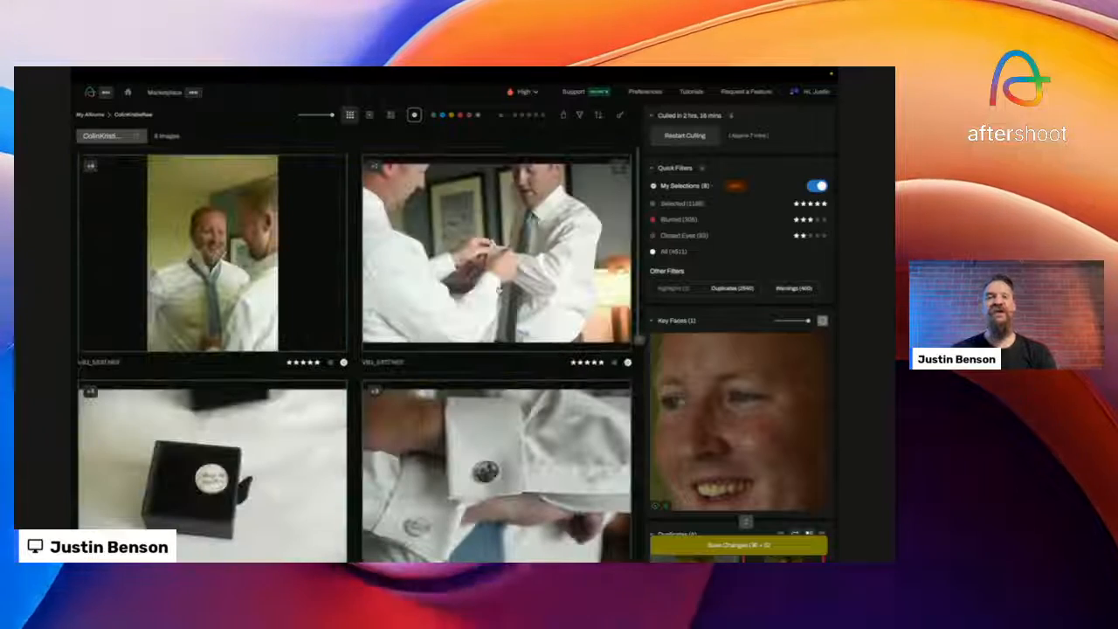
scroll(340, 285, down, 5)
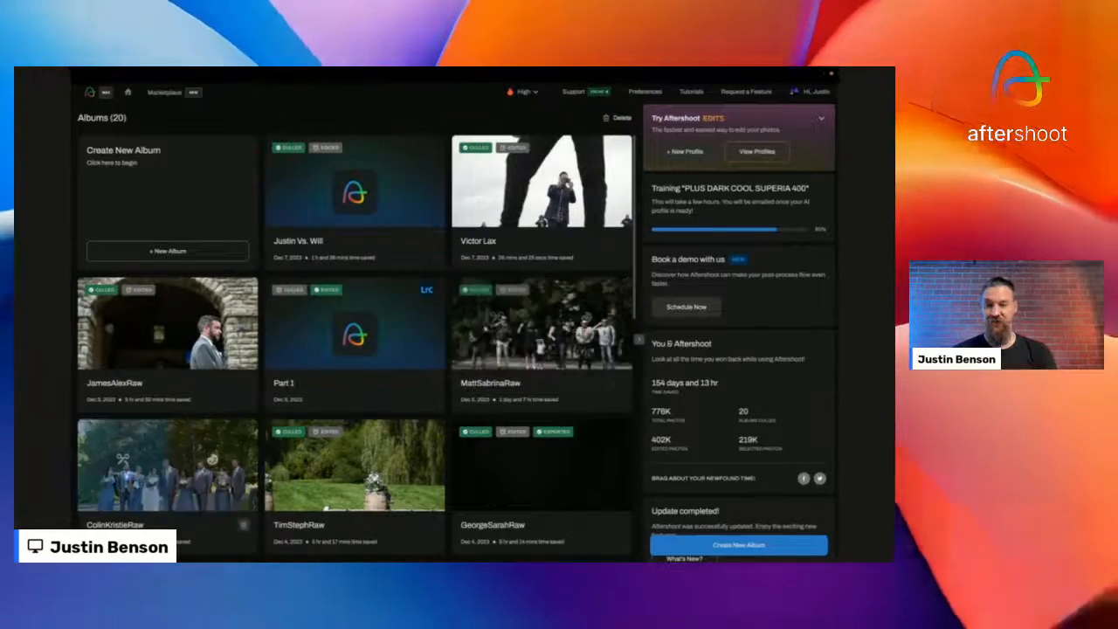
- Reopen the wedding album with the bridal party cover and add the cufflink close-up's duplicate VB1_5396.NEF to My Selections
click(122, 477)
scroll(474, 342, down, 3)
scroll(474, 343, up, 2)
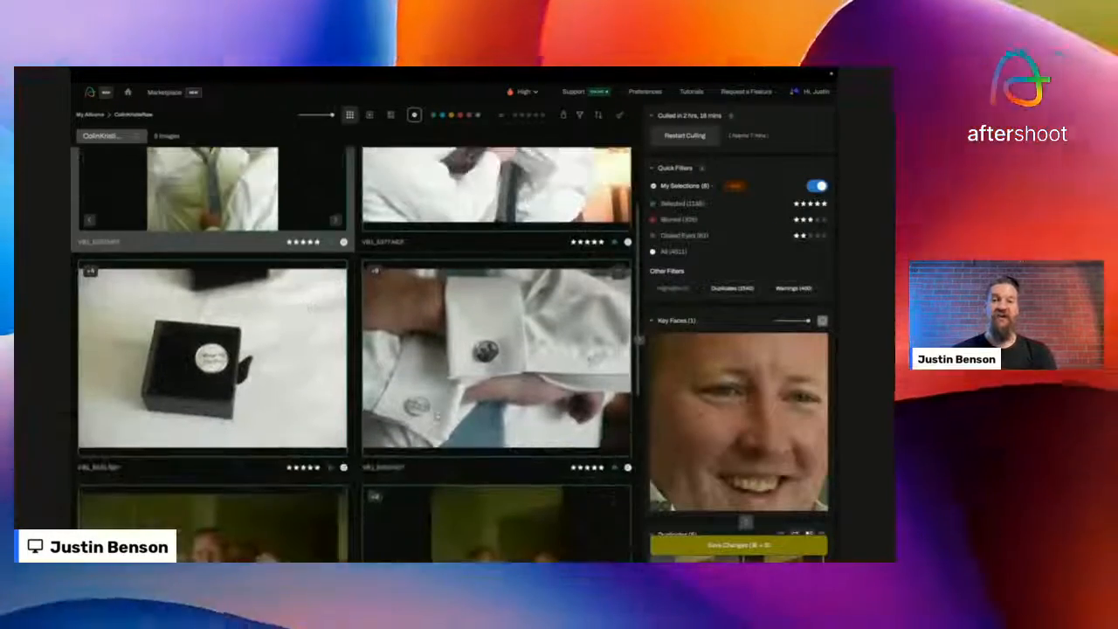
click(474, 342)
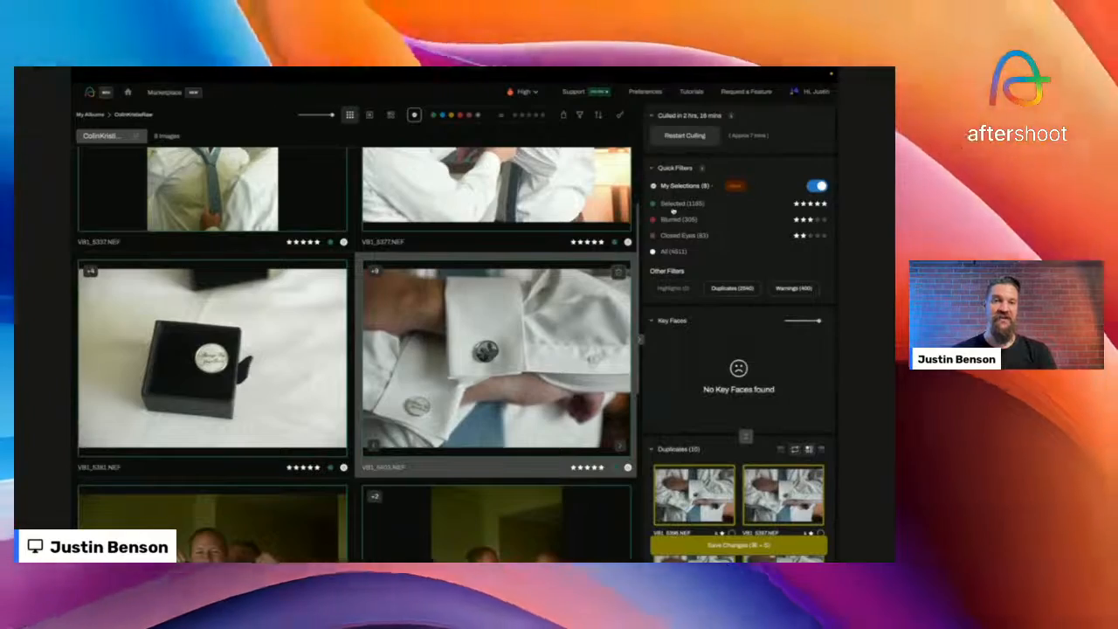
- Browse the cufflink photos under the Selected filter and compare them with those in My Selections
click(674, 211)
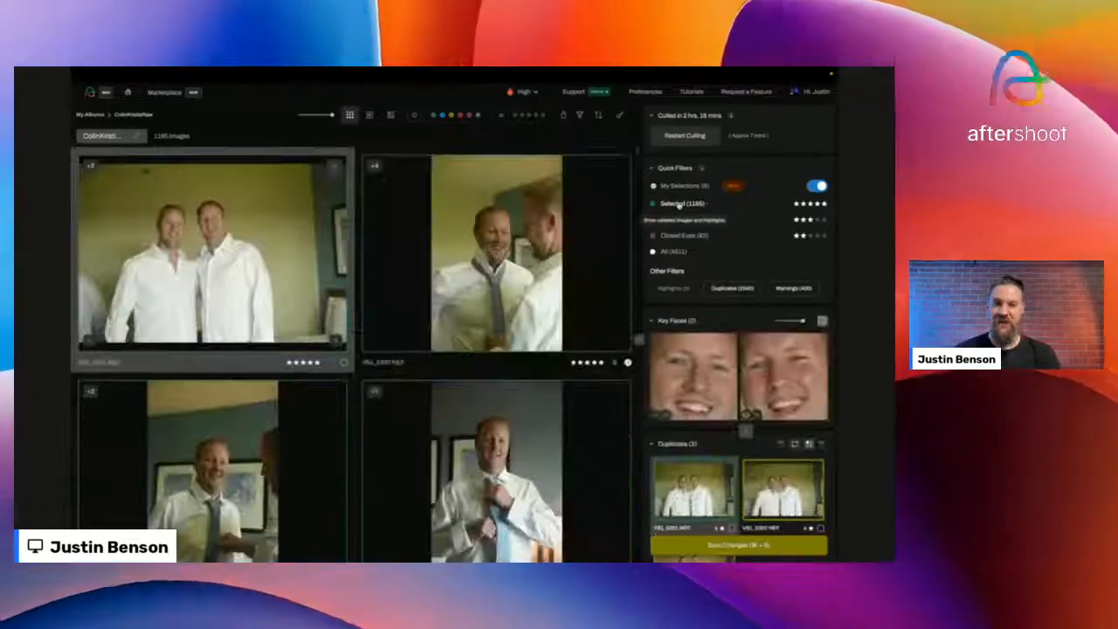
scroll(539, 367, down, 3)
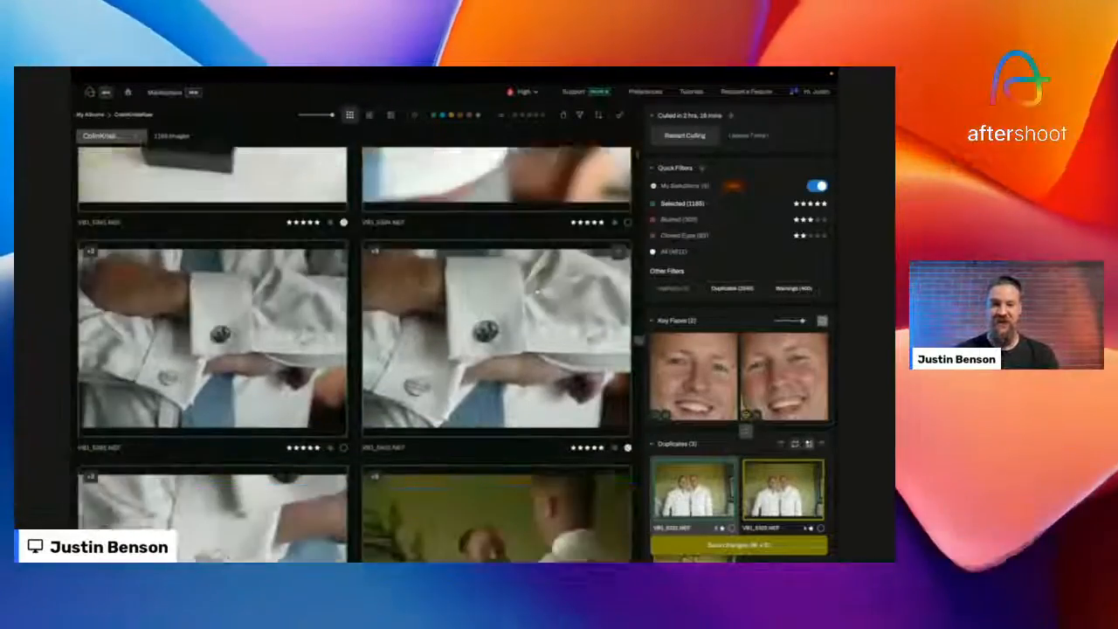
click(678, 185)
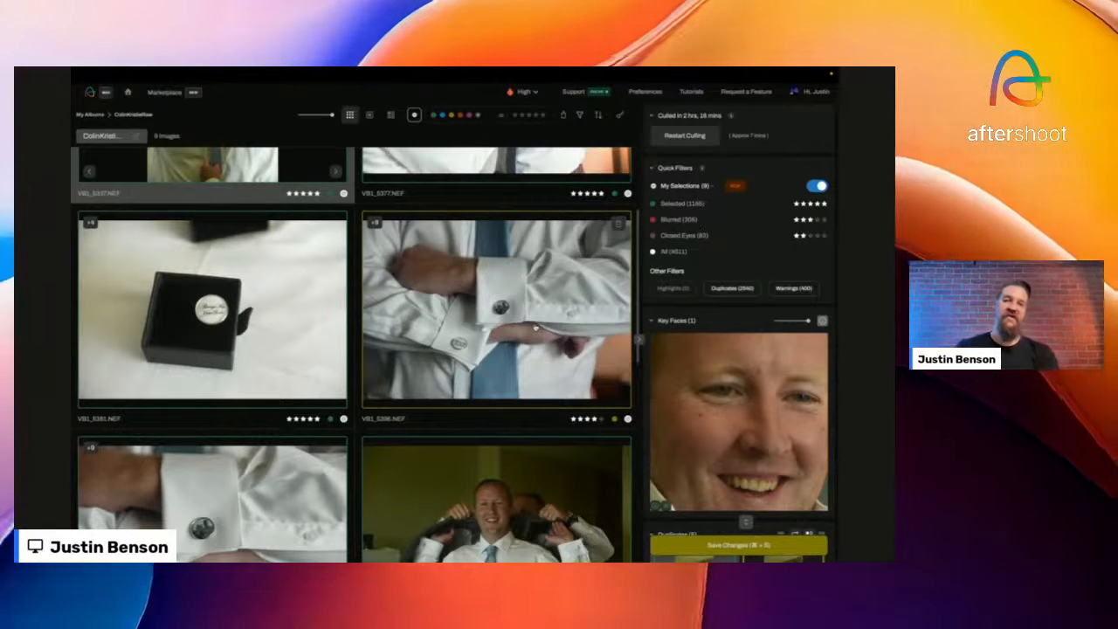
- Filter the album to Blurred images and inspect the enlarged photo of the four suited men in the casino
click(676, 222)
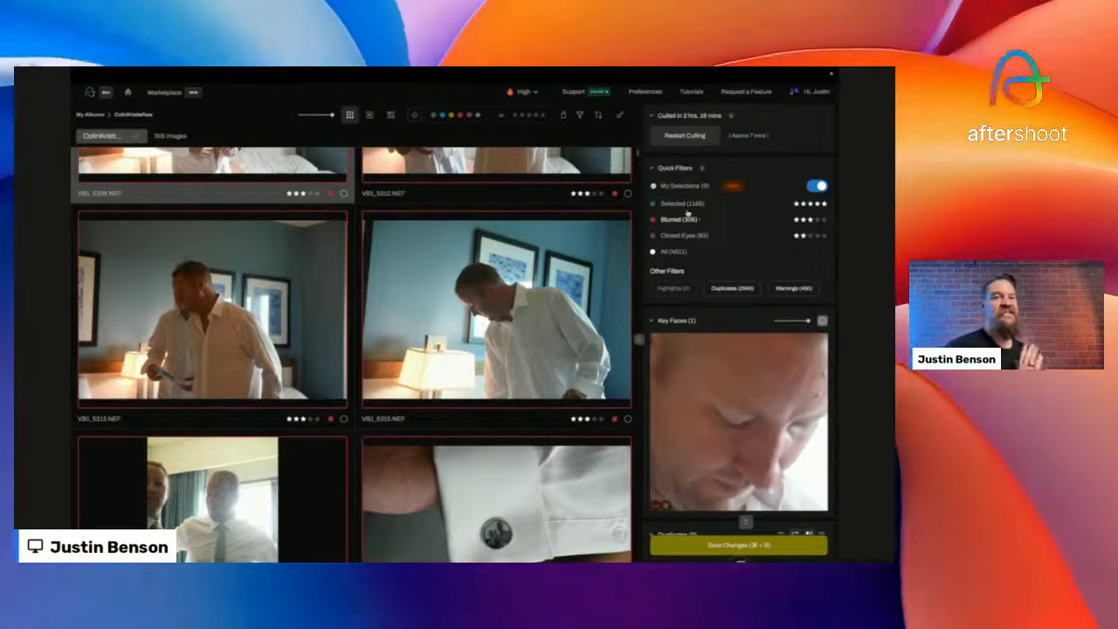
scroll(496, 376, down, 10)
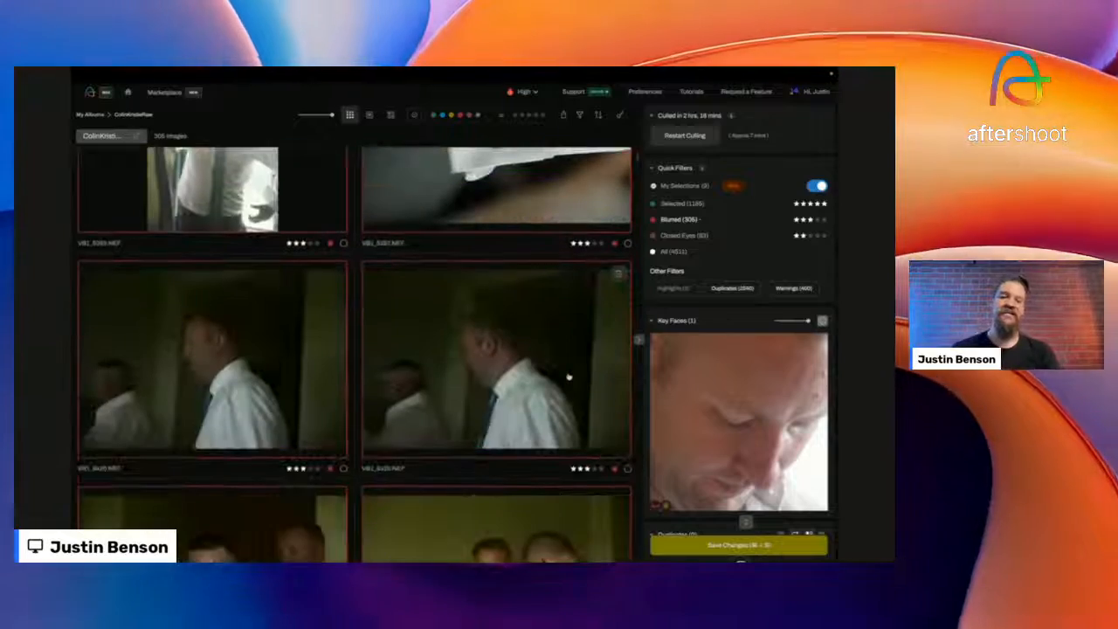
scroll(568, 378, down, 5)
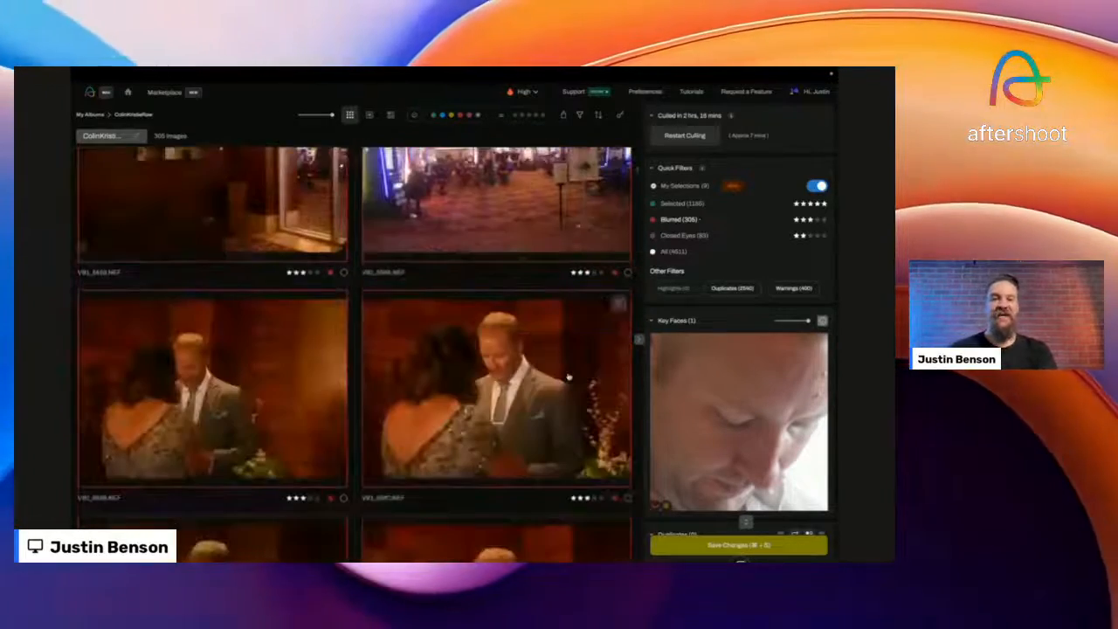
scroll(568, 377, down, 6)
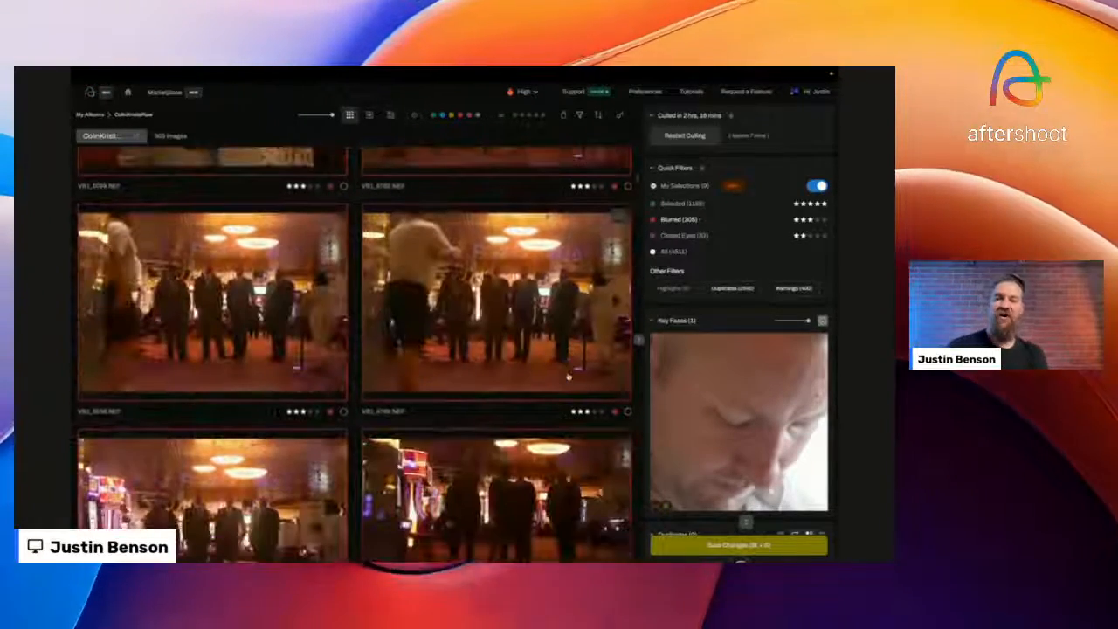
double_click(568, 375)
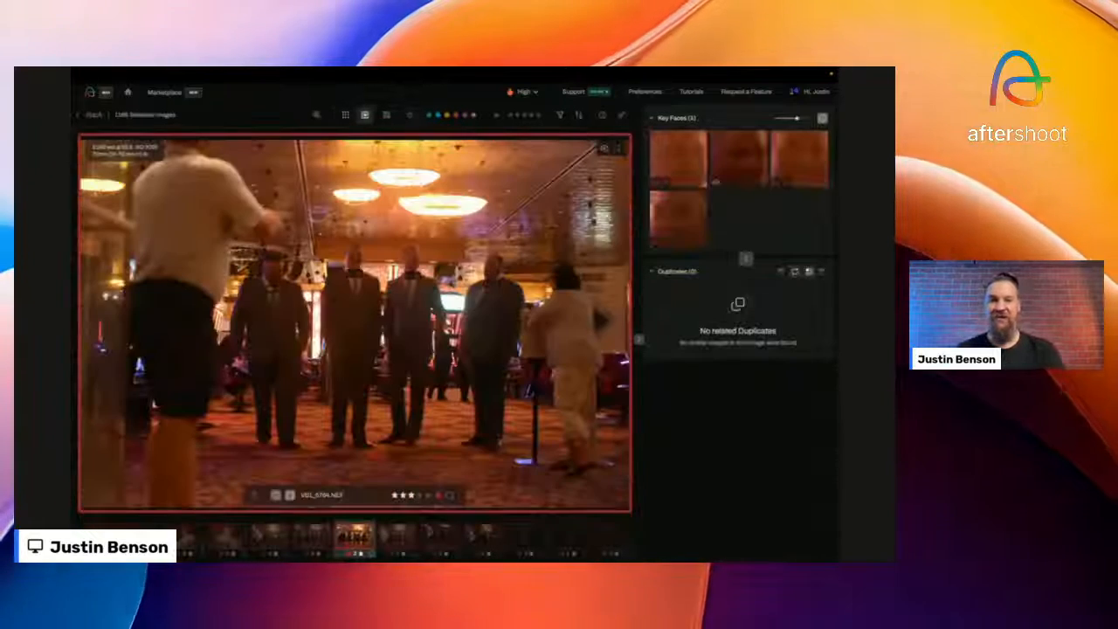
click(94, 114)
- Check the faces in the blurred photo of five women on the hotel bed at close zoom and move it to Selected
scroll(332, 367, down, 5)
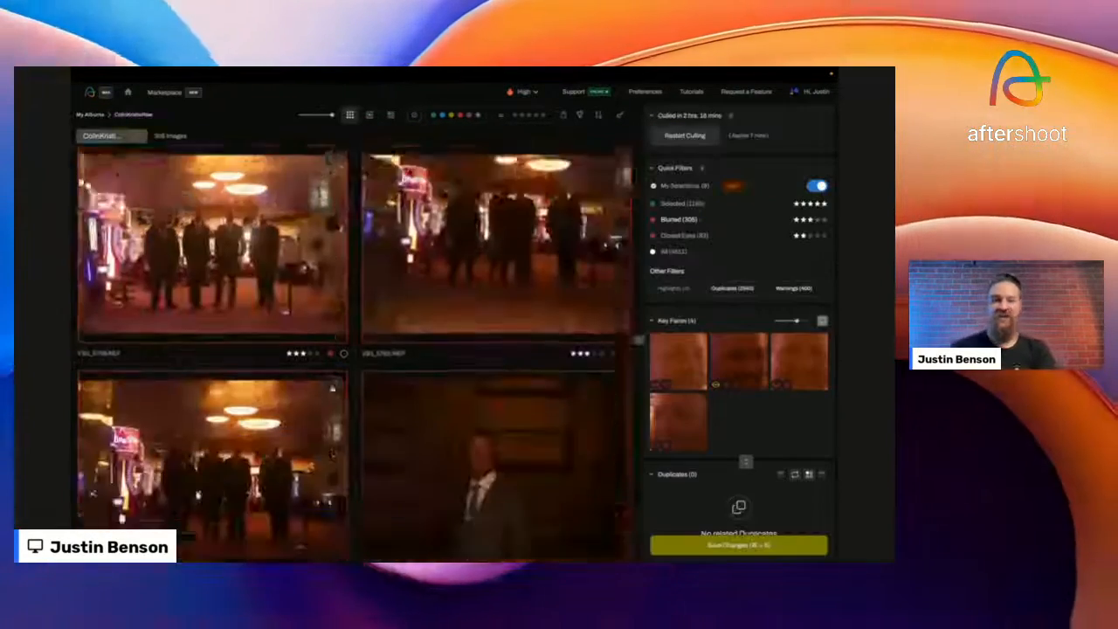
scroll(332, 377, down, 3)
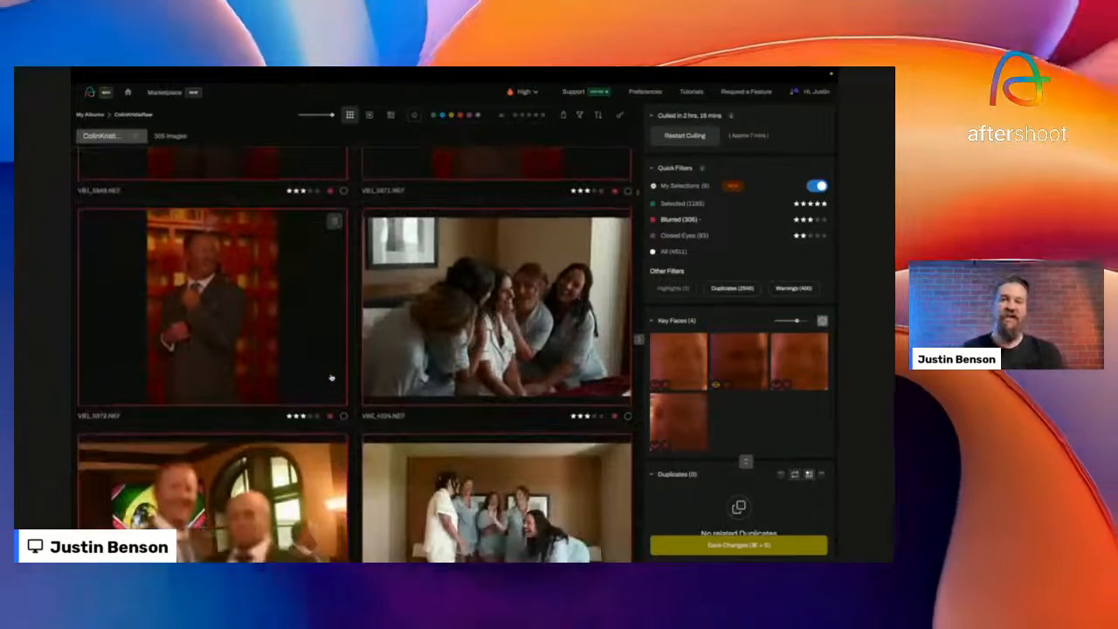
scroll(332, 378, down, 3)
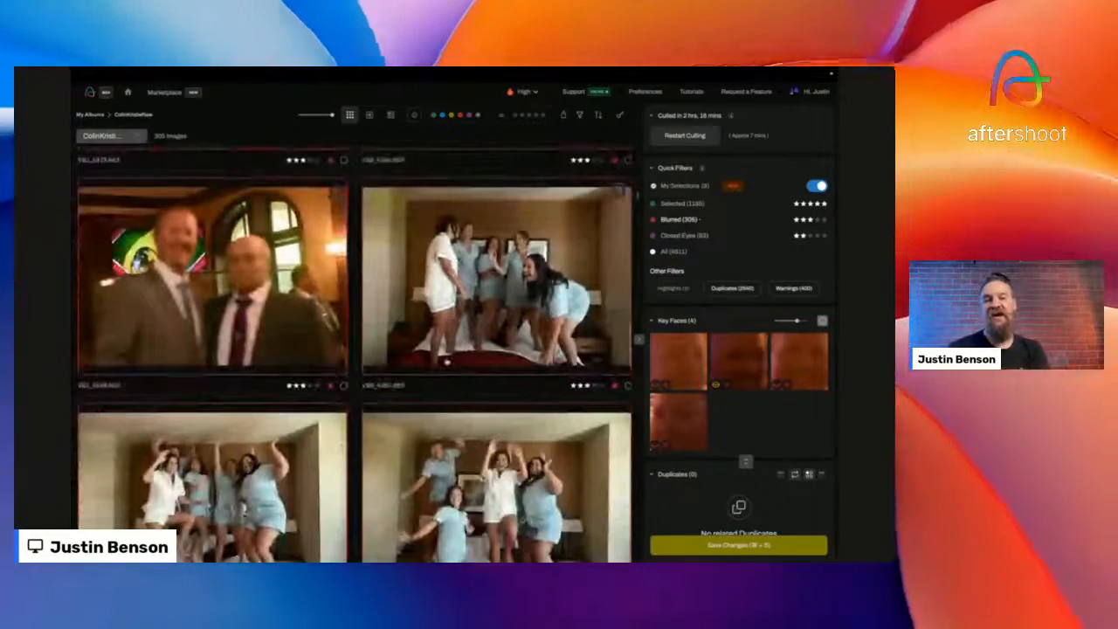
double_click(446, 360)
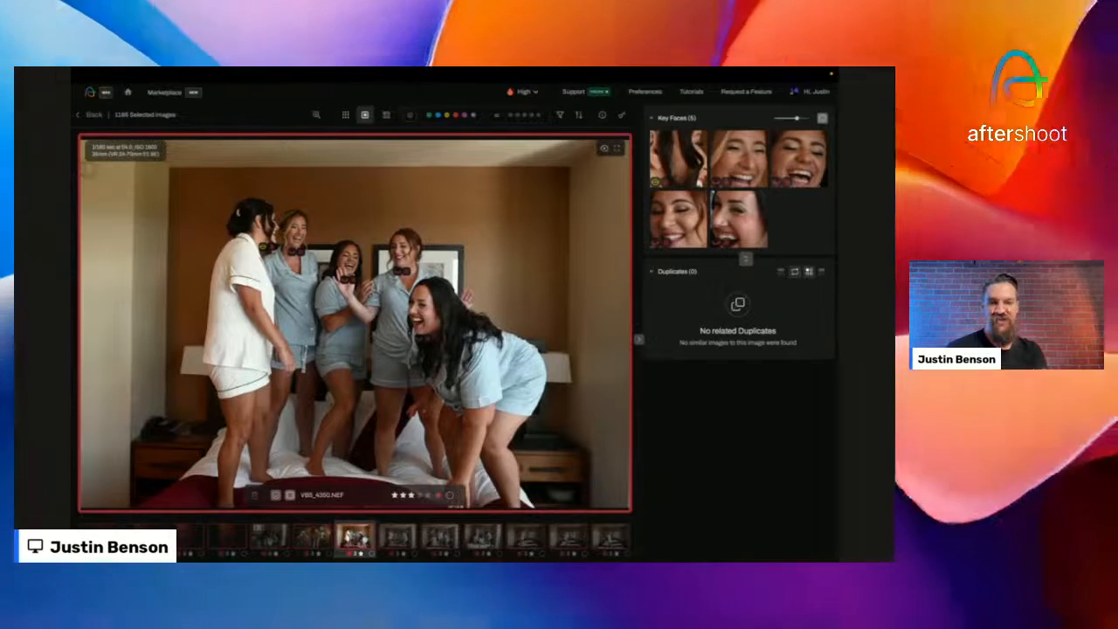
click(359, 234)
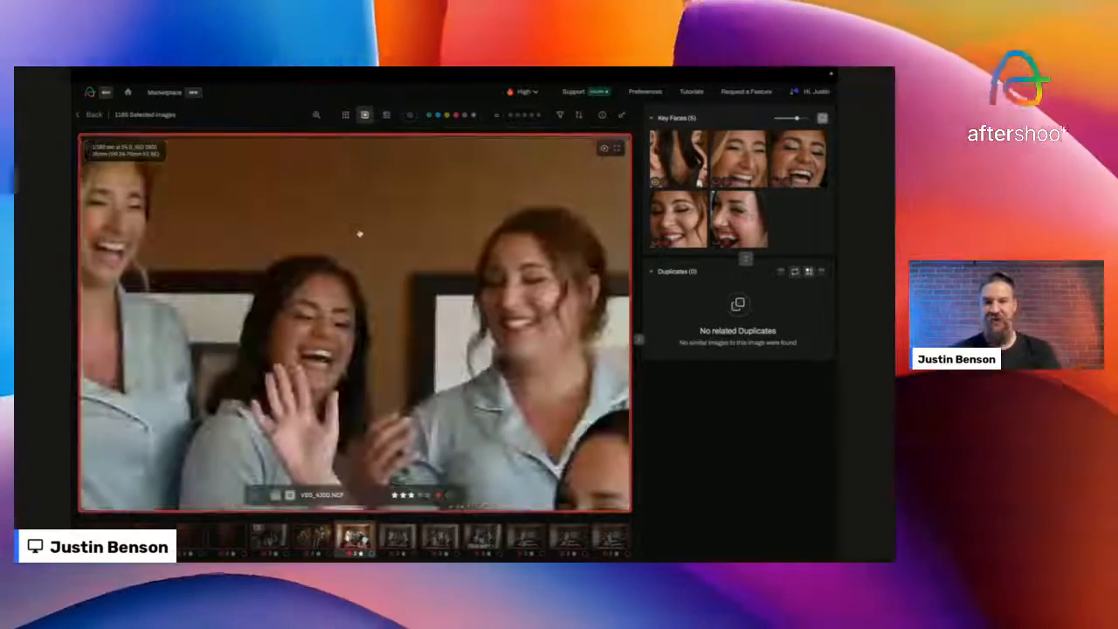
click(410, 300)
click(410, 300)
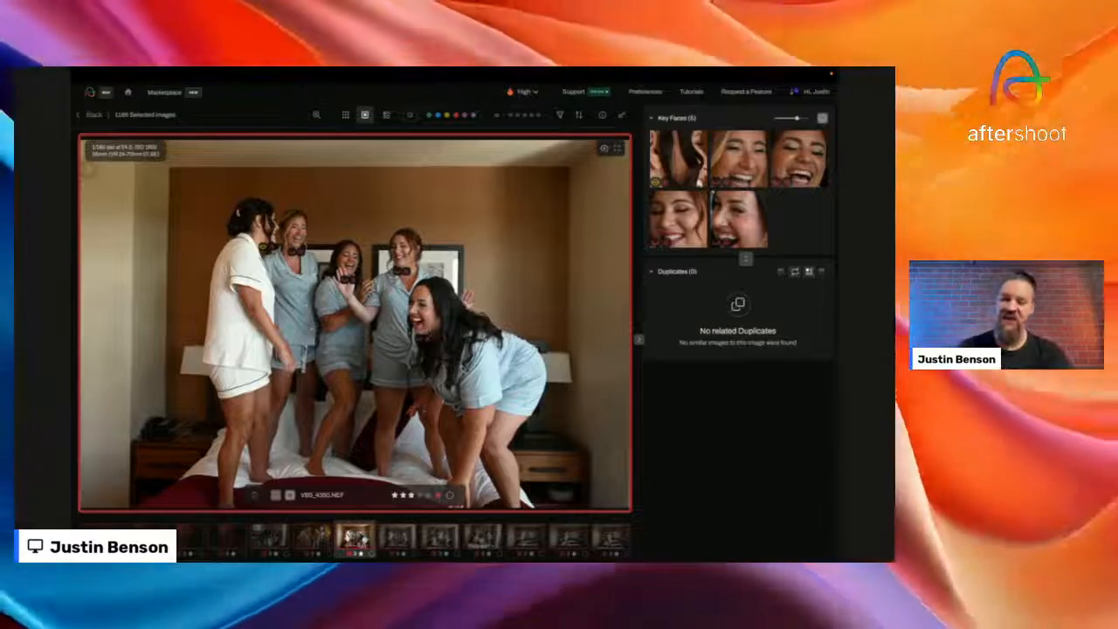
key(Right)
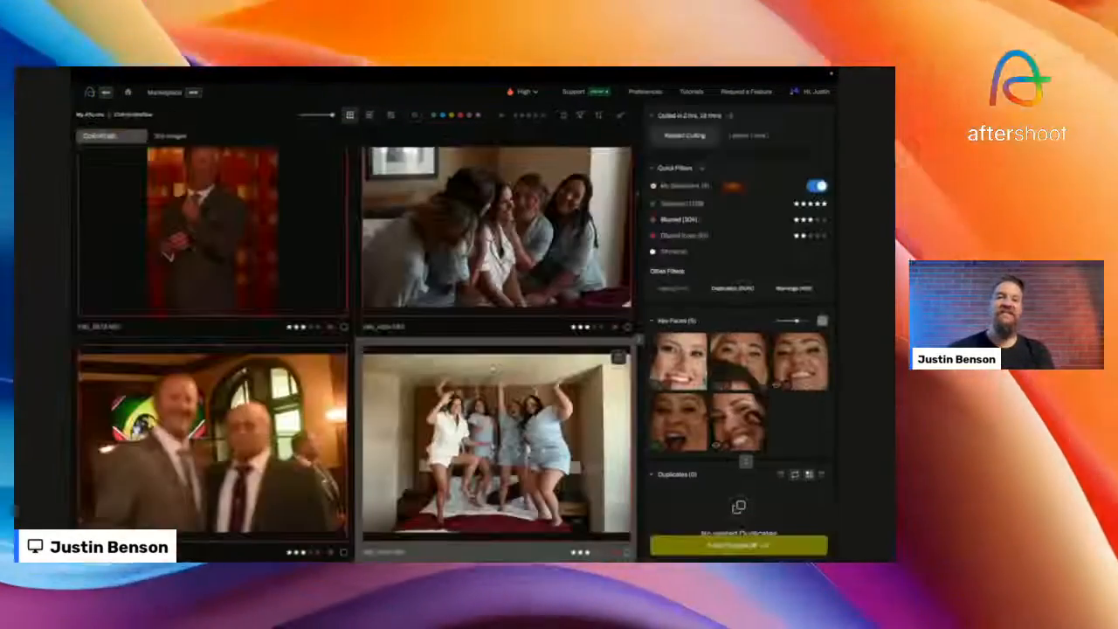
- Examine the remaining Blurred photos, from the bed-jumping shots through the ceremony, for images worth keeping
scroll(492, 369, down, 10)
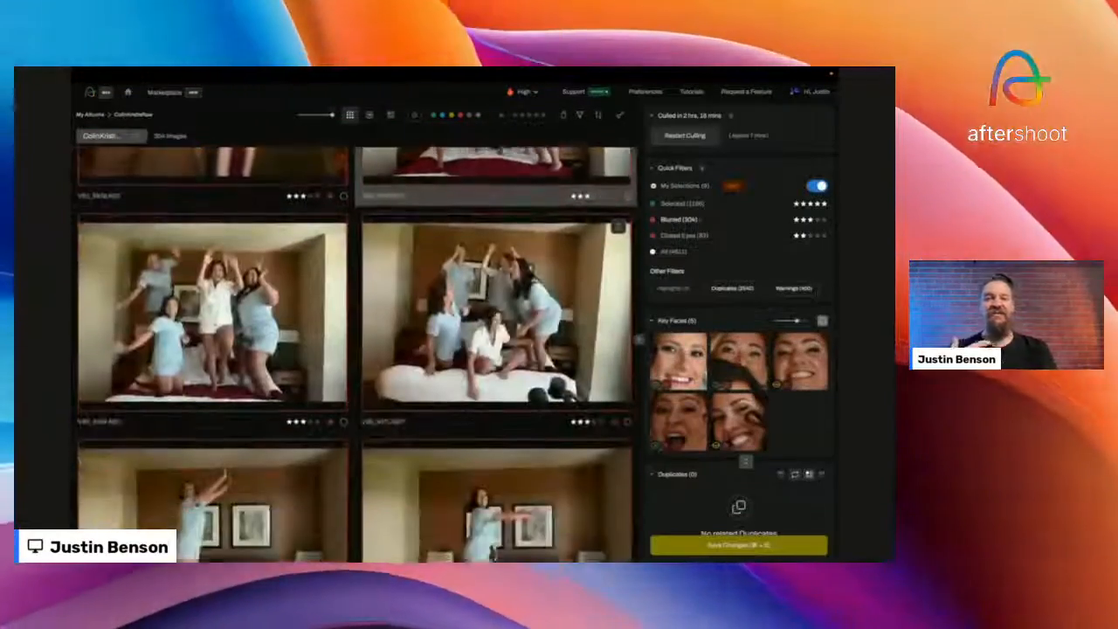
scroll(492, 369, down, 2)
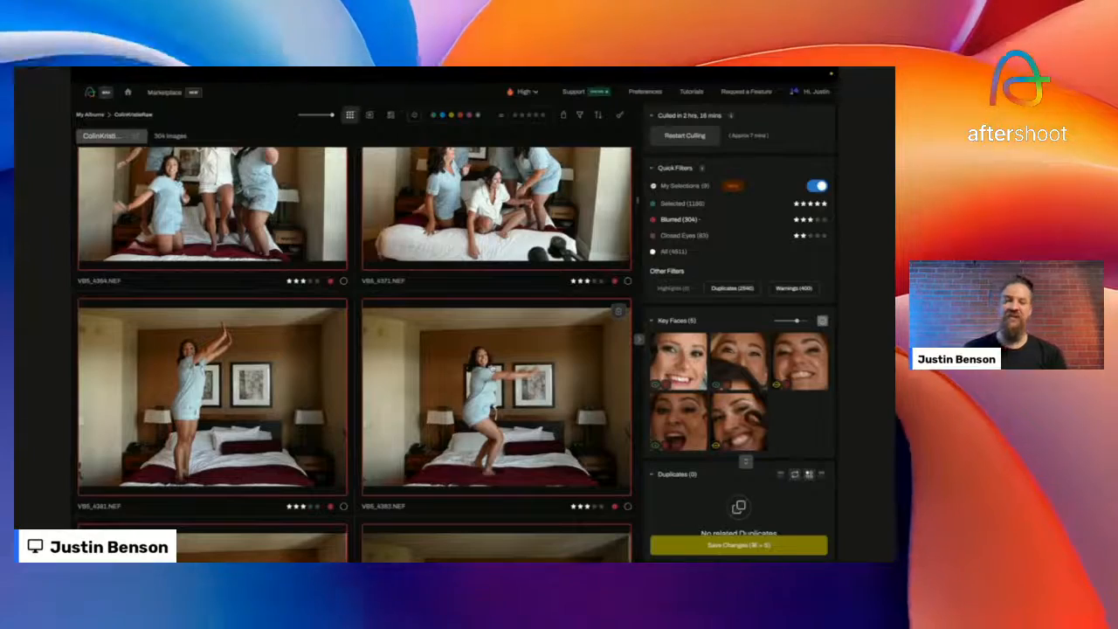
scroll(354, 350, down, 10)
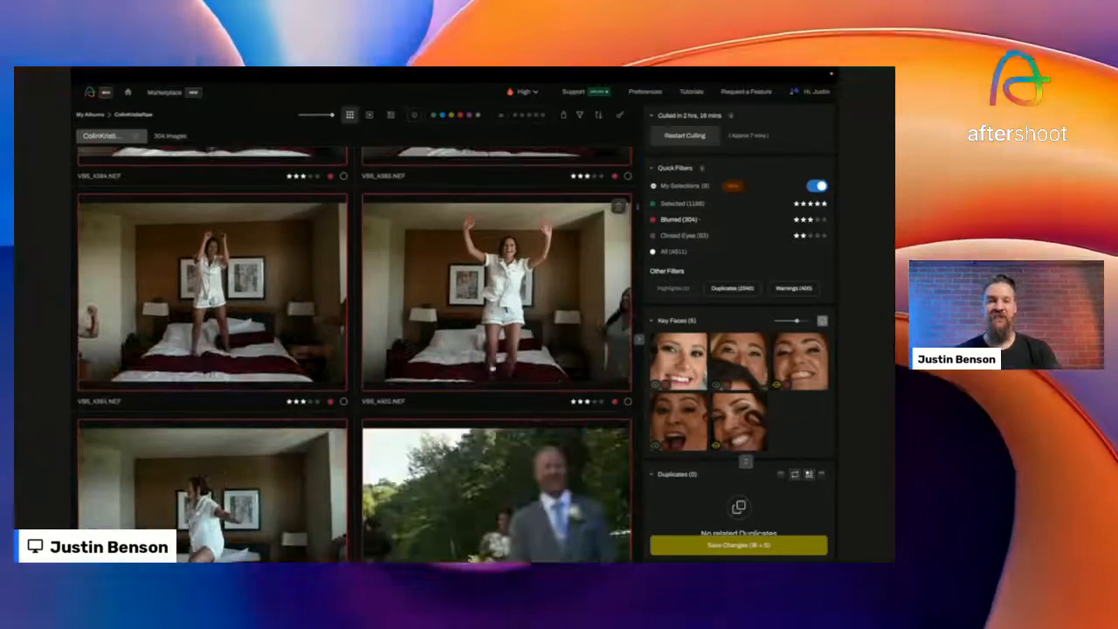
scroll(354, 350, down, 10)
scroll(354, 350, up, 6)
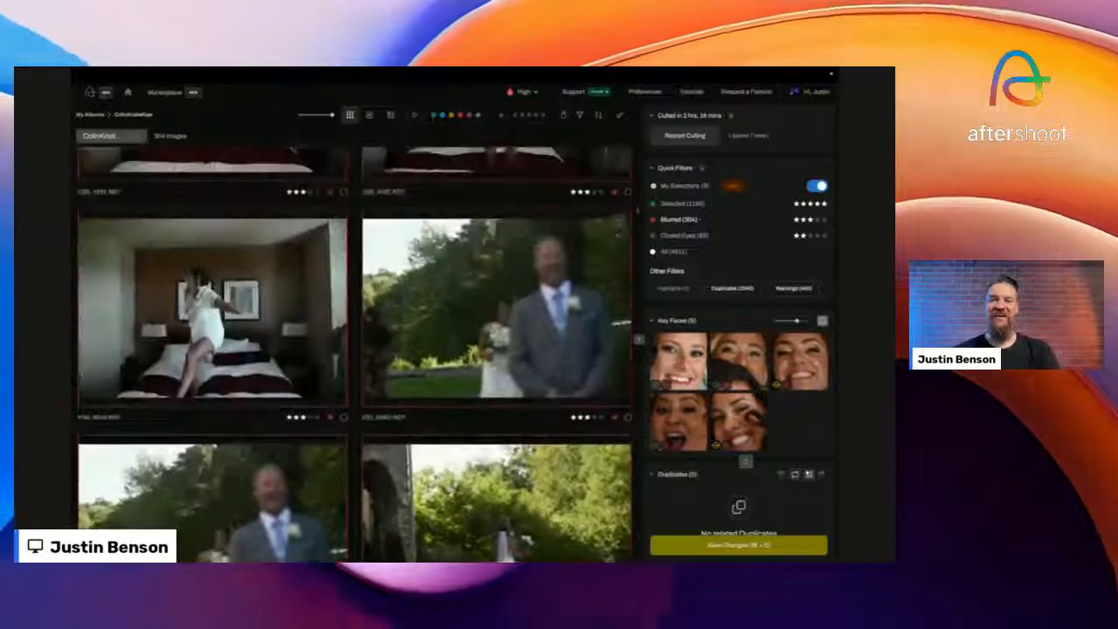
scroll(494, 340, down, 10)
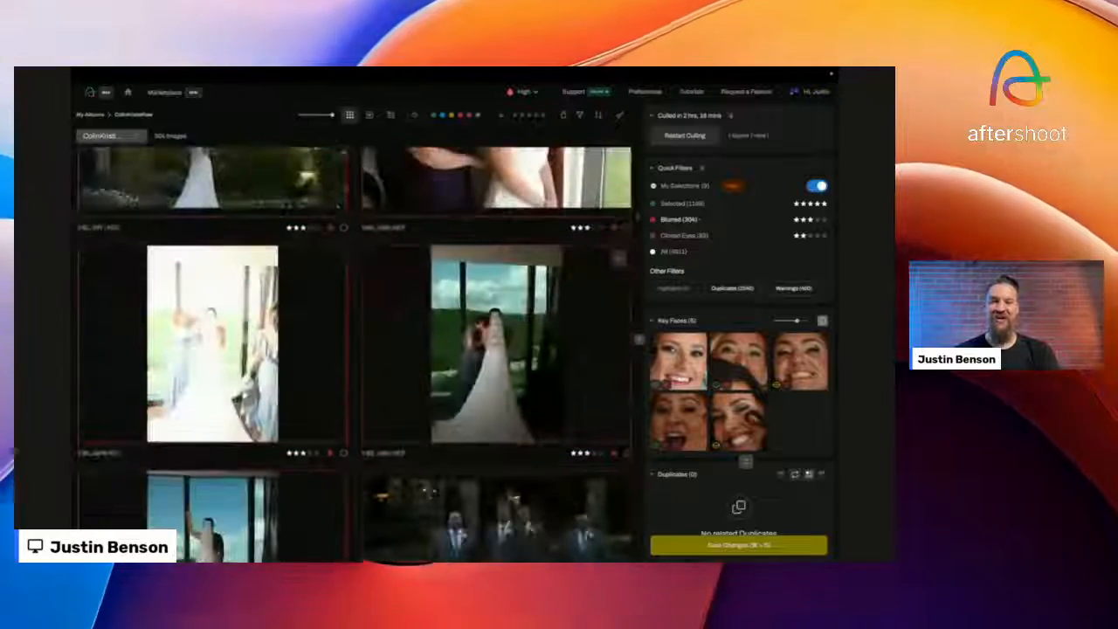
scroll(494, 340, down, 10)
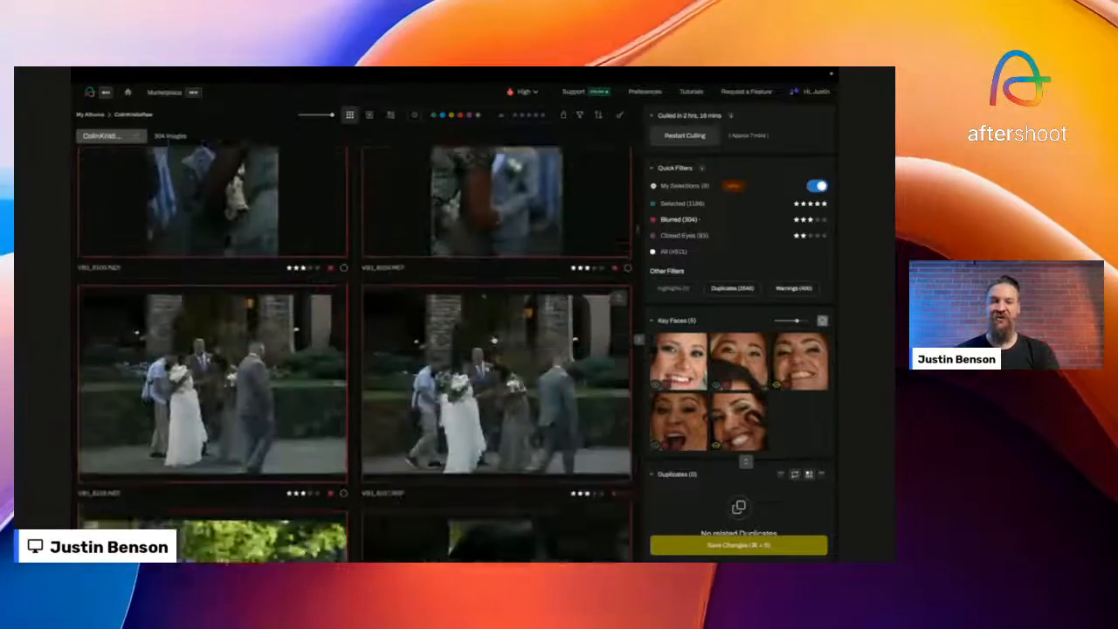
scroll(494, 341, down, 10)
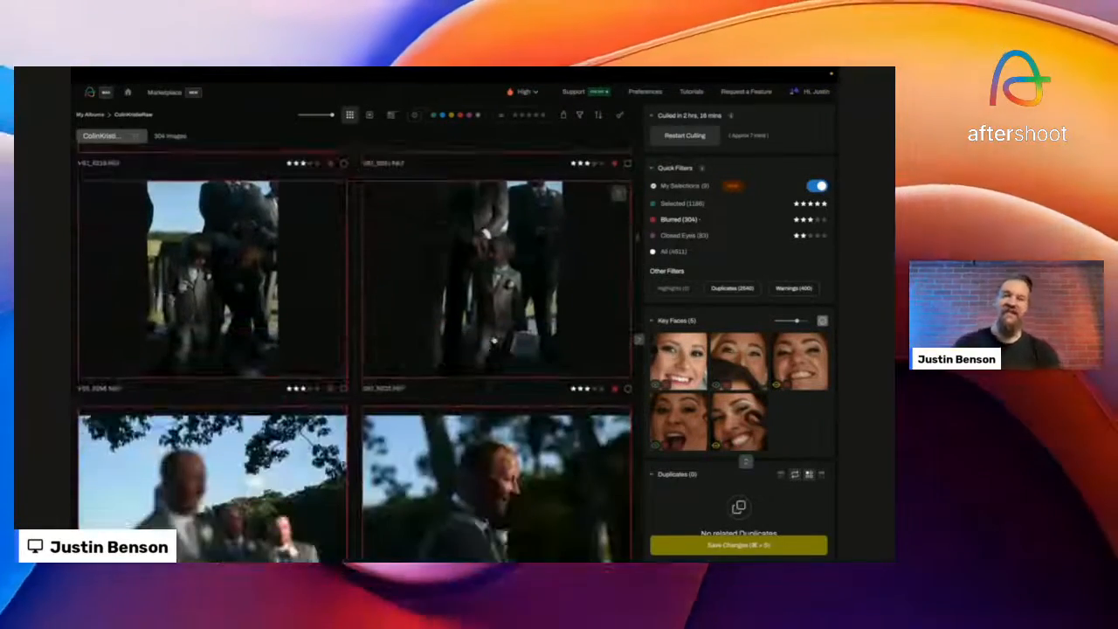
scroll(493, 341, down, 3)
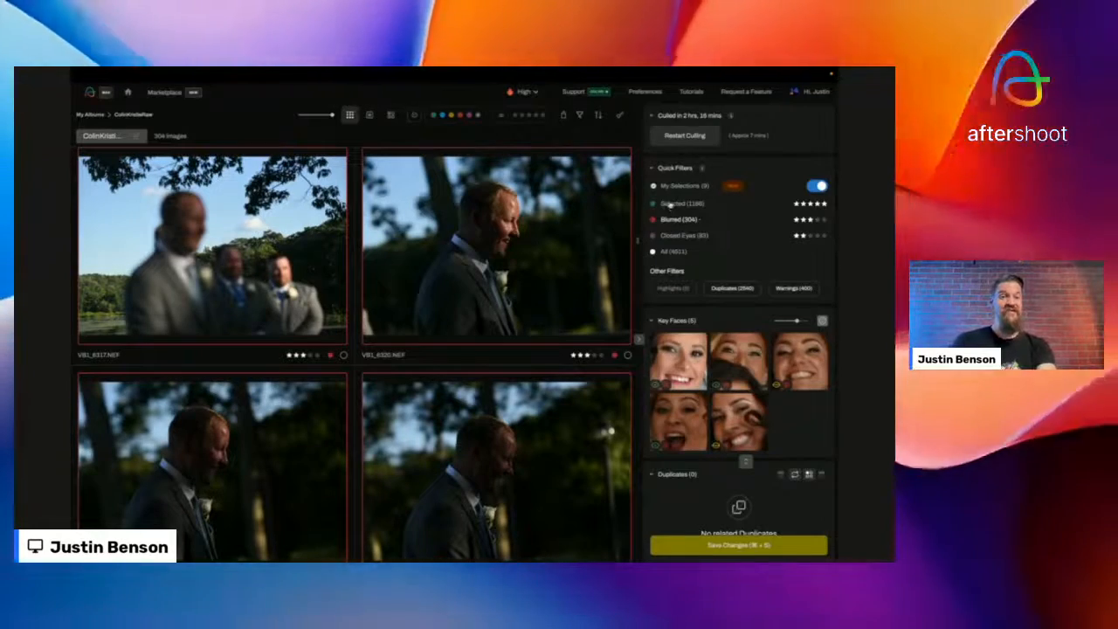
- Filter the album by a combination of colour labels, including green and red, instead of only Blurred images
click(434, 116)
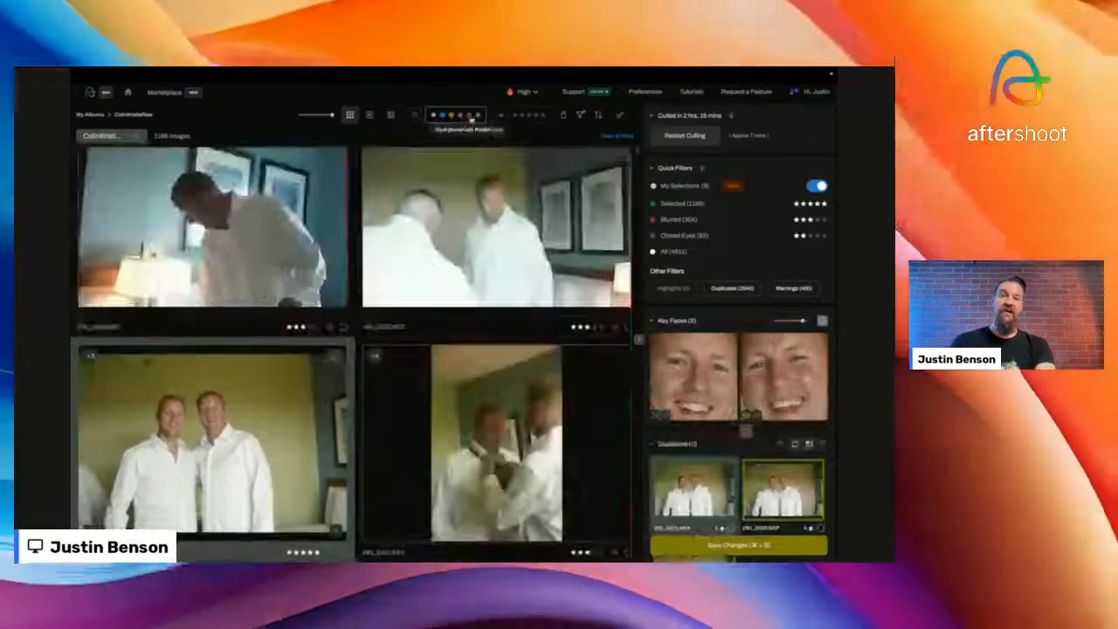
click(459, 116)
scroll(494, 300, down, 1)
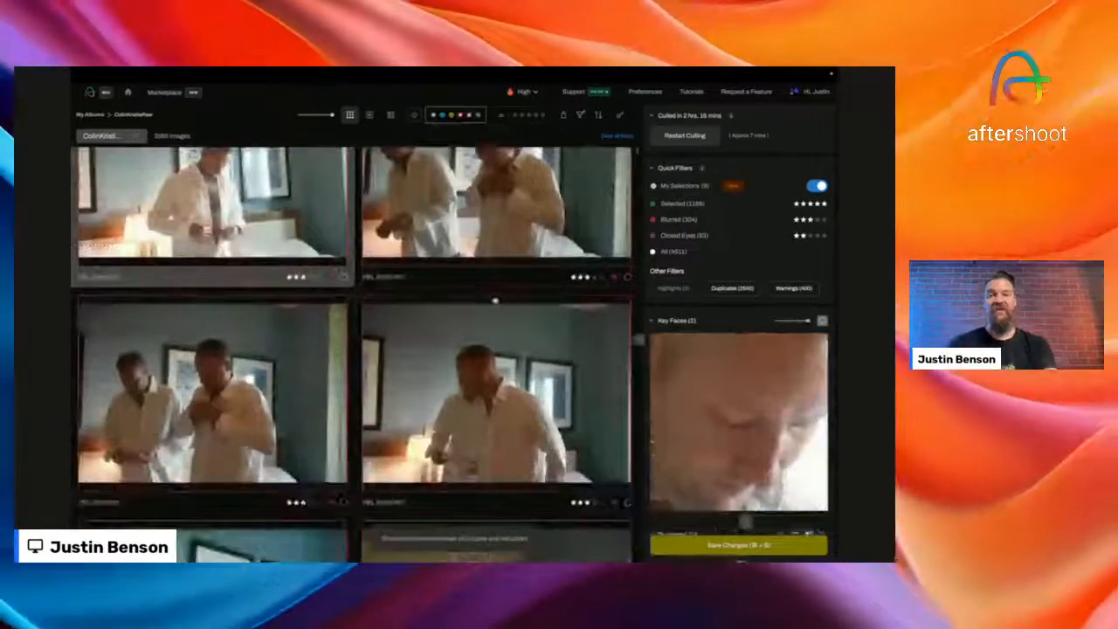
- Look through the colour-filtered photos and clear all filters to bring back the whole album
scroll(495, 299, down, 8)
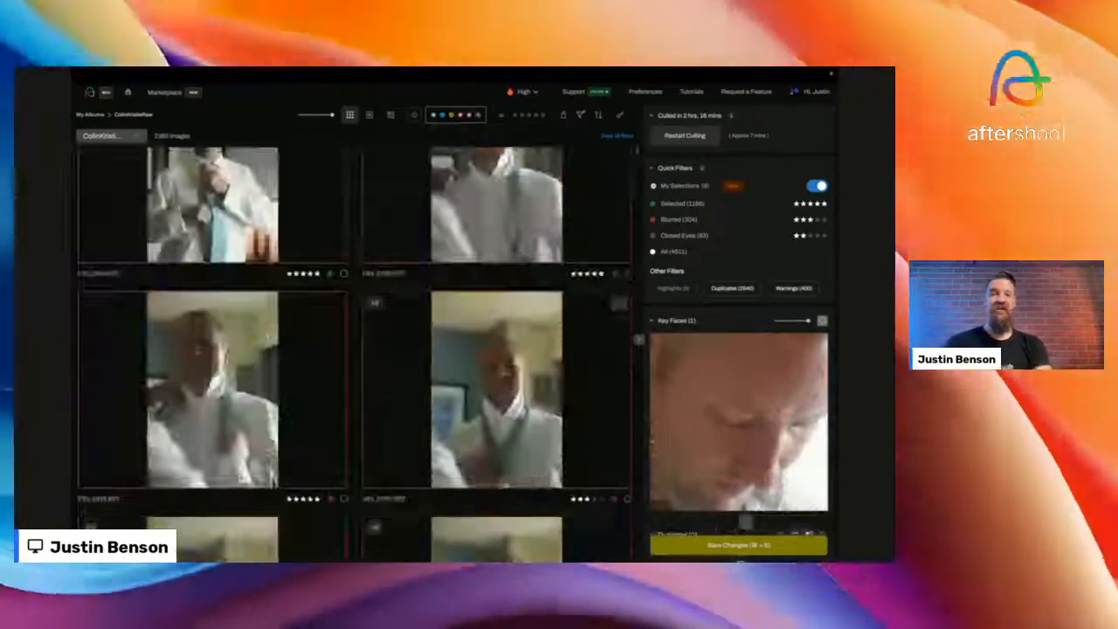
scroll(495, 300, down, 2)
click(612, 136)
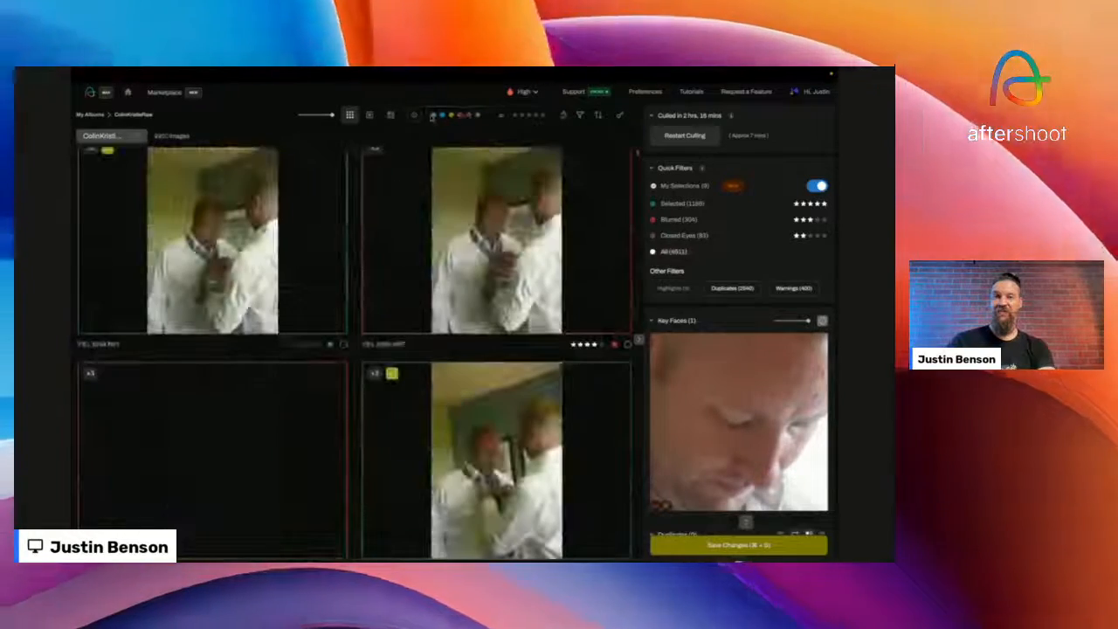
- Examine the getting-ready photos in Survey Mode, up to the duplicate set of two men in white shirts, and return to the album grid
click(390, 115)
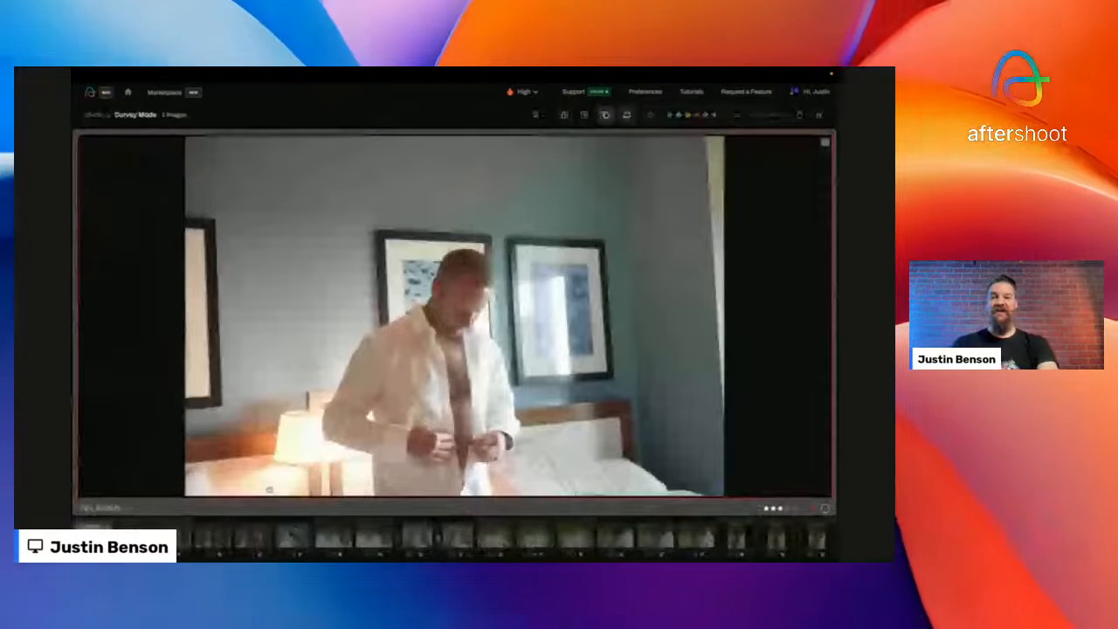
key(Right)
key(Right)
key(Right)
key(Right)
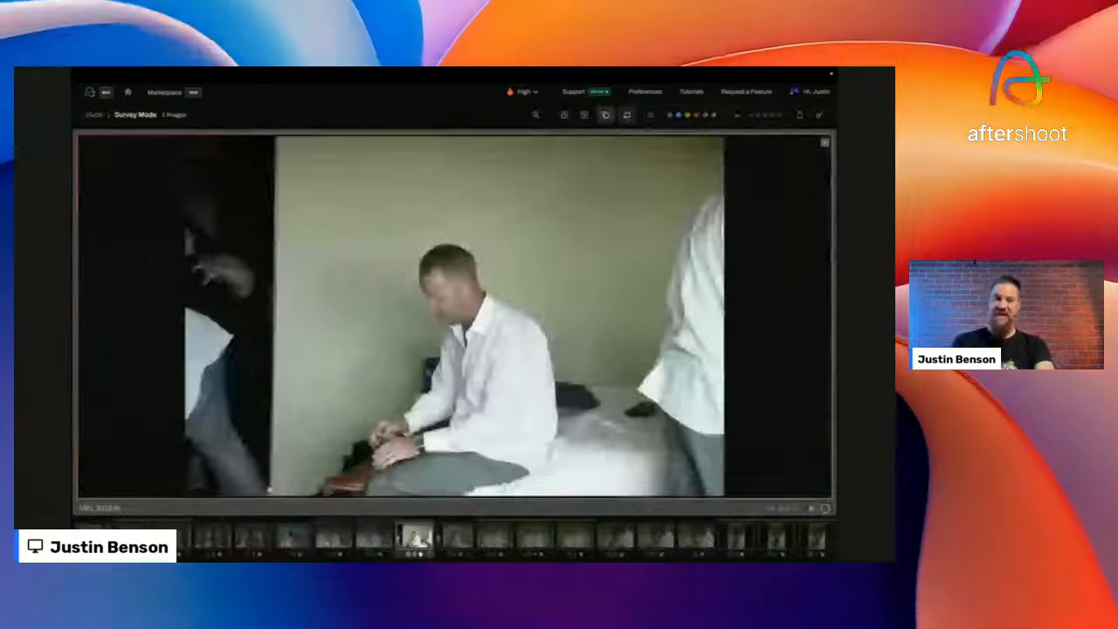
key(Left)
key(Right)
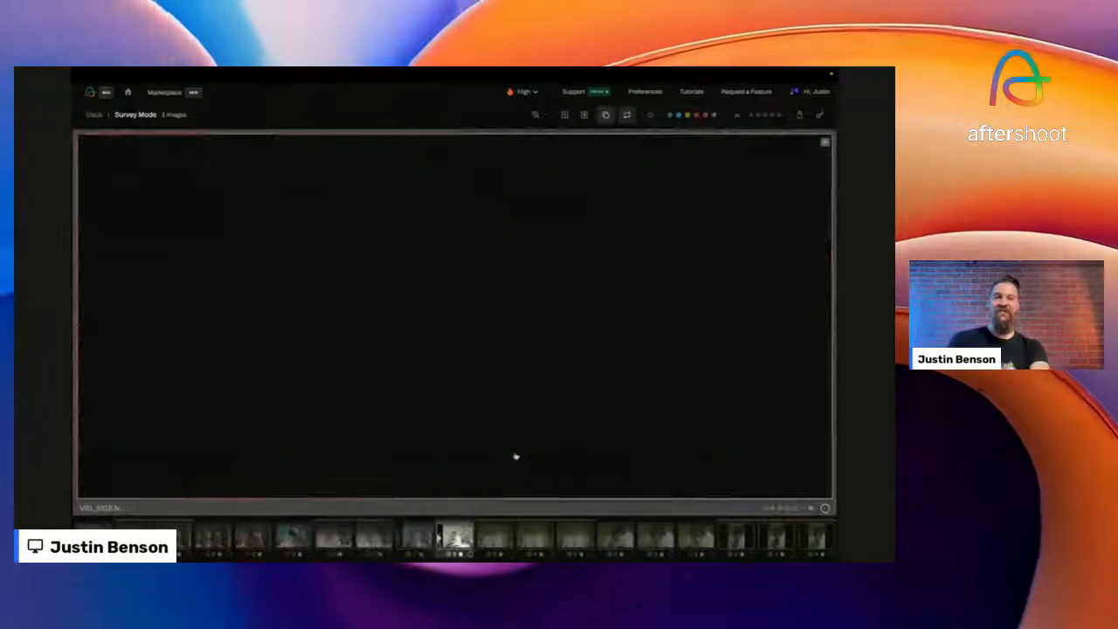
key(Right)
key(Right)
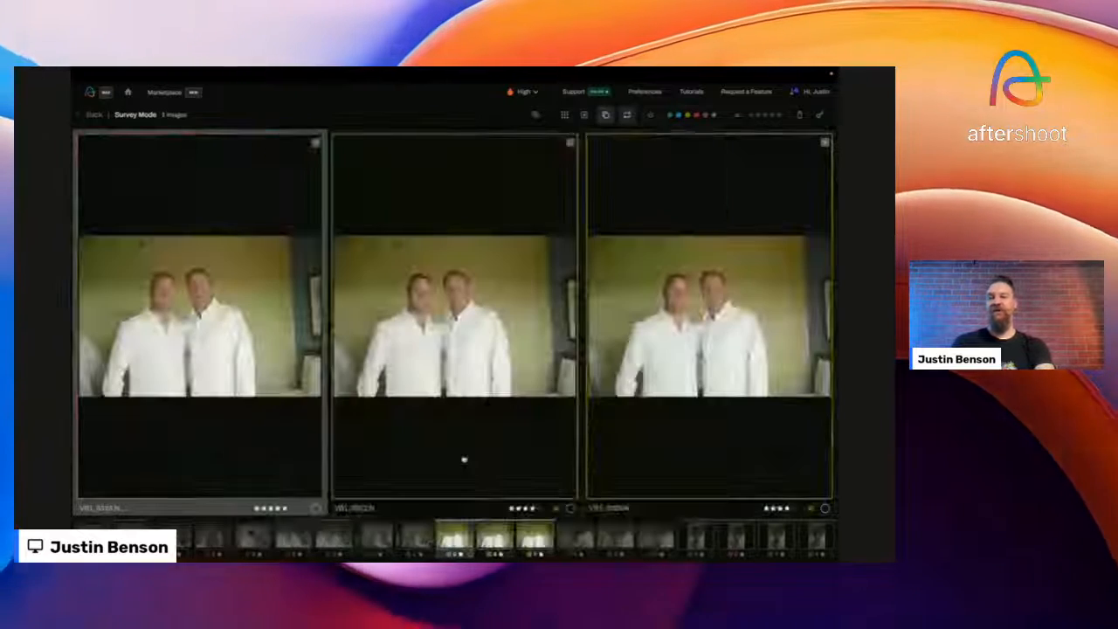
click(97, 115)
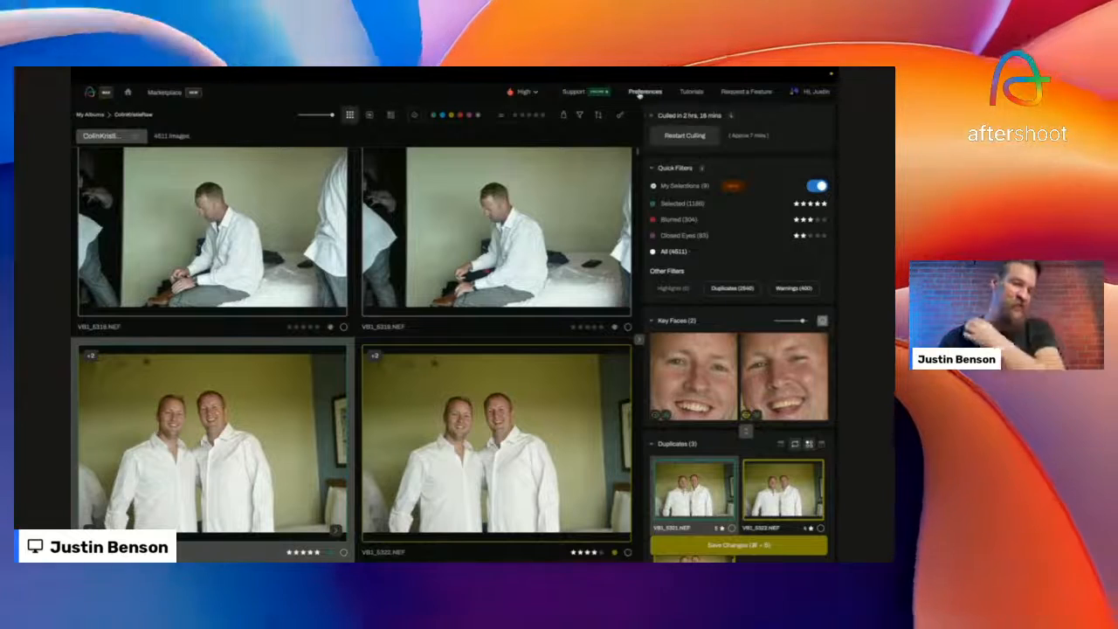
- Look over the keyboard shortcut preferences for Stars & Colors, Grid View, Loupe View and Others
click(642, 93)
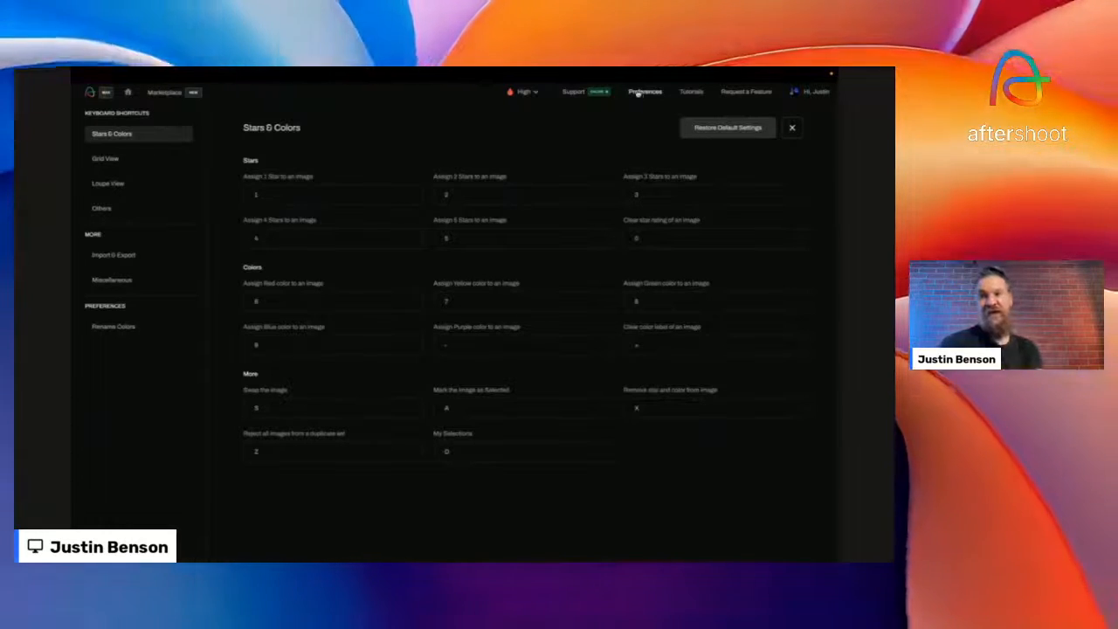
click(103, 158)
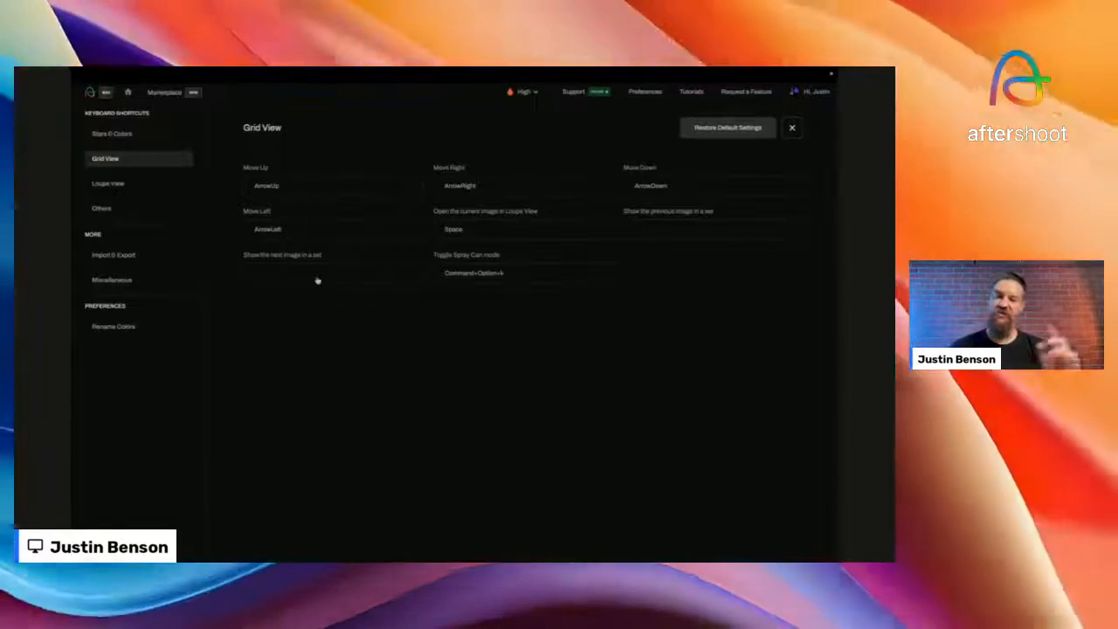
click(106, 184)
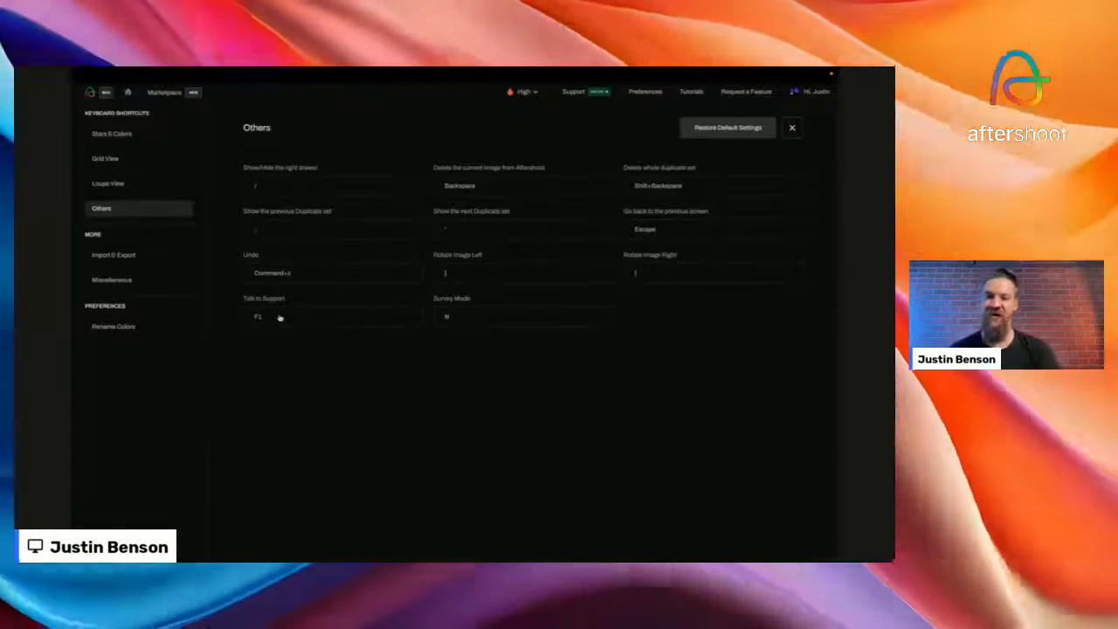
- Try reassigning the Talk to Support shortcut to P and O, and discard the changes on the way to the Miscellaneous preferences
click(279, 317)
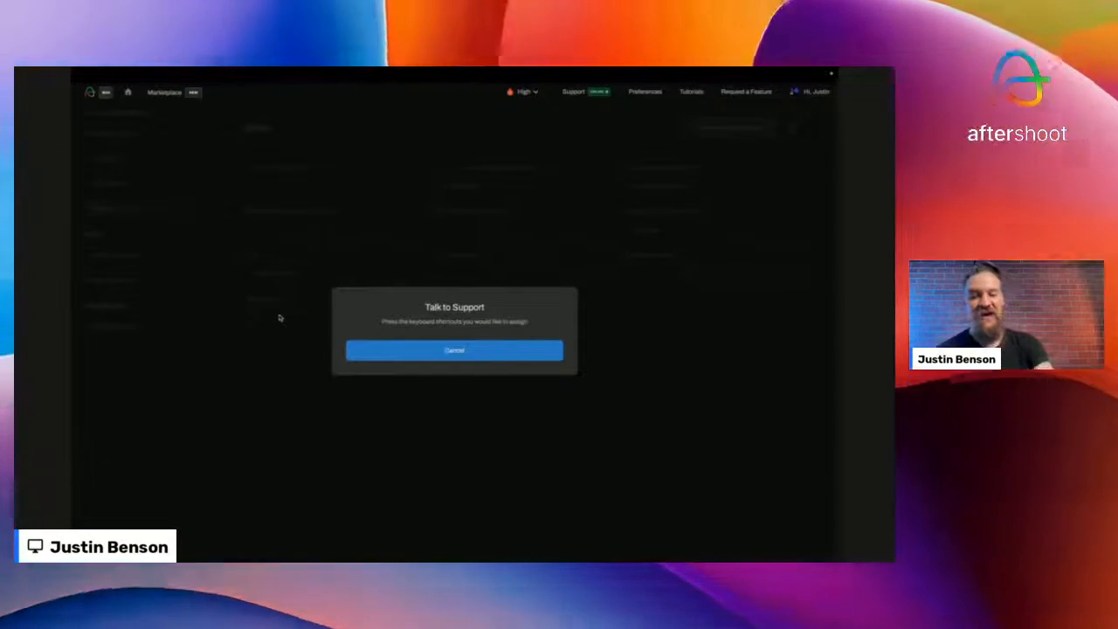
key(F1)
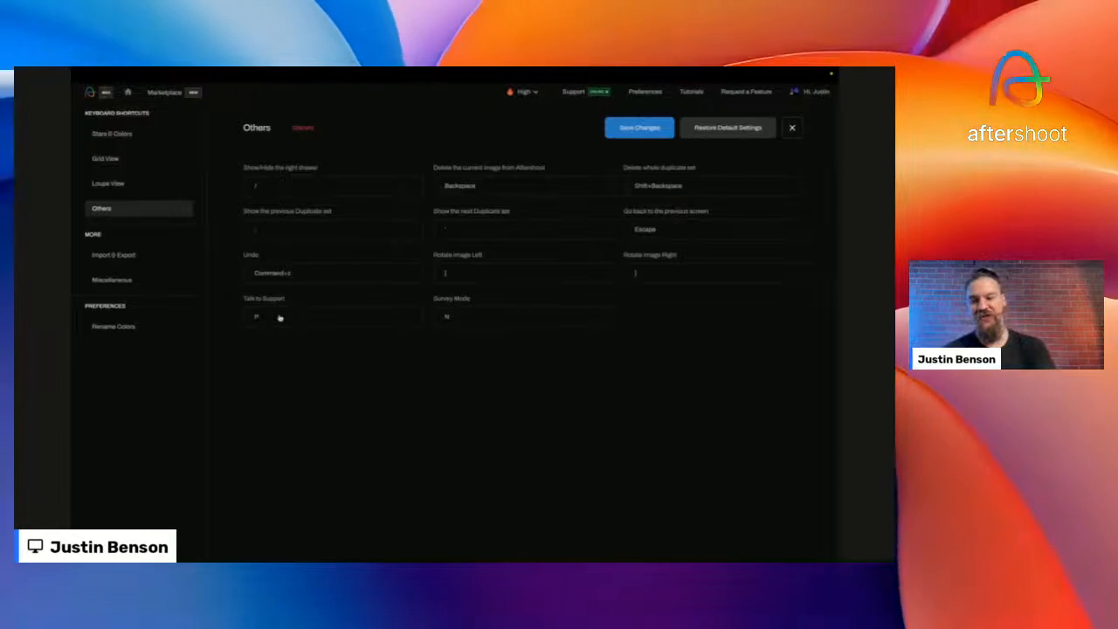
click(280, 318)
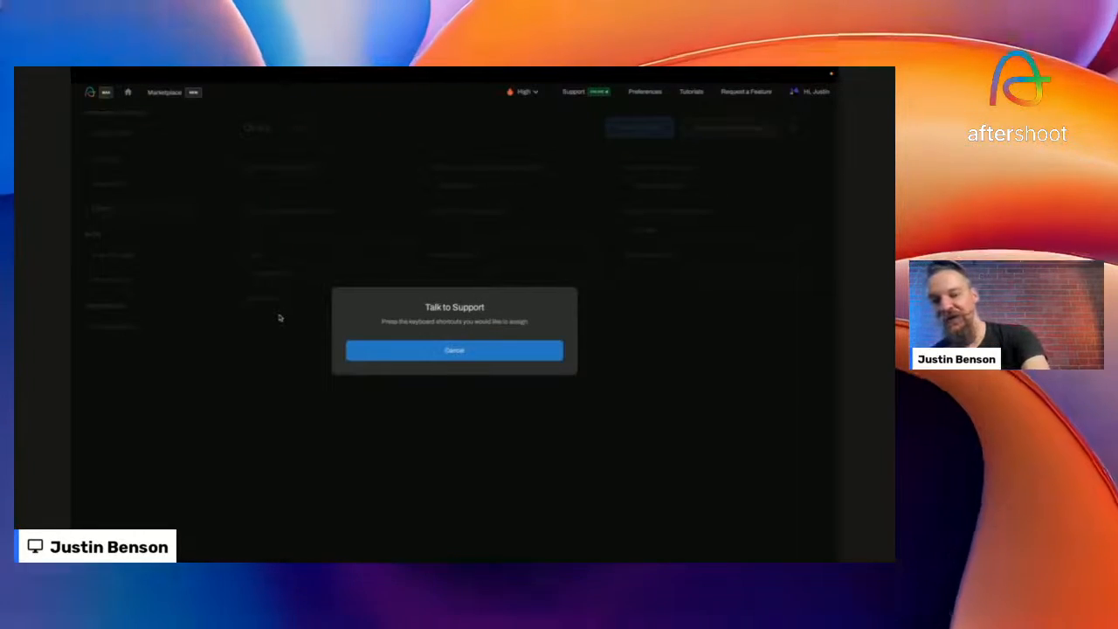
key(F1)
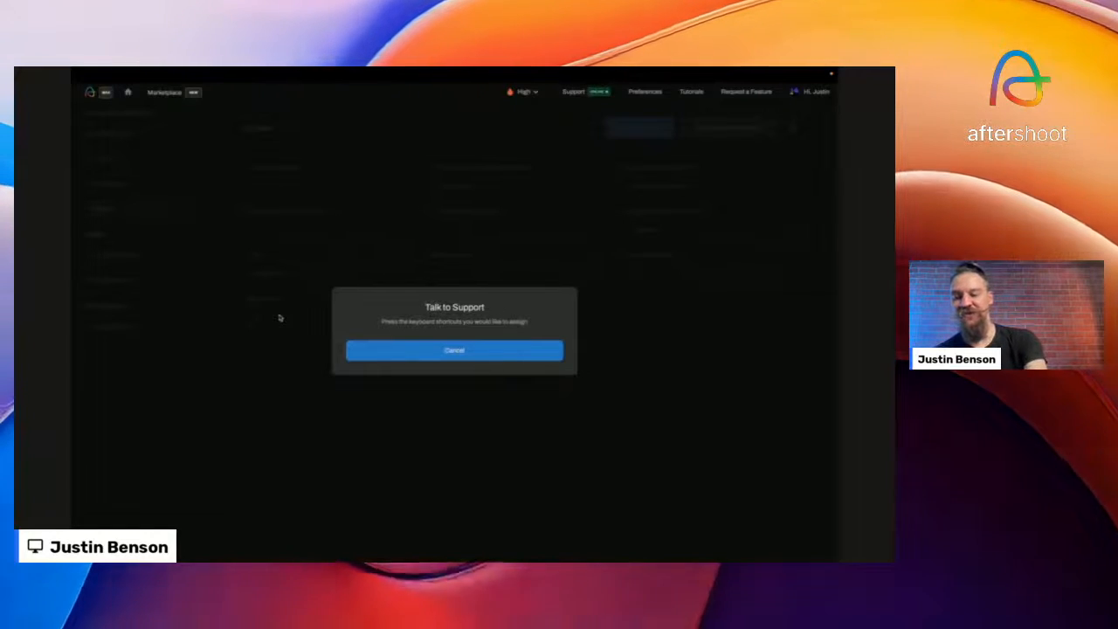
key(F2)
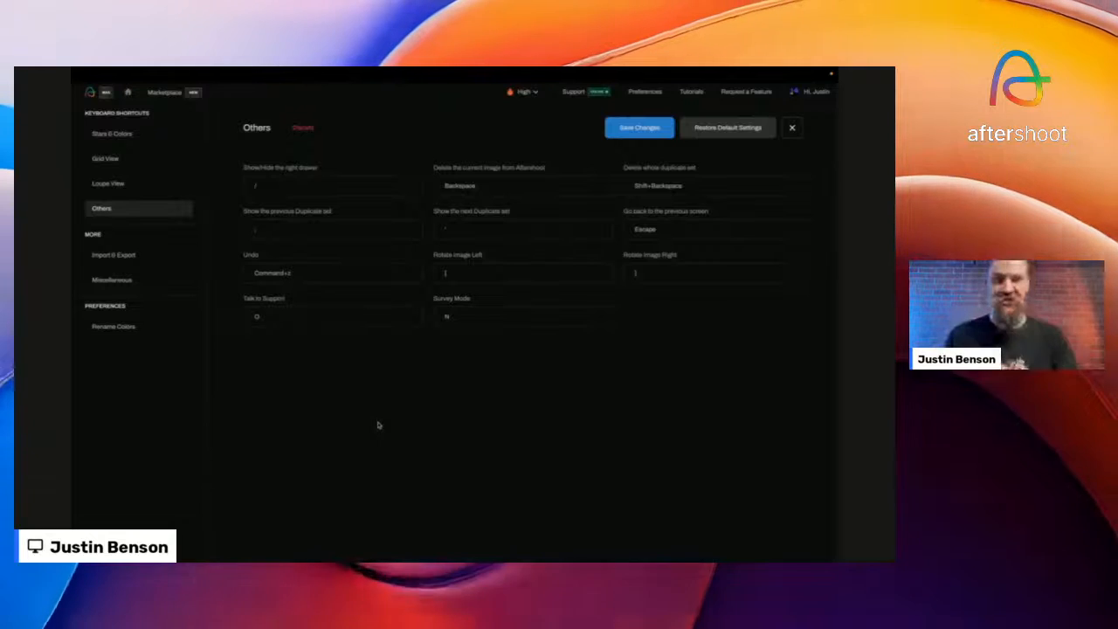
click(111, 280)
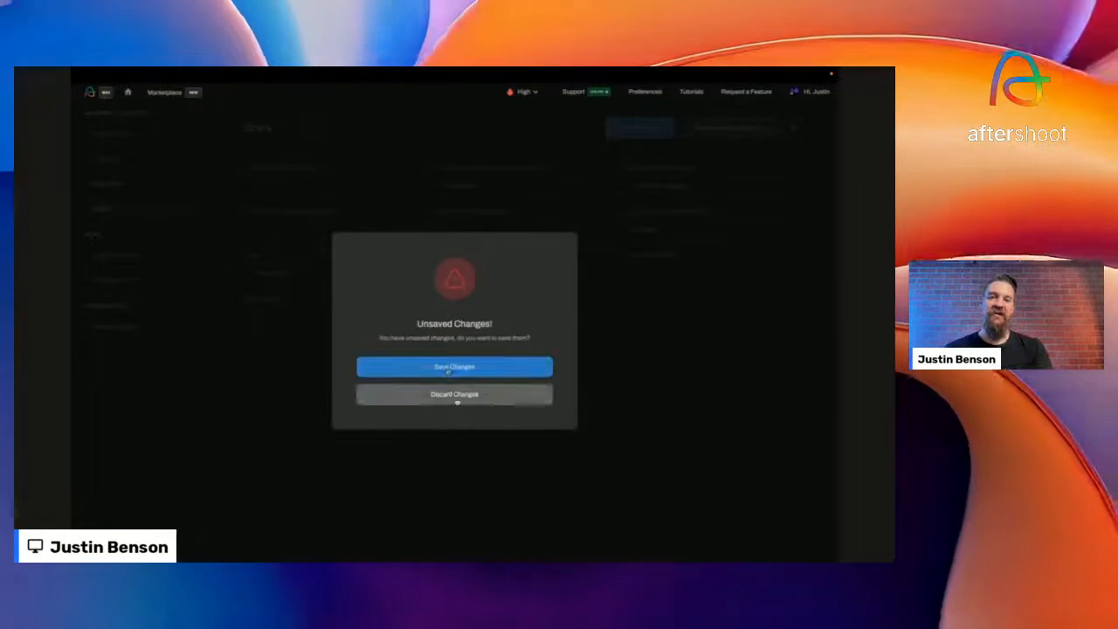
click(454, 397)
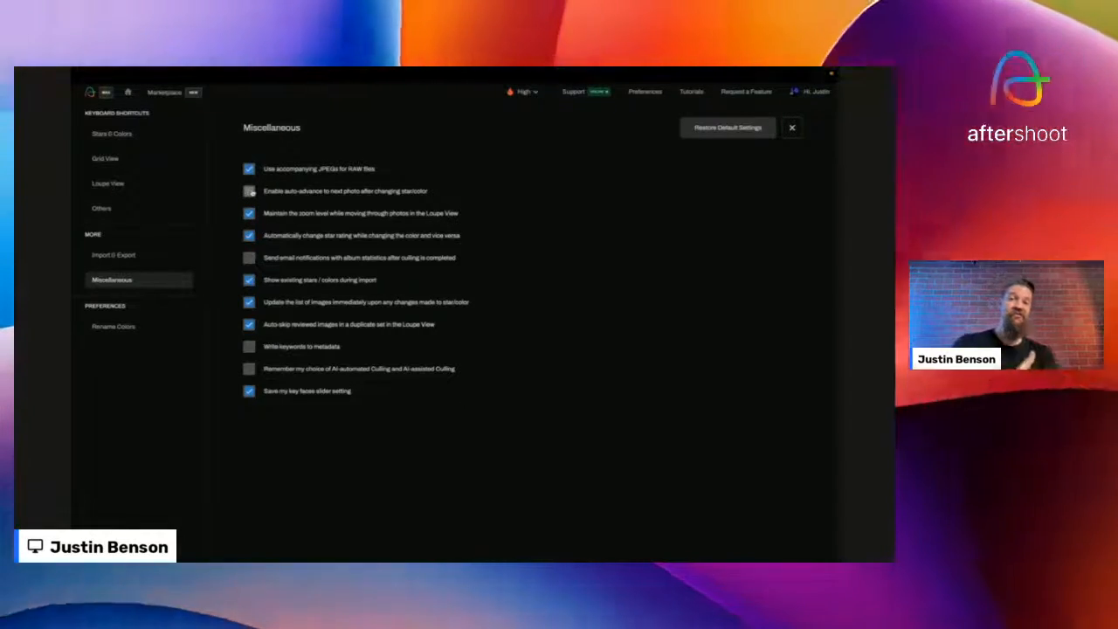
- Try toggling auto-advance after a star/color change and immediate image list updates, and leave the preferences without saving
click(250, 190)
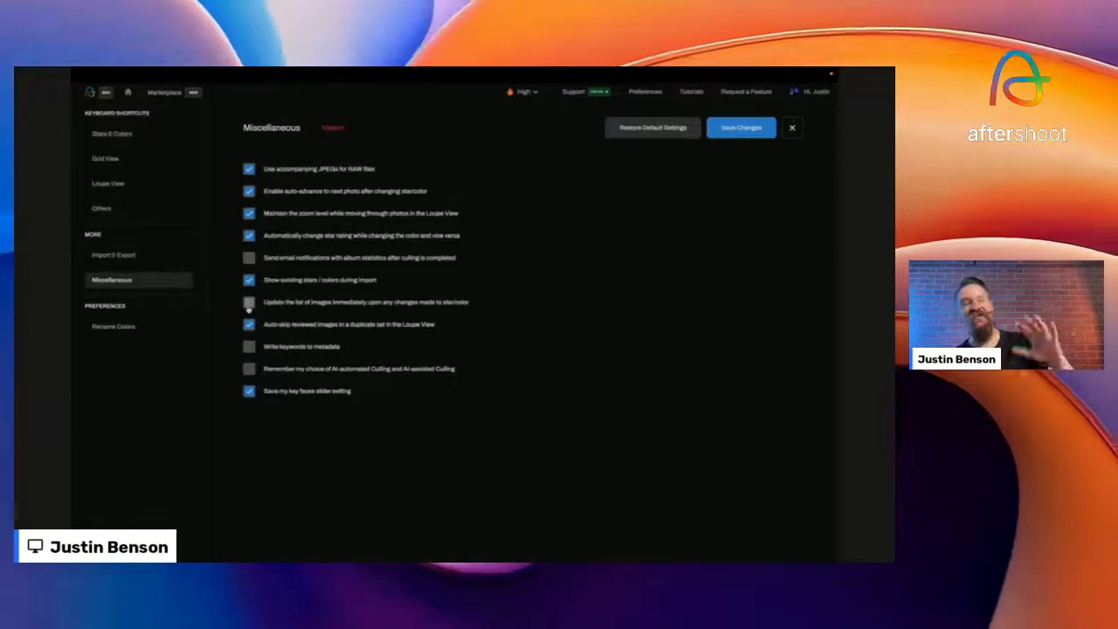
click(249, 303)
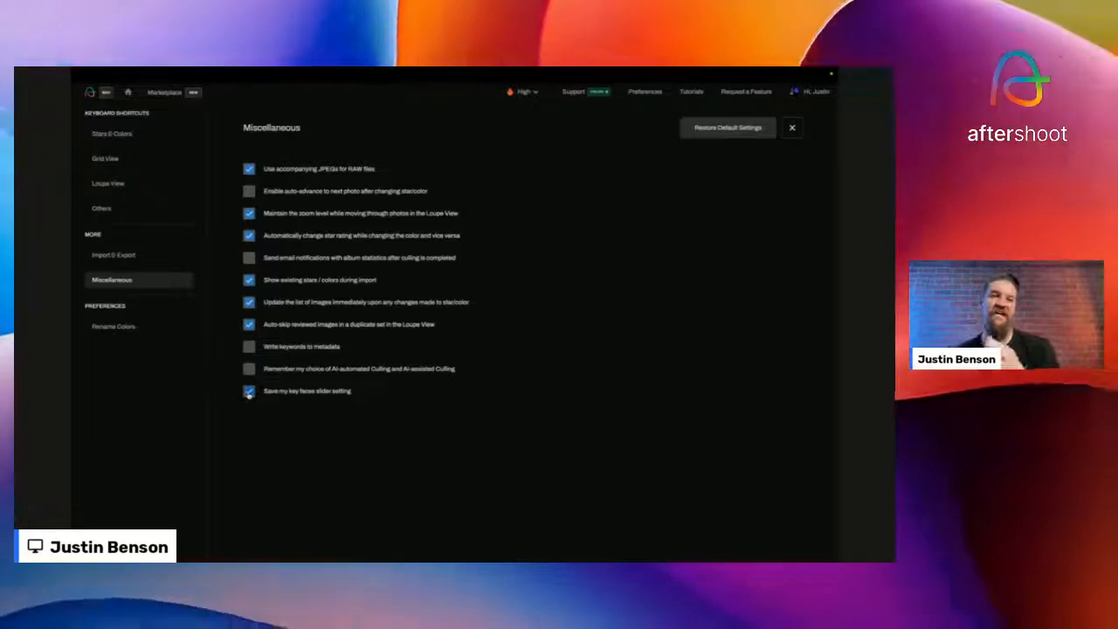
click(790, 126)
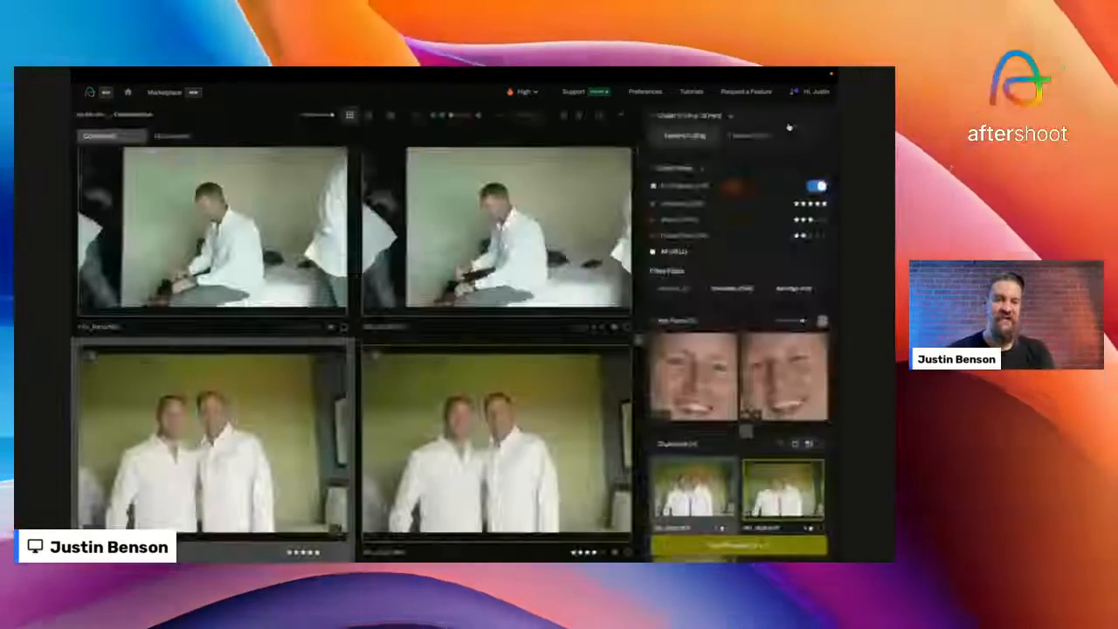
- Reduce the Key Faces thumbnail size and select every photo in the album to try picking them up as a group
mouse_move(800, 322)
mouse_down()
mouse_move(830, 323)
mouse_move(784, 323)
mouse_move(794, 323)
mouse_up()
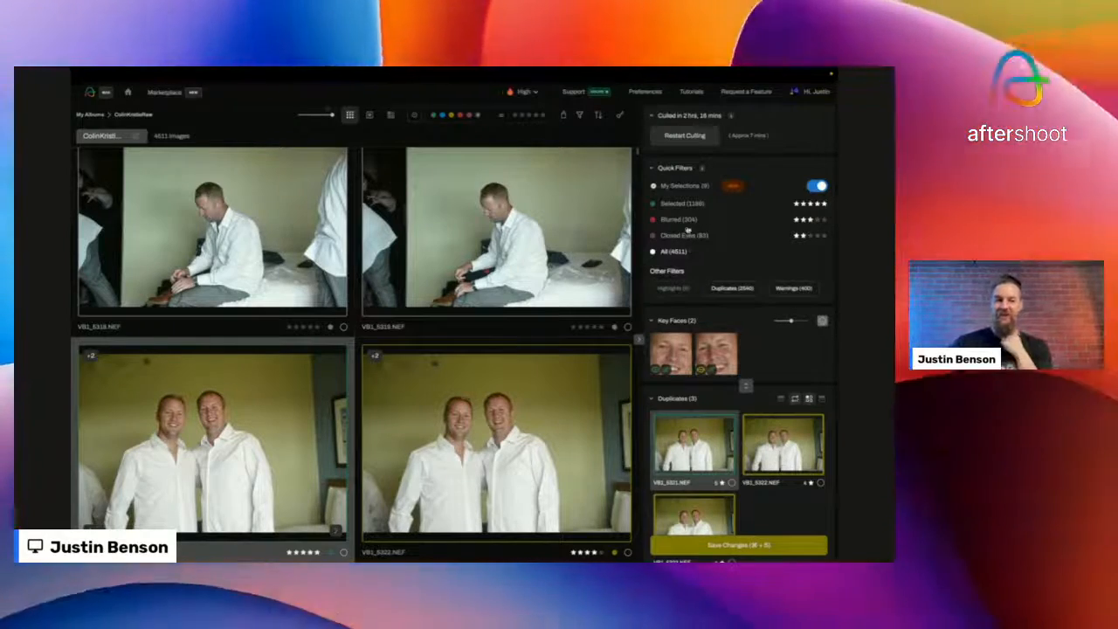
key(super+a)
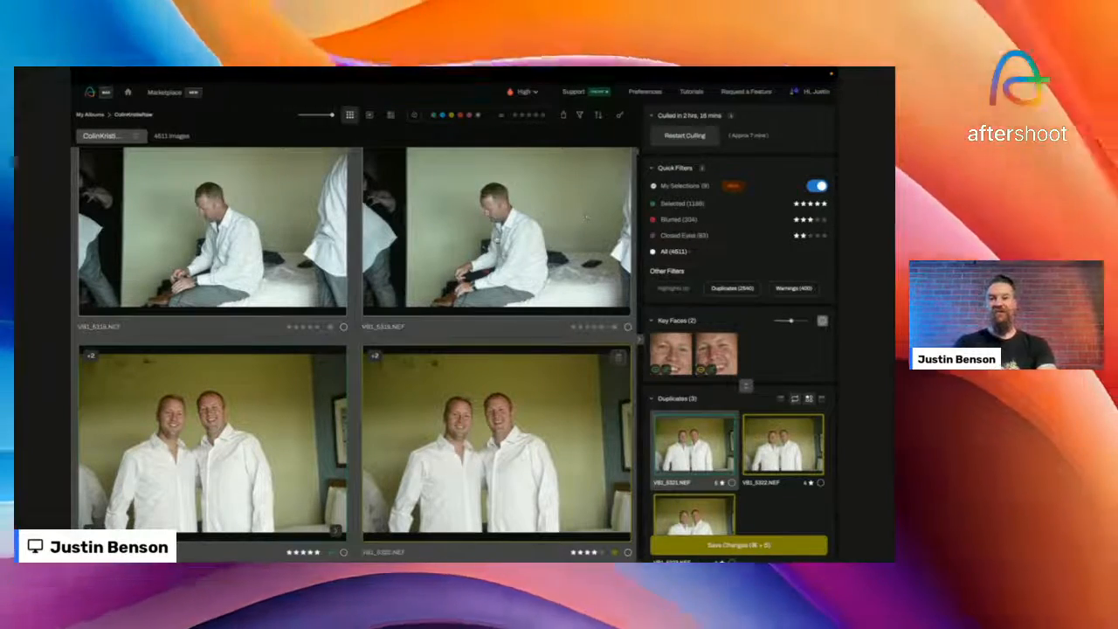
drag(498, 242, 350, 341)
drag(383, 436, 408, 434)
- Select all photos under the Selected quick filter, try picking them up as a group, and save the album's changes
click(678, 187)
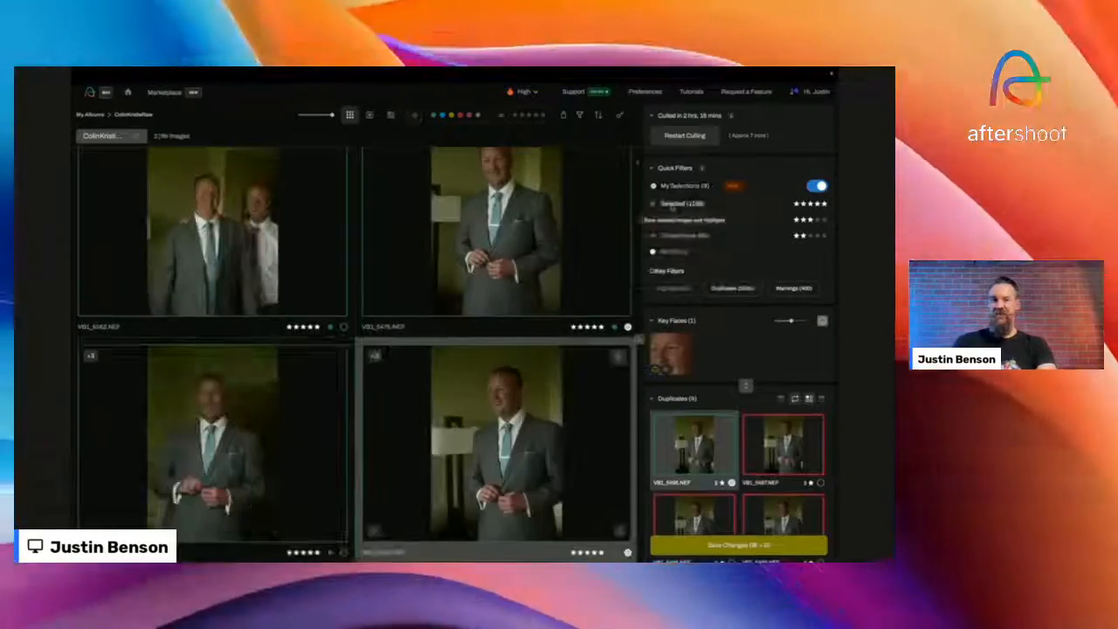
key(super+a)
drag(452, 421, 339, 472)
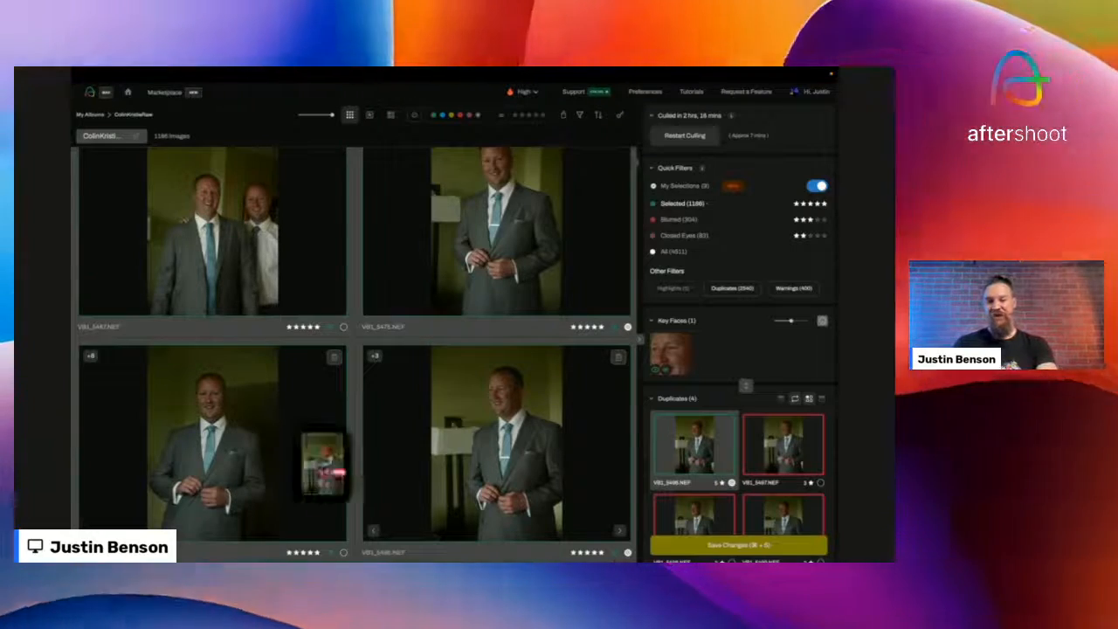
drag(316, 544, 348, 463)
click(728, 546)
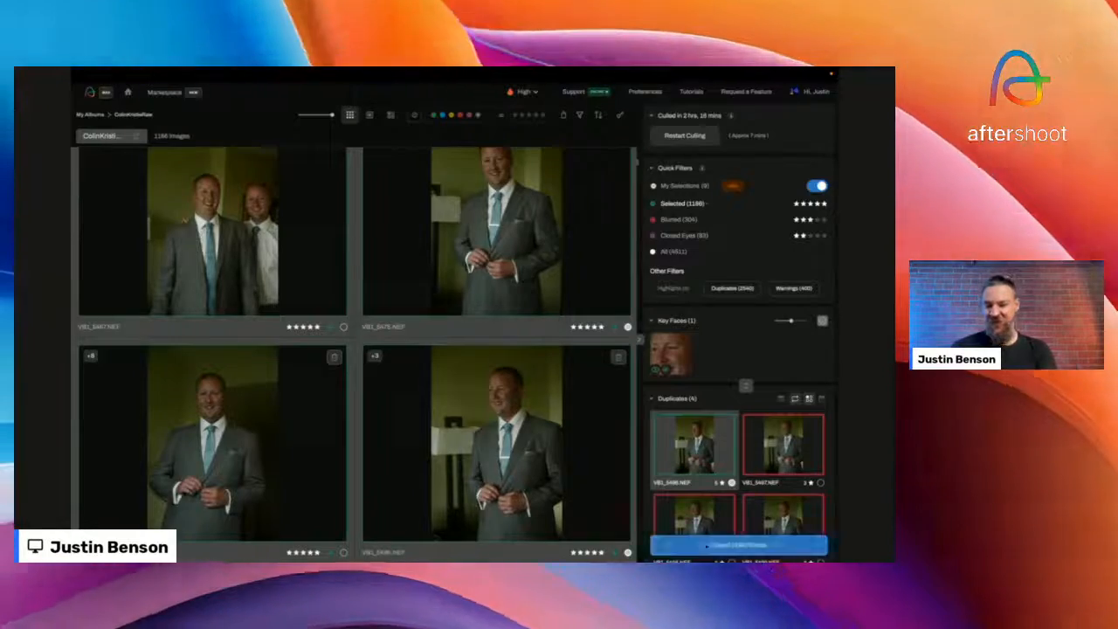
- Look over the export methods for the selected photos, including the export-to-folder settings, and close them without exporting
click(766, 544)
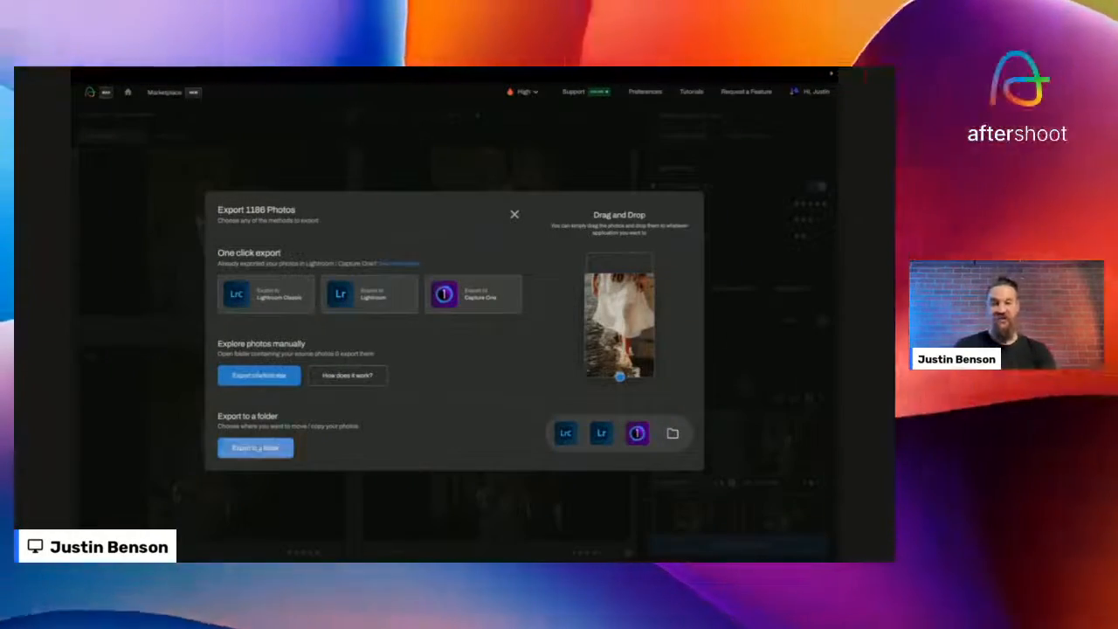
click(257, 449)
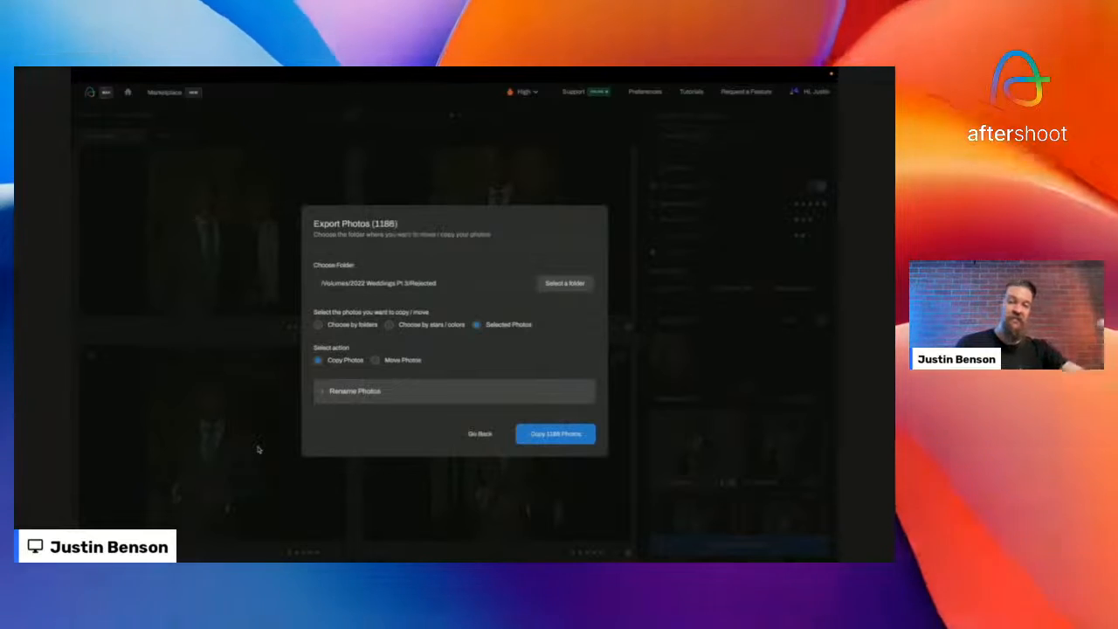
click(479, 435)
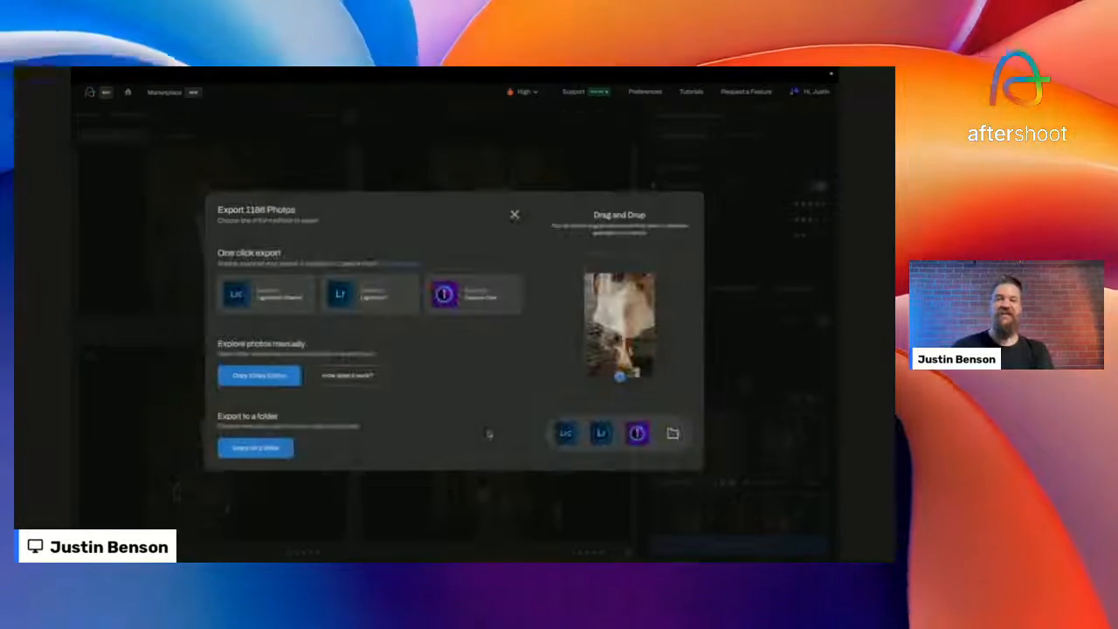
click(516, 215)
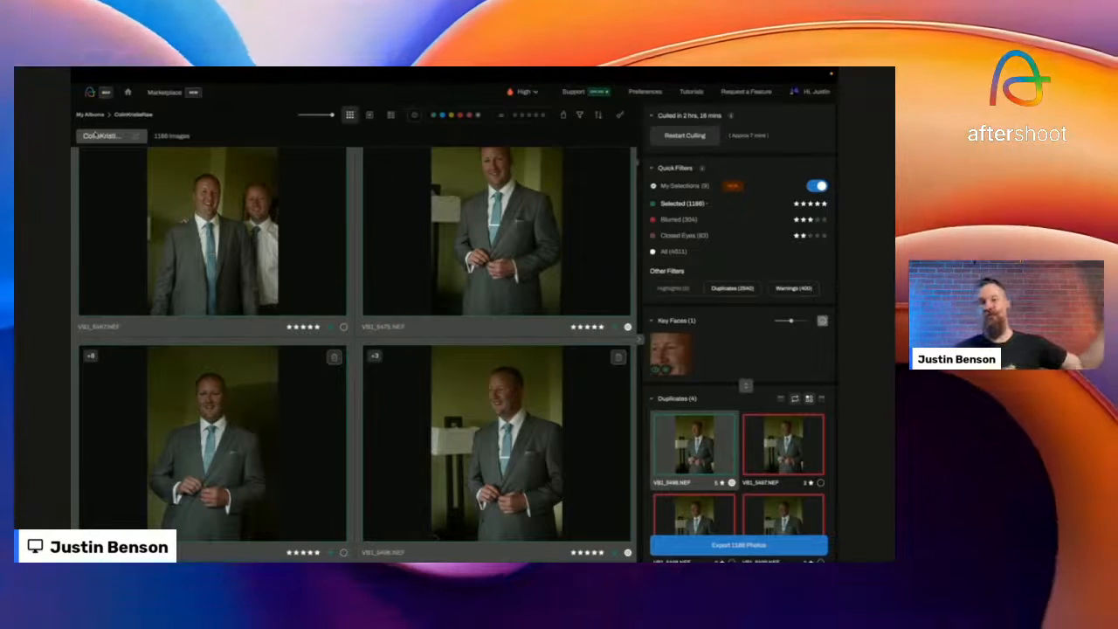
- Return to the albums overview and start a new album for editing
click(90, 115)
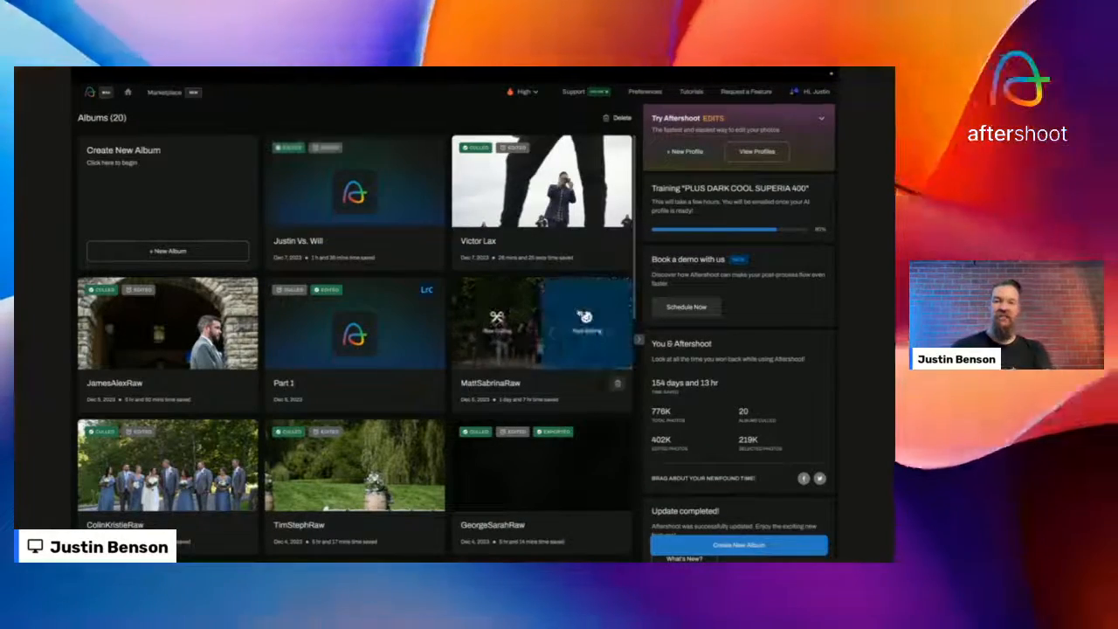
click(168, 251)
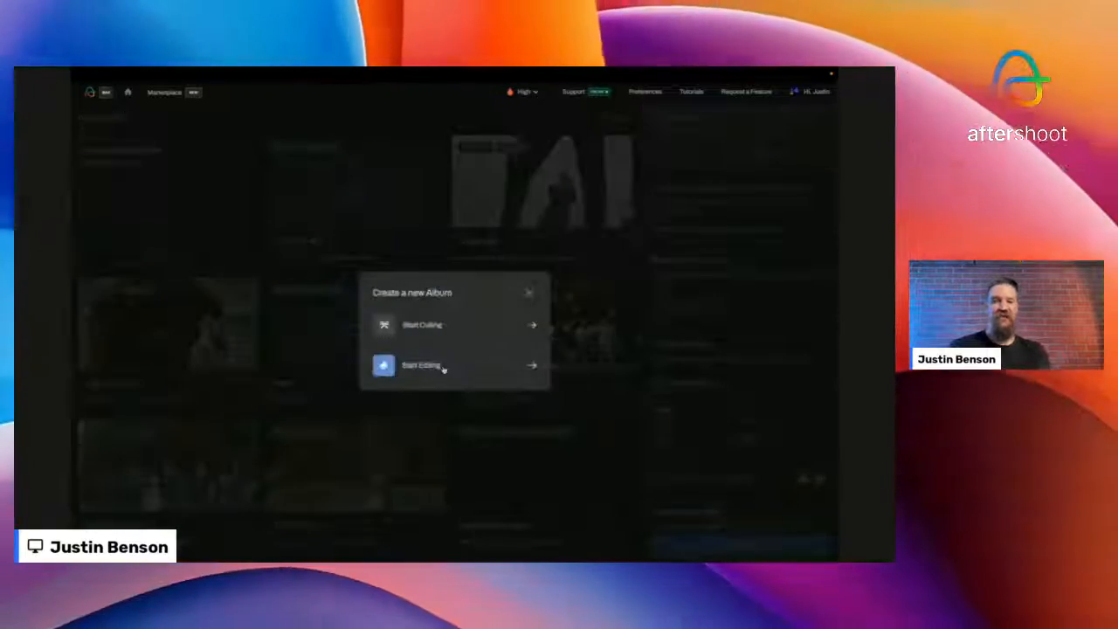
click(427, 367)
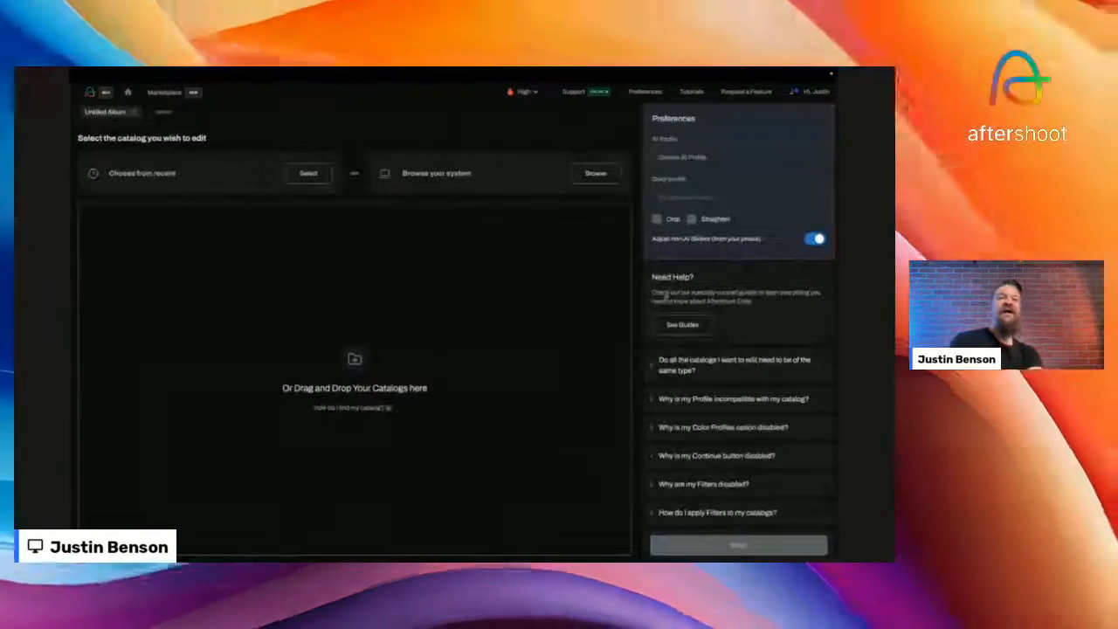
- Set the AI profile to The Founder Style and enable Crop and Straighten for the edit
click(726, 157)
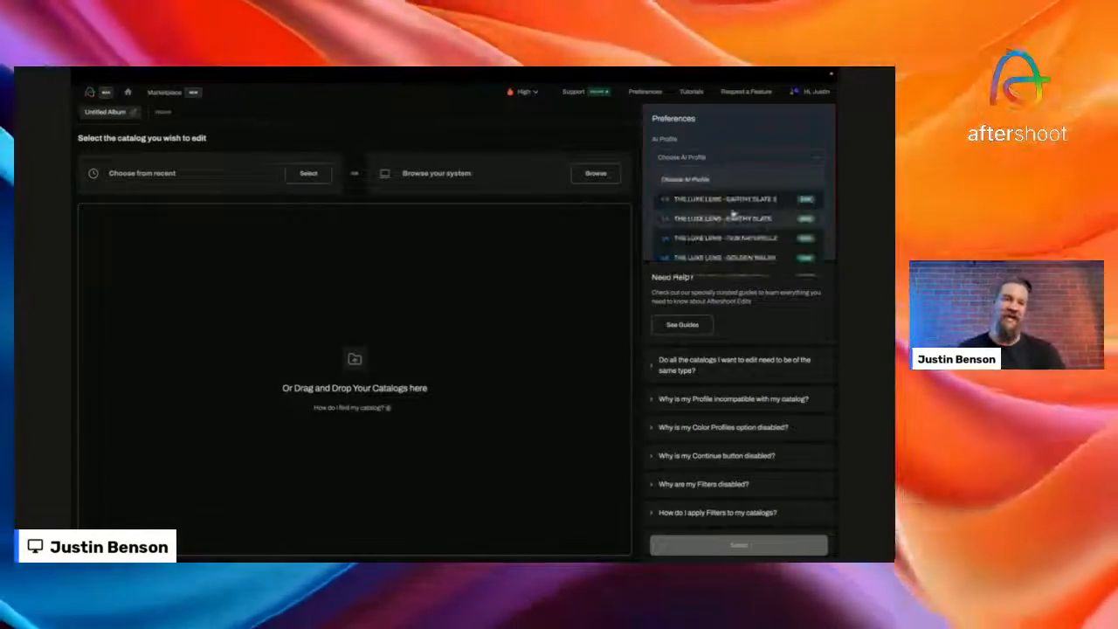
scroll(734, 214, down, 10)
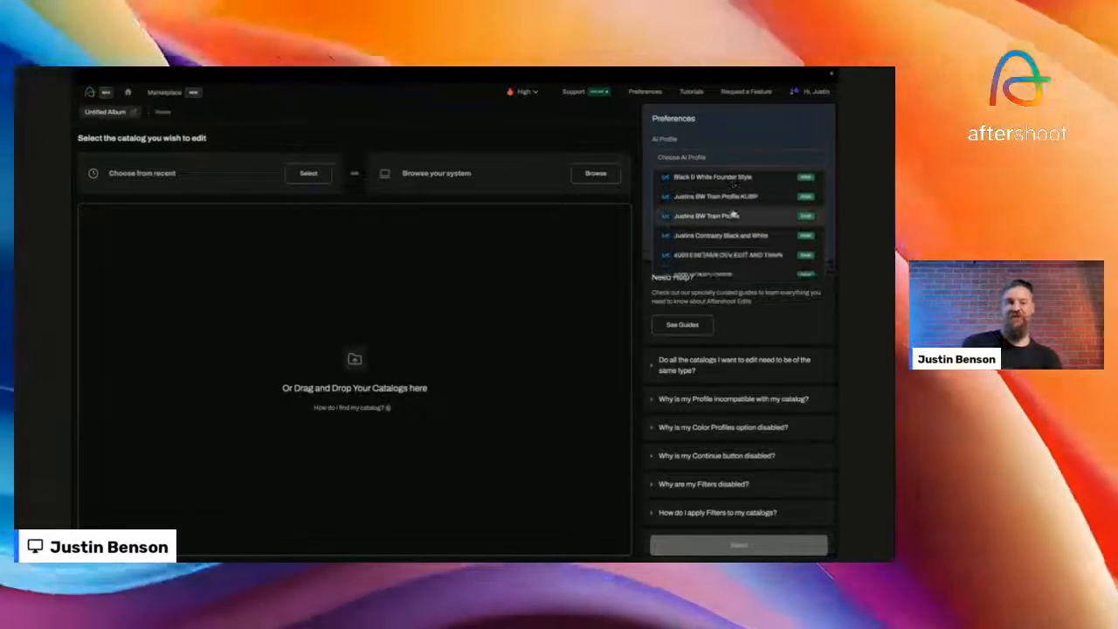
scroll(734, 214, up, 1)
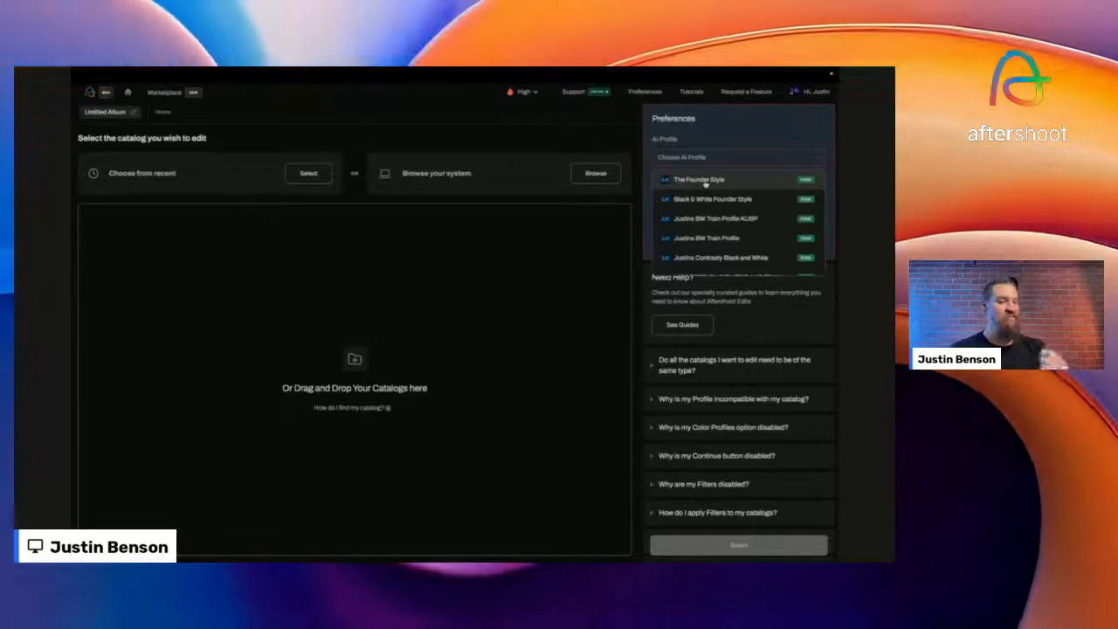
scroll(705, 184, down, 1)
scroll(705, 183, up, 1)
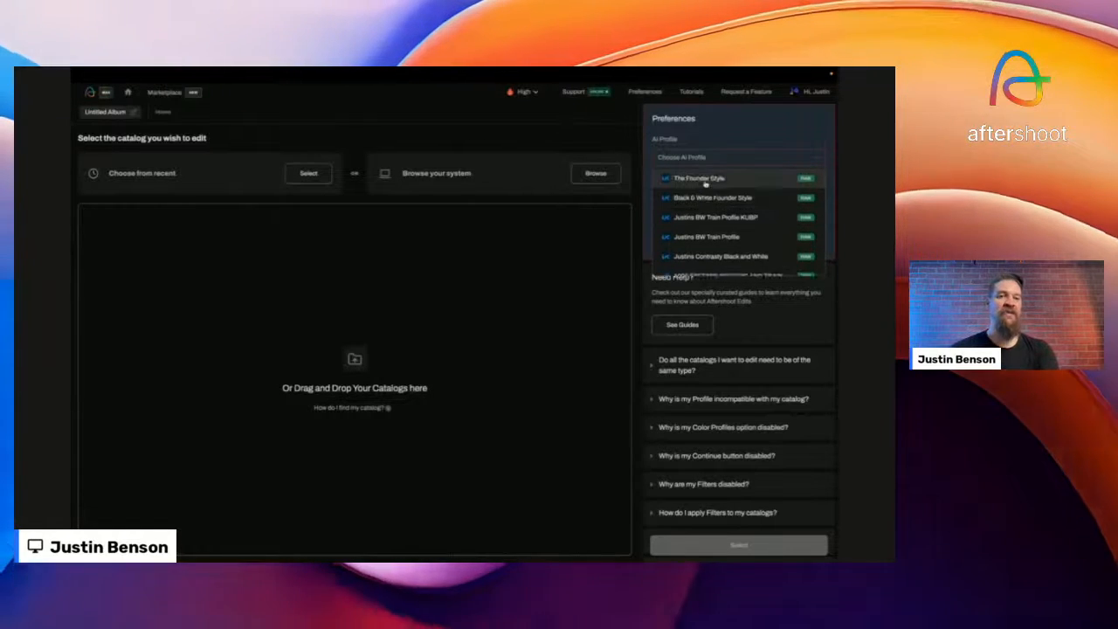
click(705, 178)
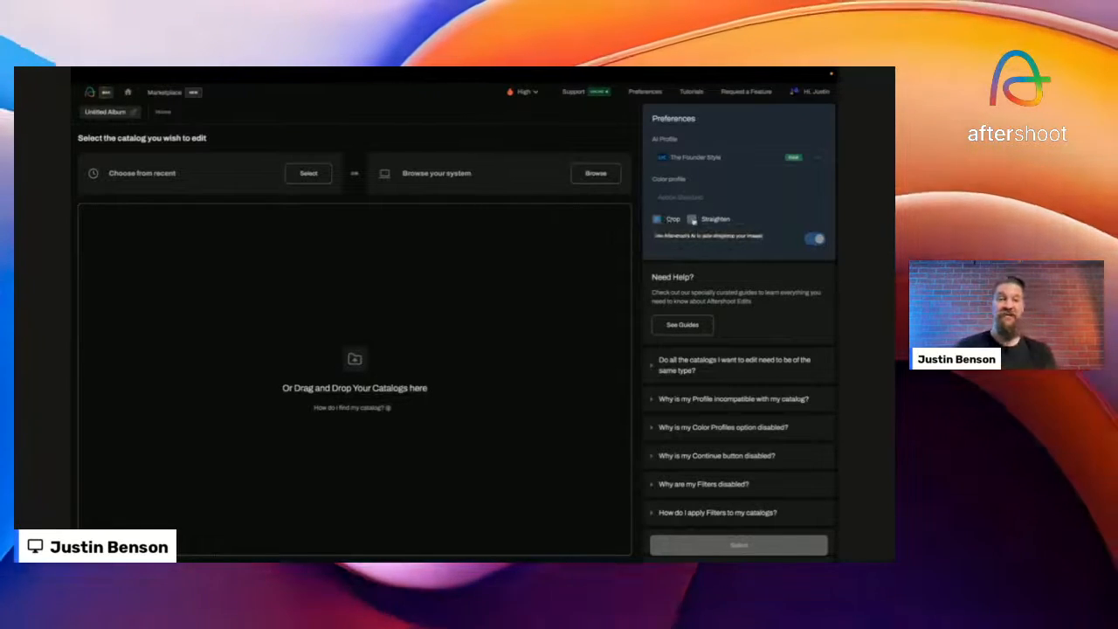
- Add the recent catalog Carl Data Set-v12.lrcat, show it by collections, and select the Carl Data Set collection
click(306, 174)
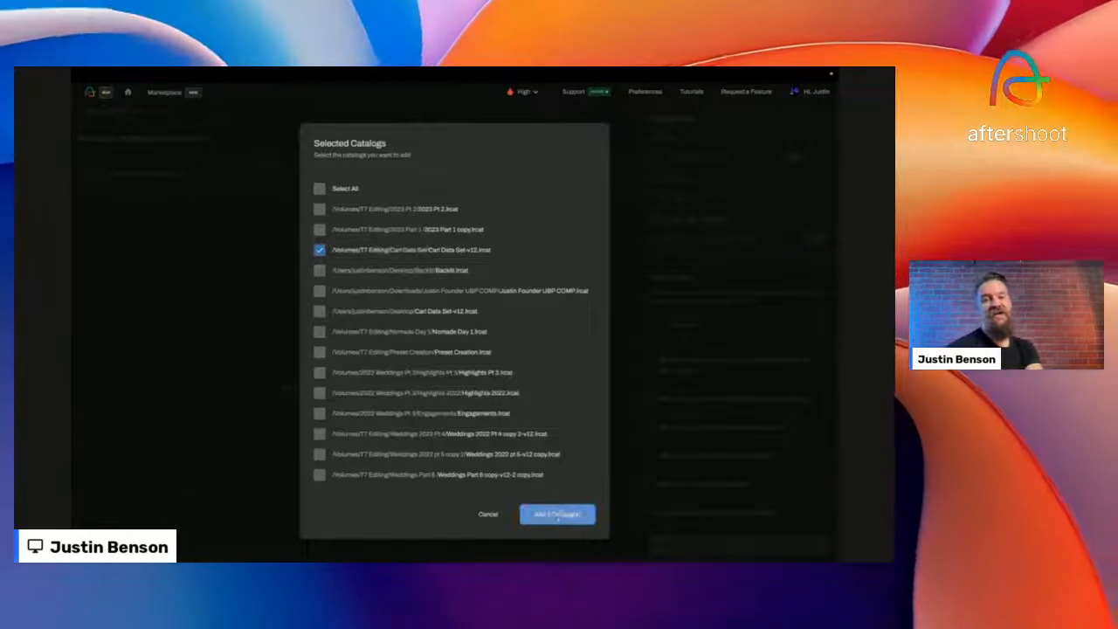
click(558, 515)
click(392, 246)
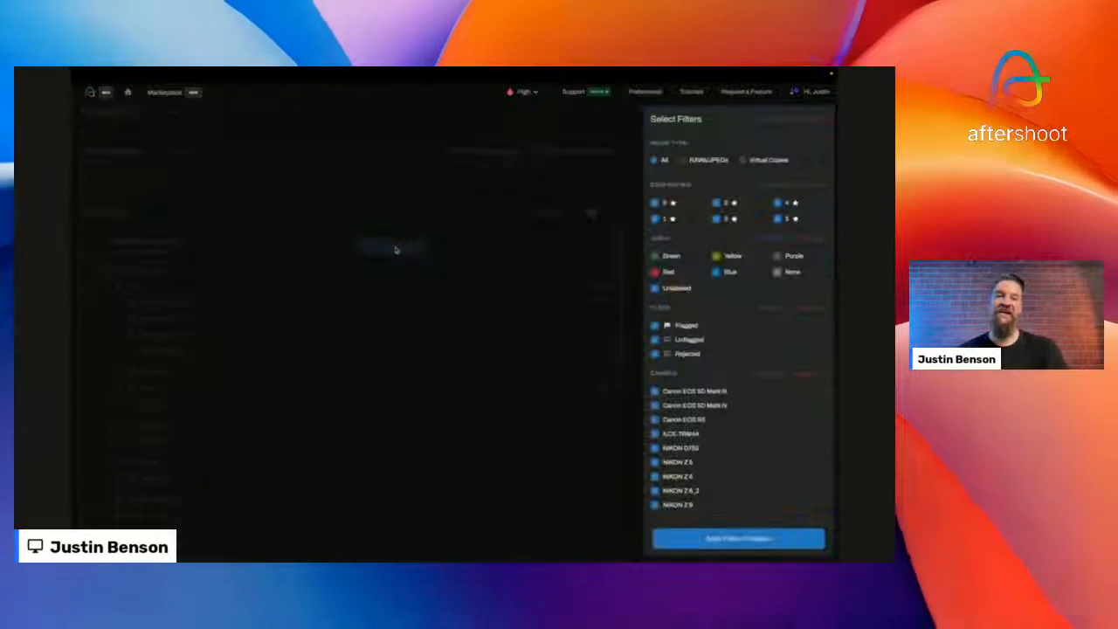
click(561, 200)
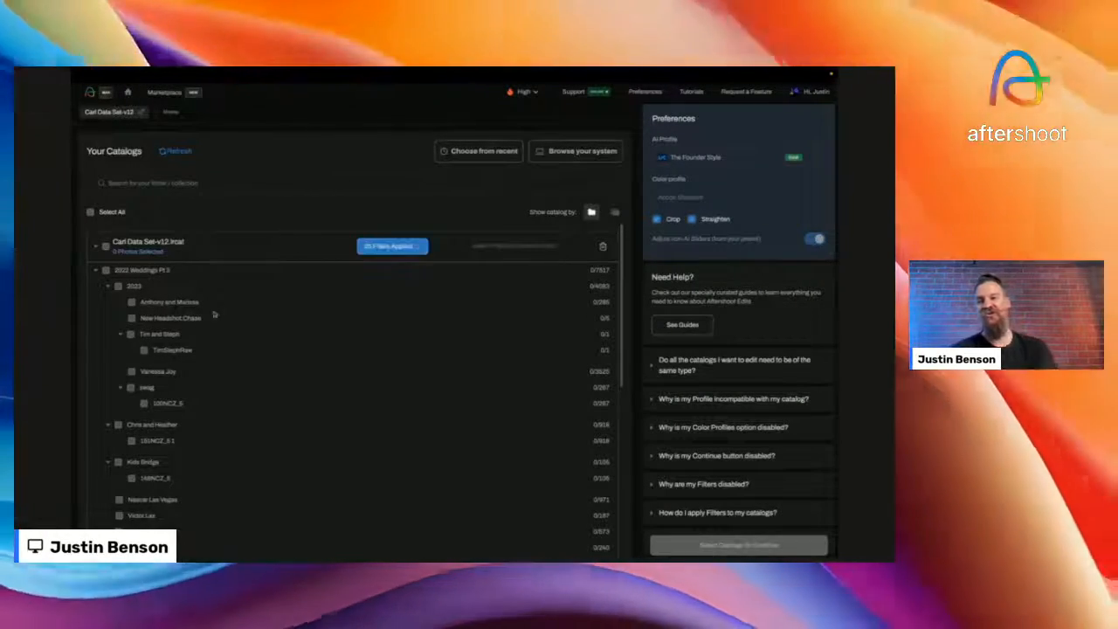
click(615, 212)
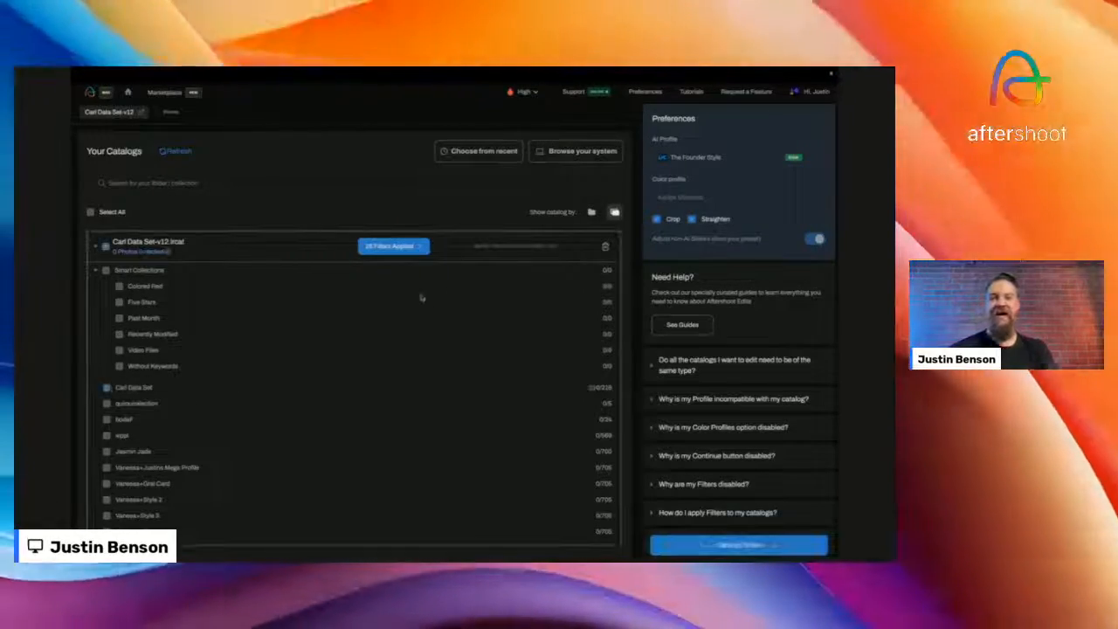
- Filter the collection to RAWs/JPEGs from all cameras and run the AI edit on the filtered photos
click(417, 248)
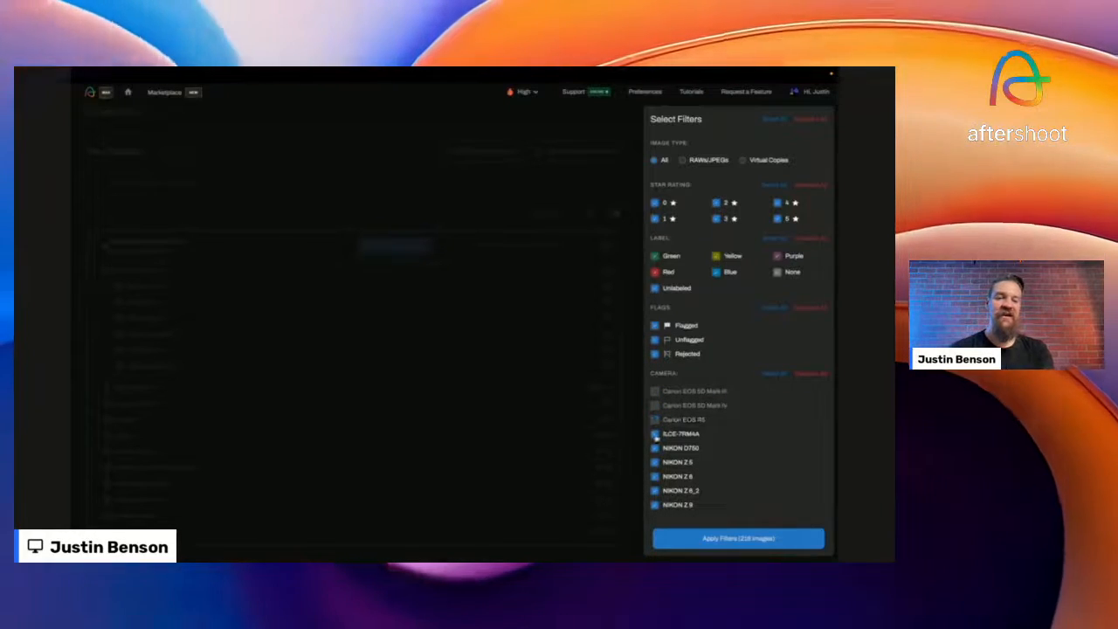
click(773, 374)
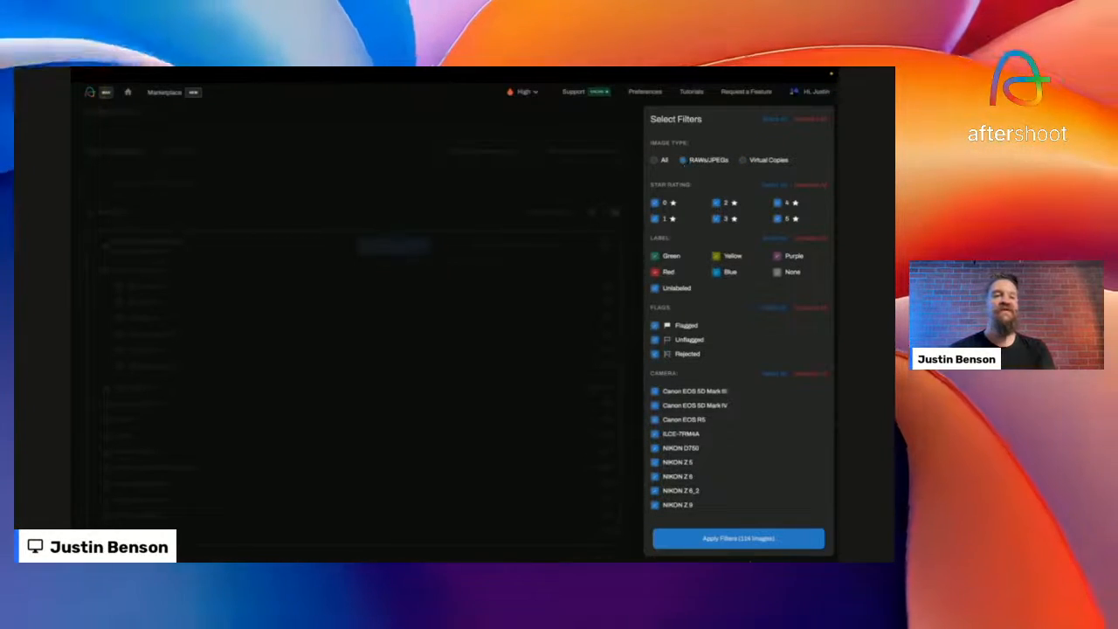
click(752, 546)
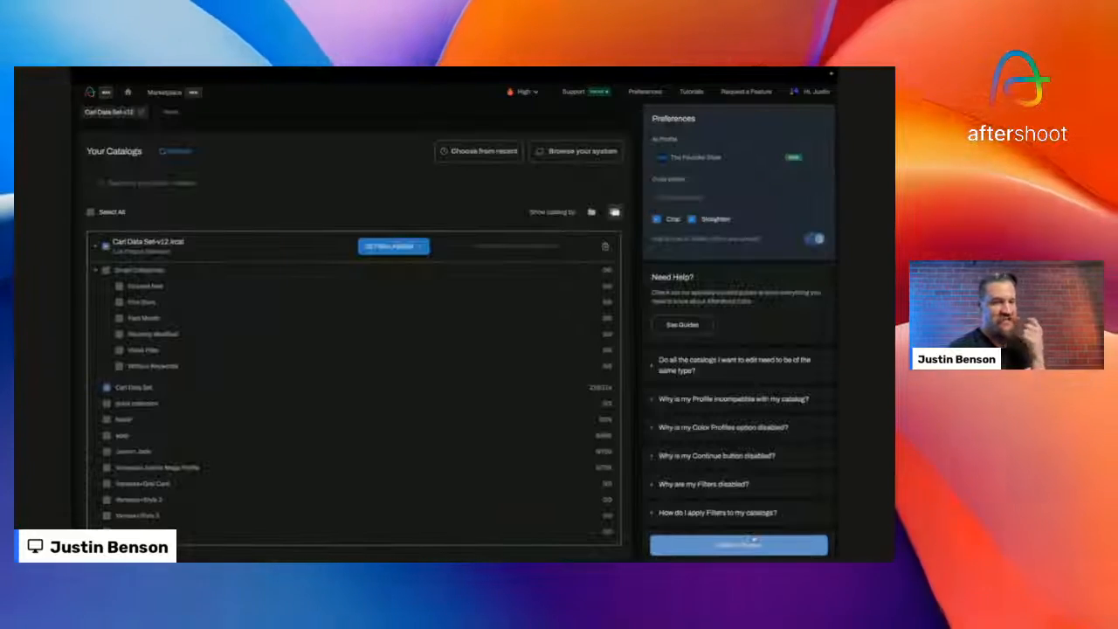
click(749, 543)
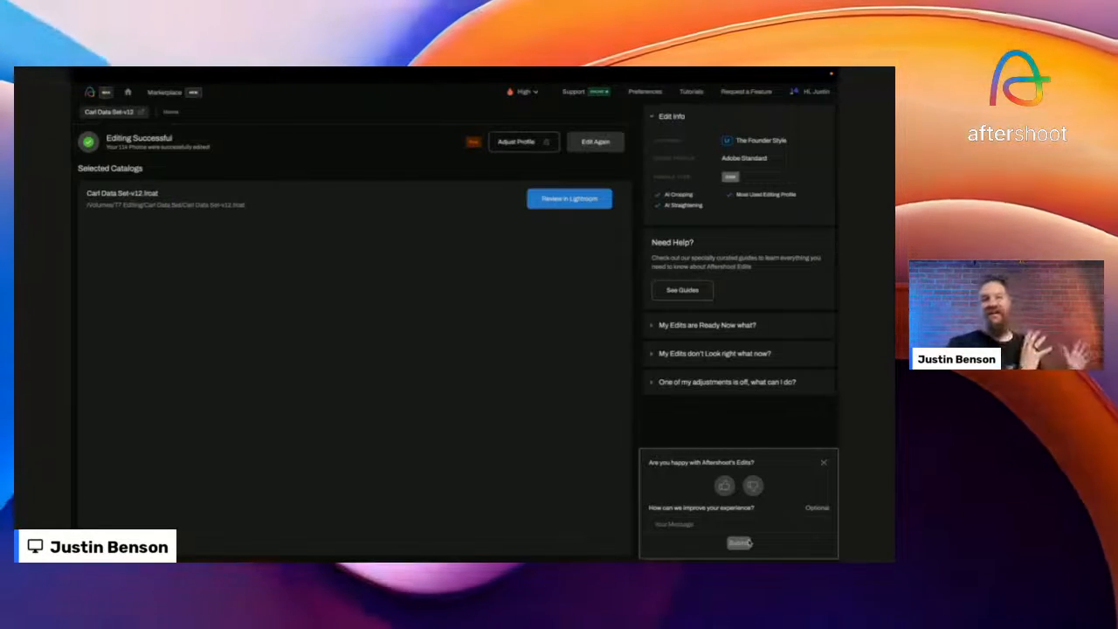
click(741, 544)
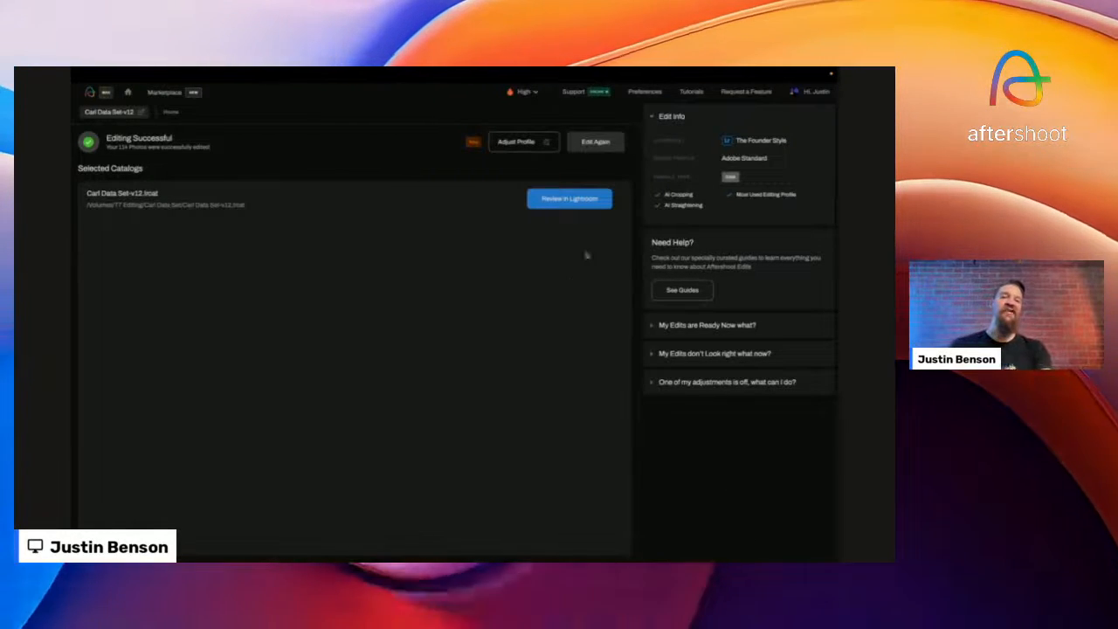
- Edit the catalog's photos again with the Graicard Bold profile, turning Crop and Straighten off
click(599, 141)
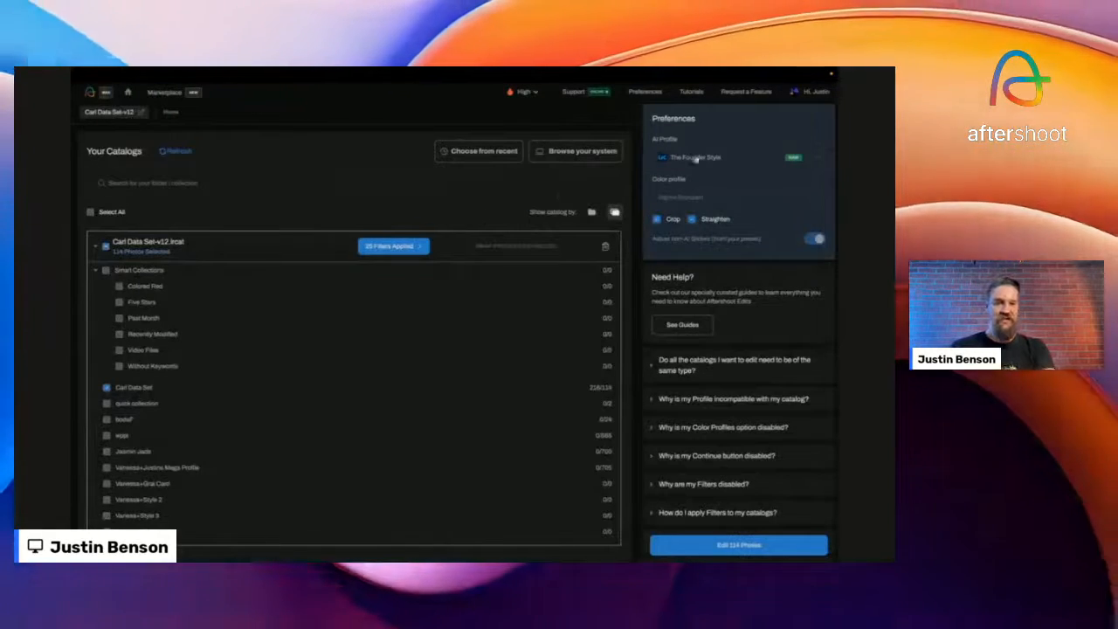
click(696, 159)
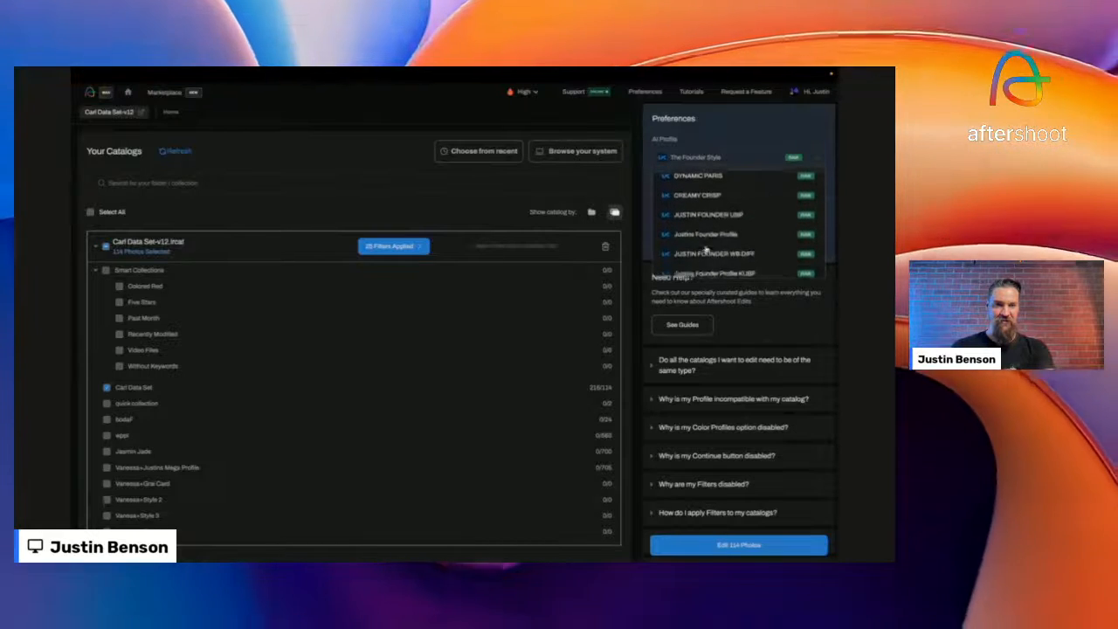
scroll(706, 251, down, 5)
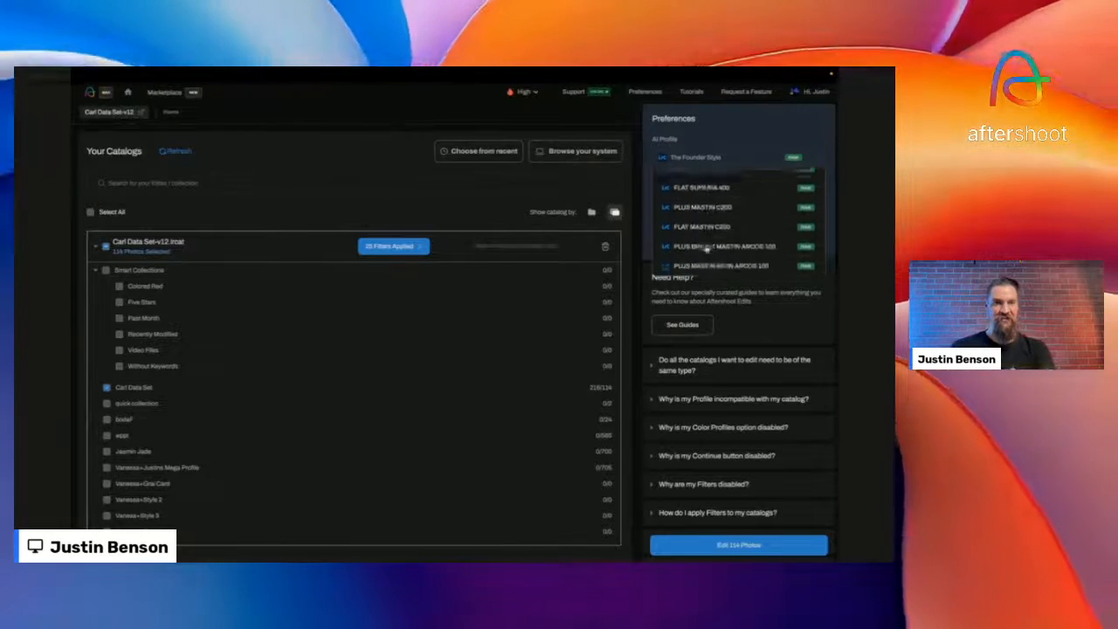
scroll(706, 251, down, 8)
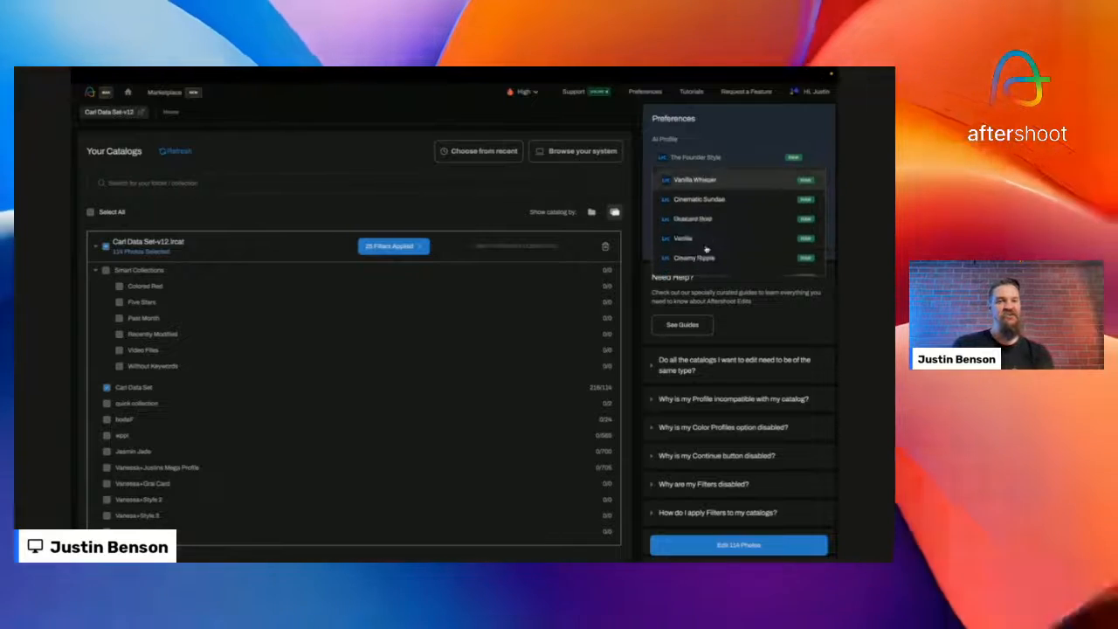
scroll(706, 249, up, 3)
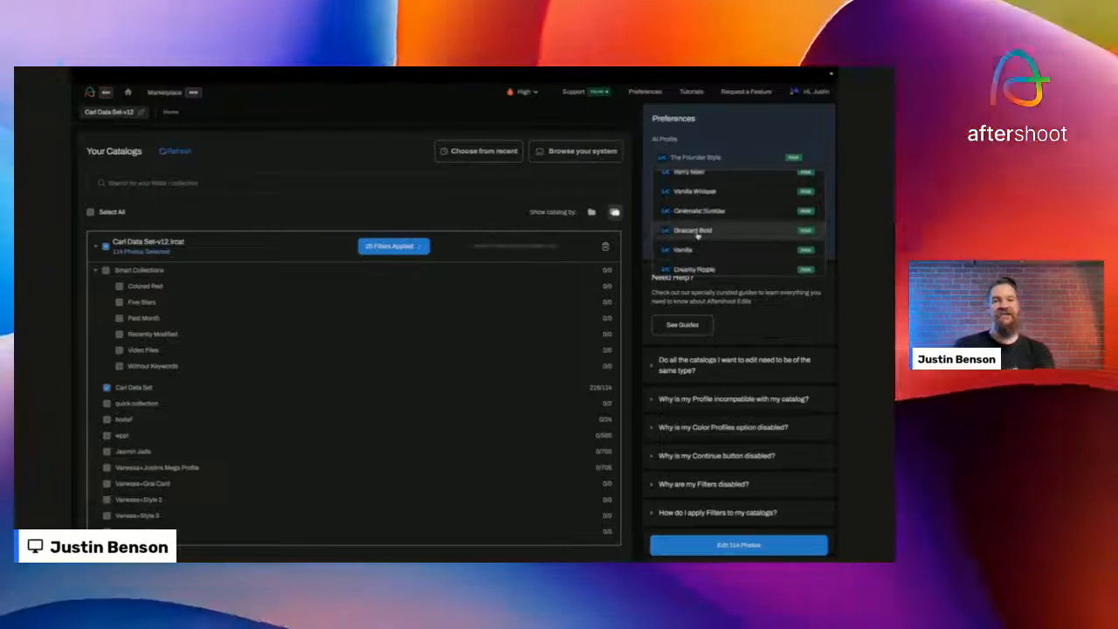
click(696, 230)
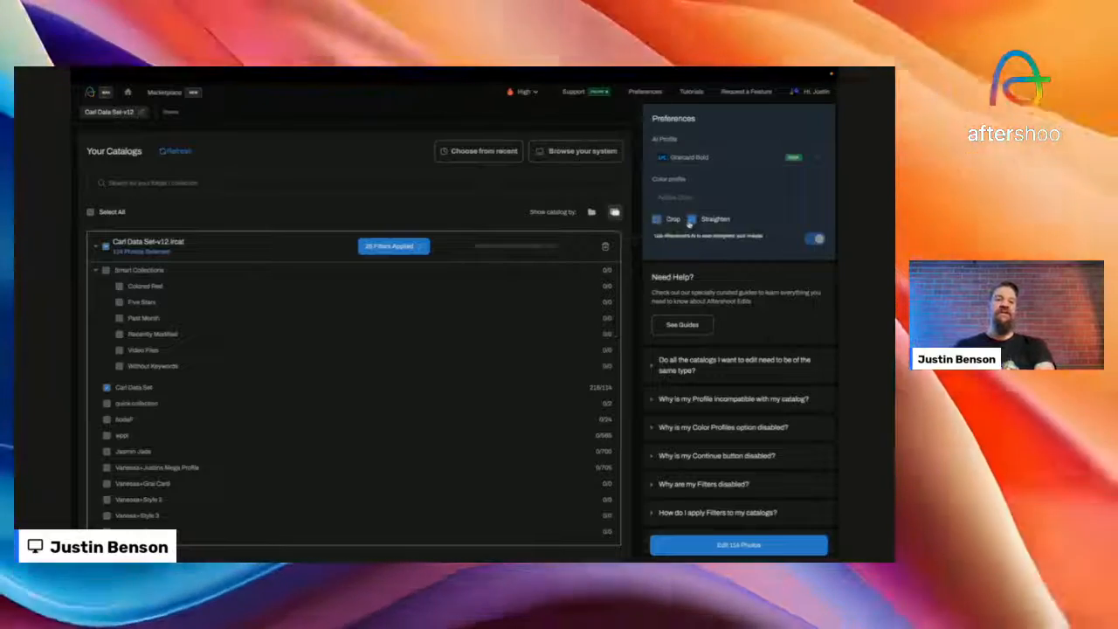
click(741, 545)
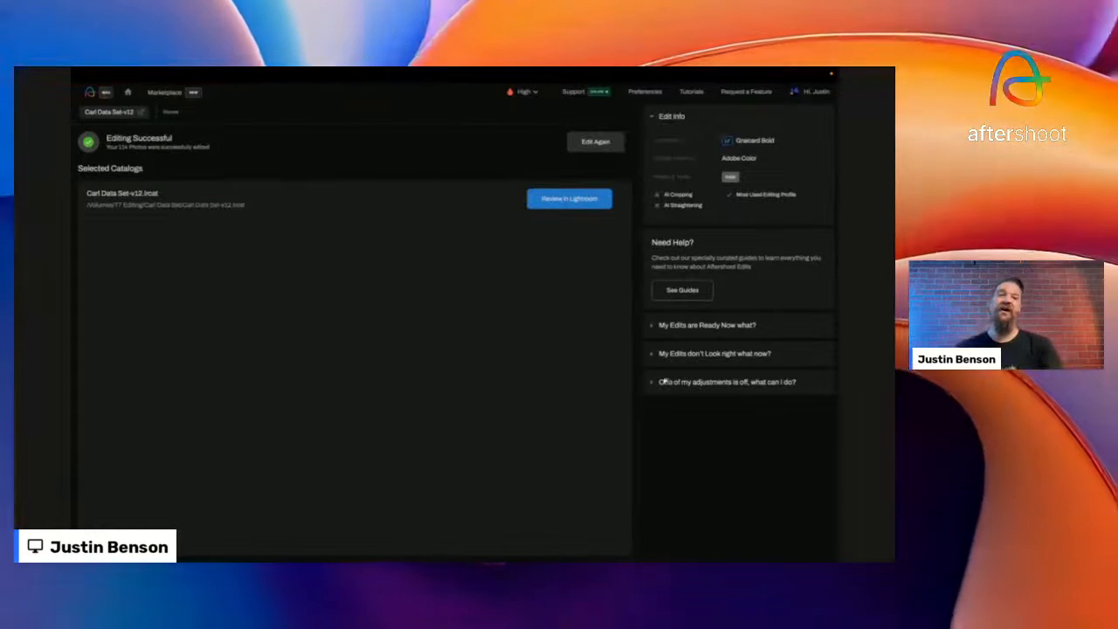
- Open the edited catalog in Lightroom Classic for review and filter the library by attribute to leave out virtual copies
click(580, 202)
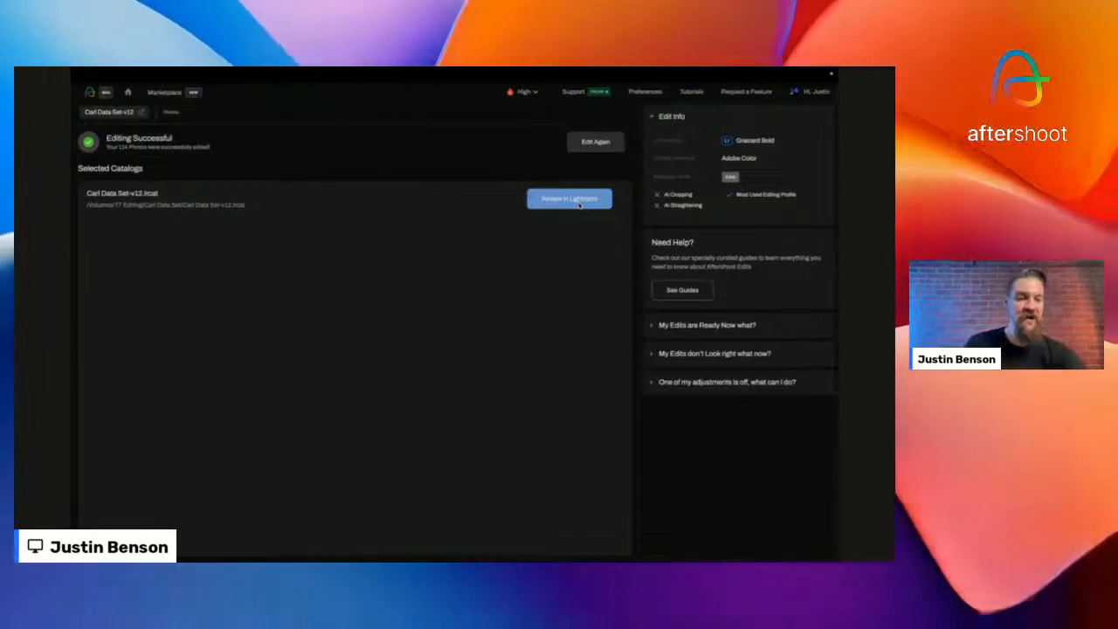
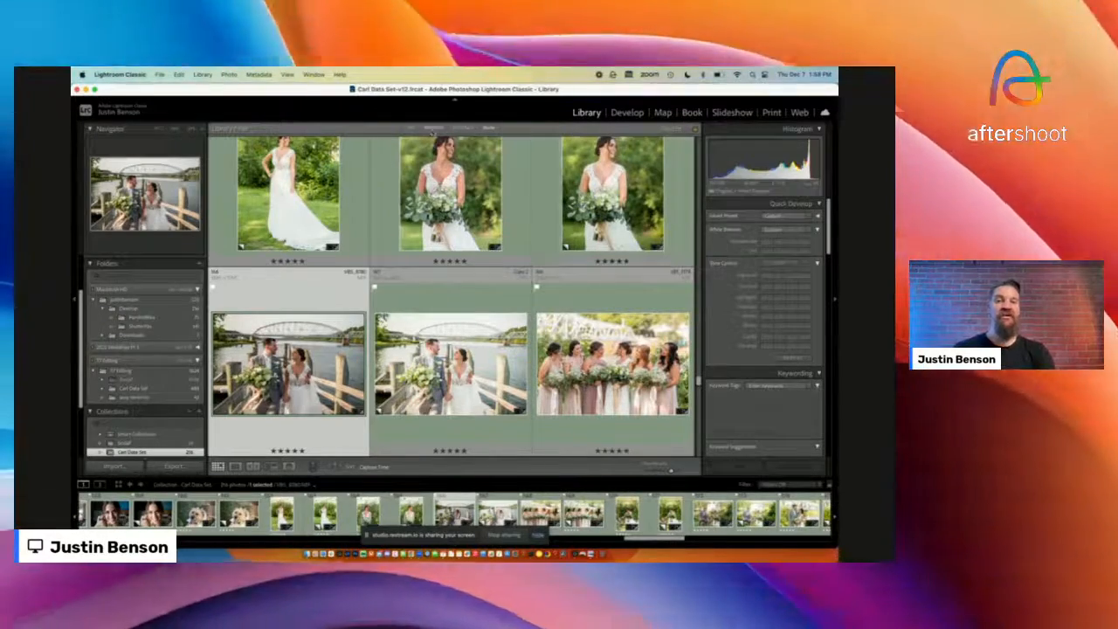
click(432, 128)
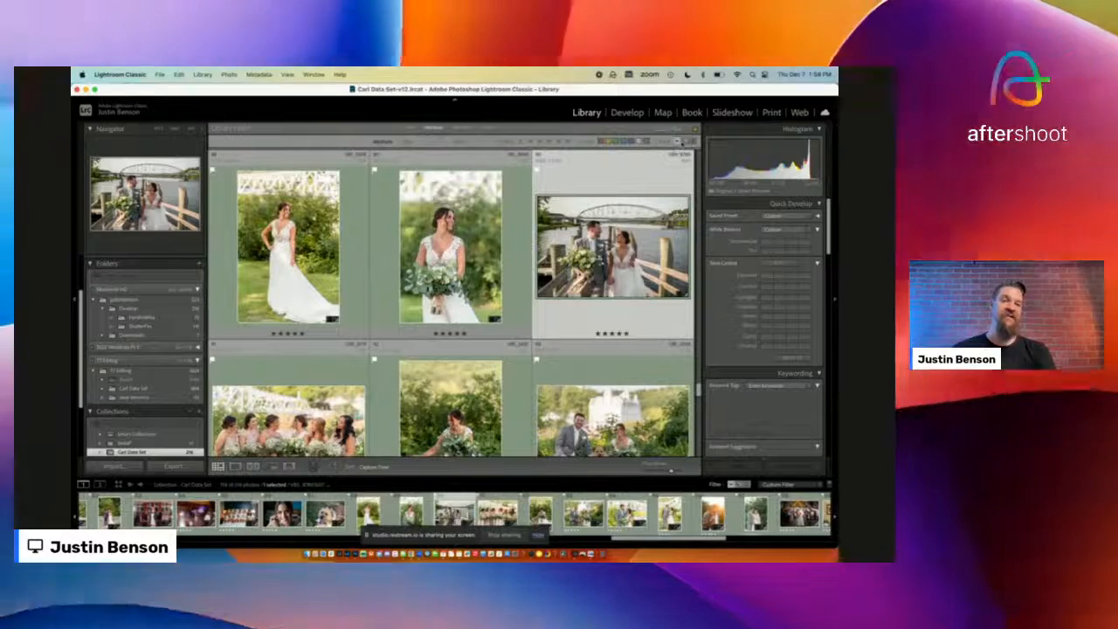
- Review edited photos in Develop: the couple by the bridge, the group on the bed, and the couple under the stone arch
click(615, 114)
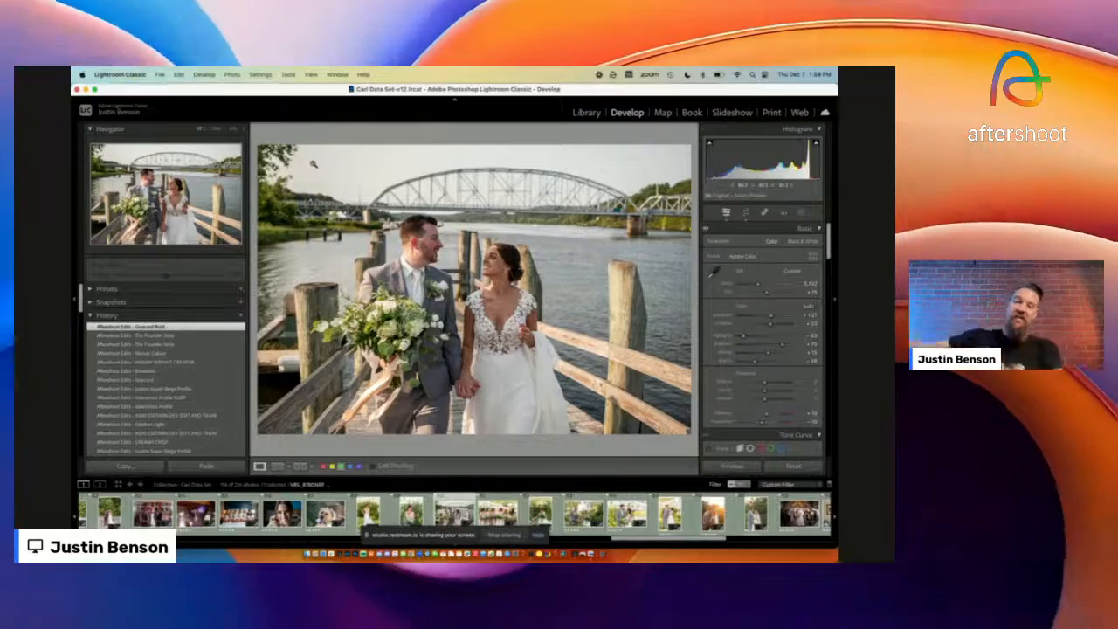
key(ctrl+Up)
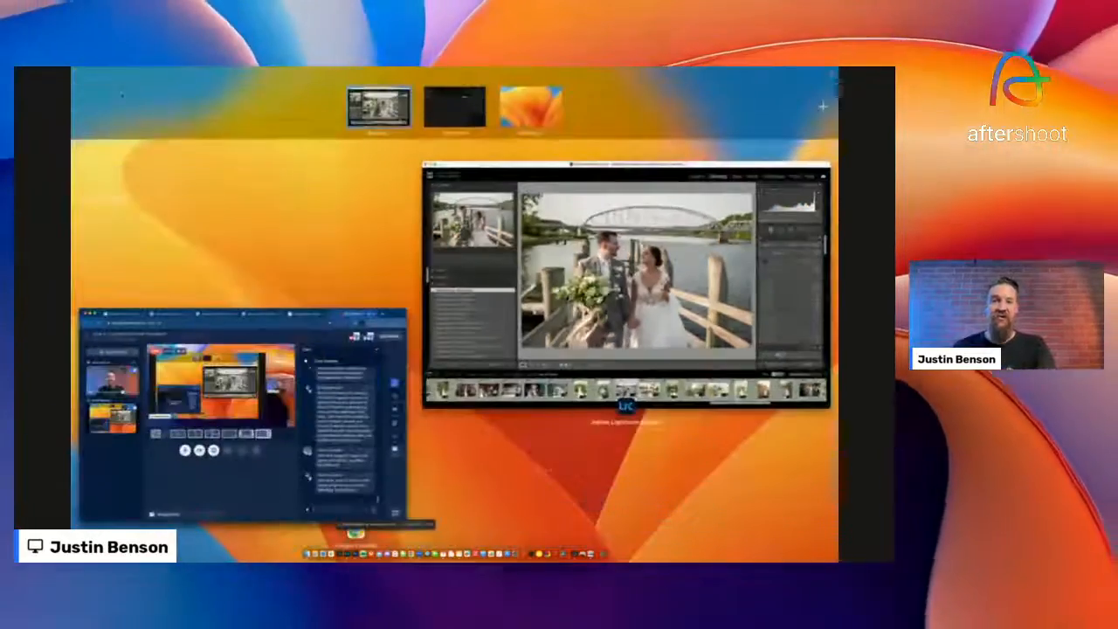
click(498, 253)
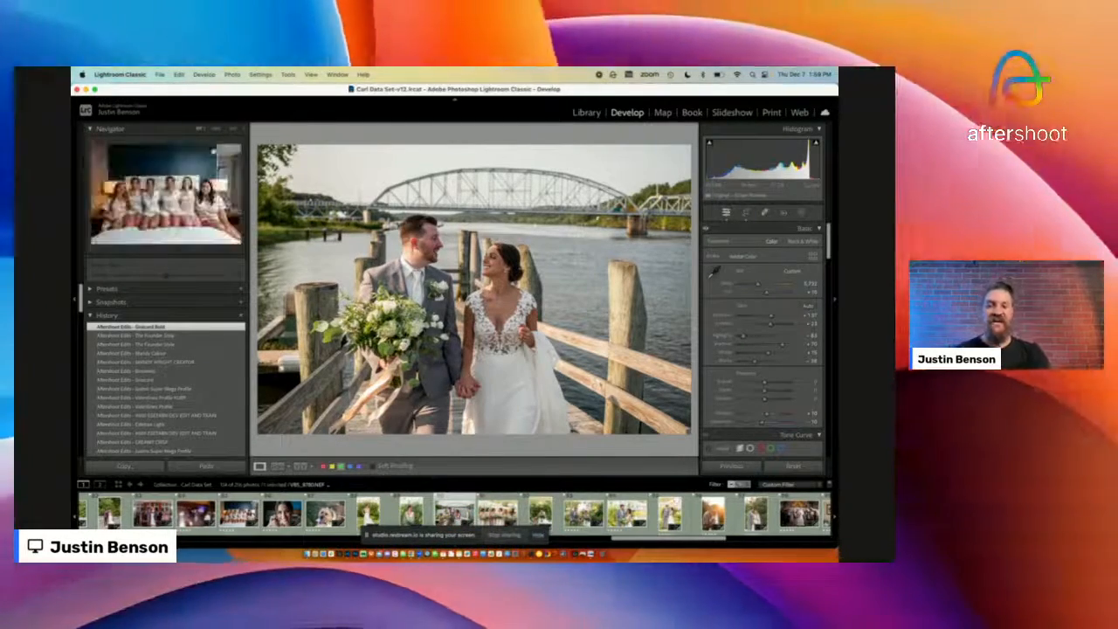
click(238, 513)
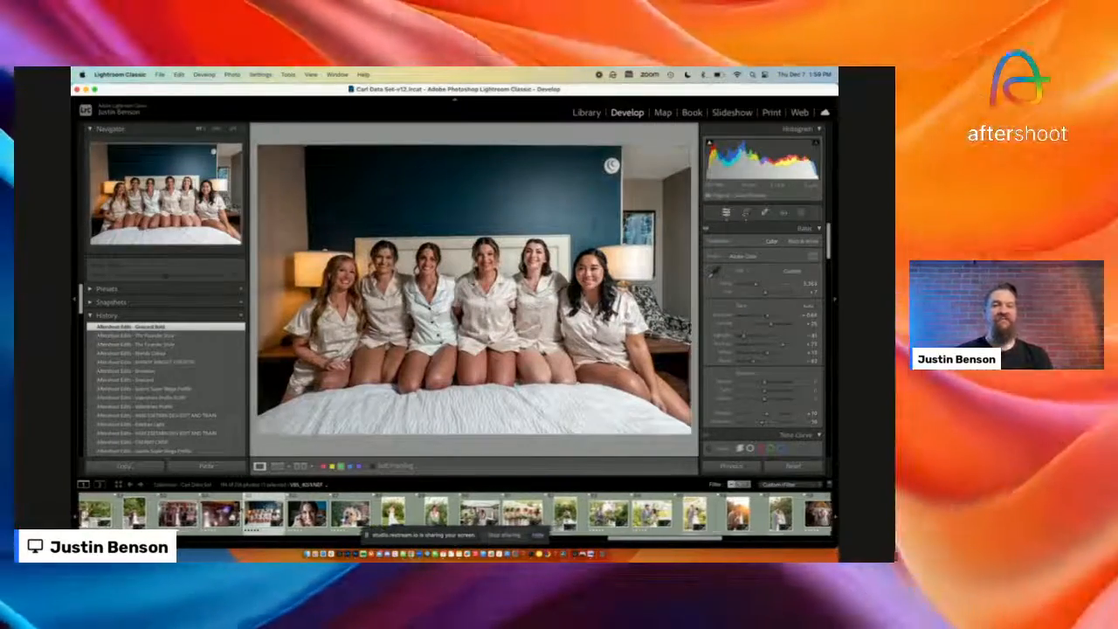
scroll(282, 514, left, 8)
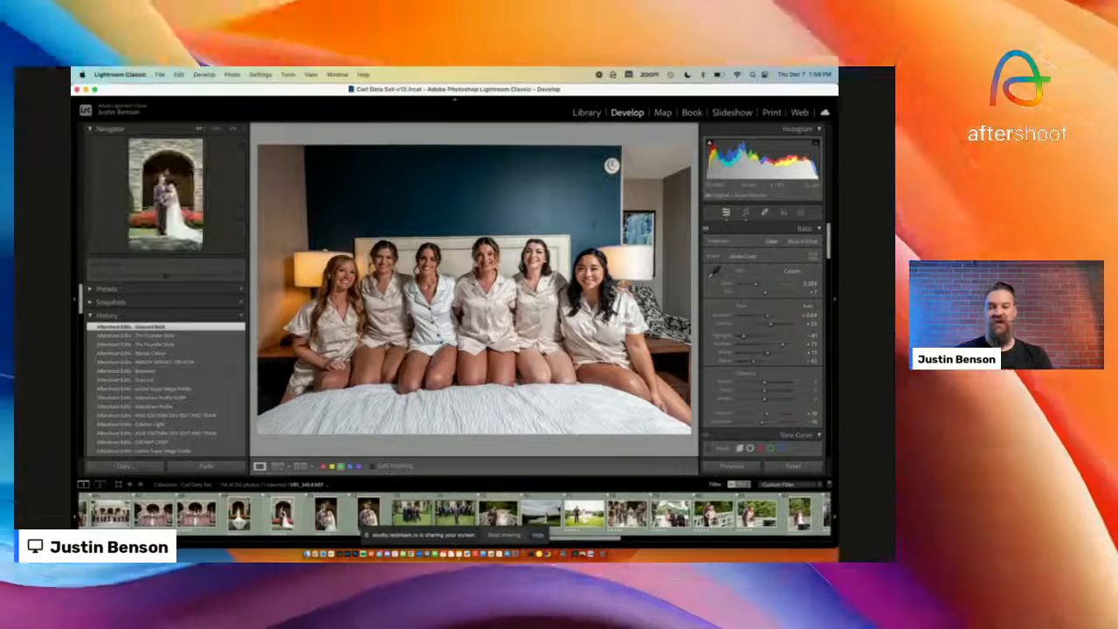
click(282, 514)
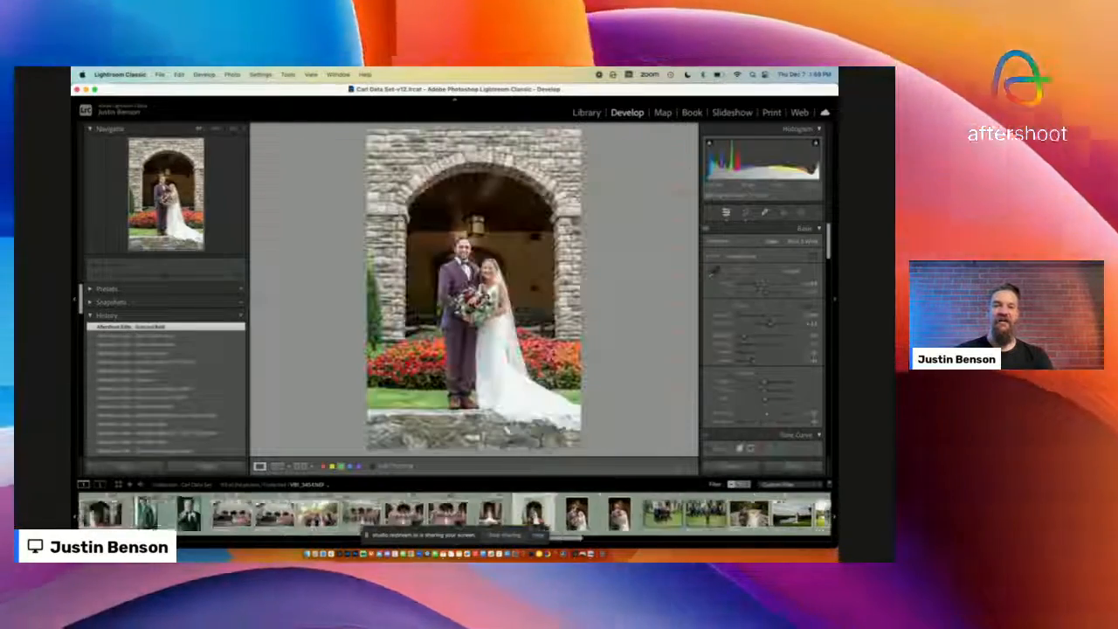
scroll(282, 513, left, 3)
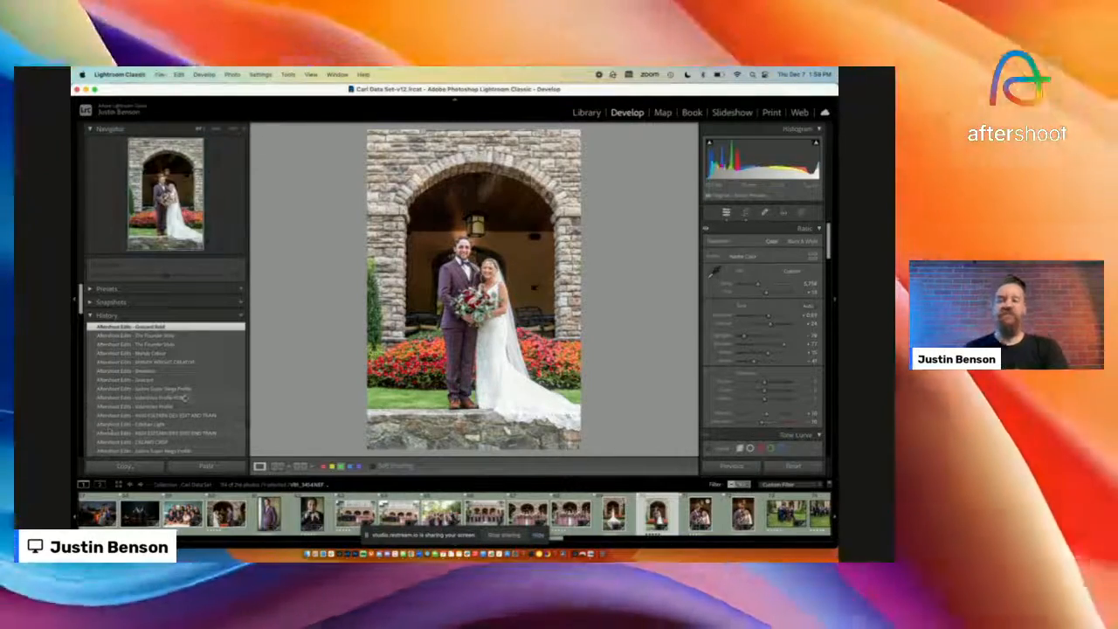
- Switch the stone-arch couple photo to The Founder Style edit in its history to compare it with Graicard Bold
scroll(175, 397, down, 5)
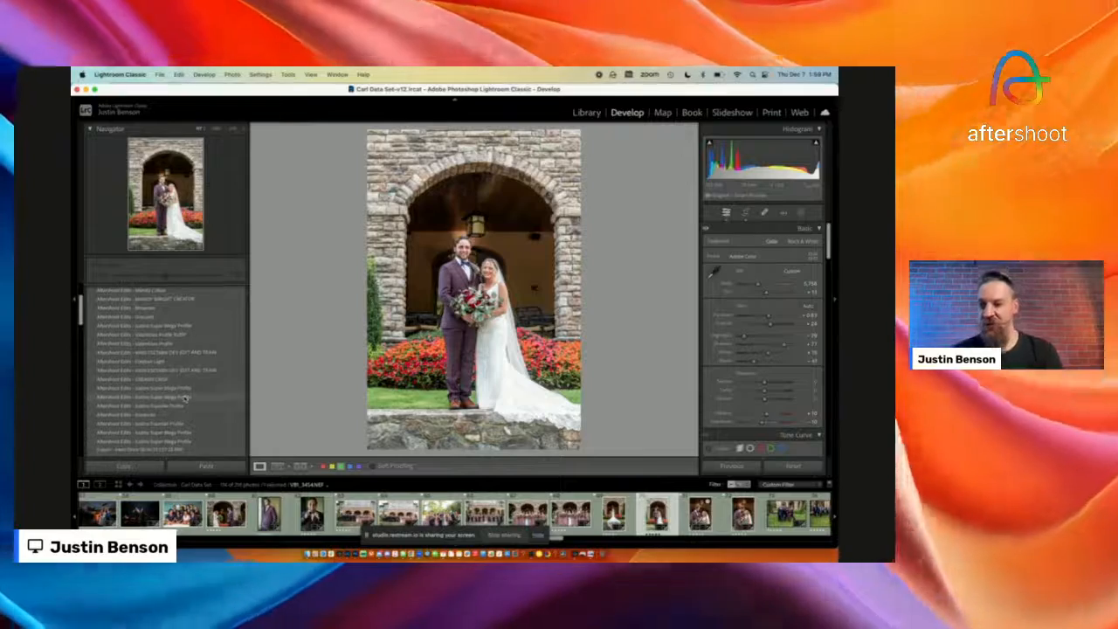
scroll(185, 395, up, 5)
click(169, 309)
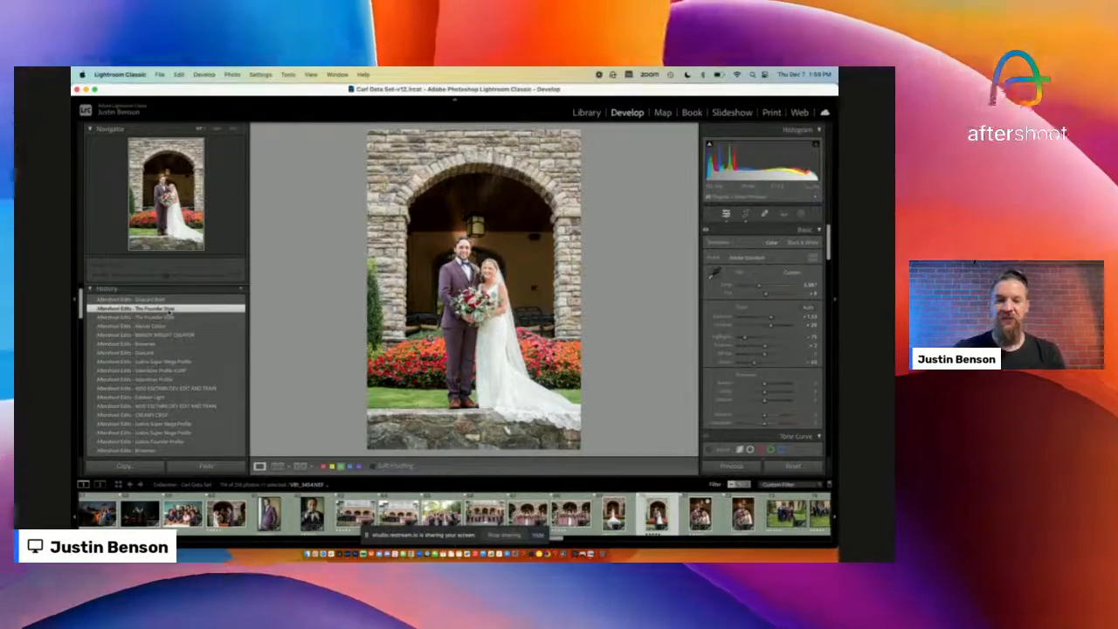
key(F2)
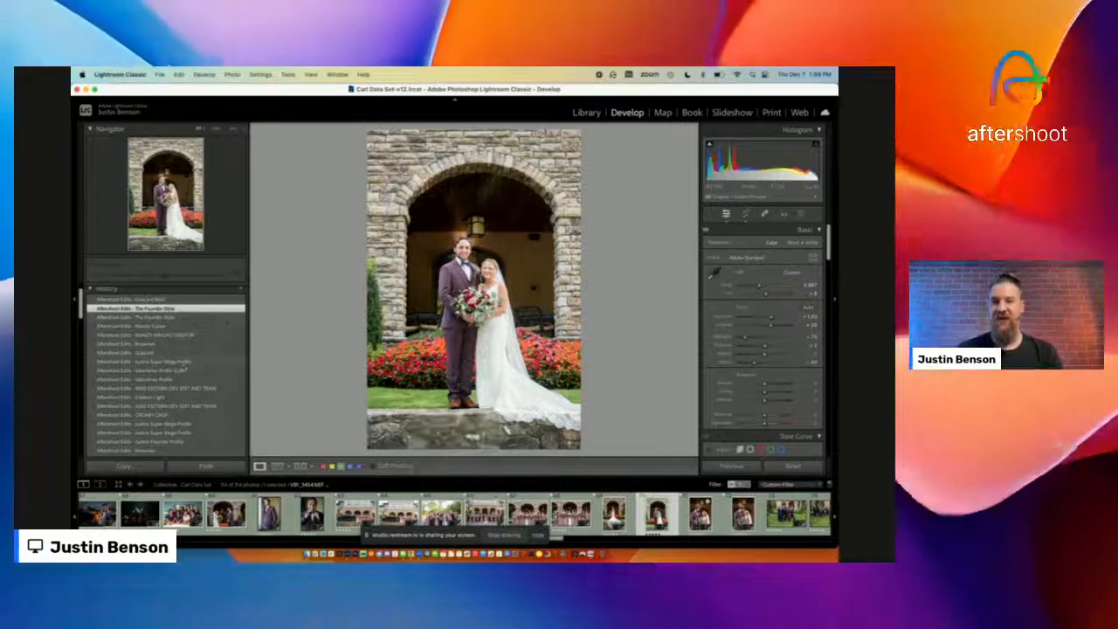
- Look through the stone-arch photo's edit history all the way down to the original import entry
scroll(185, 369, down, 4)
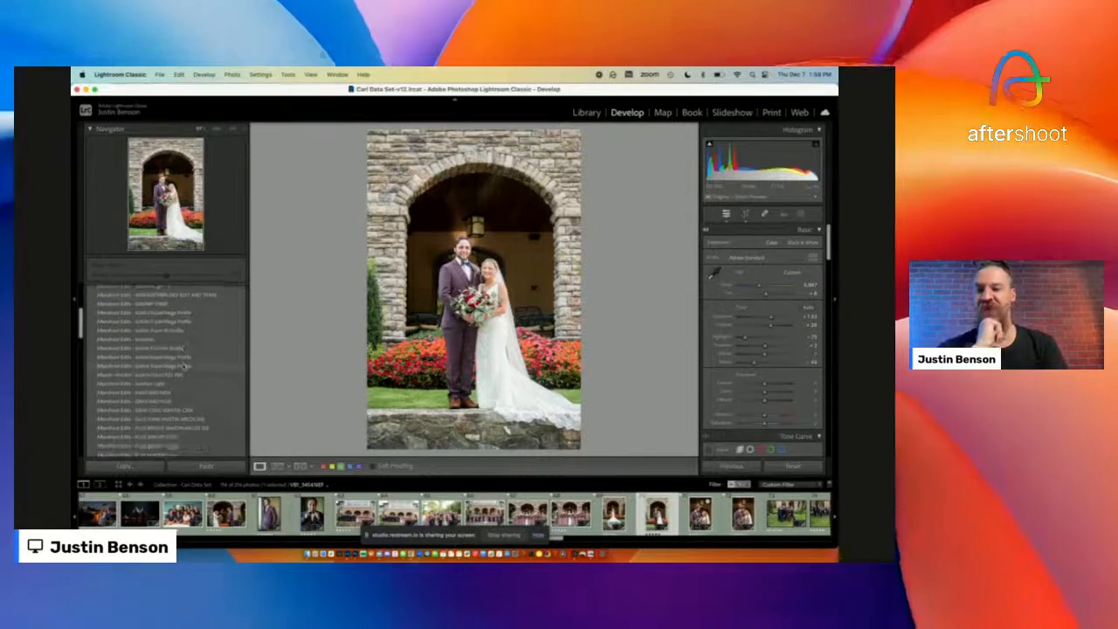
scroll(184, 366, down, 3)
scroll(183, 367, down, 3)
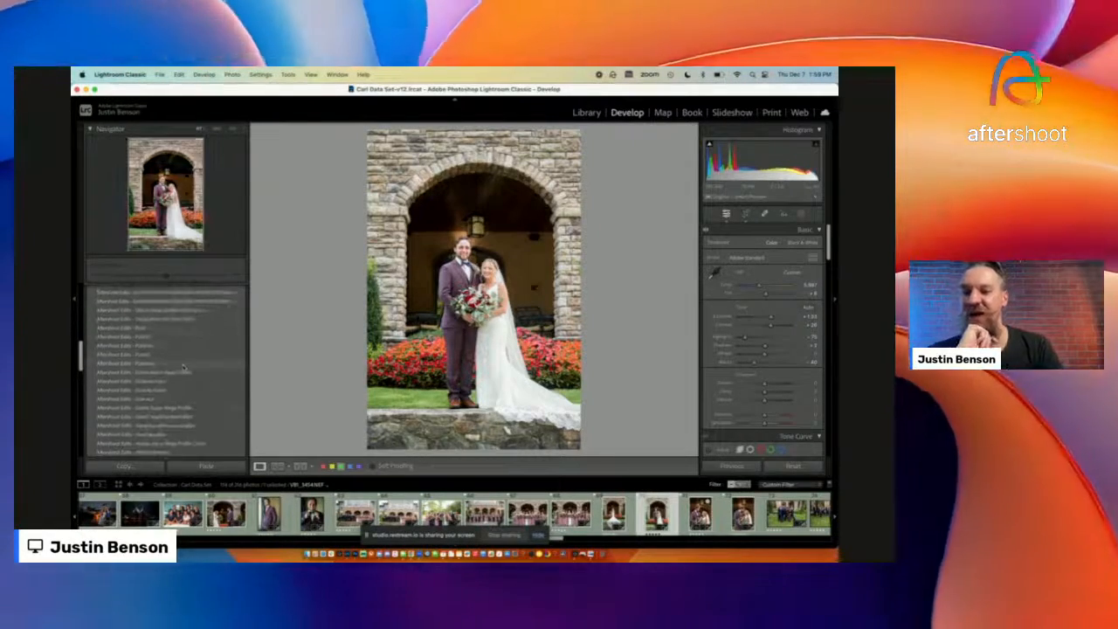
scroll(183, 367, down, 3)
scroll(183, 368, down, 3)
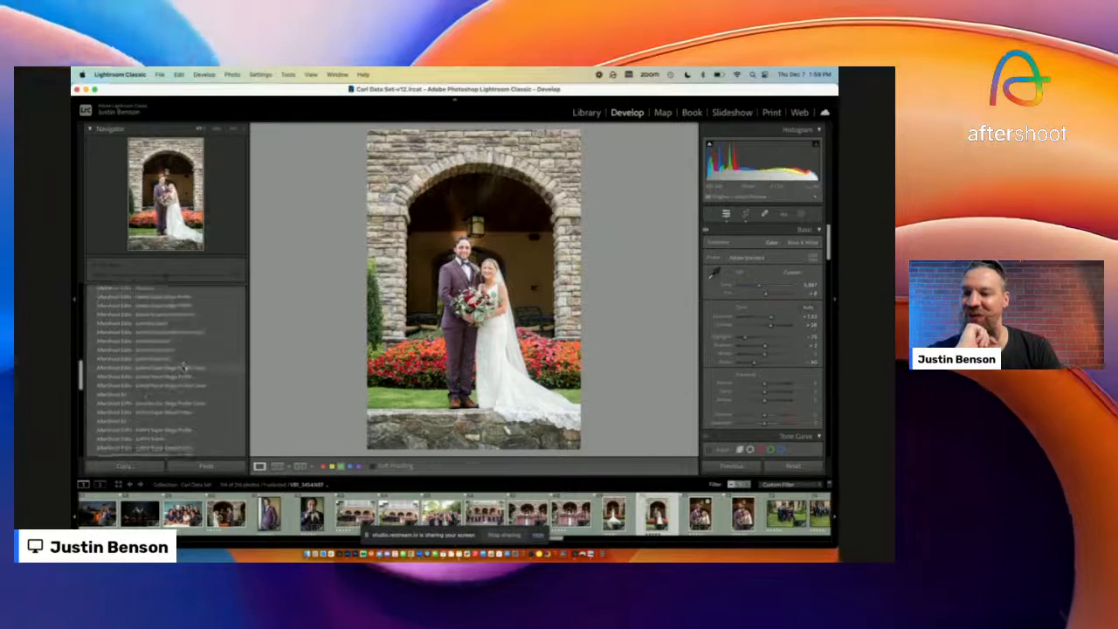
scroll(184, 371, down, 3)
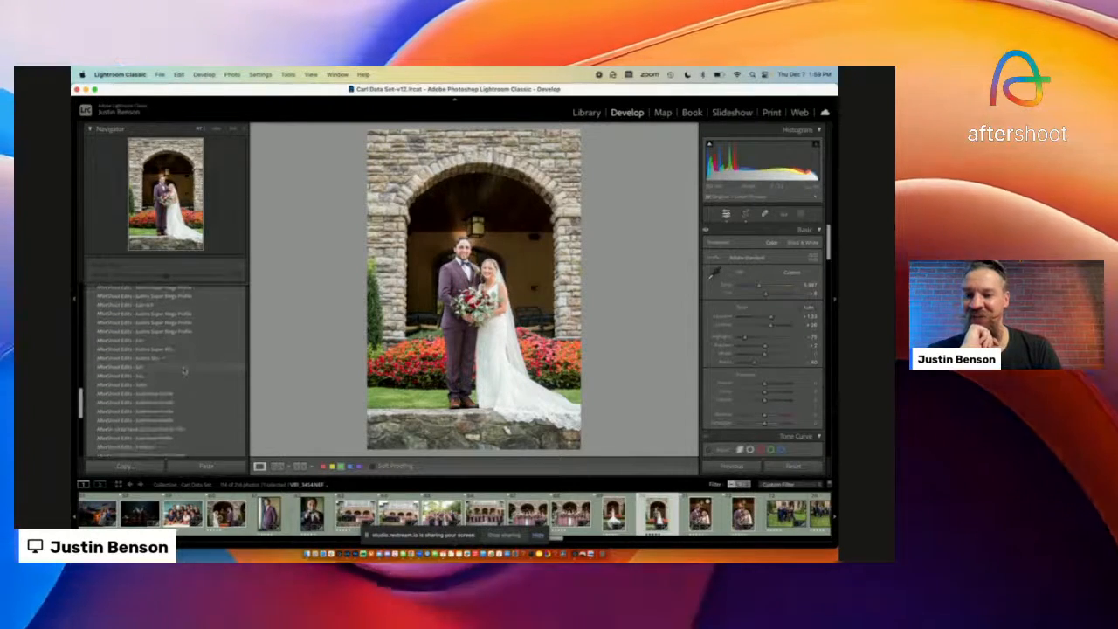
scroll(183, 371, down, 4)
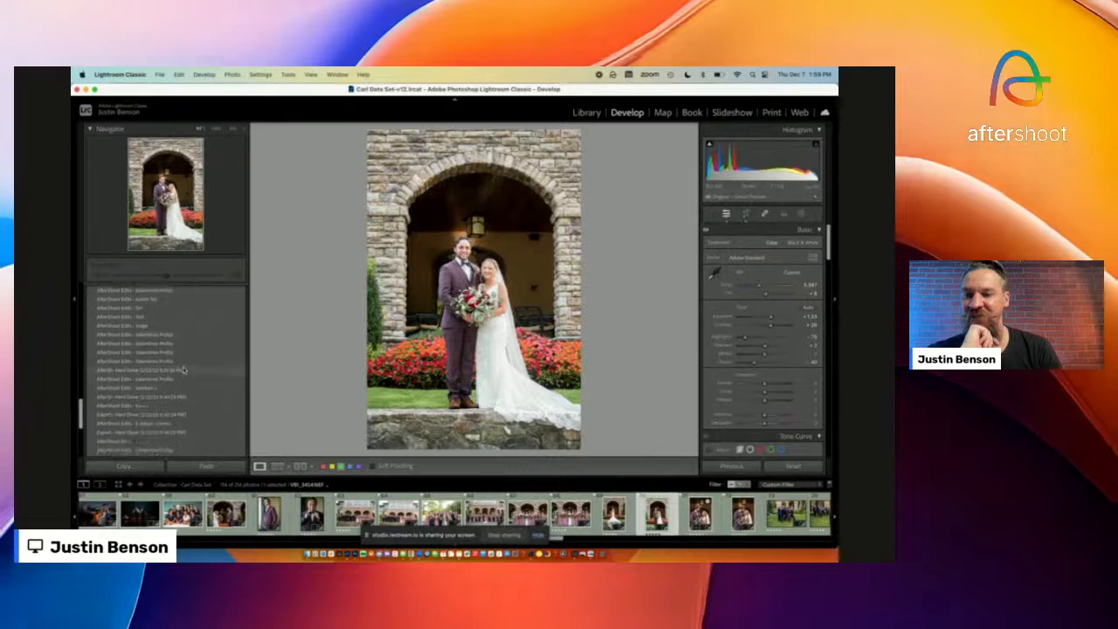
scroll(184, 370, down, 4)
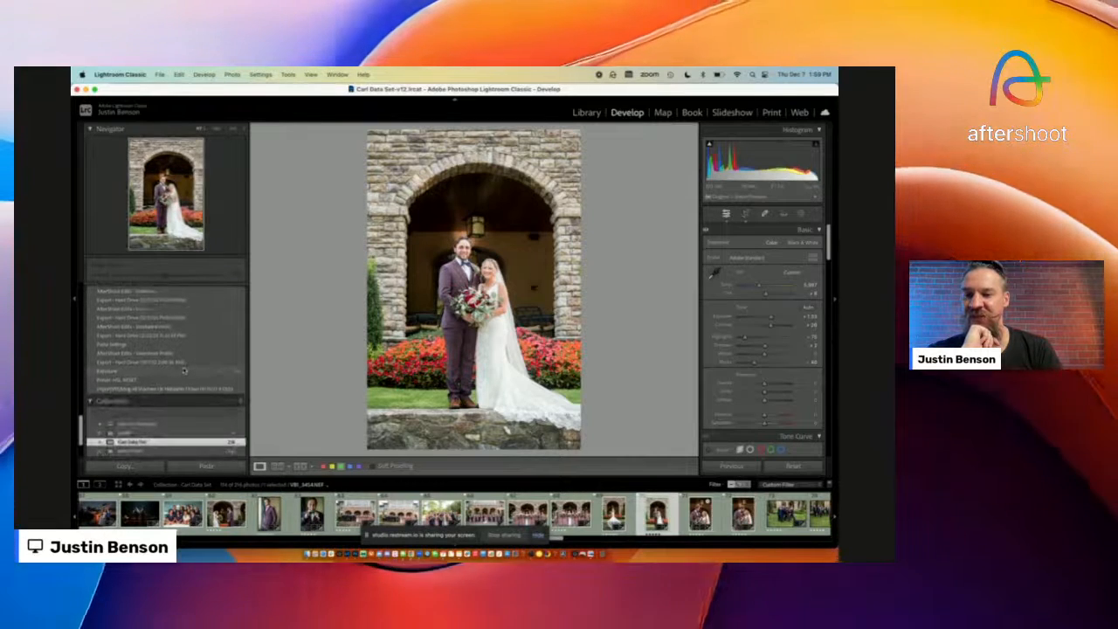
scroll(184, 370, down, 3)
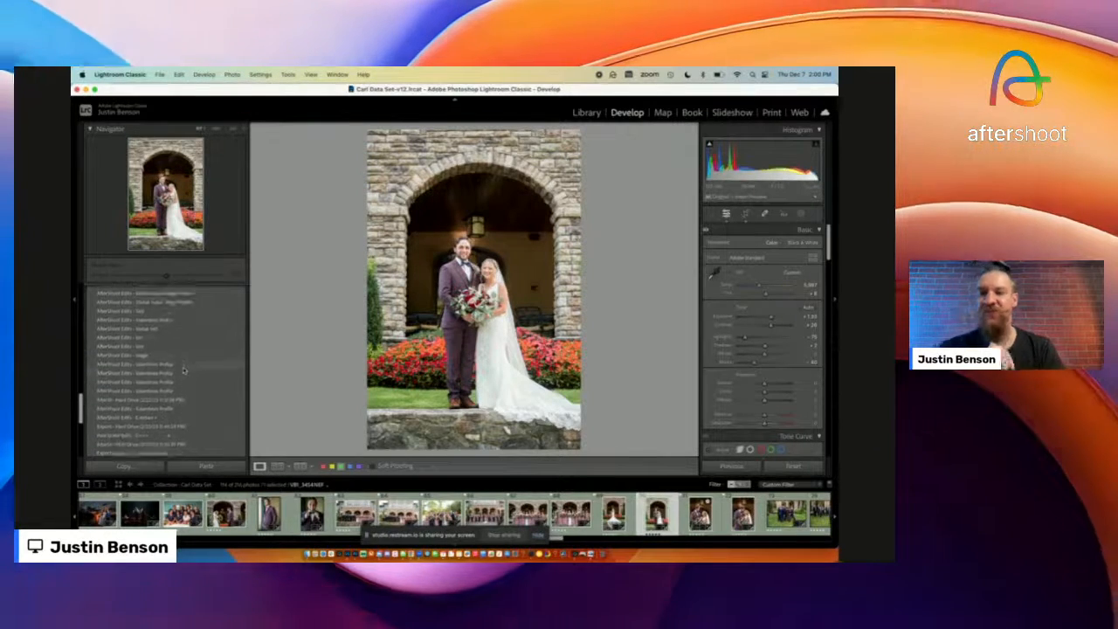
- Compare the history's Valentines Profile edit and the photographer's own profile edit with the fully reset photo, and undo the reset
scroll(184, 370, up, 4)
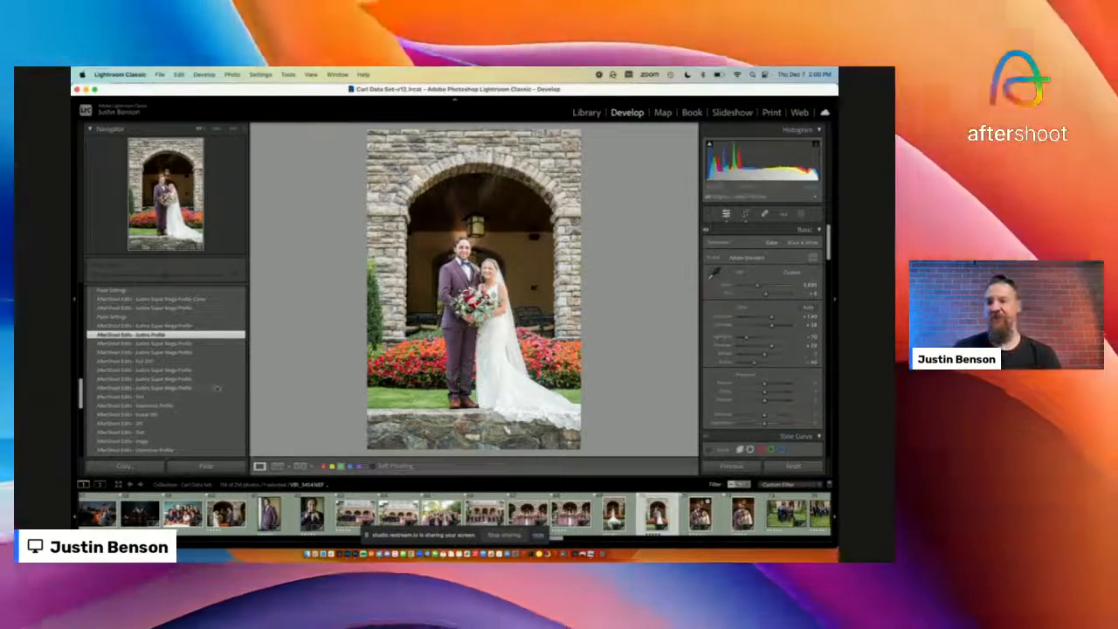
scroll(217, 388, up, 2)
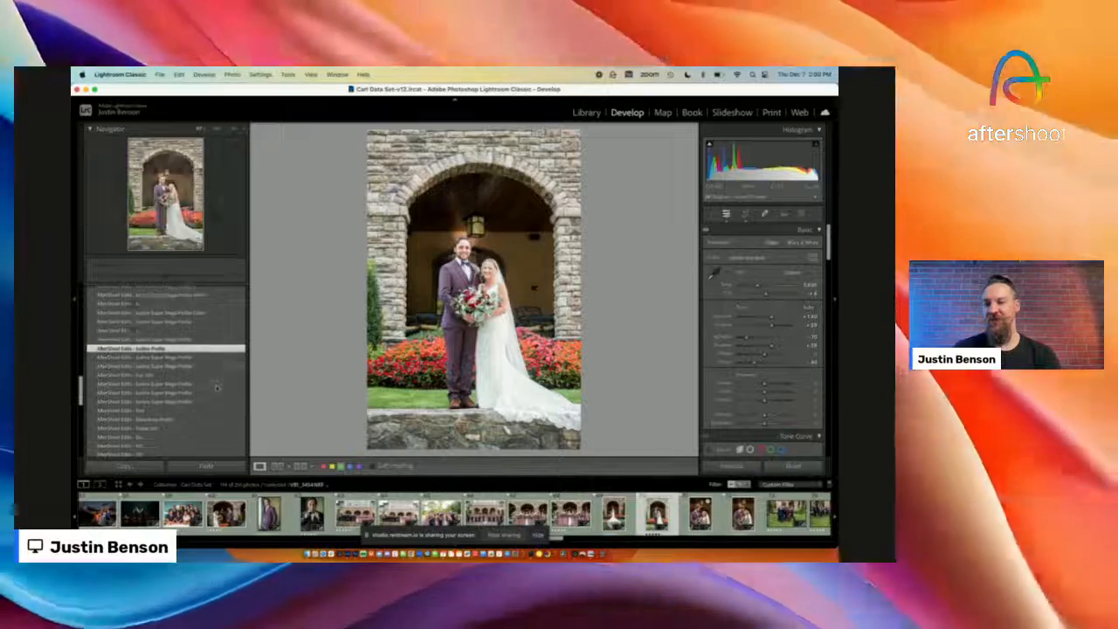
scroll(217, 388, down, 3)
click(194, 366)
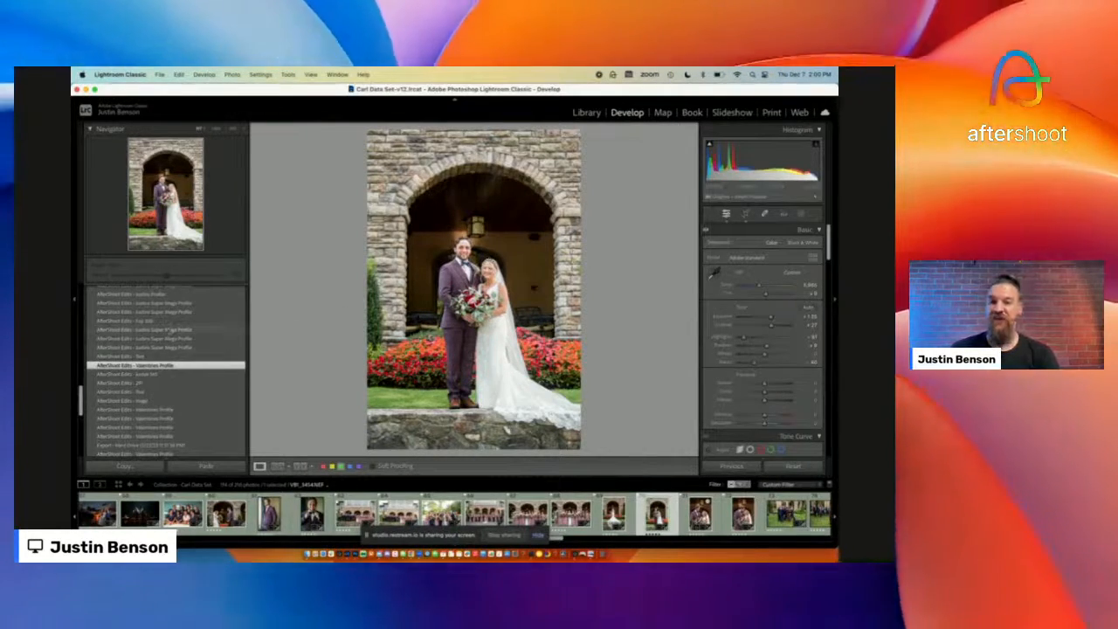
click(166, 296)
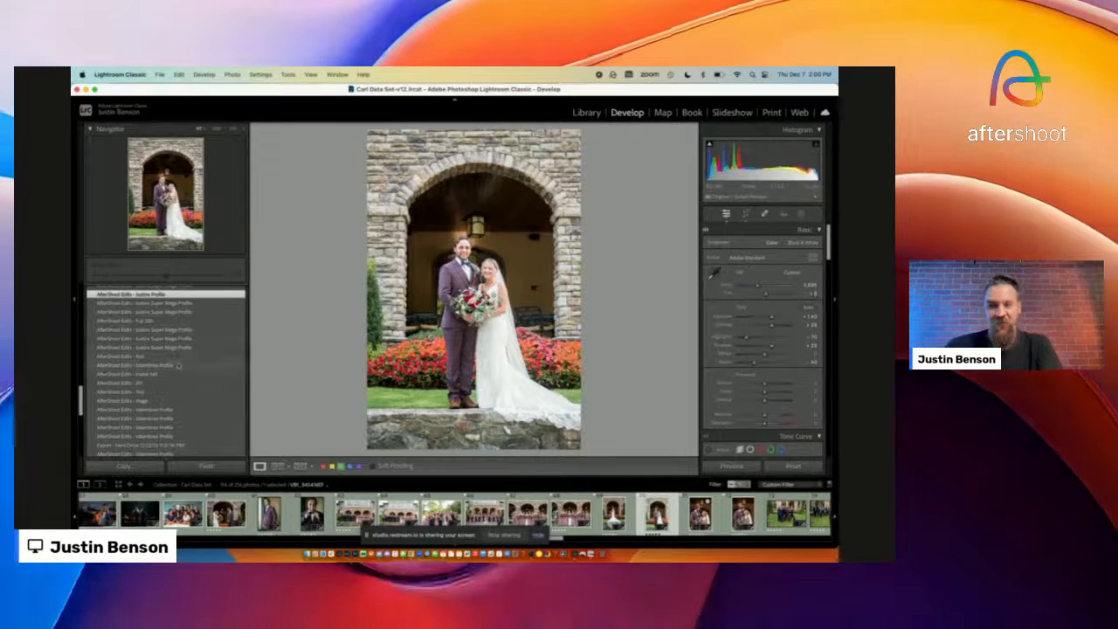
click(792, 468)
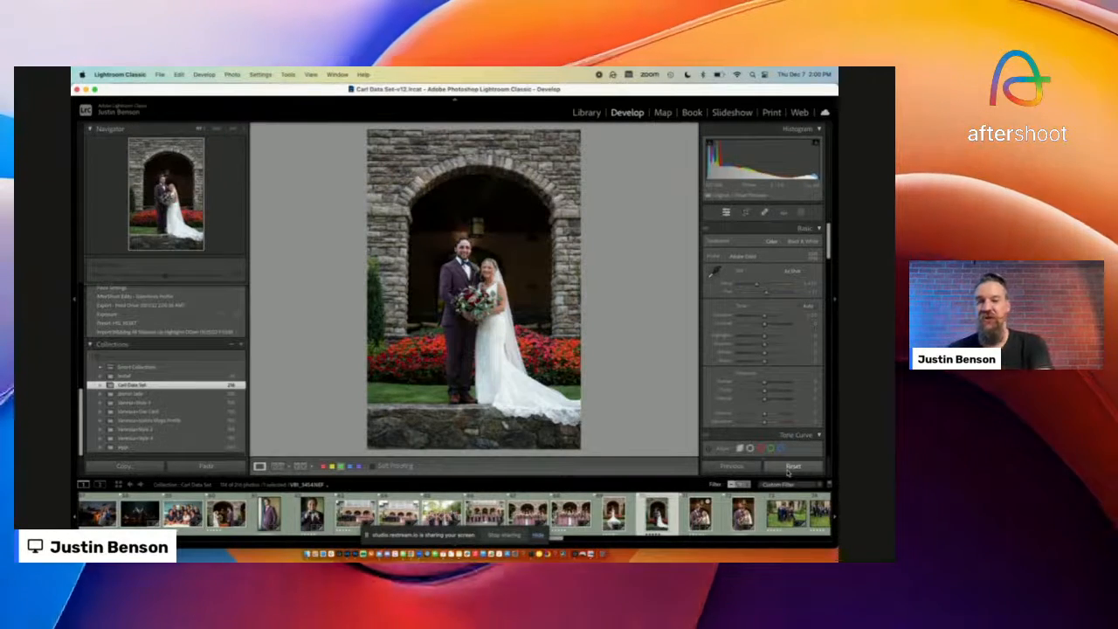
key(super+z)
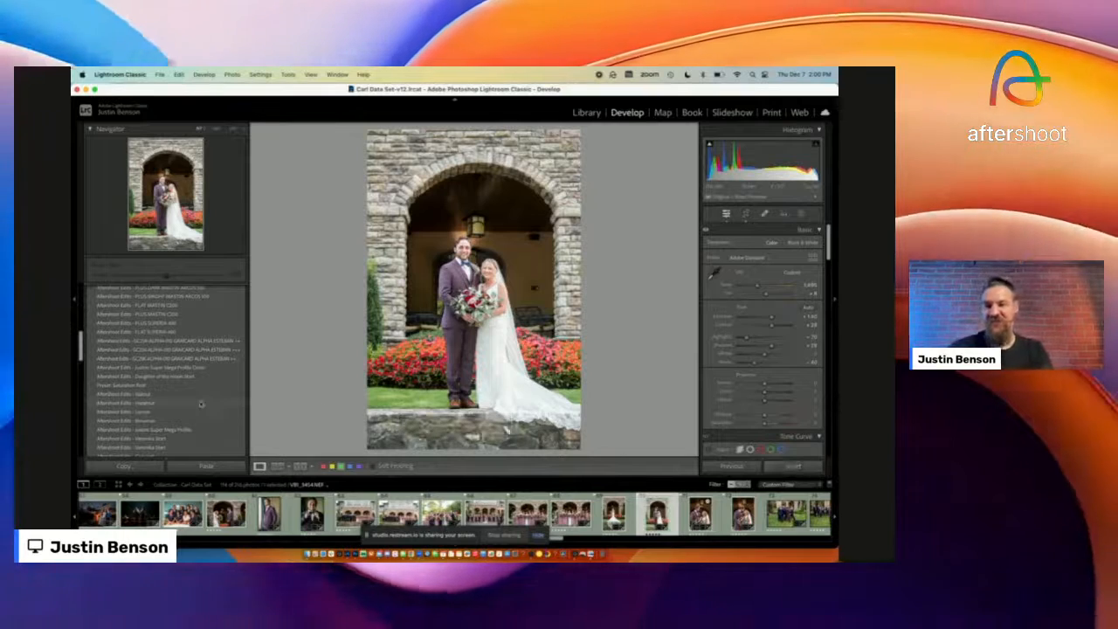
- Compare the Valentines Profile edit with the Super Mega Profile edit in the photo's history
scroll(200, 404, down, 5)
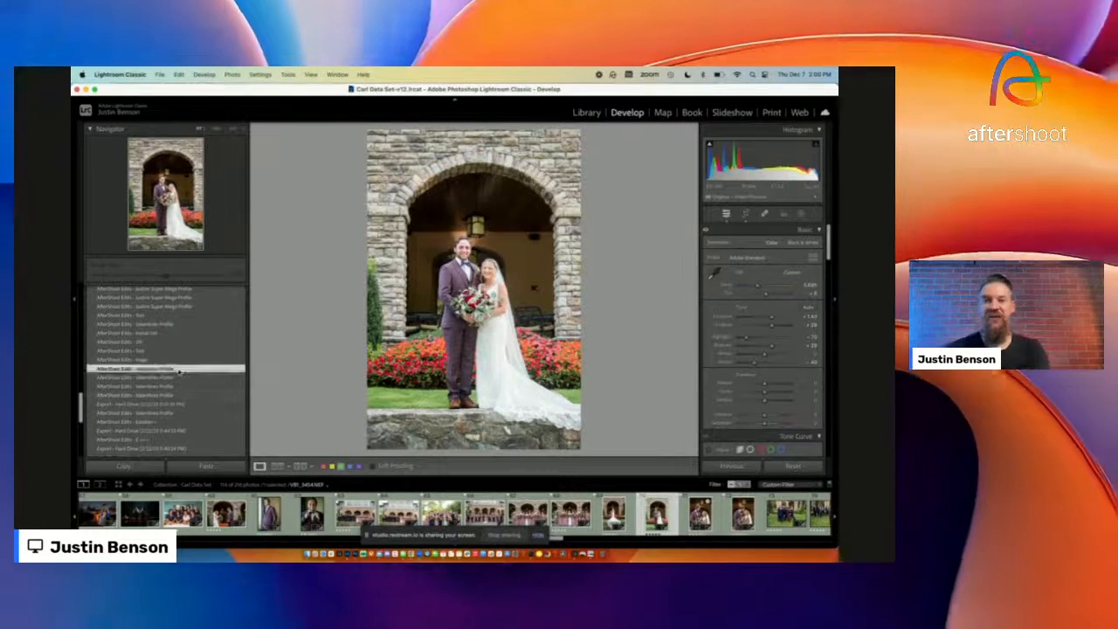
scroll(179, 373, up, 3)
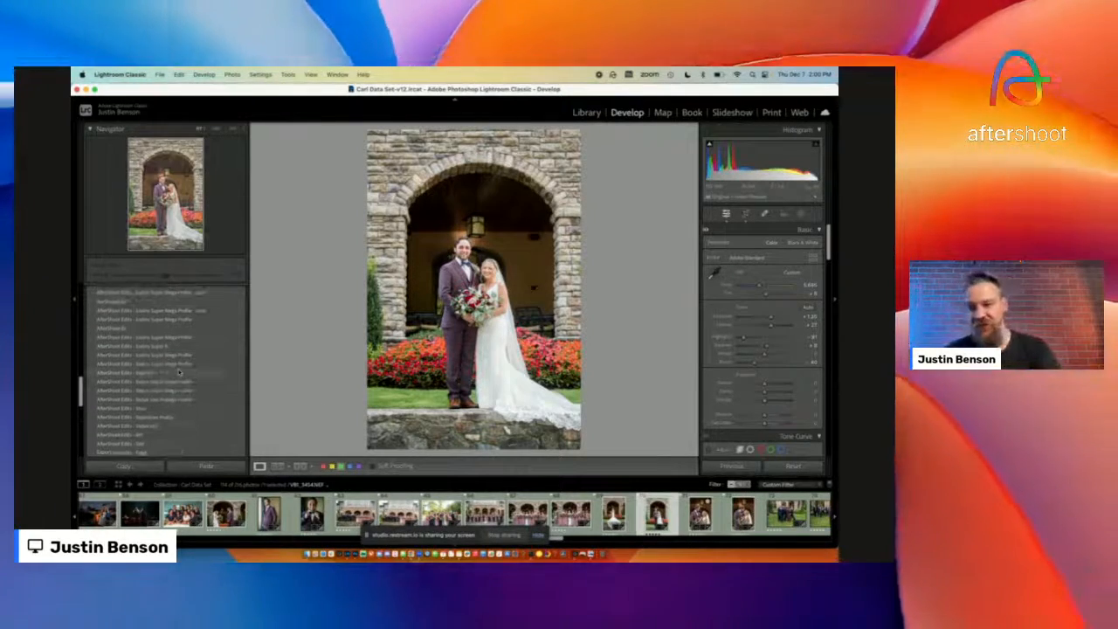
scroll(179, 372, up, 2)
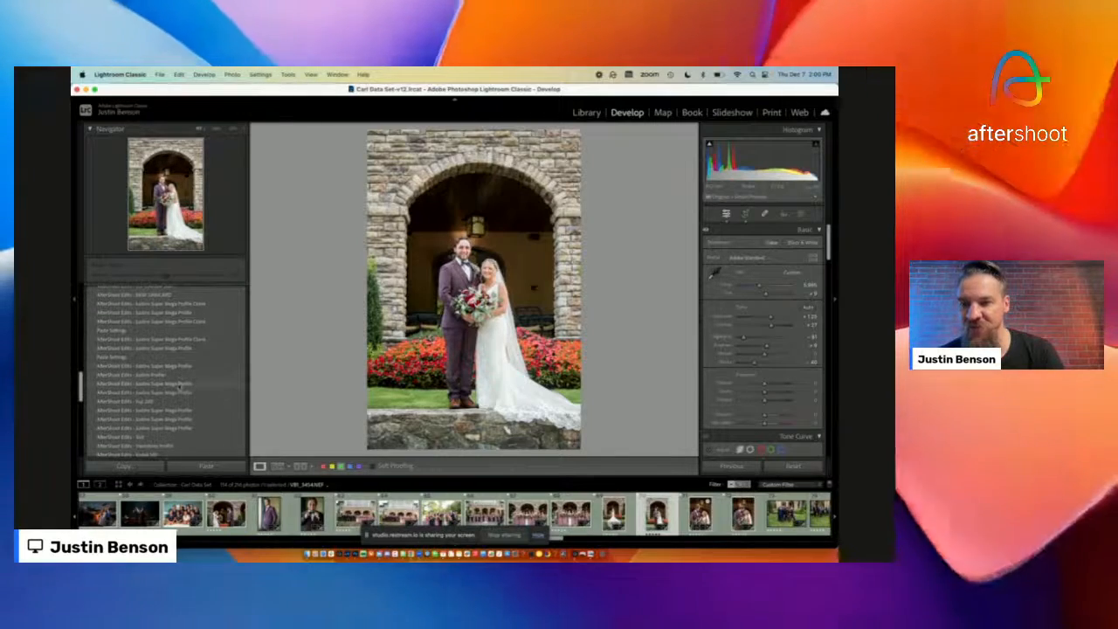
click(179, 385)
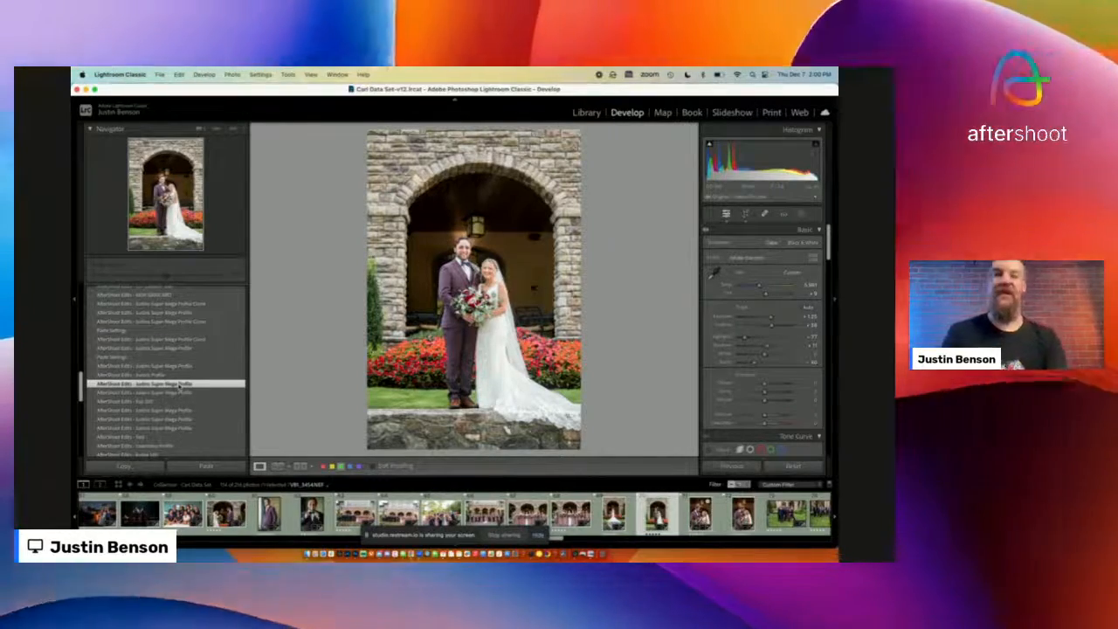
- Return to the Graicard Bold edit and apply the user preset 08 - Daughter of the Moon to the couple's photo
scroll(179, 386, up, 5)
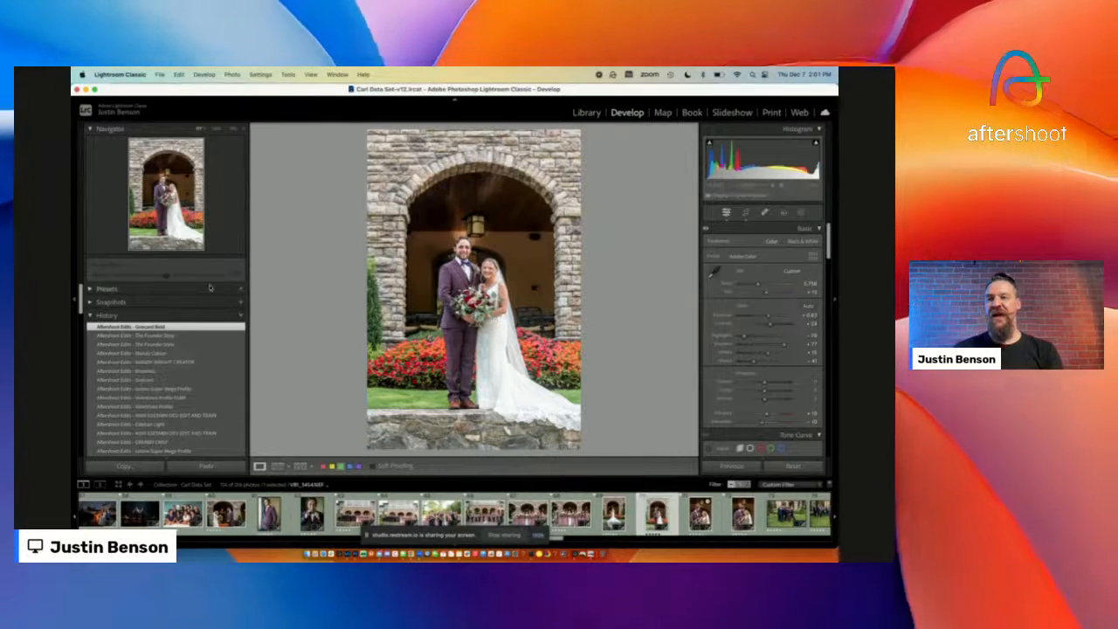
click(91, 289)
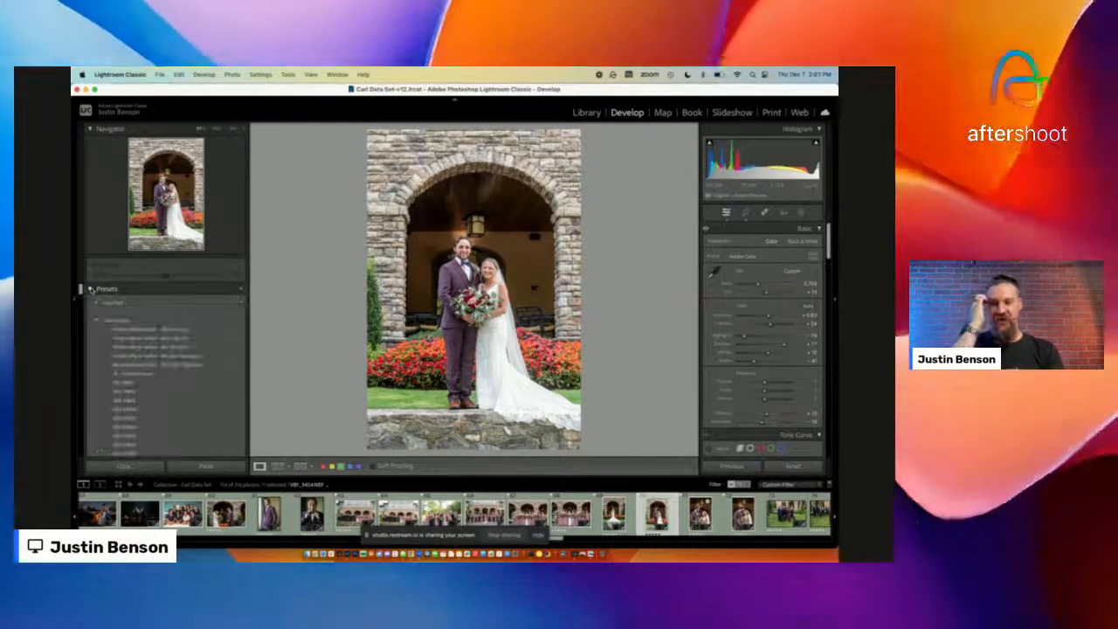
scroll(80, 297, down, 10)
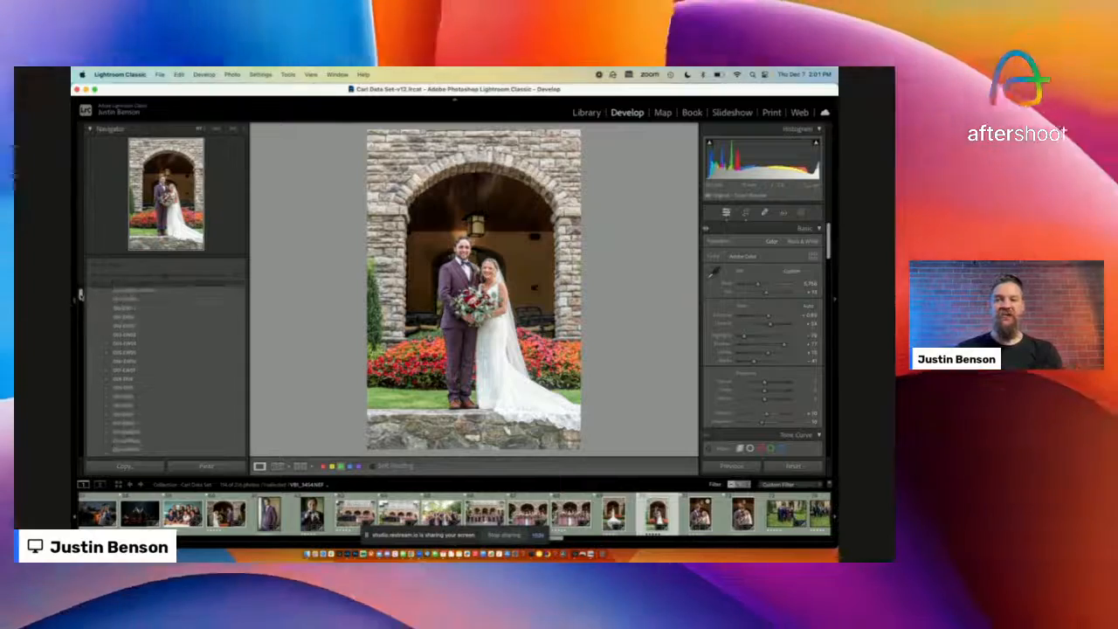
scroll(79, 317, down, 8)
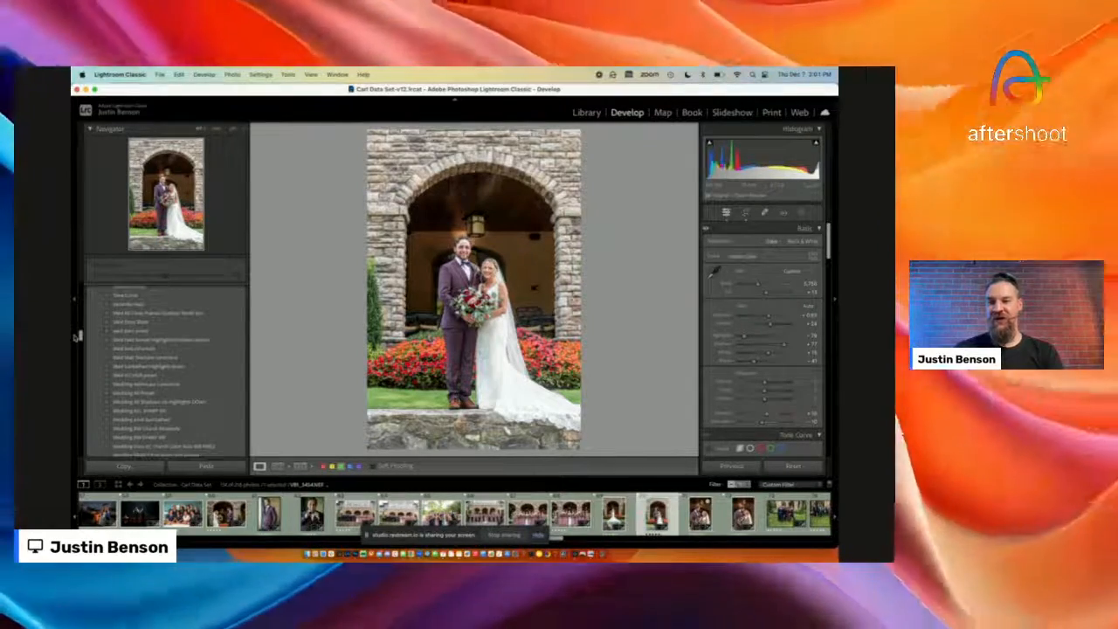
scroll(76, 336, down, 5)
scroll(75, 340, down, 10)
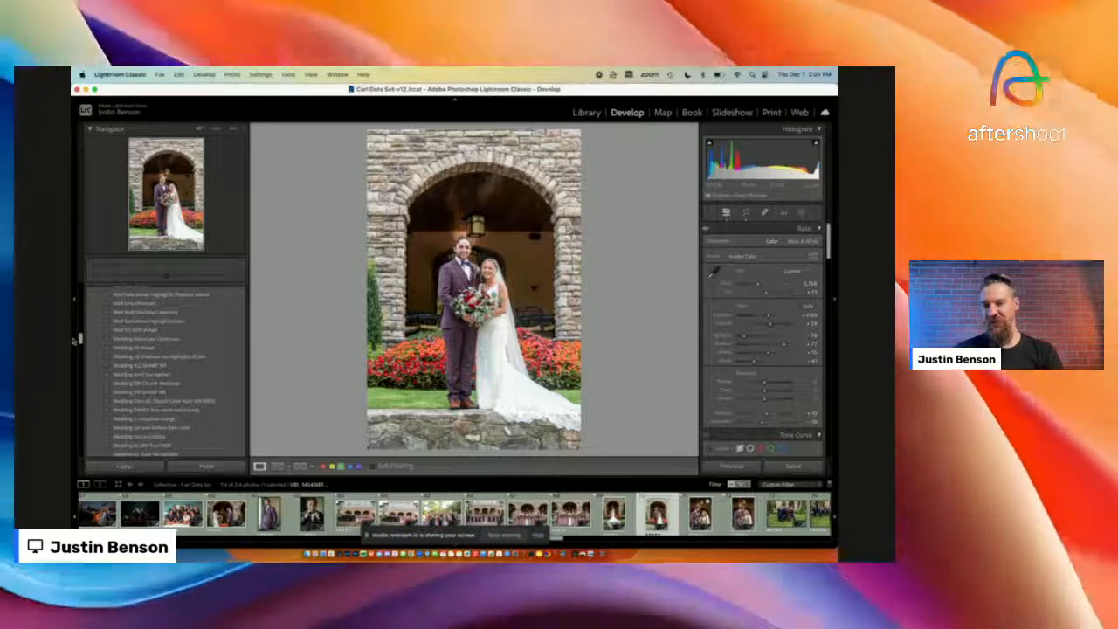
scroll(72, 353, down, 5)
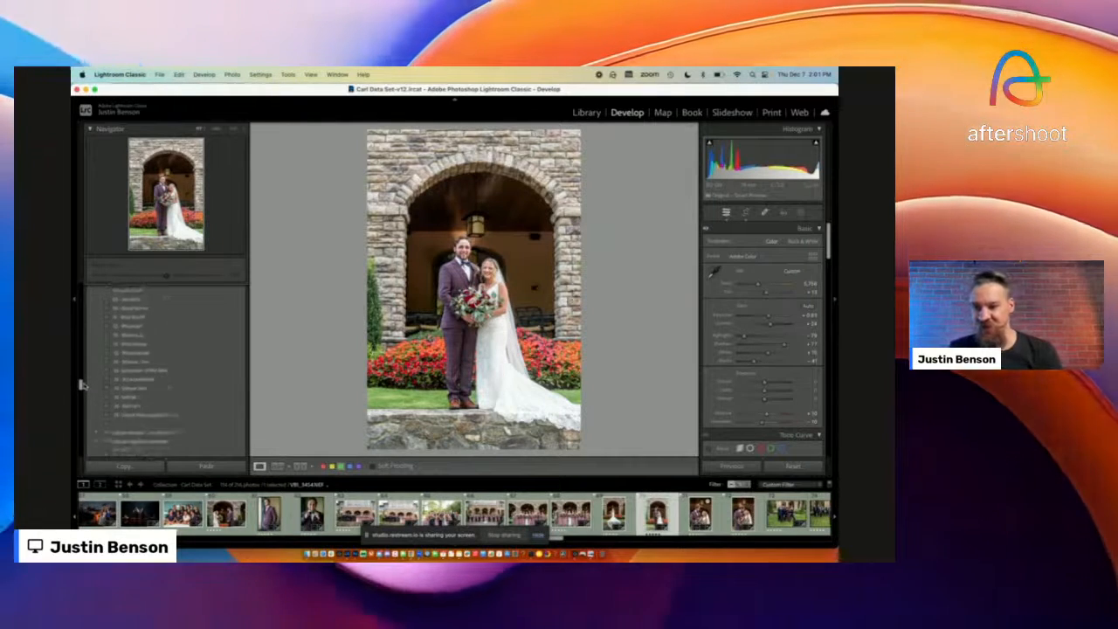
mouse_move(82, 384)
mouse_down()
mouse_move(81, 355)
mouse_move(81, 371)
mouse_up()
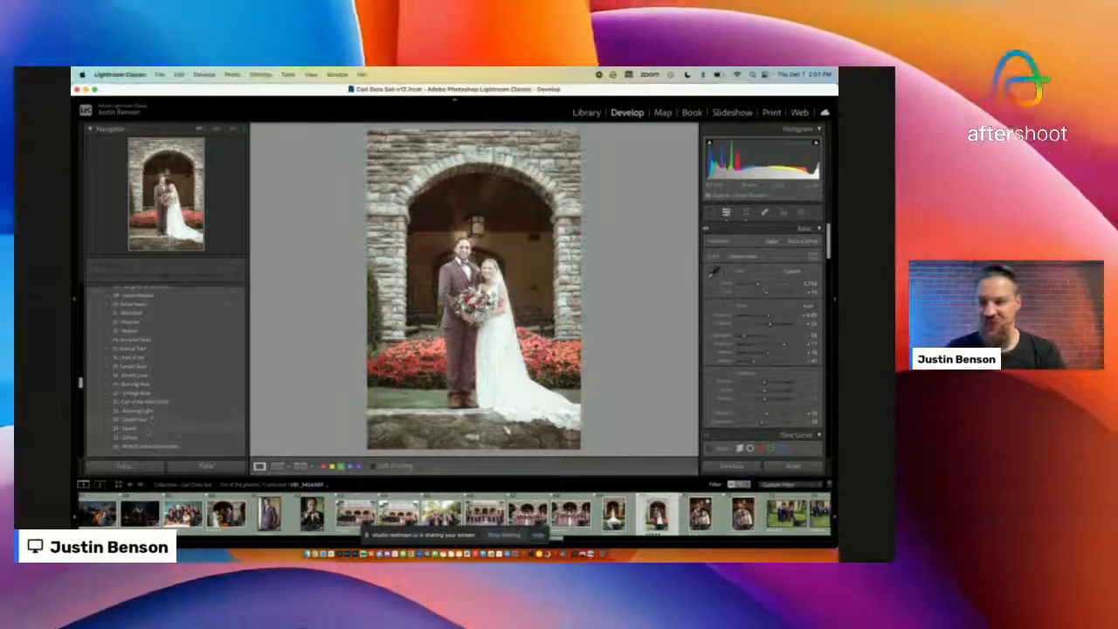
scroll(149, 432, up, 3)
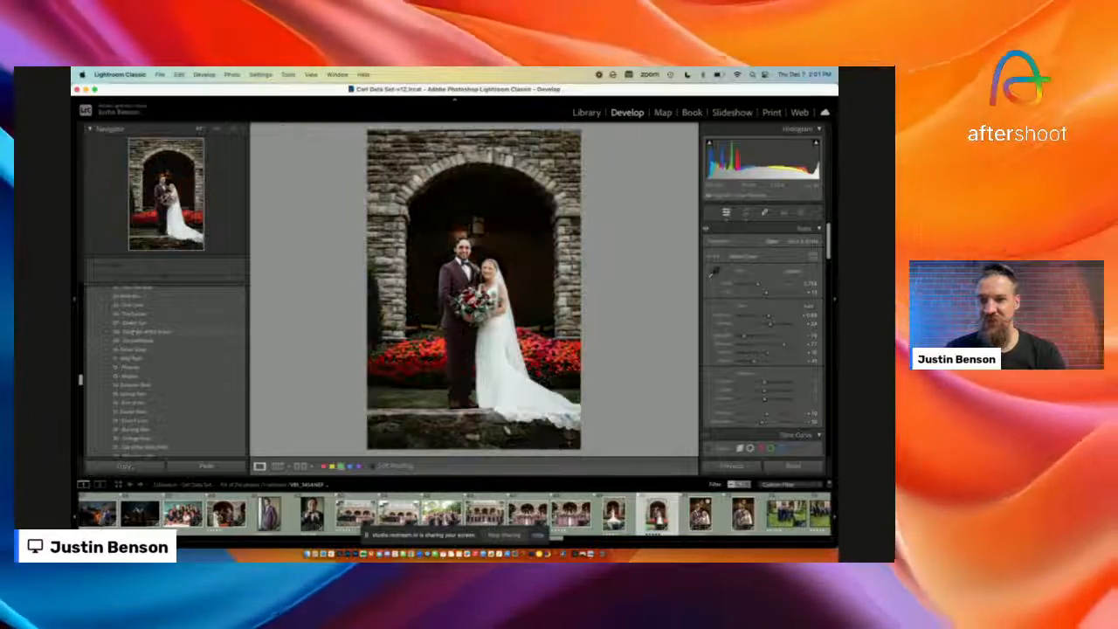
click(109, 333)
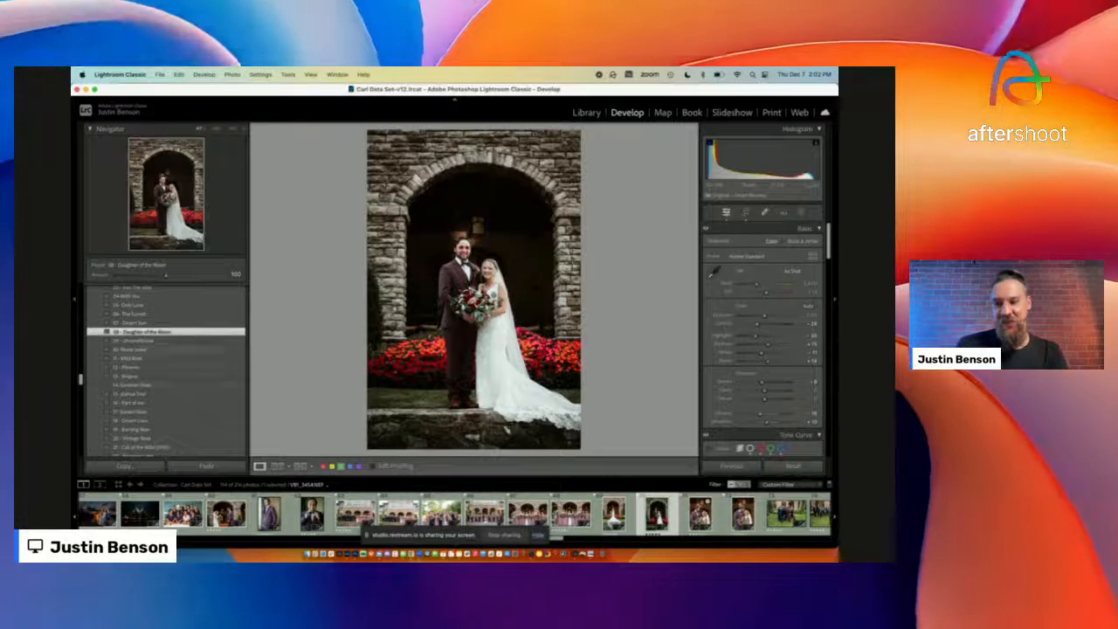
- Set up a new develop preset including only Texture, Vibrance and Saturation from the Basic settings, and switch to the photo of the bride alone
scroll(98, 367, up, 5)
scroll(93, 314, up, 5)
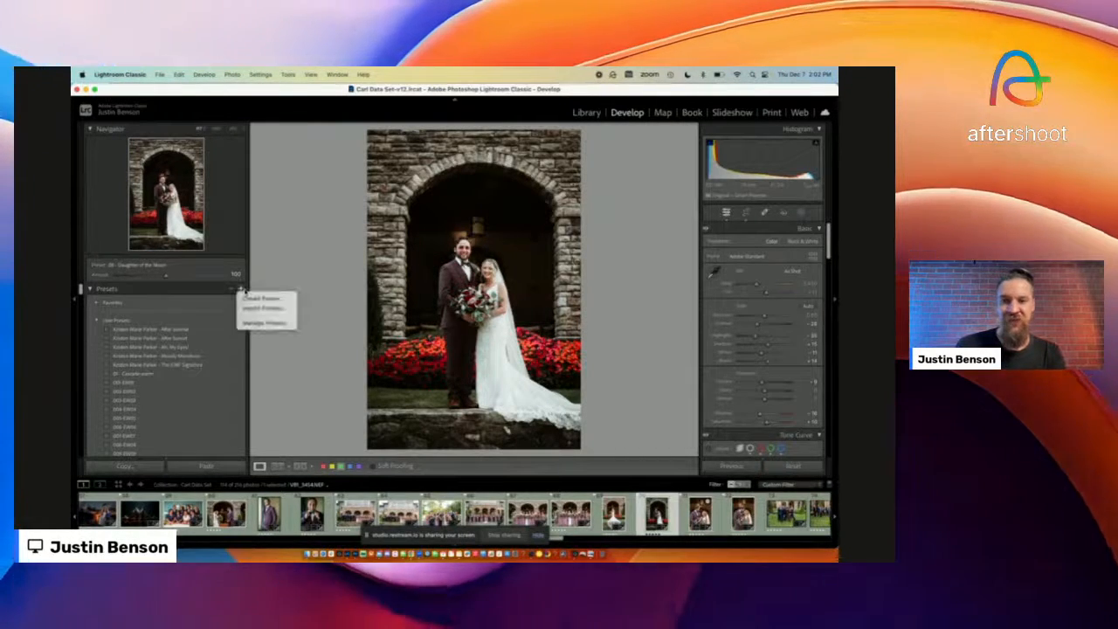
click(264, 298)
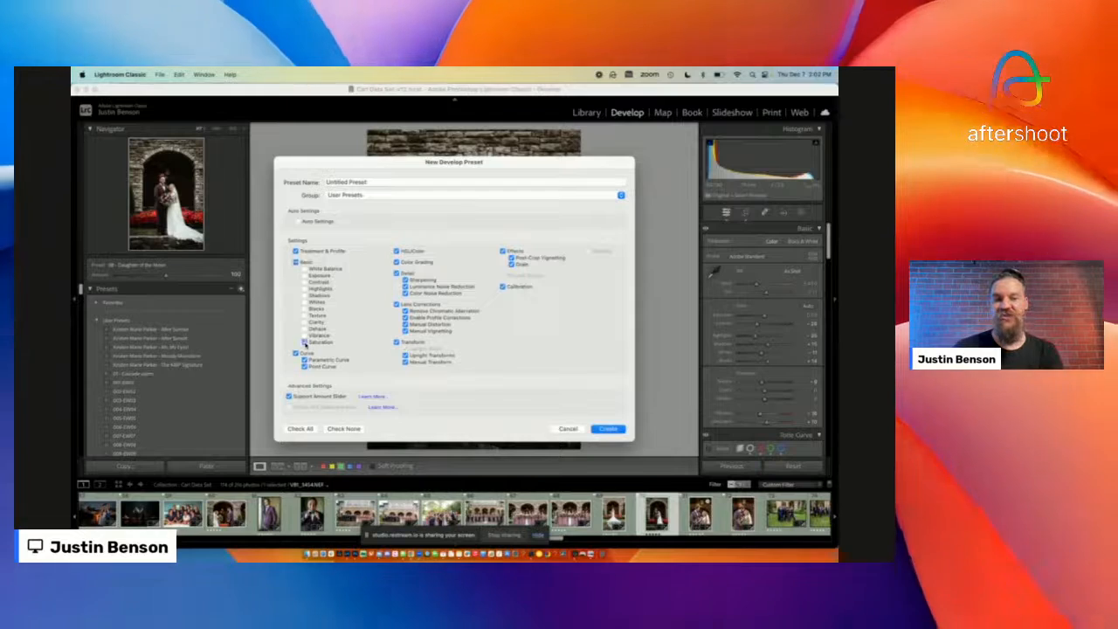
click(305, 336)
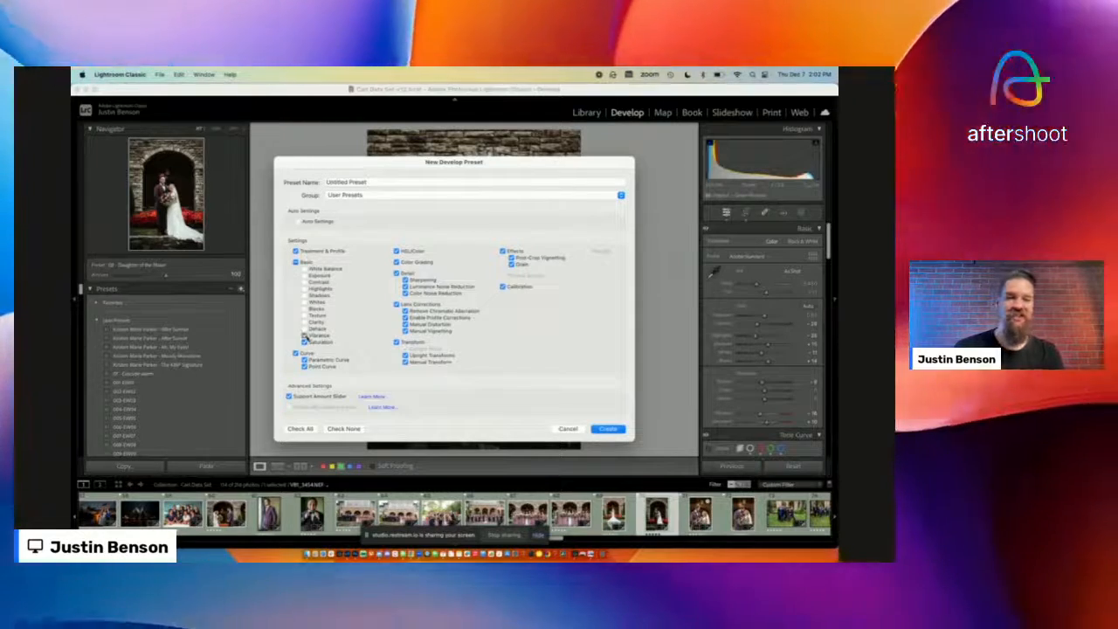
click(306, 315)
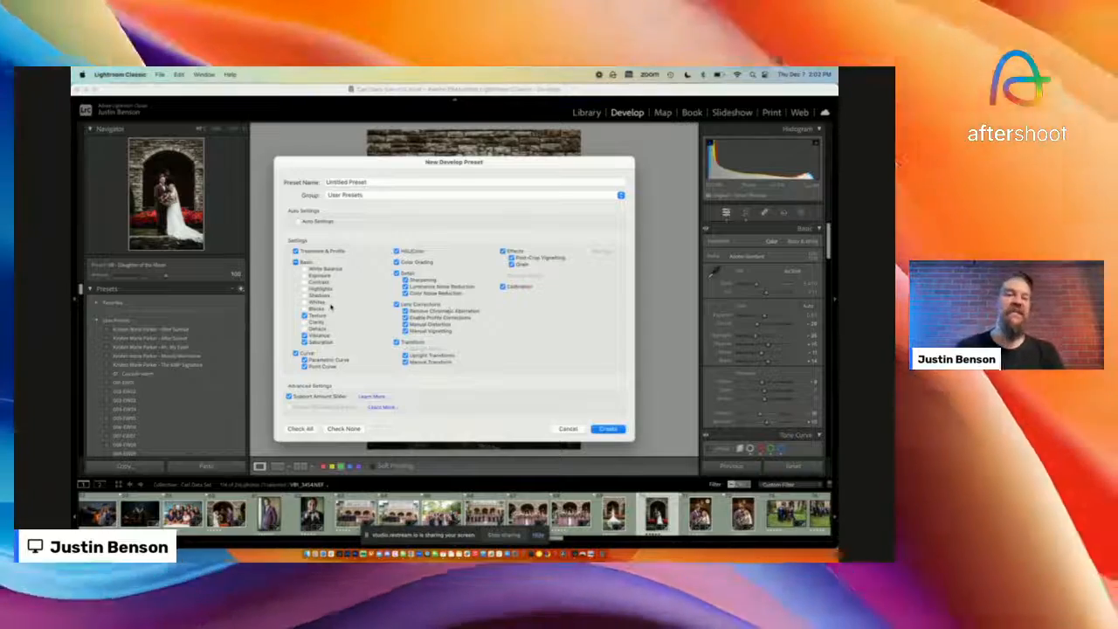
click(607, 427)
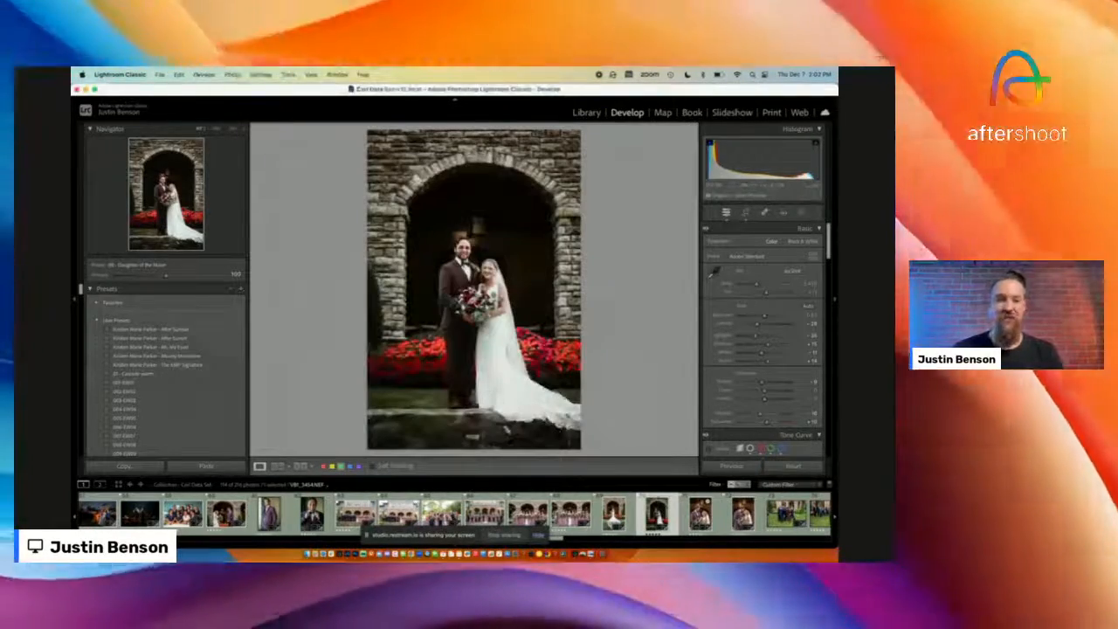
click(615, 514)
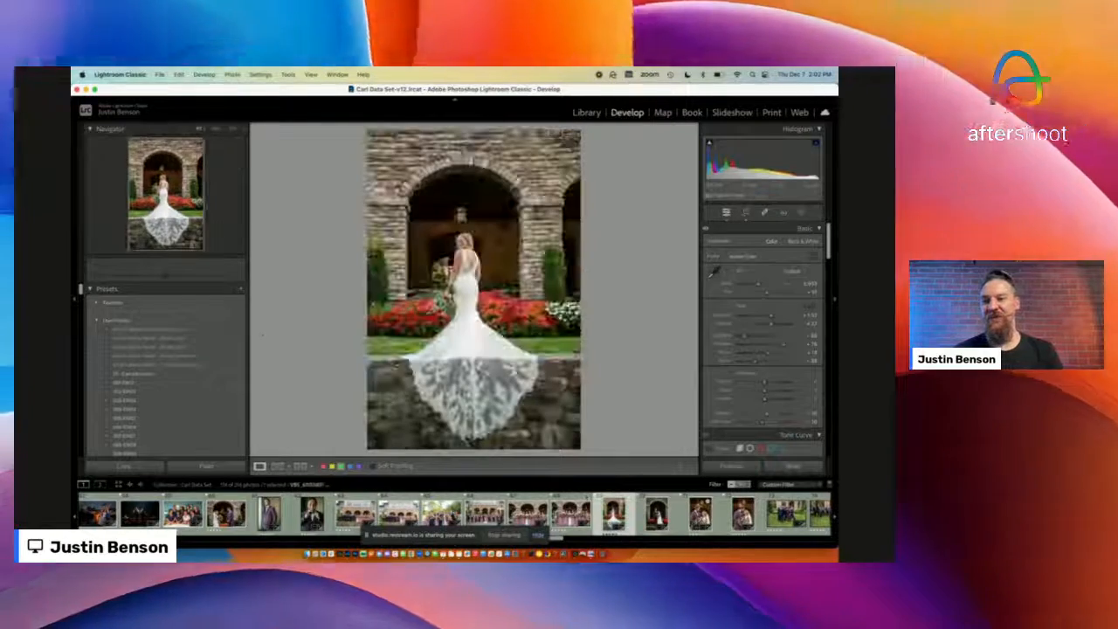
scroll(166, 367, down, 6)
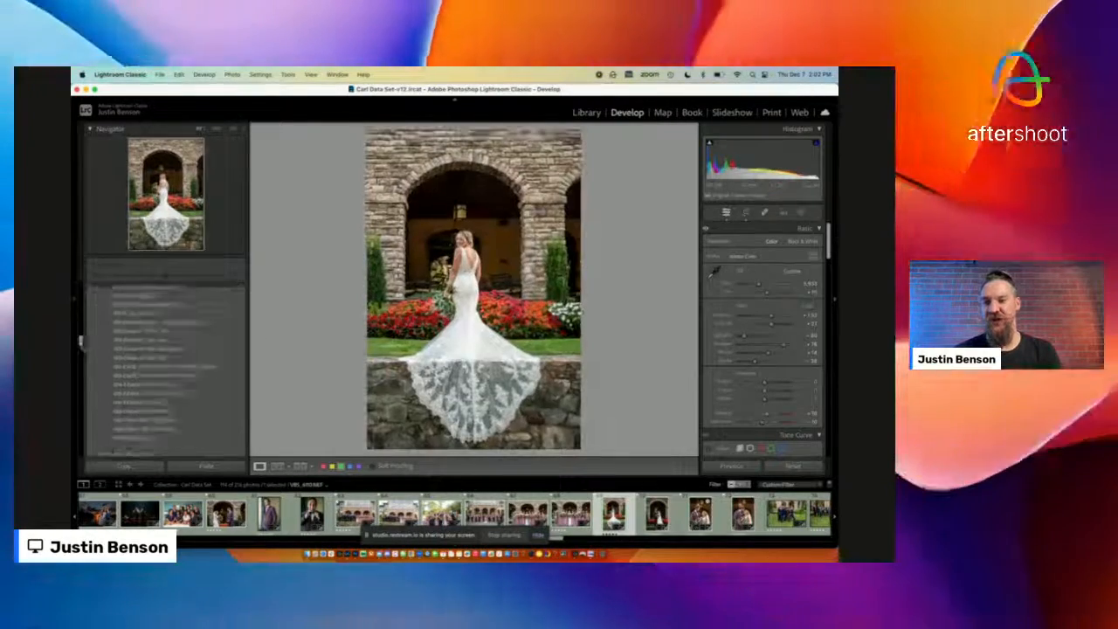
scroll(166, 367, down, 3)
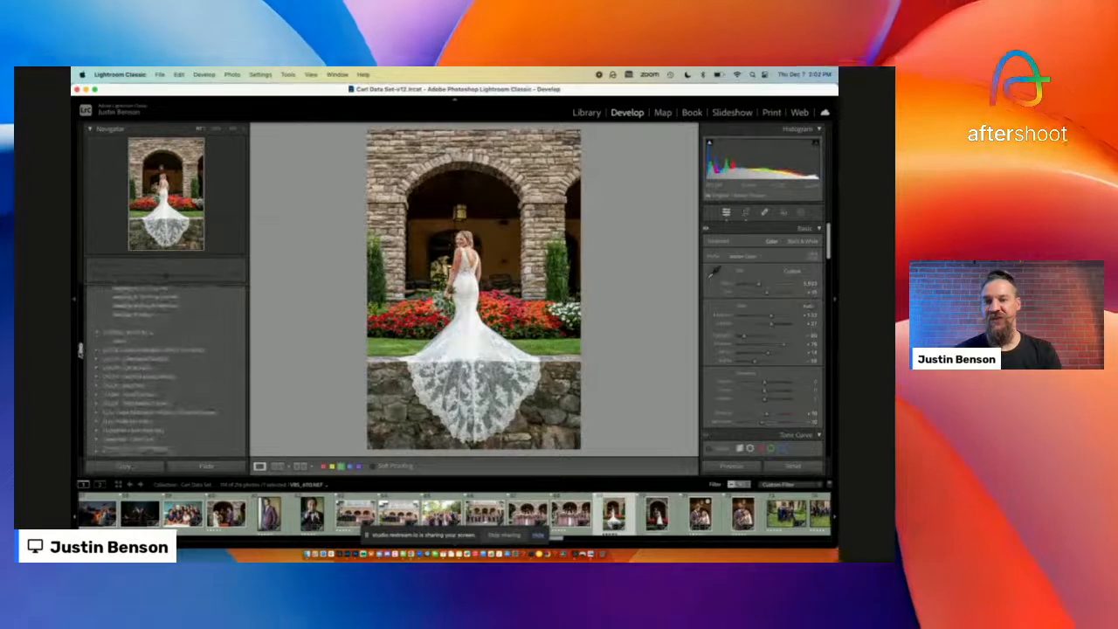
drag(81, 352, 80, 344)
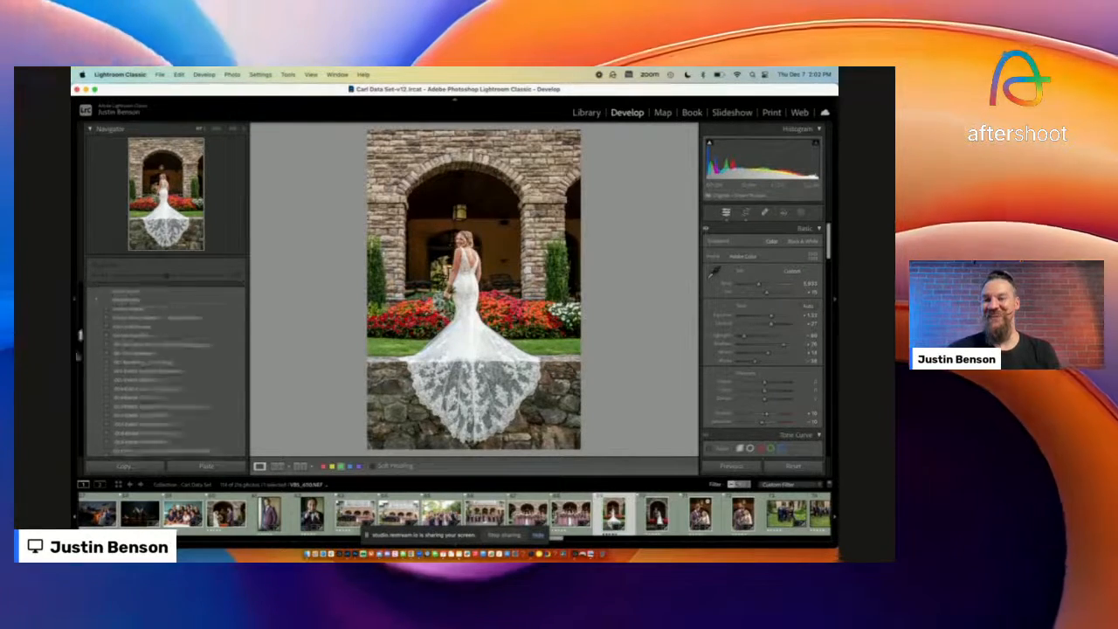
drag(74, 401, 77, 353)
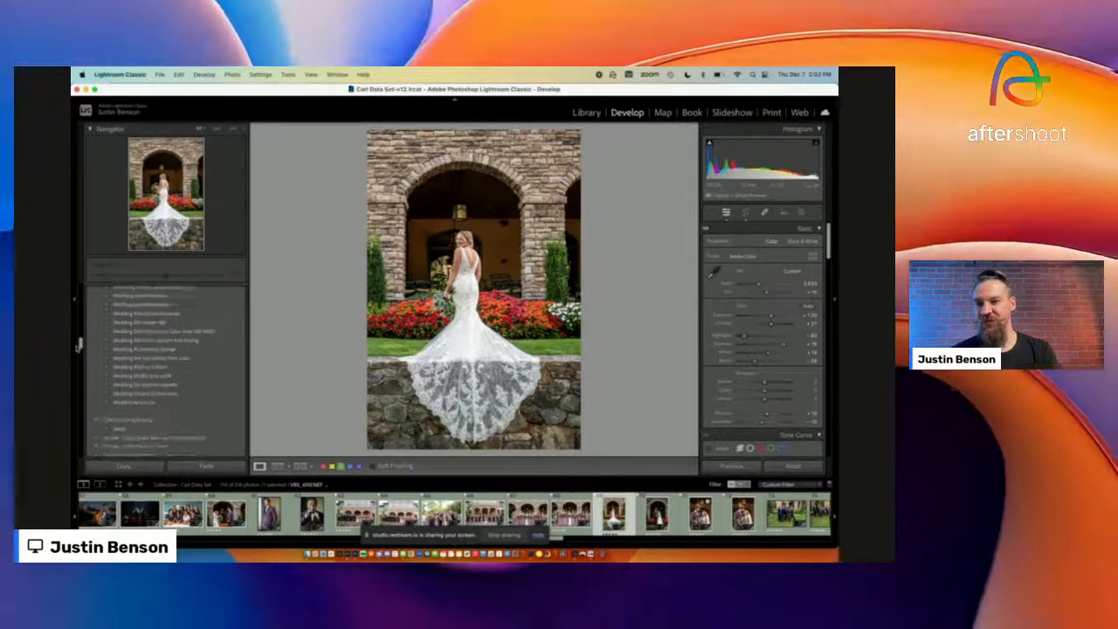
drag(78, 343, 79, 332)
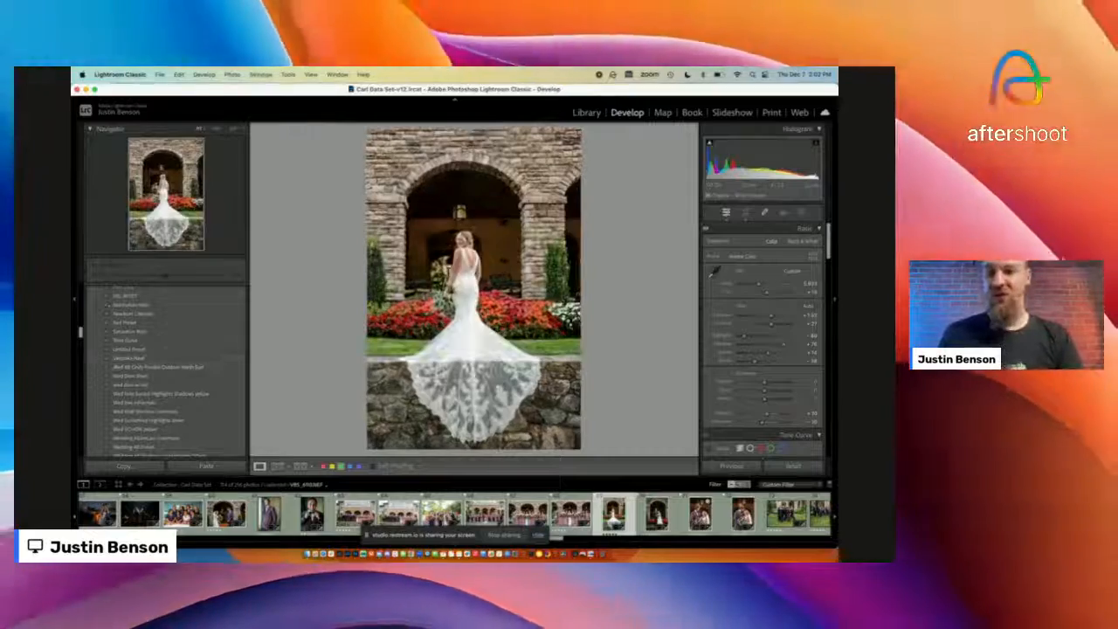
click(123, 358)
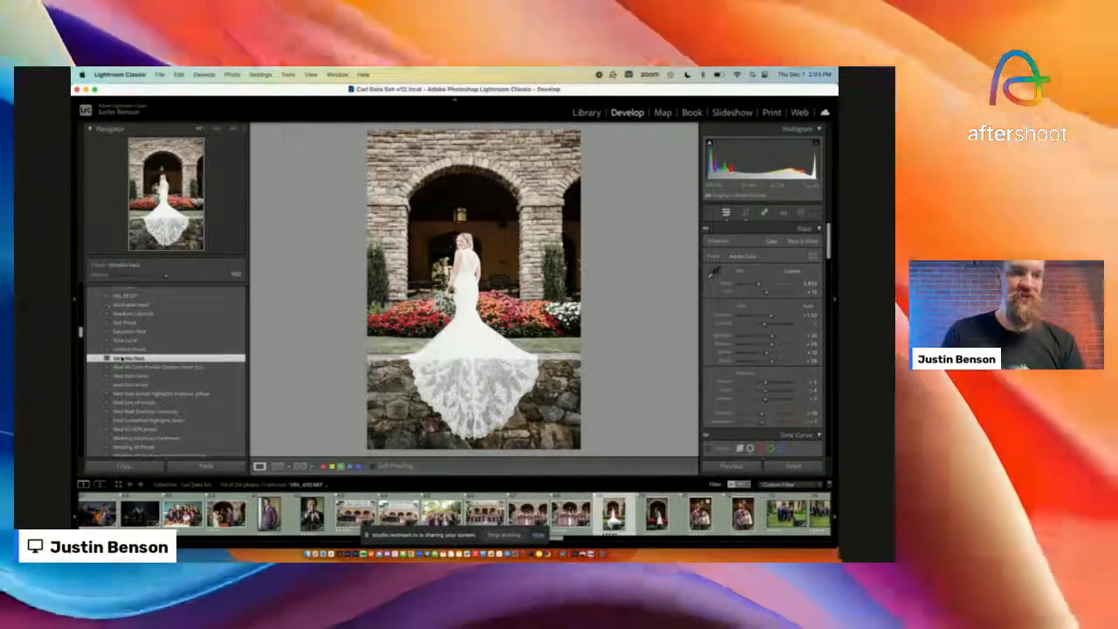
key(super+z)
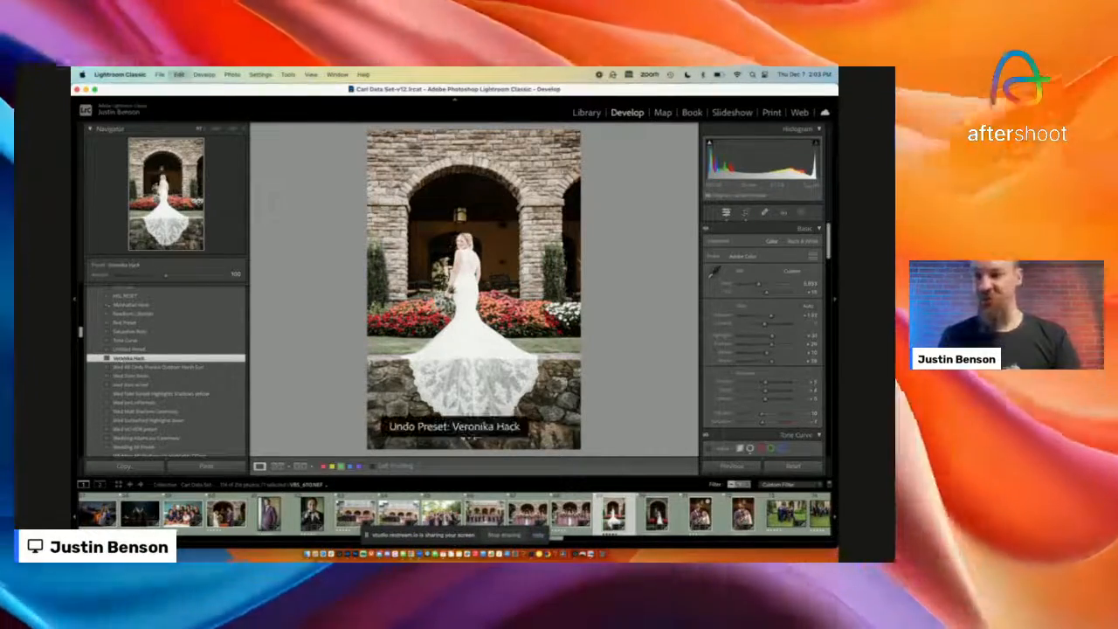
- Look back through the user presets, and review the settings offered for a new develop preset on the couple's photo without creating it
scroll(106, 377, up, 3)
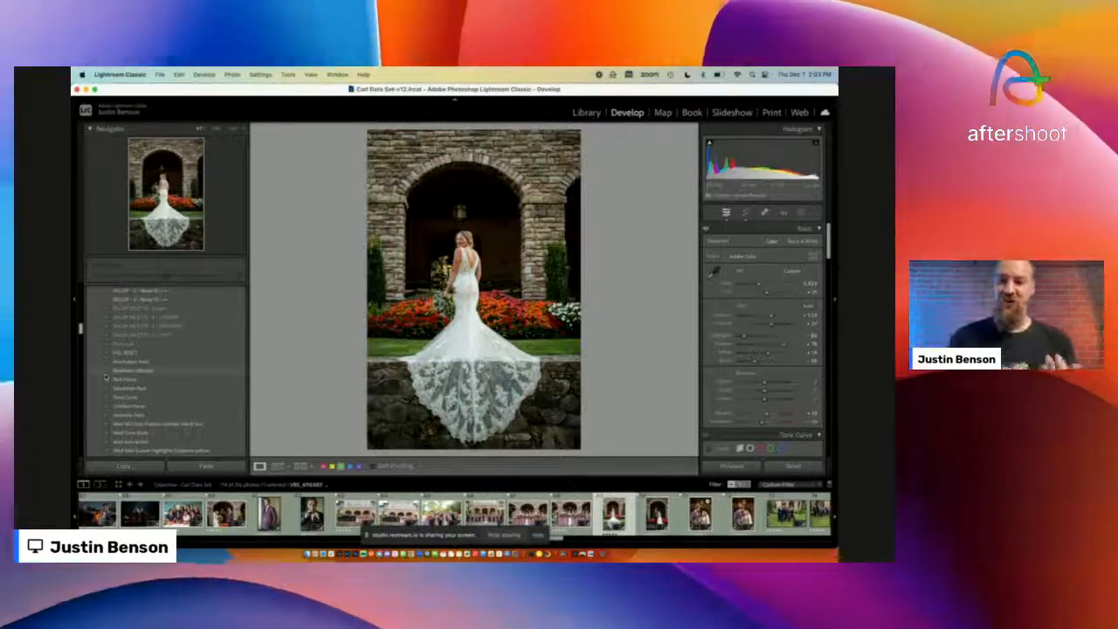
scroll(105, 377, up, 5)
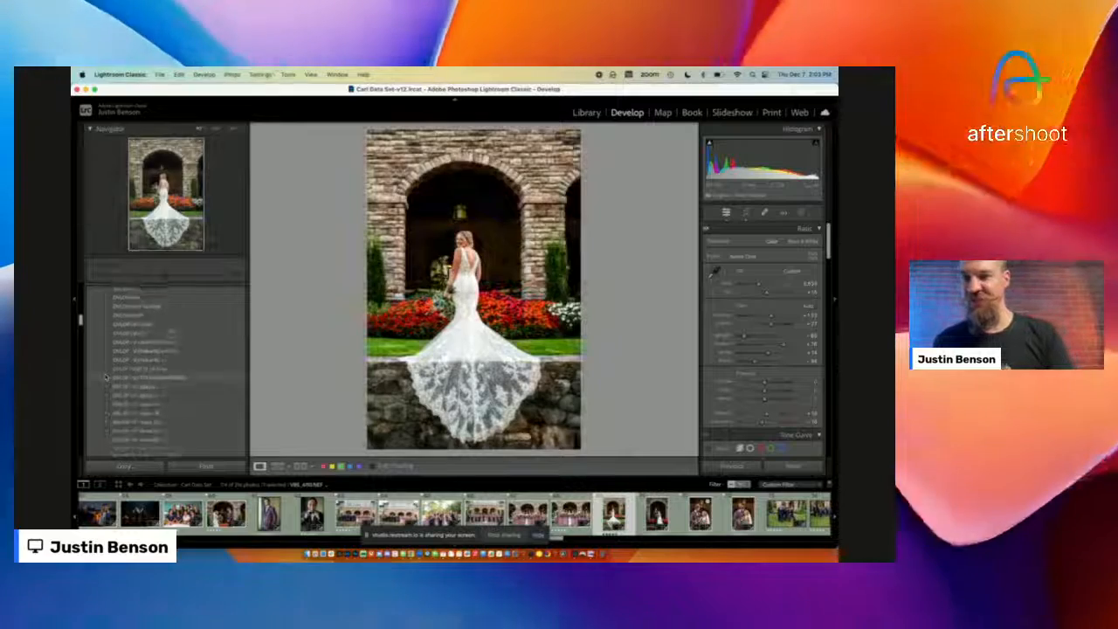
scroll(115, 416, up, 1)
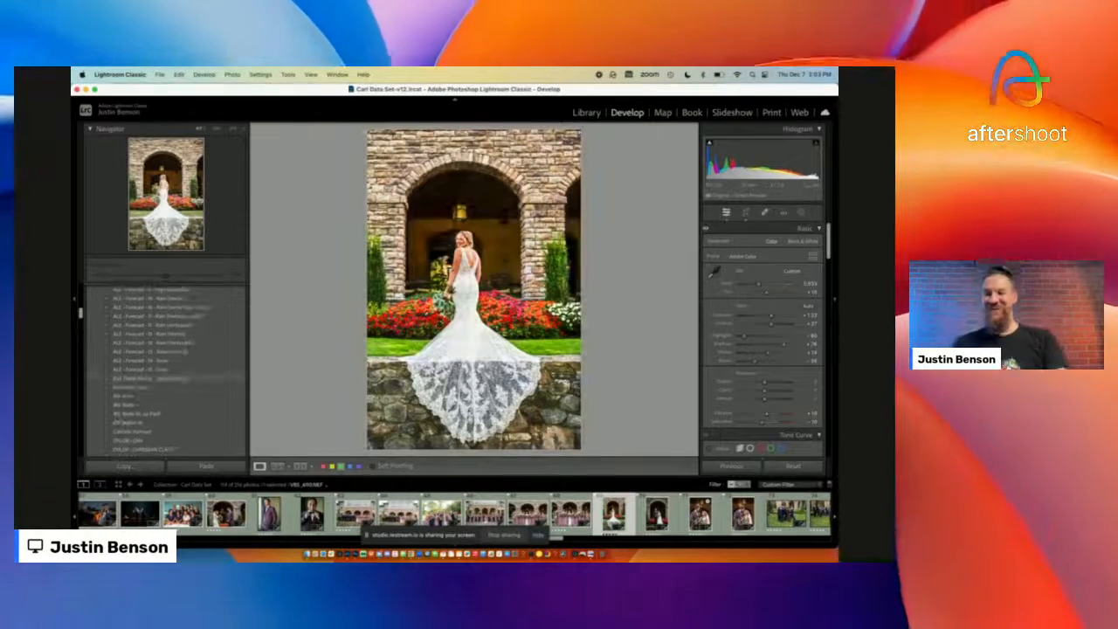
scroll(161, 407, up, 3)
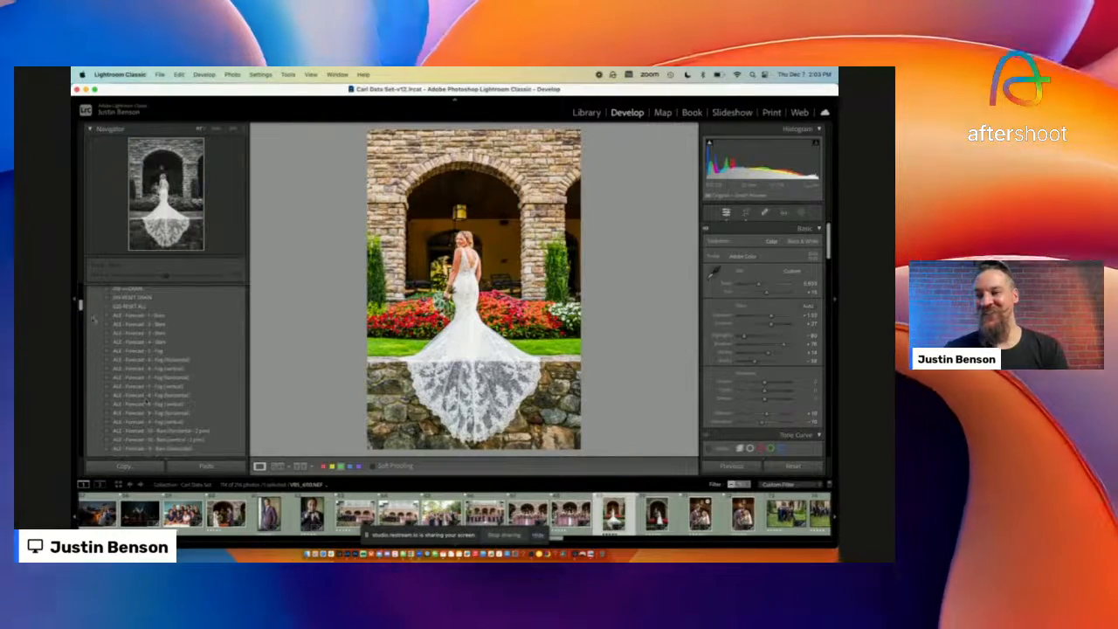
scroll(94, 319, up, 5)
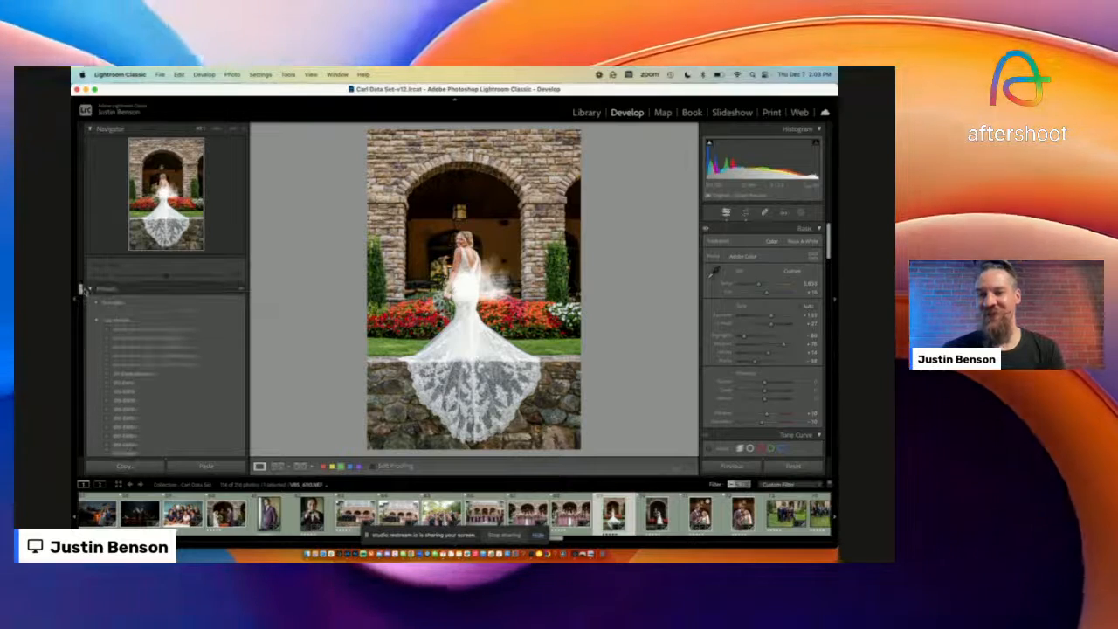
mouse_move(84, 290)
mouse_down()
mouse_move(80, 326)
mouse_move(84, 283)
mouse_up()
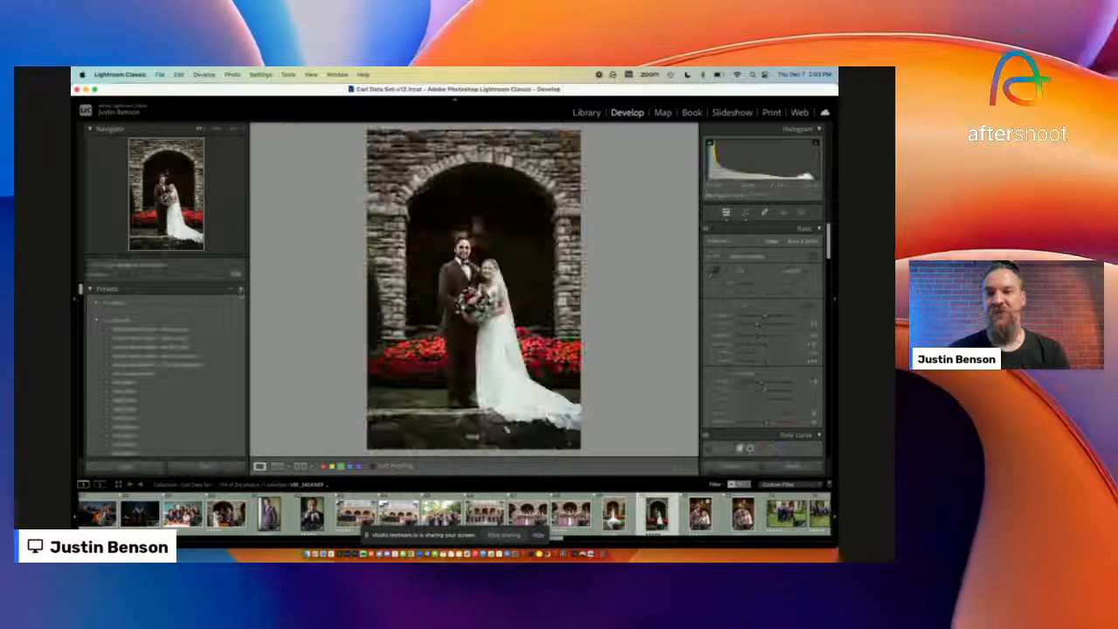
click(263, 299)
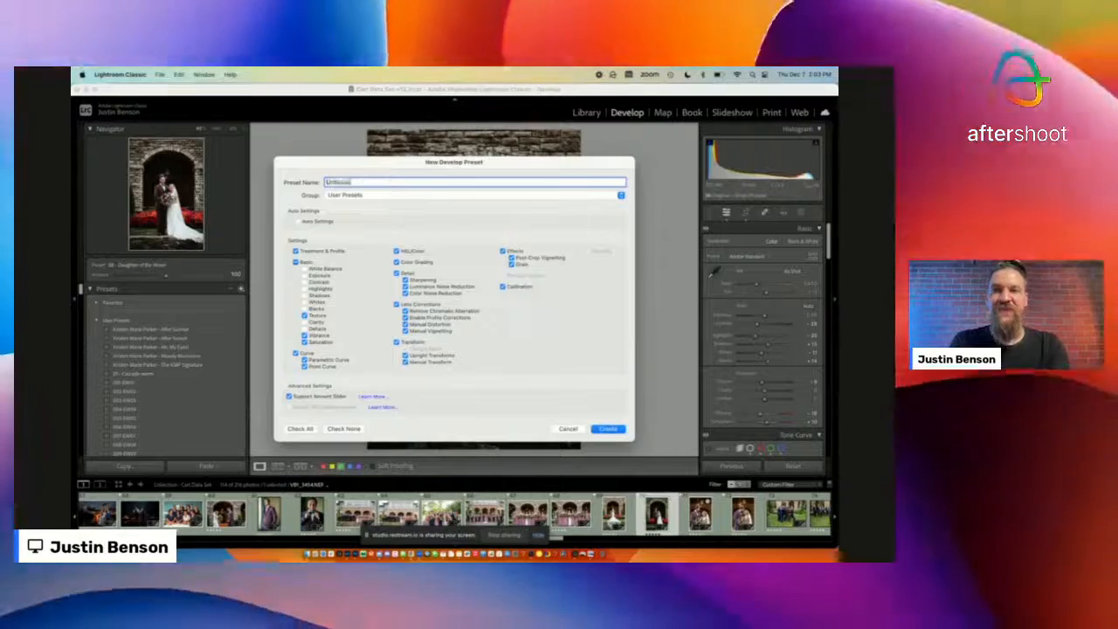
key(Escape)
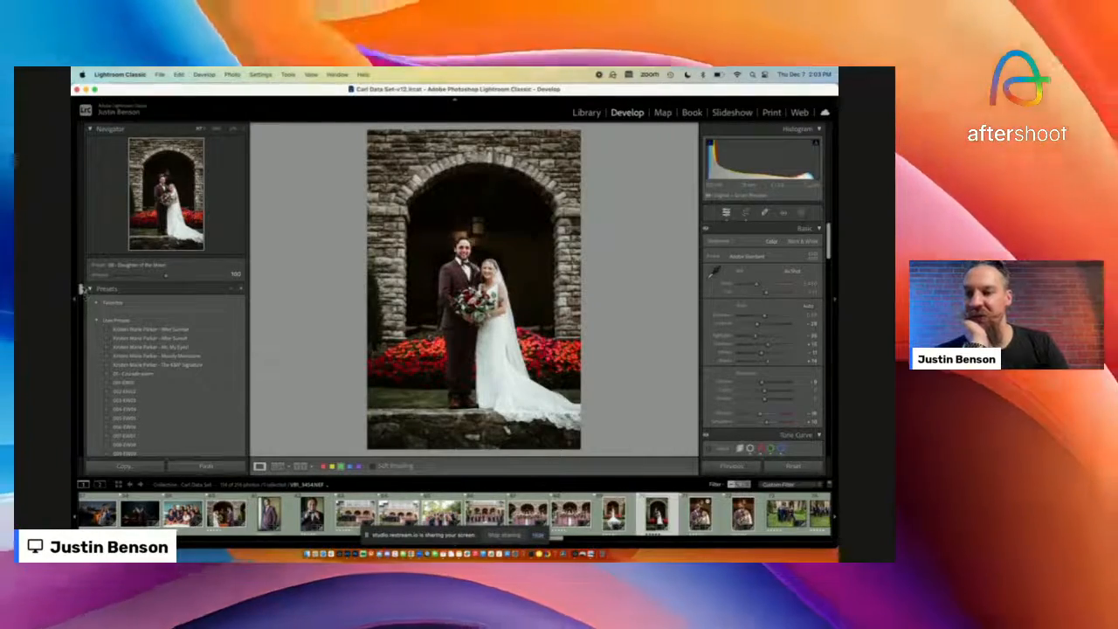
- Apply the user preset listed just below the DVLOP PALETTE presets to the photo of the bride alone, and go to the couple's photo
drag(82, 290, 81, 307)
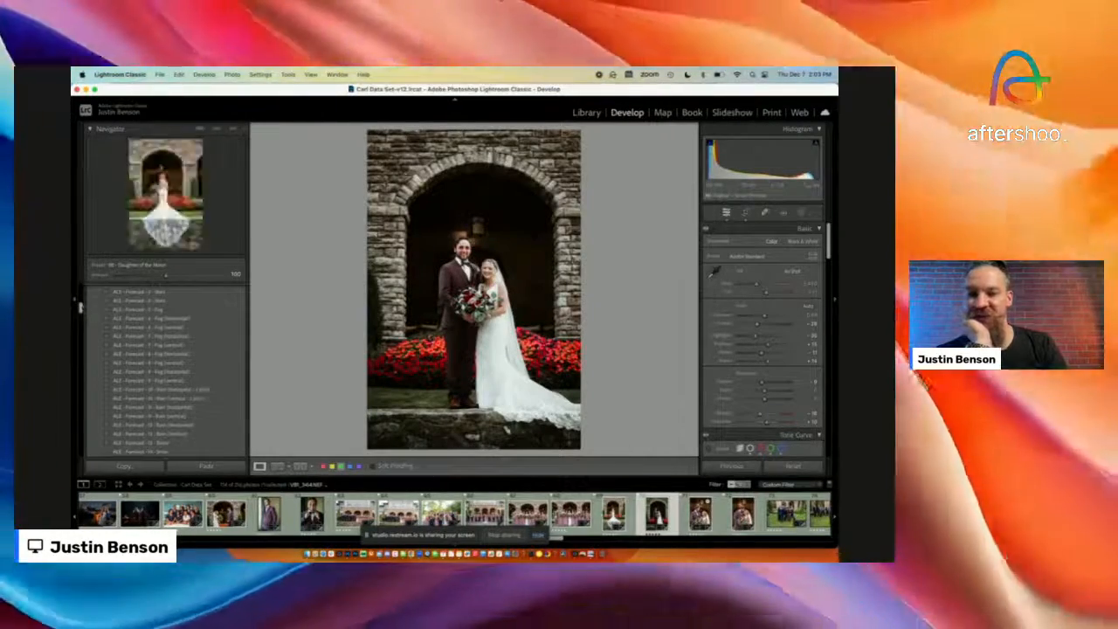
click(616, 516)
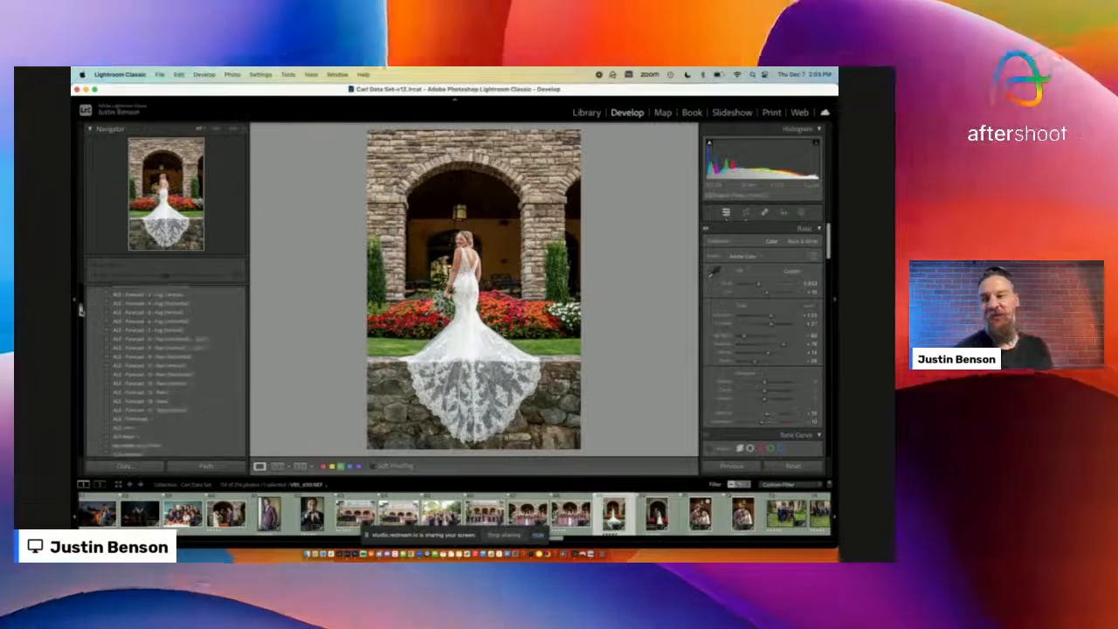
scroll(79, 314, down, 5)
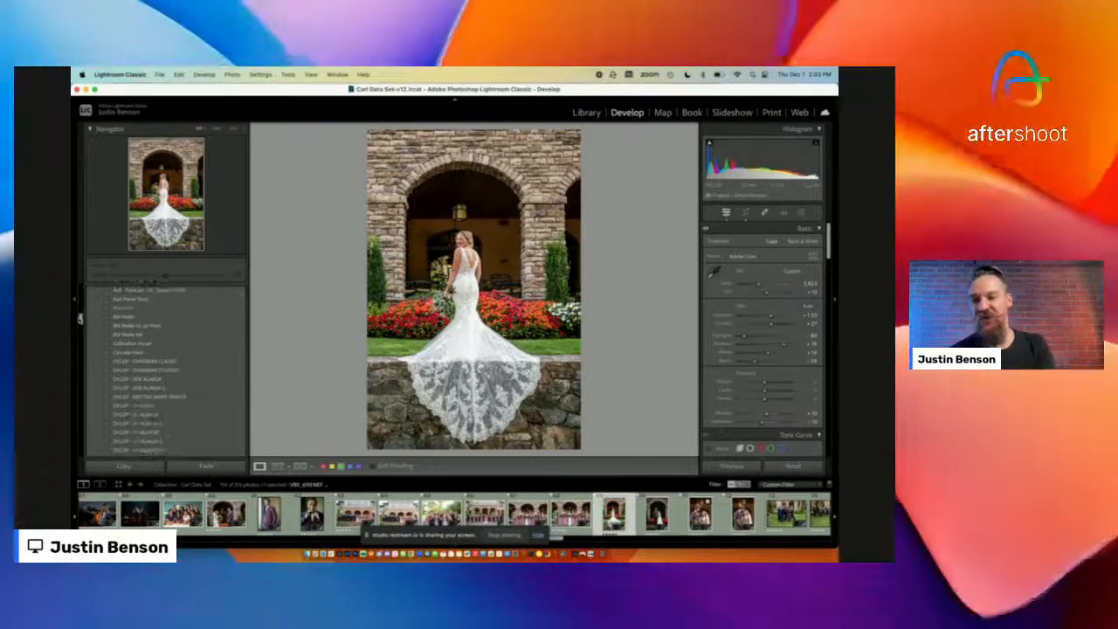
scroll(80, 319, down, 2)
scroll(80, 326, down, 3)
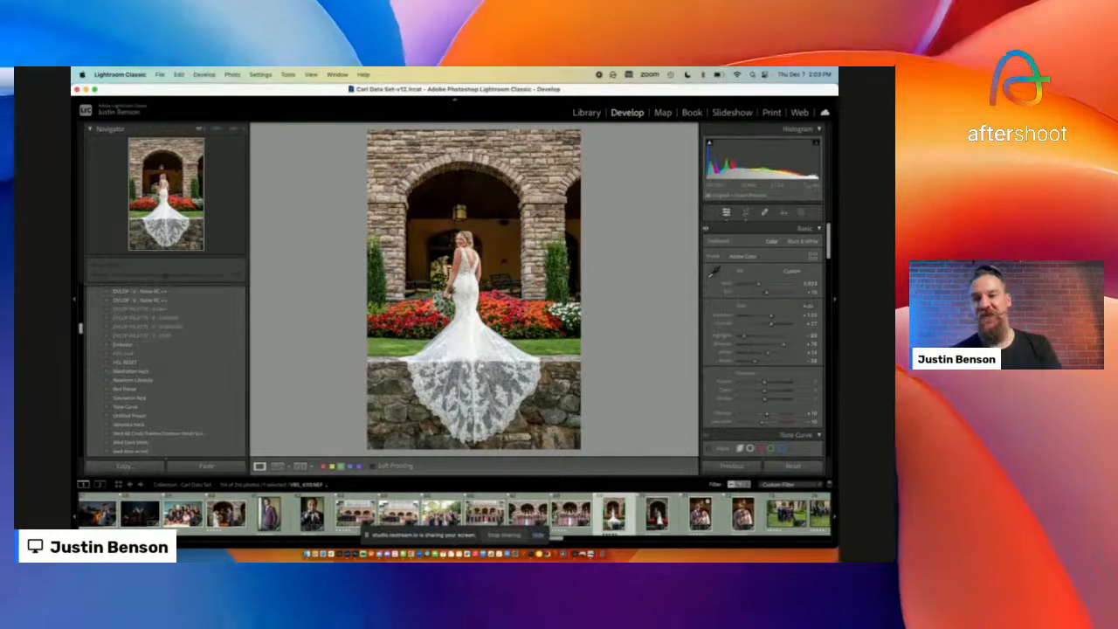
click(133, 346)
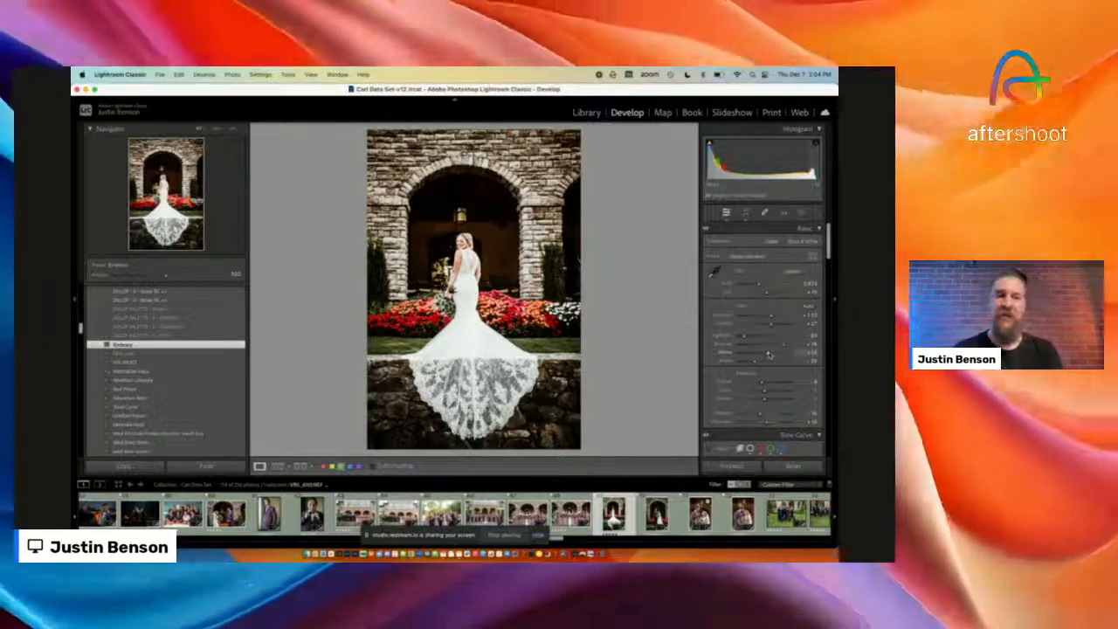
key(Right)
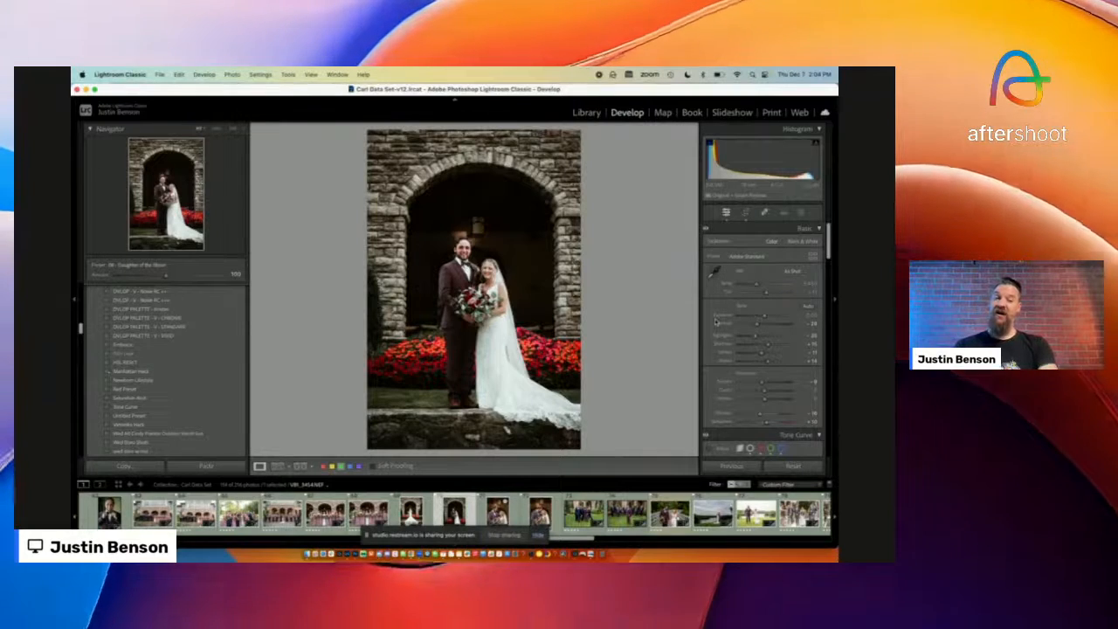
- Switch to Aftershoot, look through the AI styles offered in the Marketplace, and return to the albums overview
key(ctrl+Right)
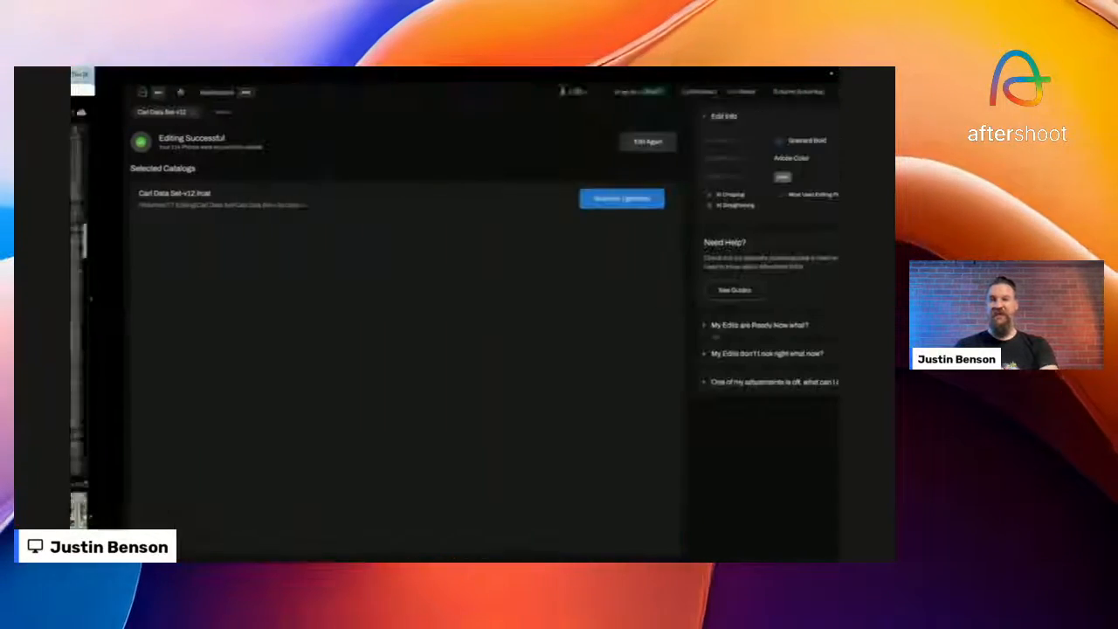
scroll(392, 465, down, 10)
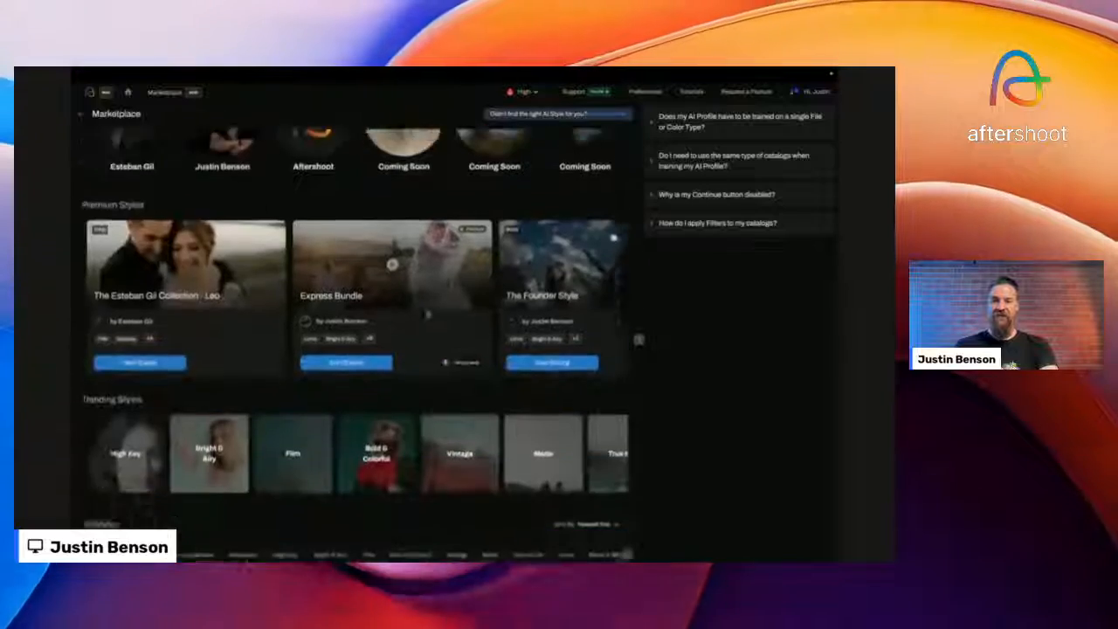
scroll(436, 367, down, 5)
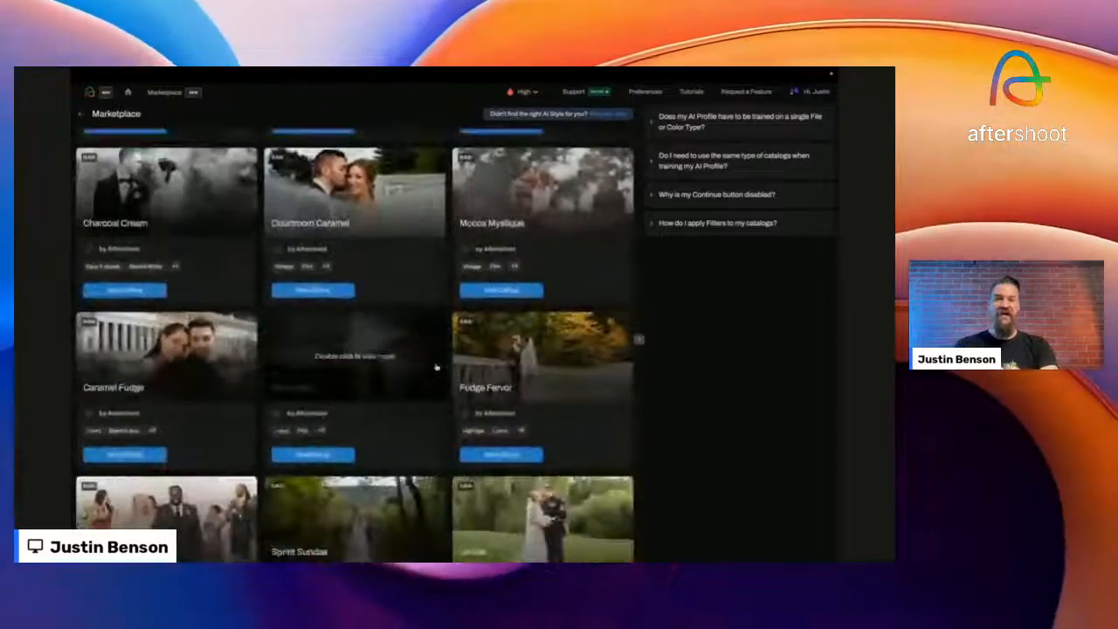
scroll(436, 367, down, 3)
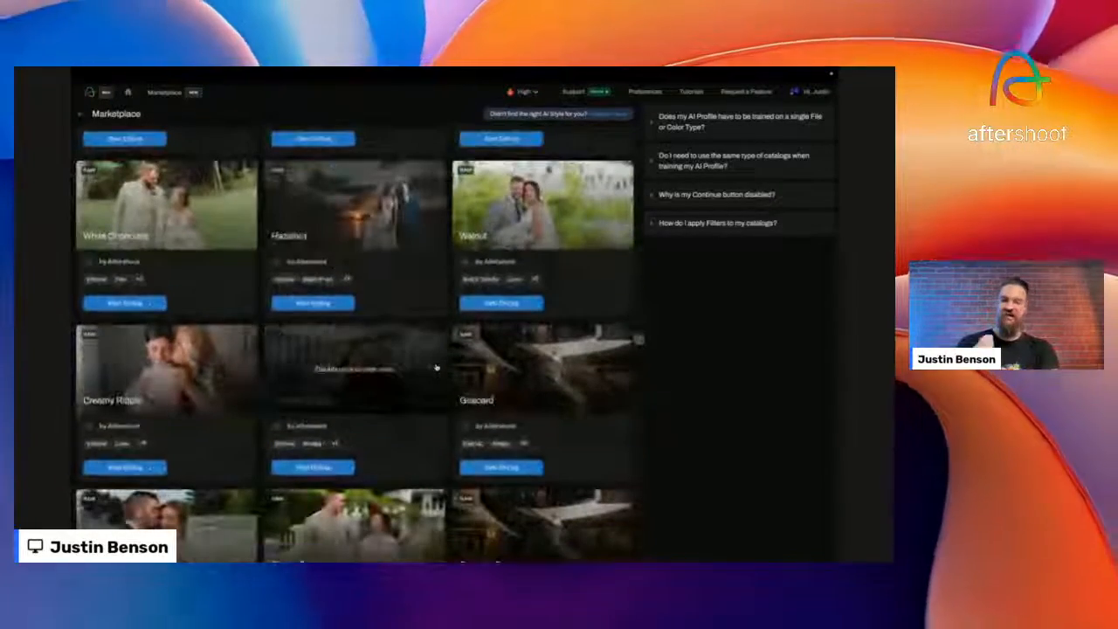
scroll(436, 367, down, 15)
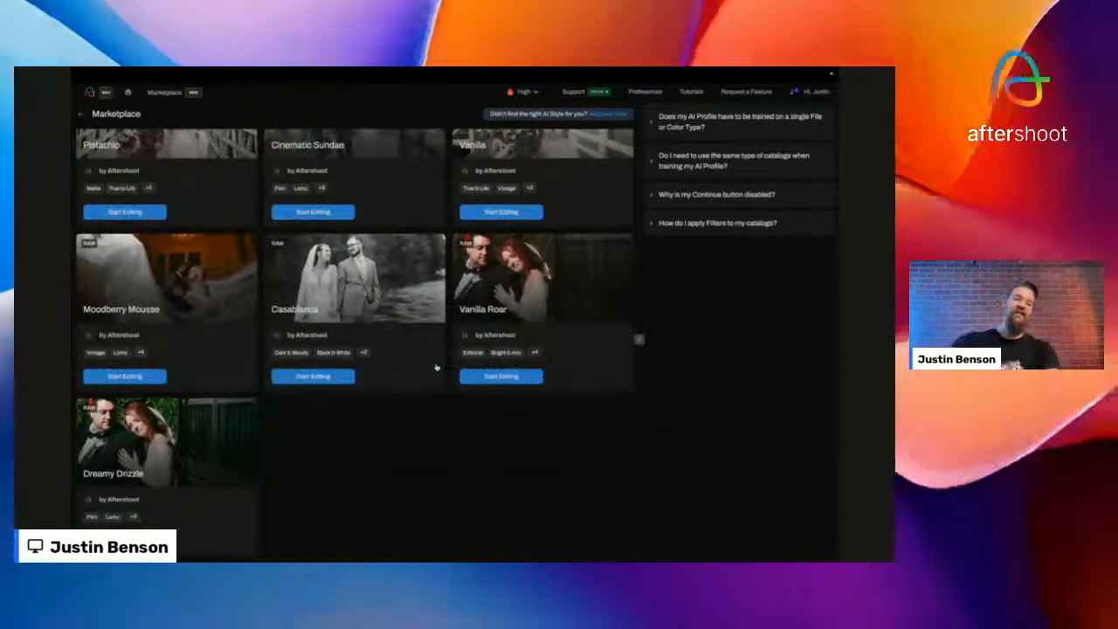
scroll(436, 367, up, 10)
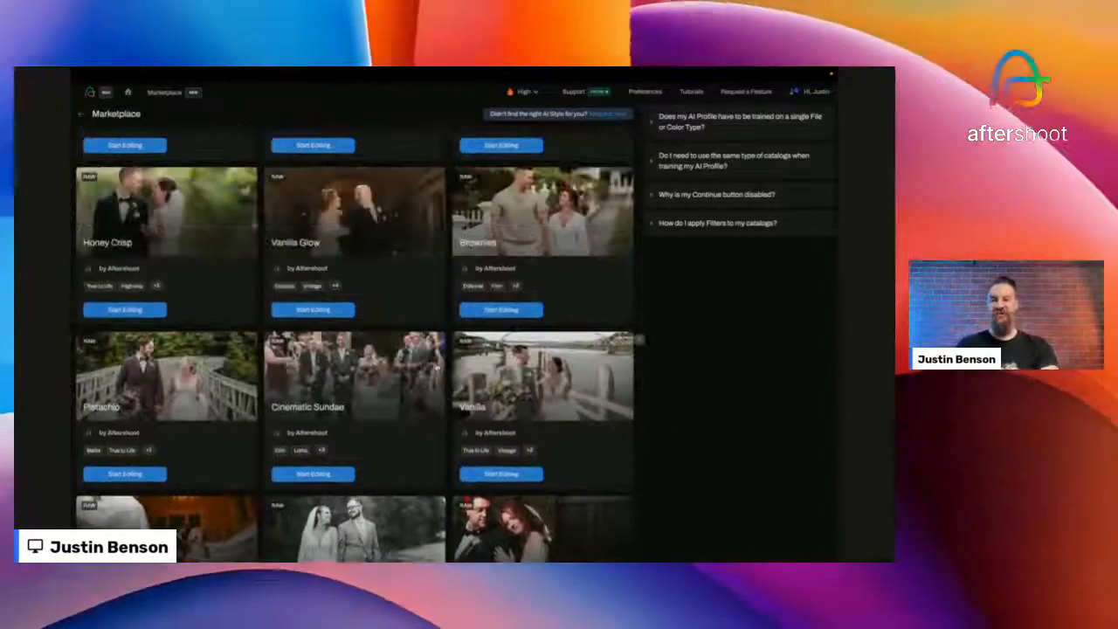
scroll(436, 367, up, 2)
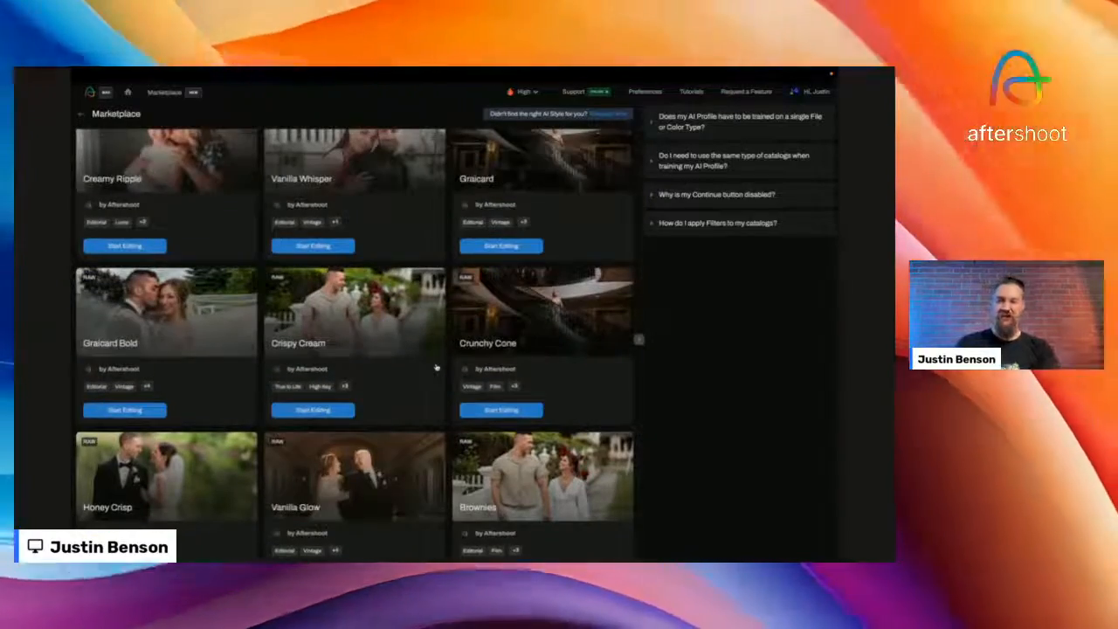
scroll(436, 367, up, 2)
scroll(436, 367, up, 2)
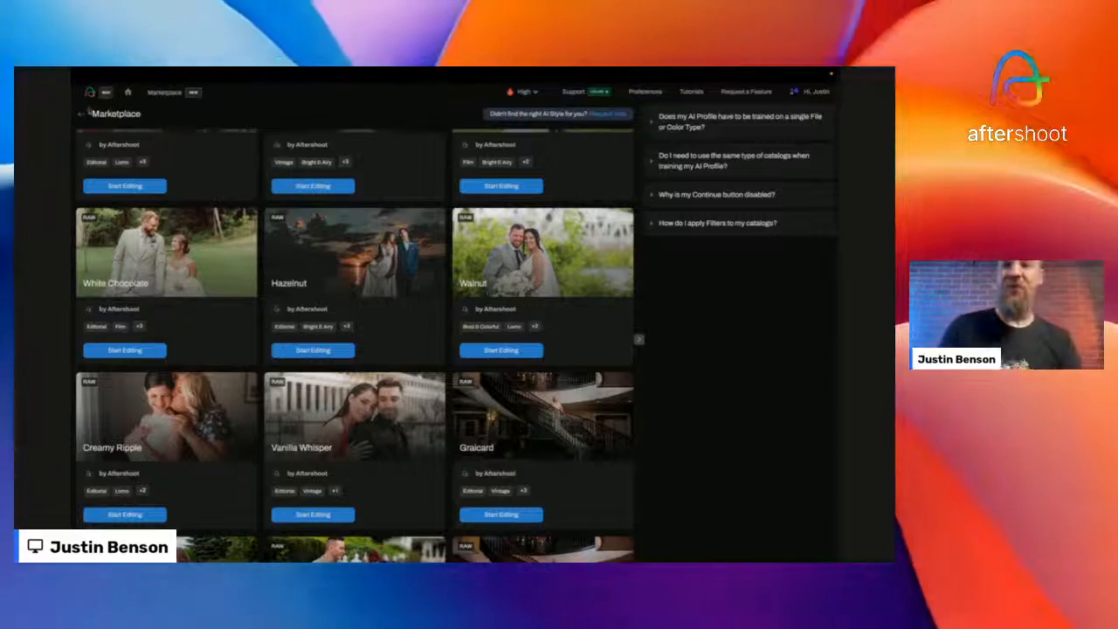
click(85, 114)
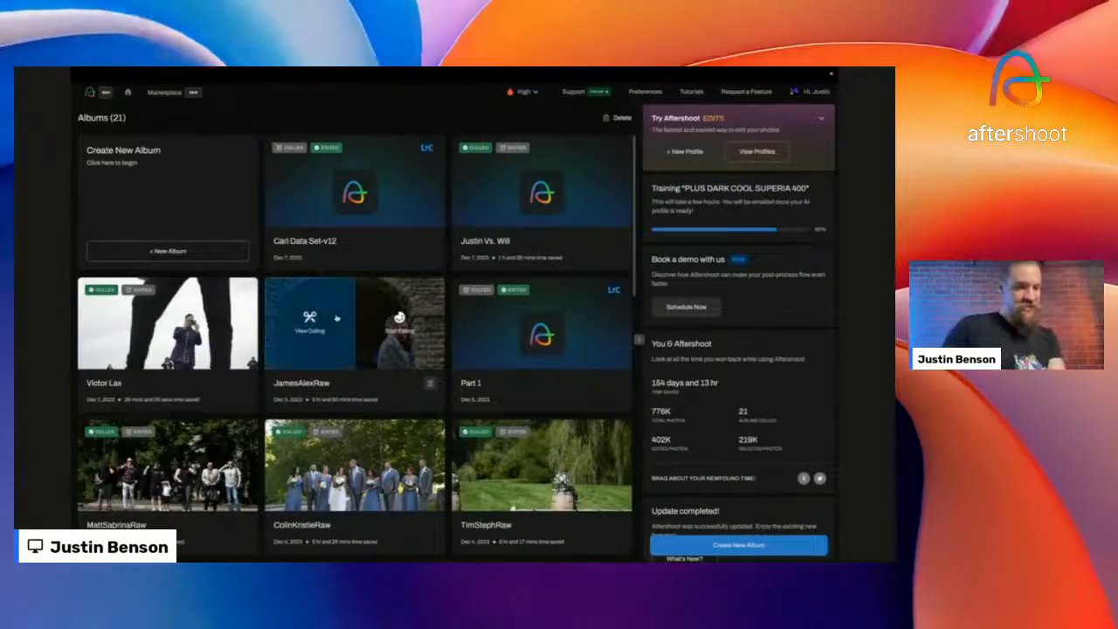
- Collapse the presets list in Lightroom Classic to expose the photo's history, and open the Carl Data Set-v12 album's editing results in Aftershoot
key(ctrl+Left)
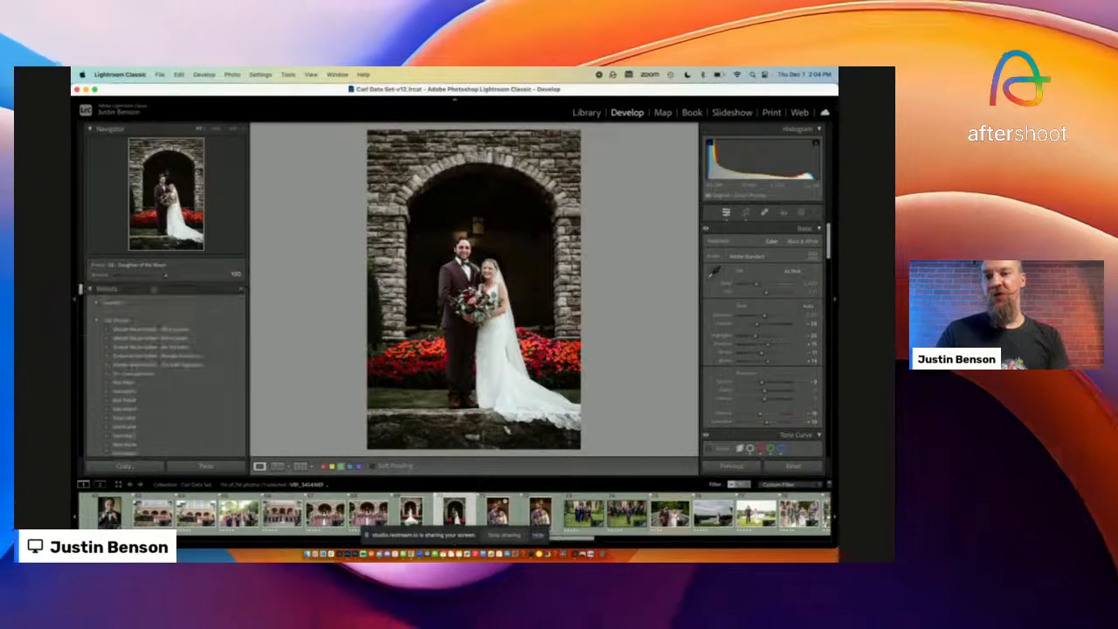
click(91, 289)
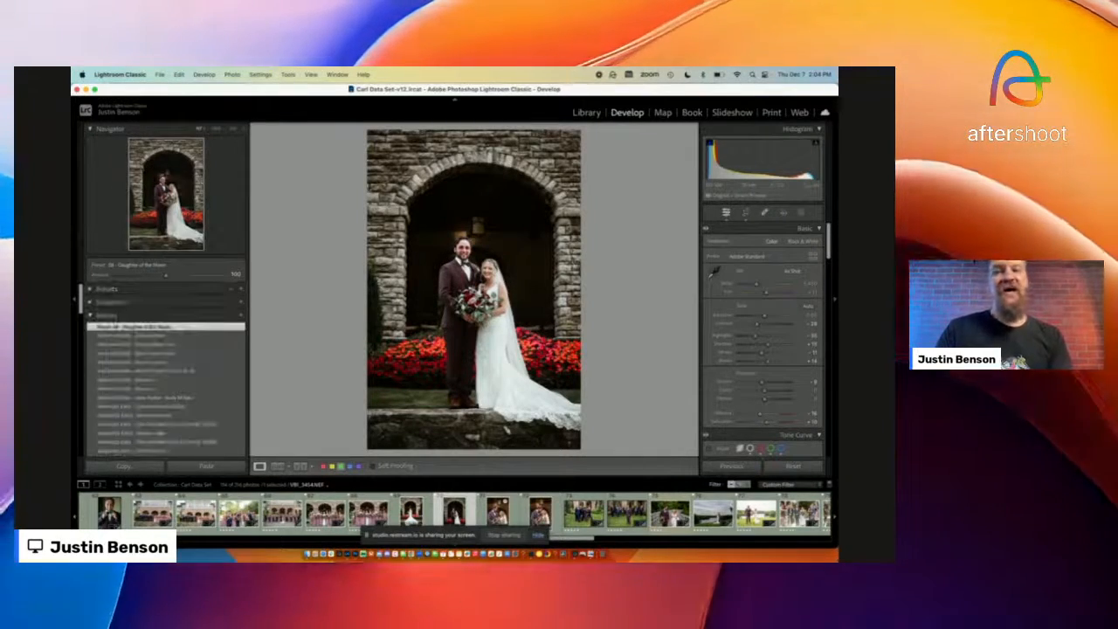
key(ctrl+Right)
key(ctrl+Left)
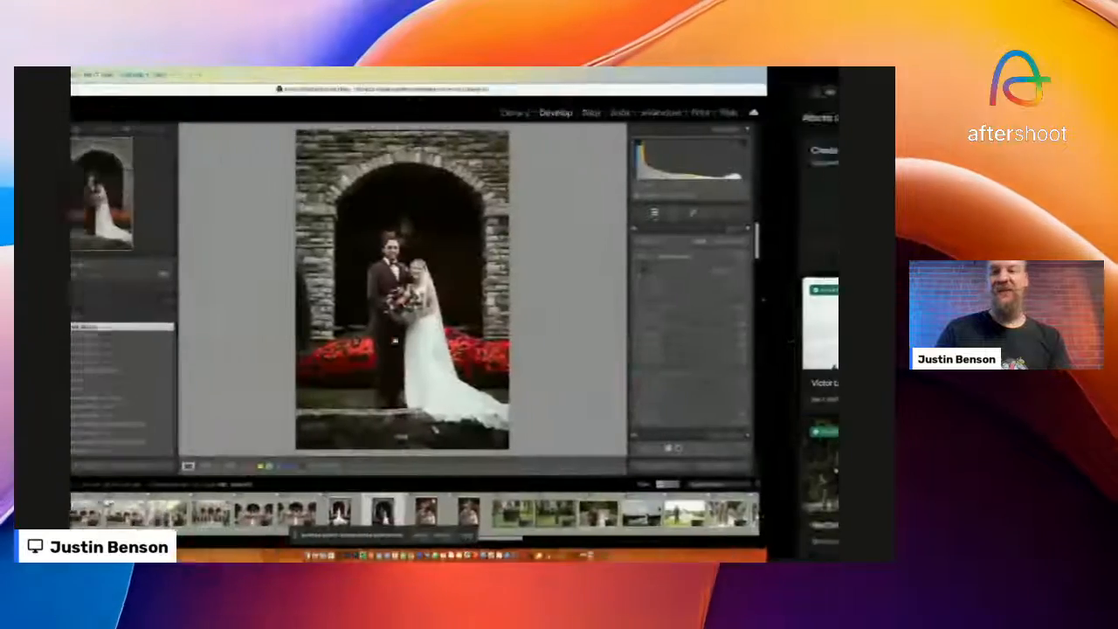
key(ctrl+Right)
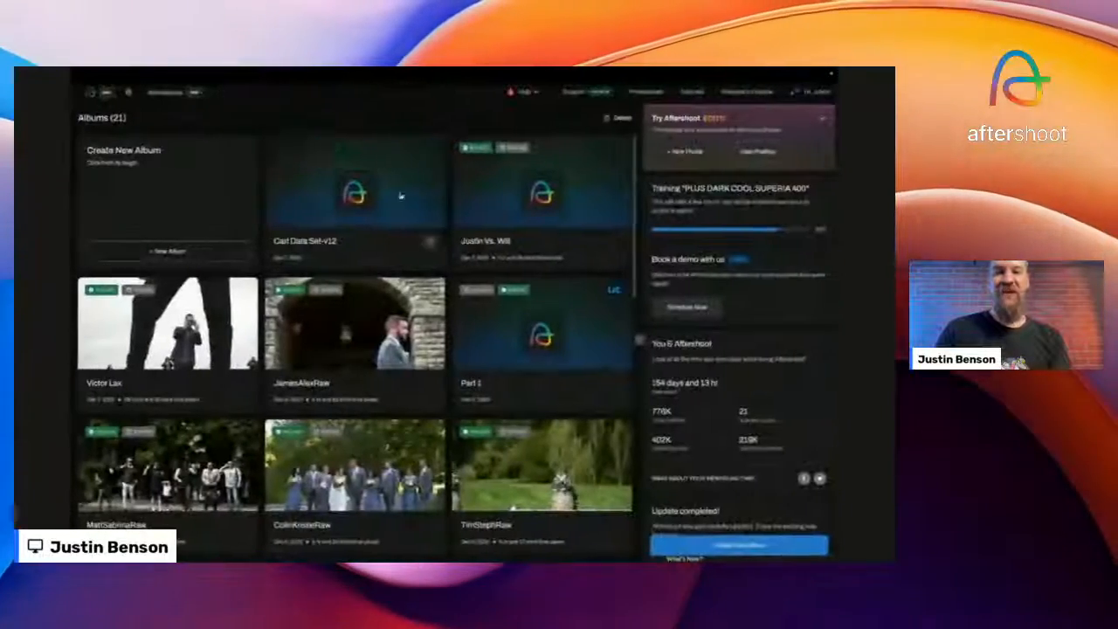
click(405, 190)
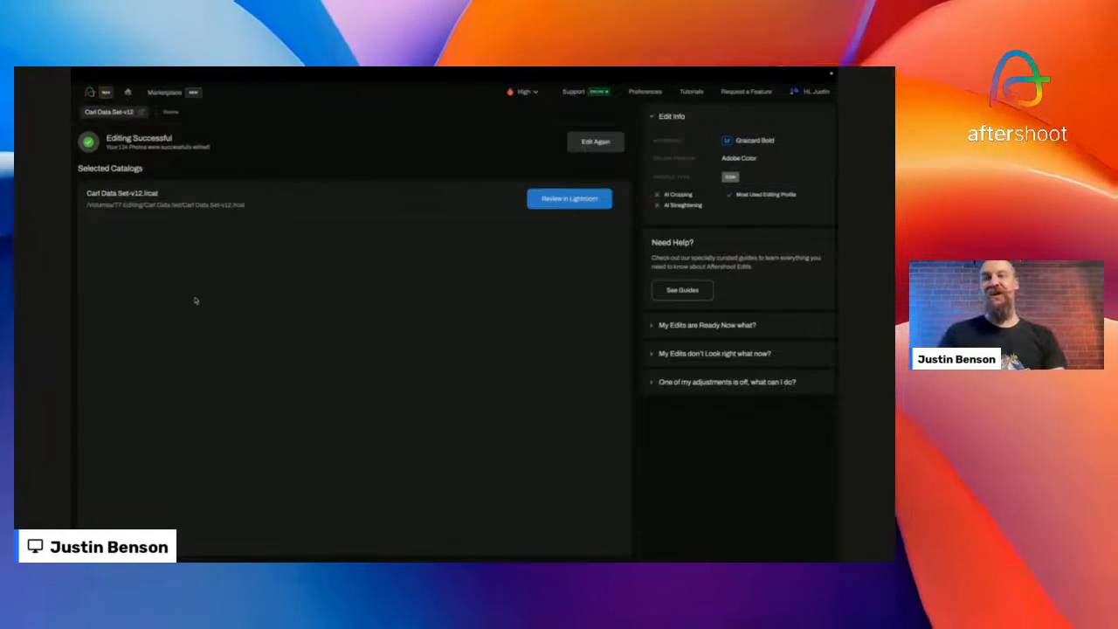
- Switch to Lightroom Classic and compare the couple's photo under the different Aftershoot edits listed in its history
key(ctrl+Left)
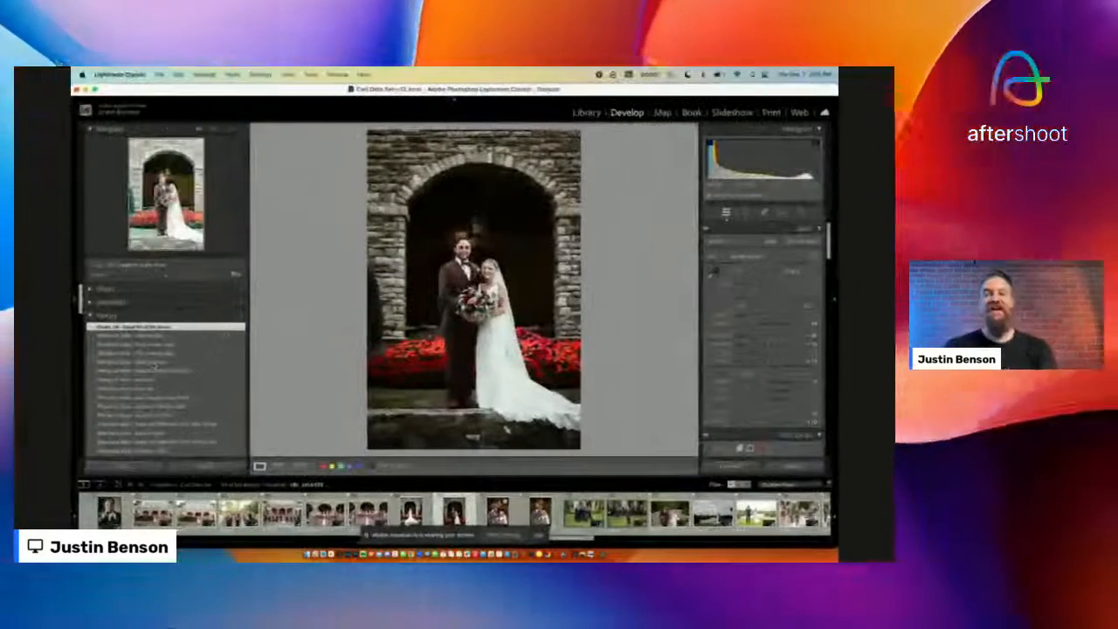
click(164, 362)
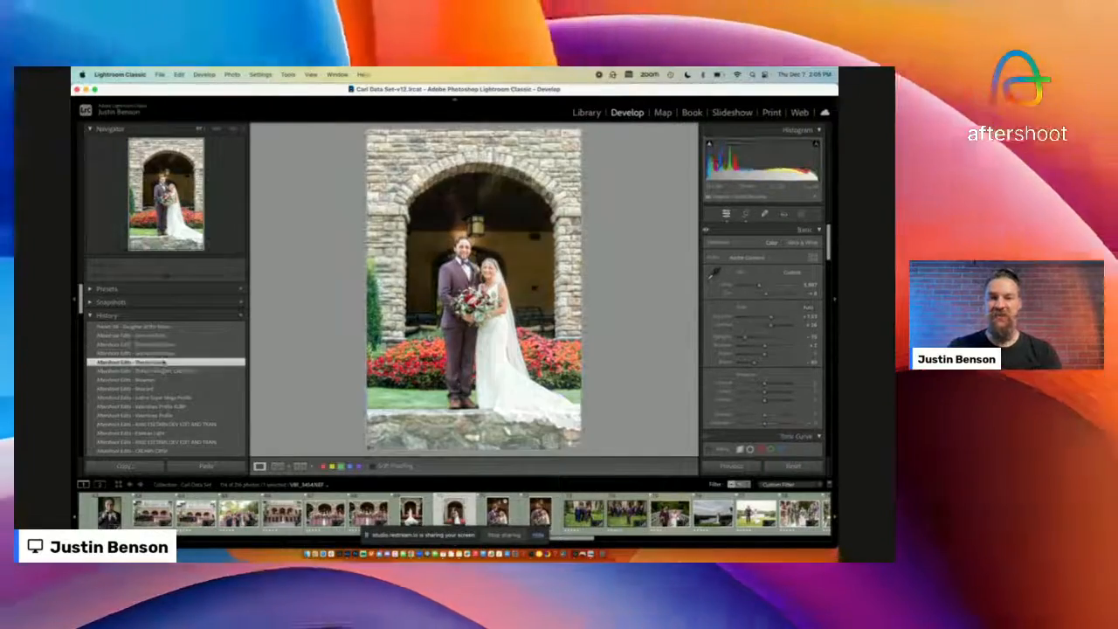
click(162, 389)
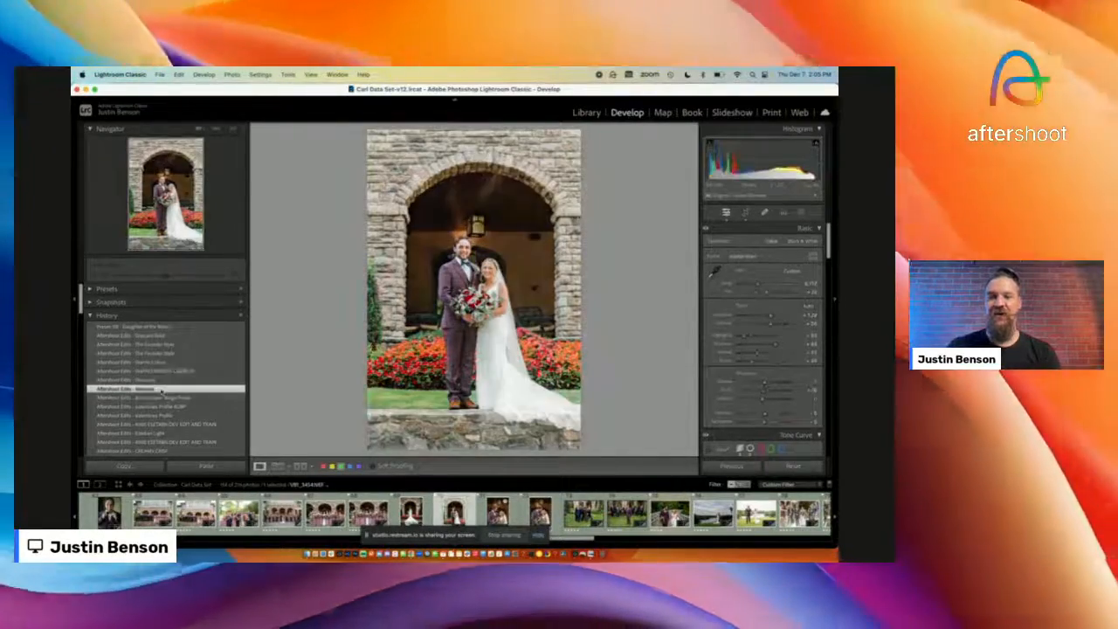
click(162, 397)
click(164, 406)
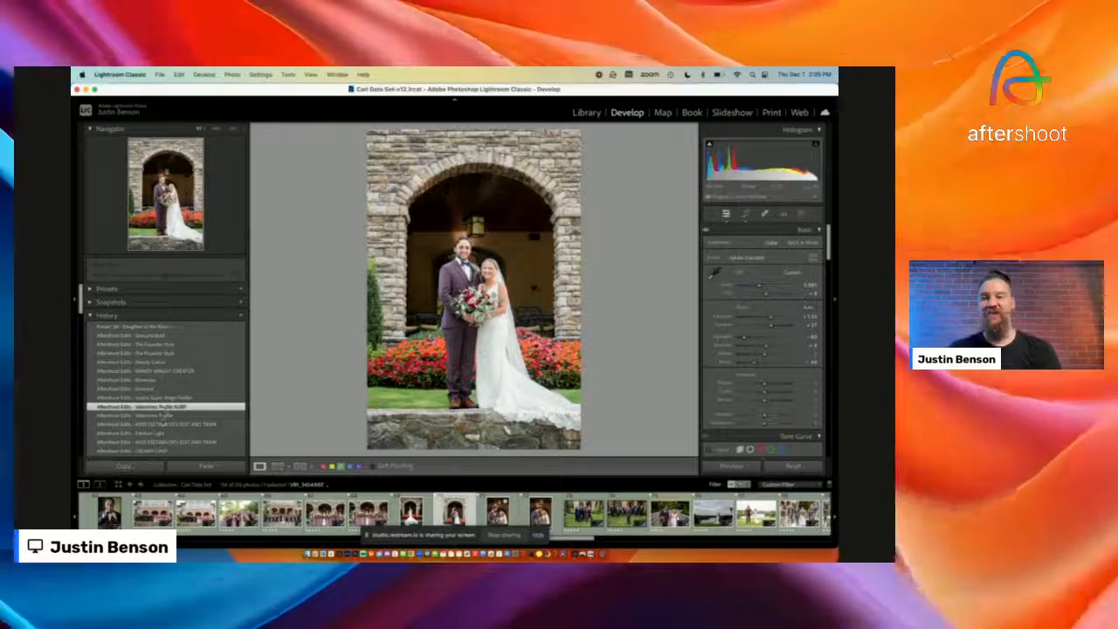
click(162, 423)
click(162, 433)
click(164, 442)
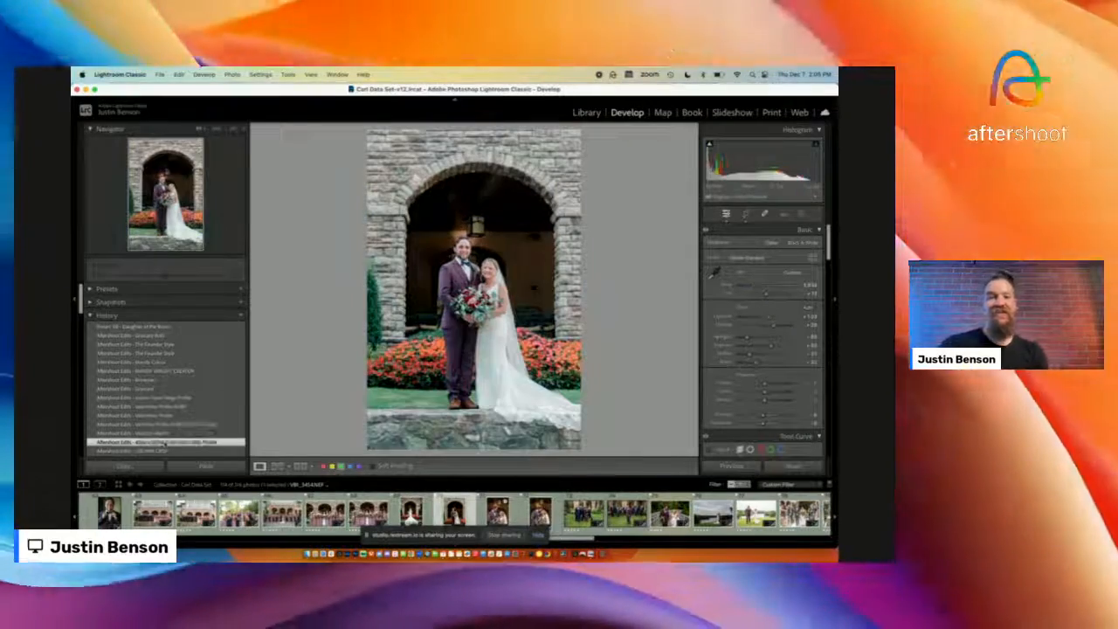
- Show the couple's photo with the CREAMY CRISP edit and look through the older edits in its history
scroll(163, 441, down, 3)
click(160, 412)
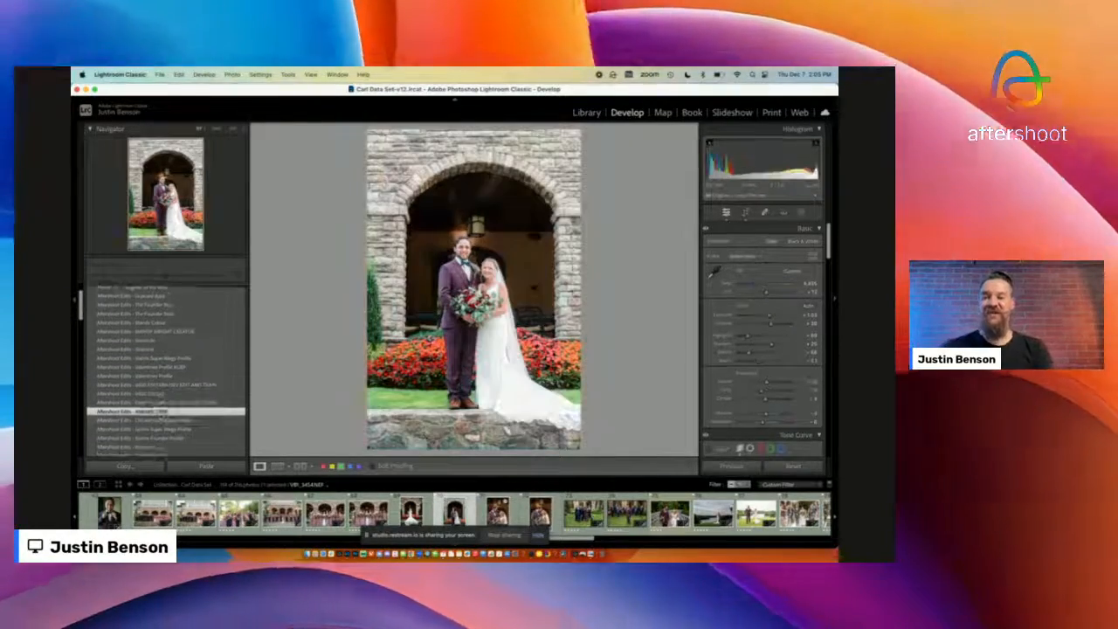
scroll(160, 415, down, 2)
scroll(162, 421, down, 3)
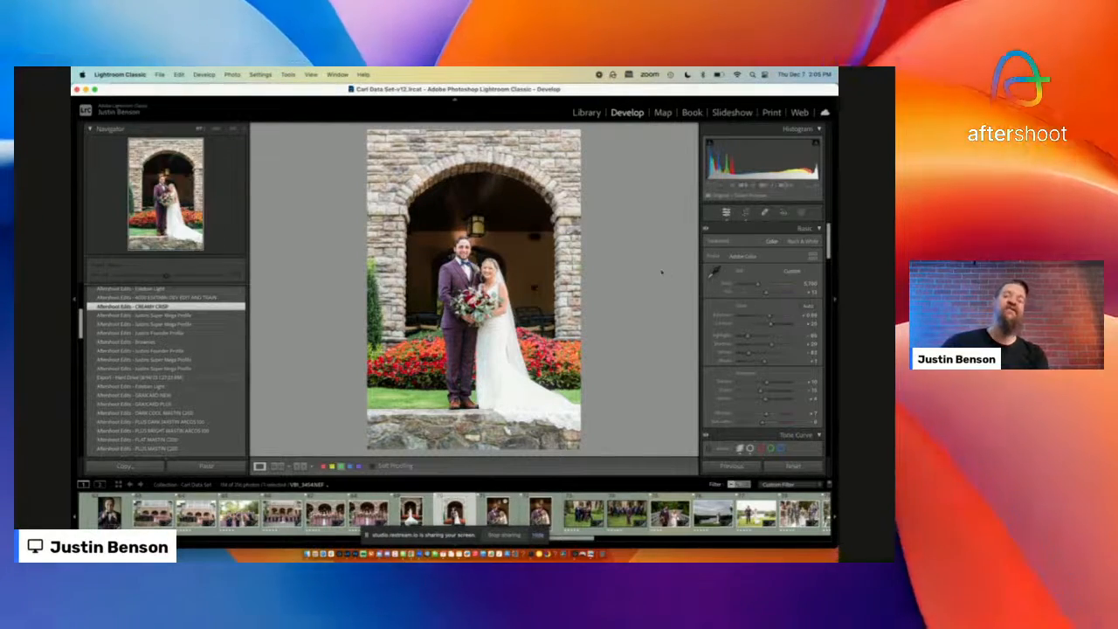
scroll(219, 365, up, 5)
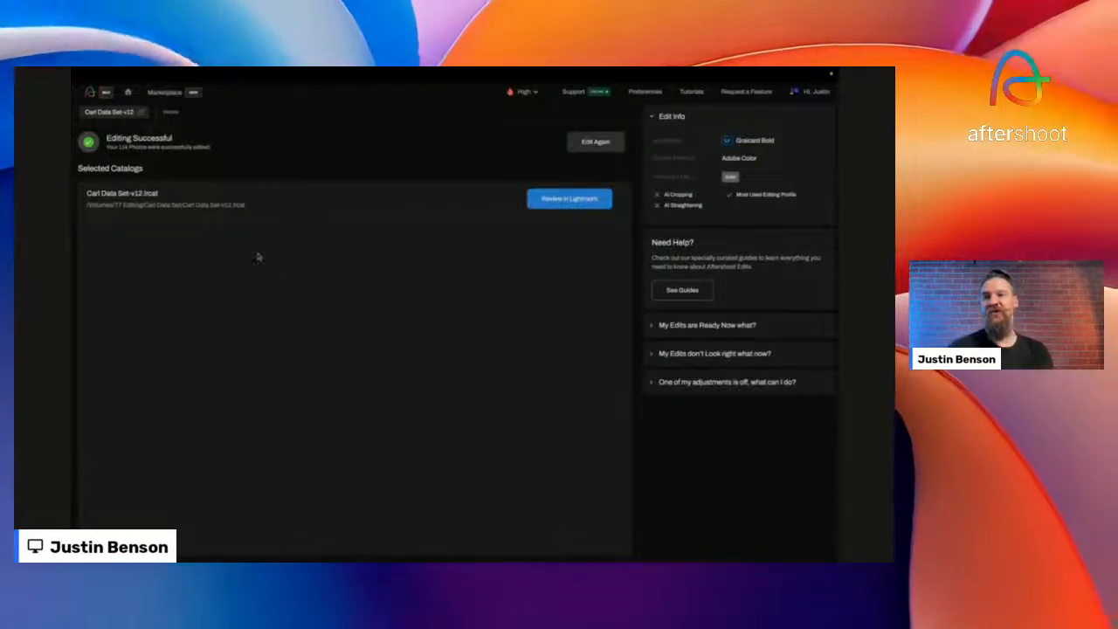
- Close the catalog in Lightroom Classic, skipping the catalog backup this time
key(ctrl+Left)
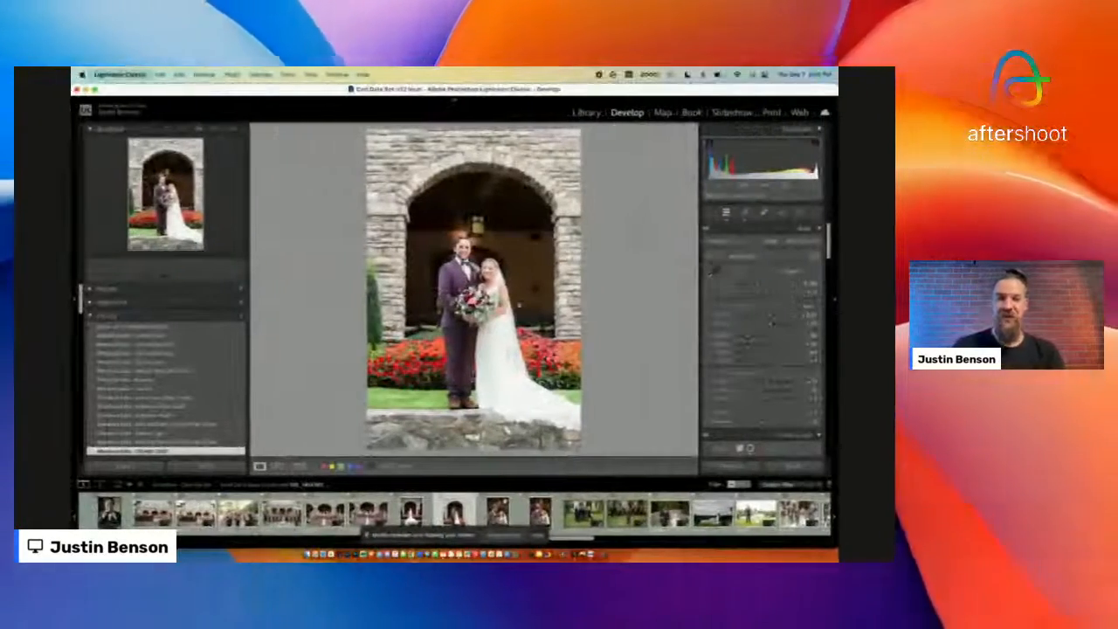
click(546, 236)
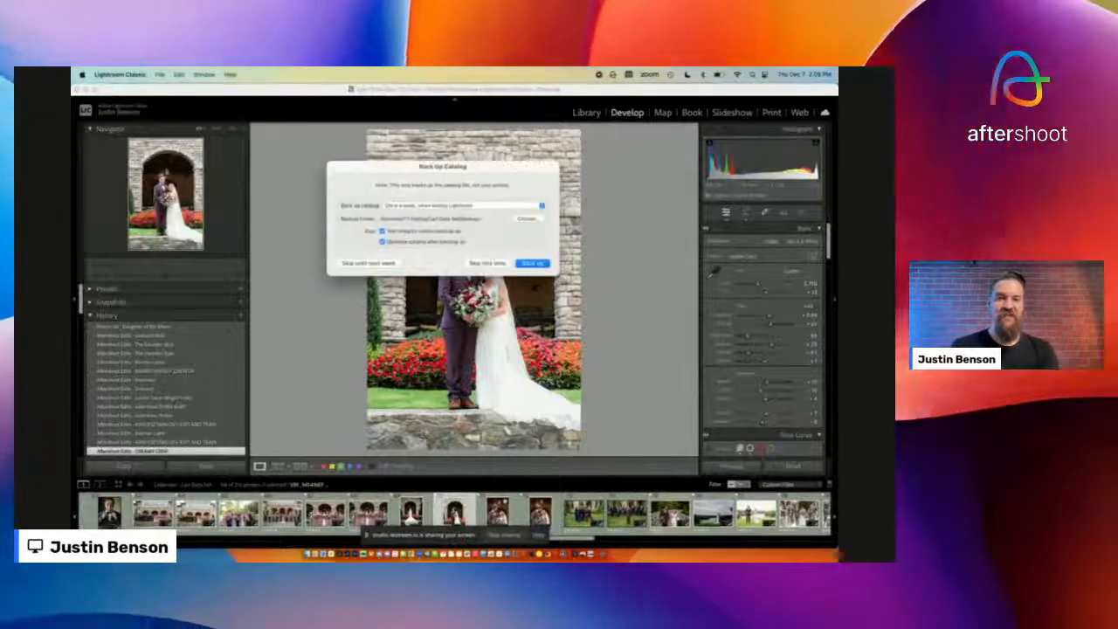
click(485, 264)
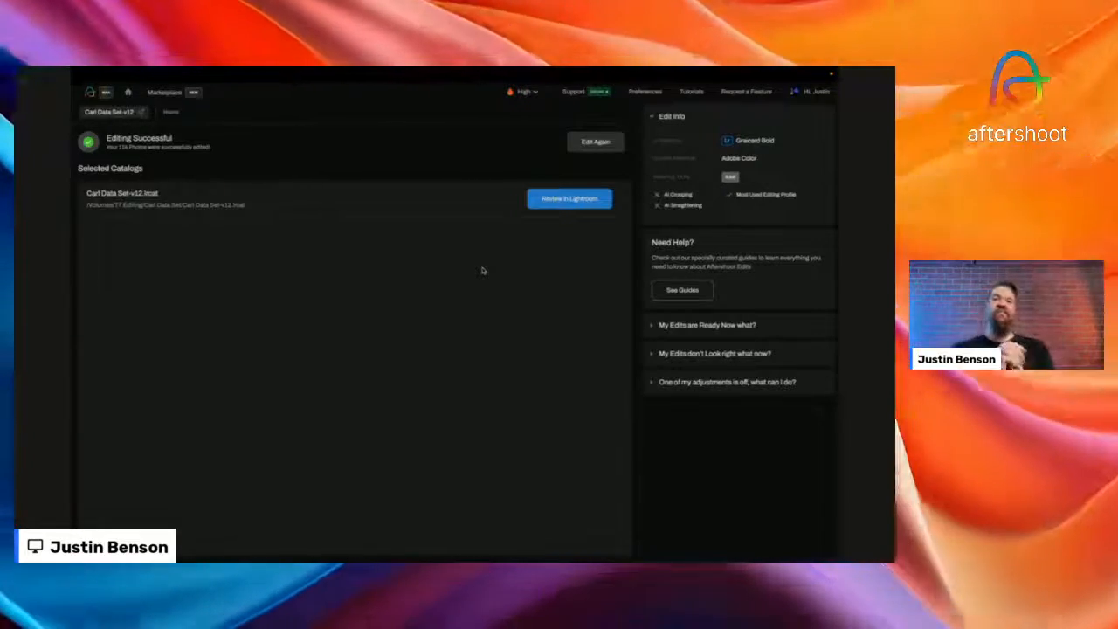
- Leave the editing results in Aftershoot and browse the AI profiles in the account
click(130, 92)
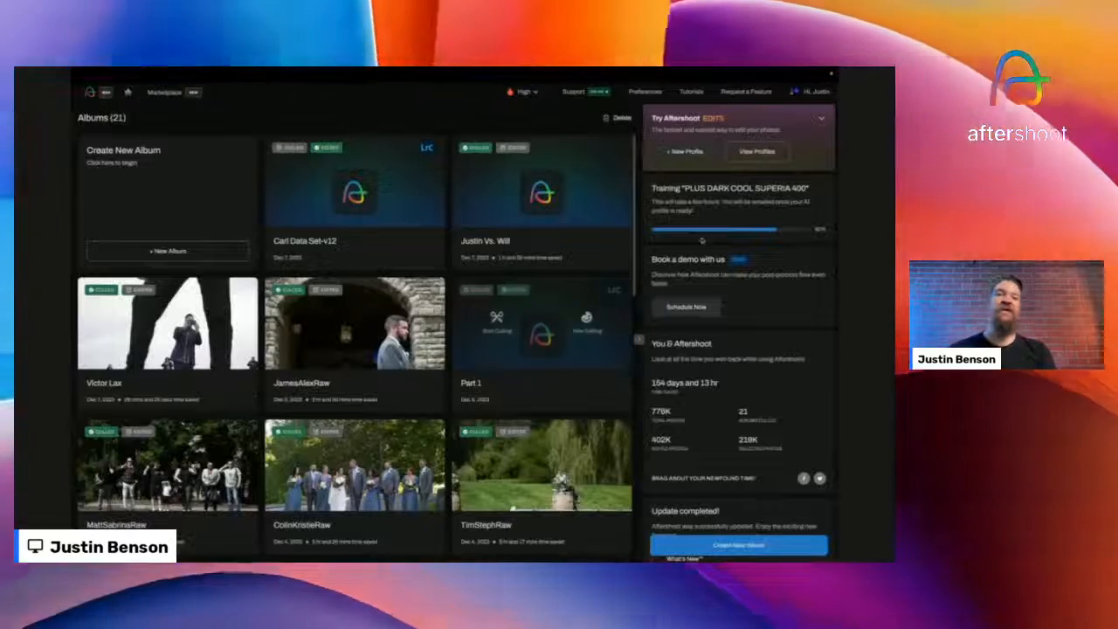
click(824, 93)
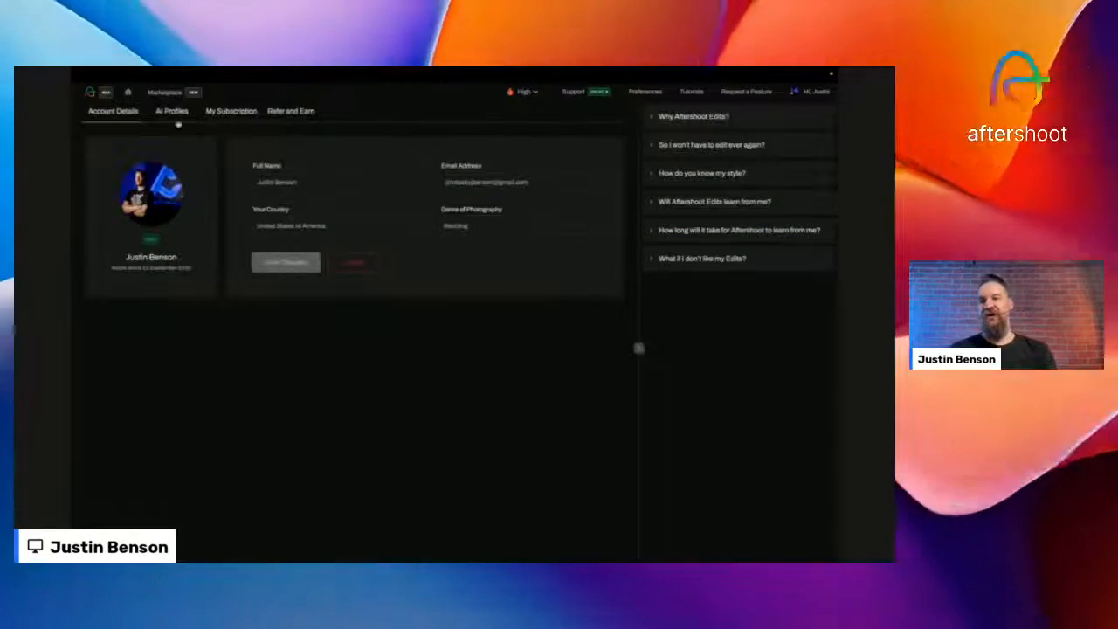
click(173, 113)
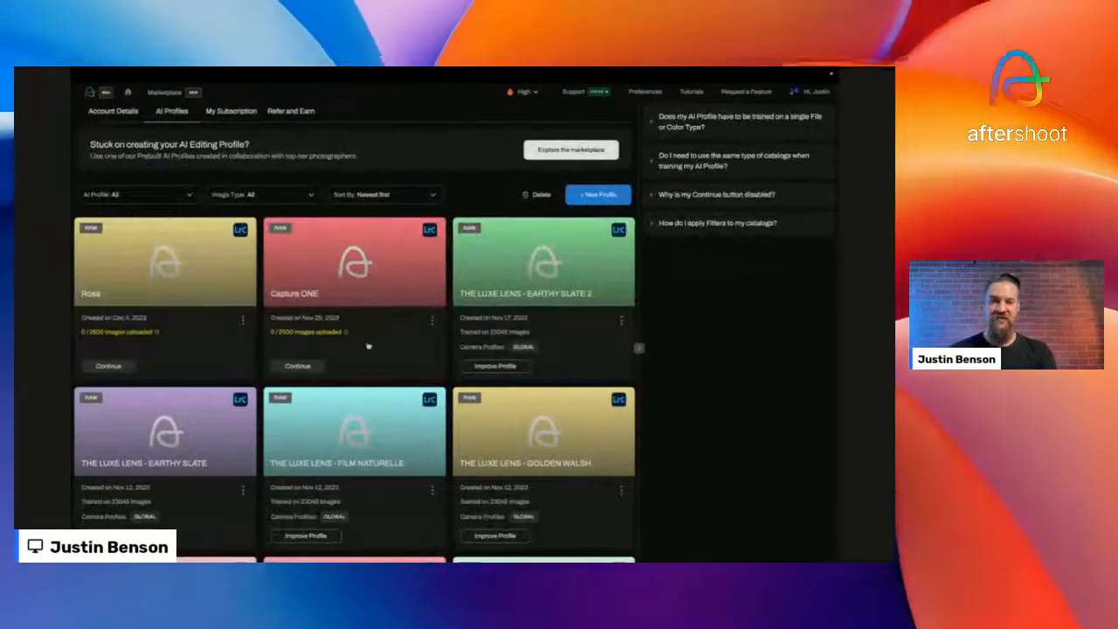
scroll(368, 347, down, 10)
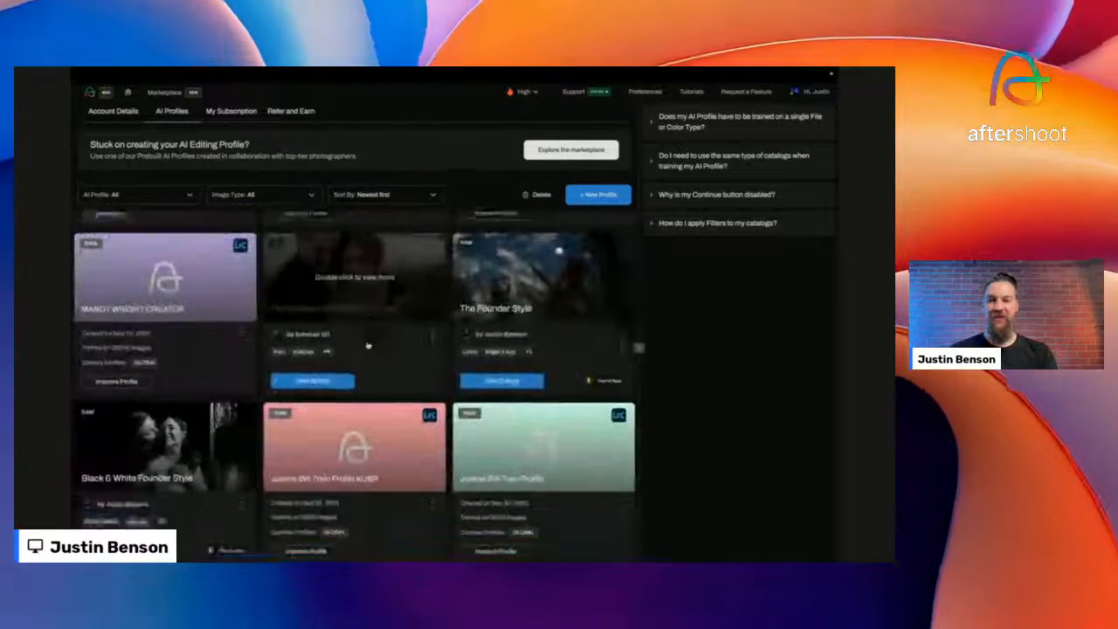
scroll(368, 347, down, 1)
scroll(368, 347, down, 2)
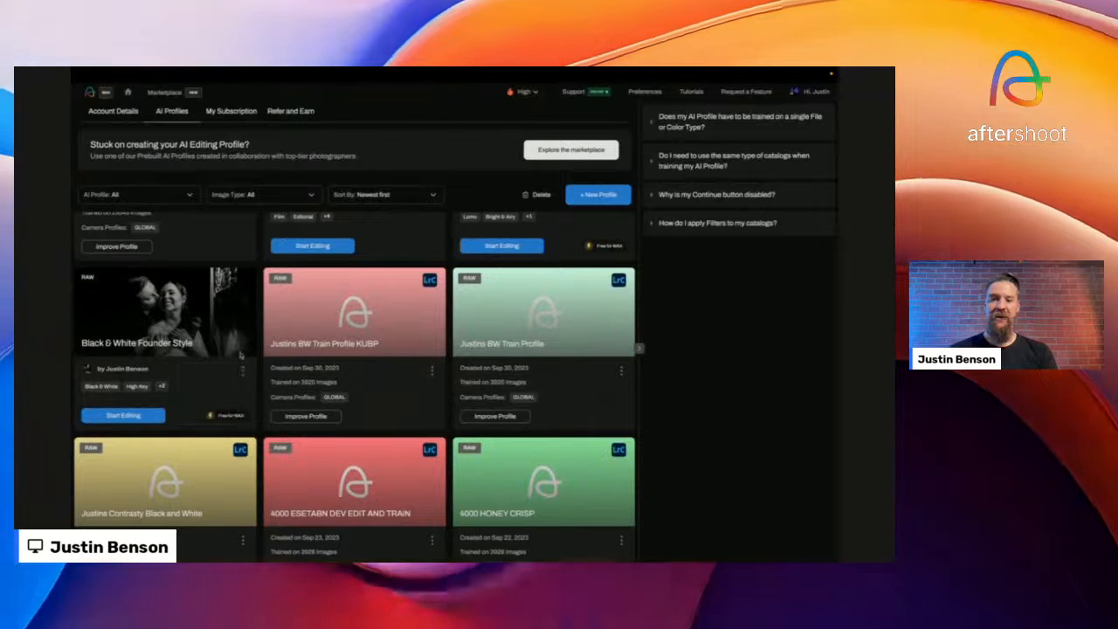
scroll(450, 352, up, 5)
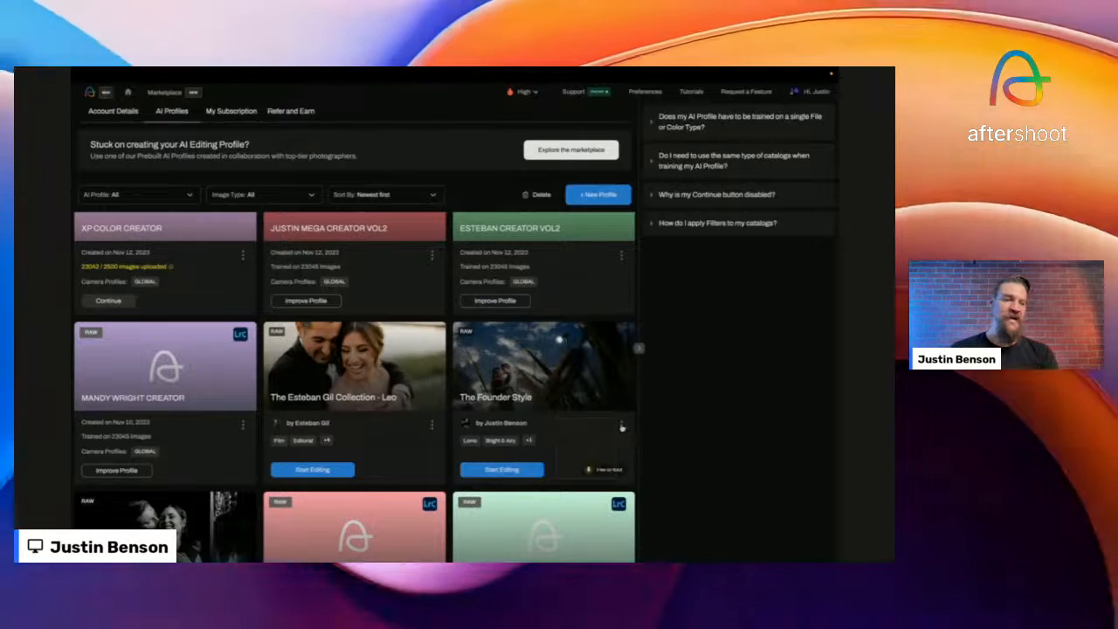
- Review the actions offered for the personal black-and-white training profile without choosing any
scroll(622, 426, down, 6)
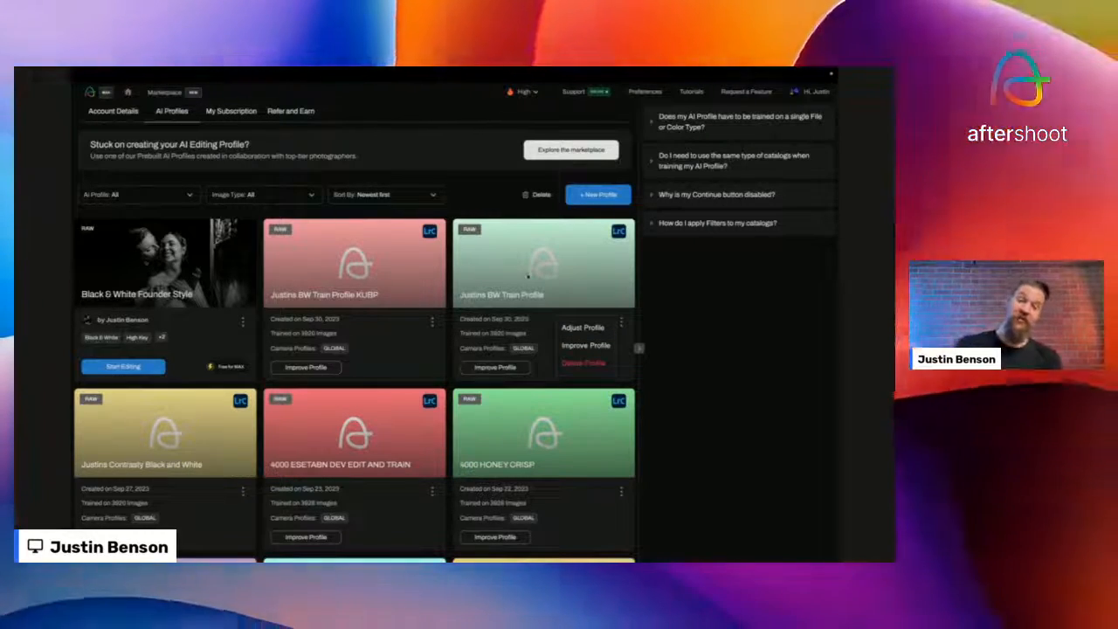
click(623, 322)
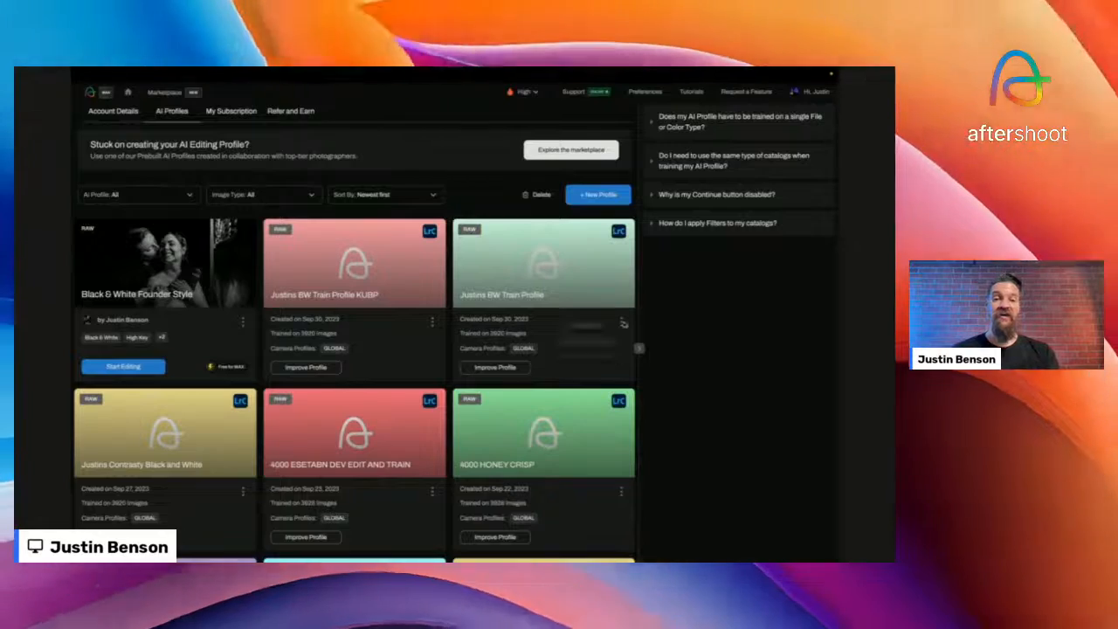
click(623, 322)
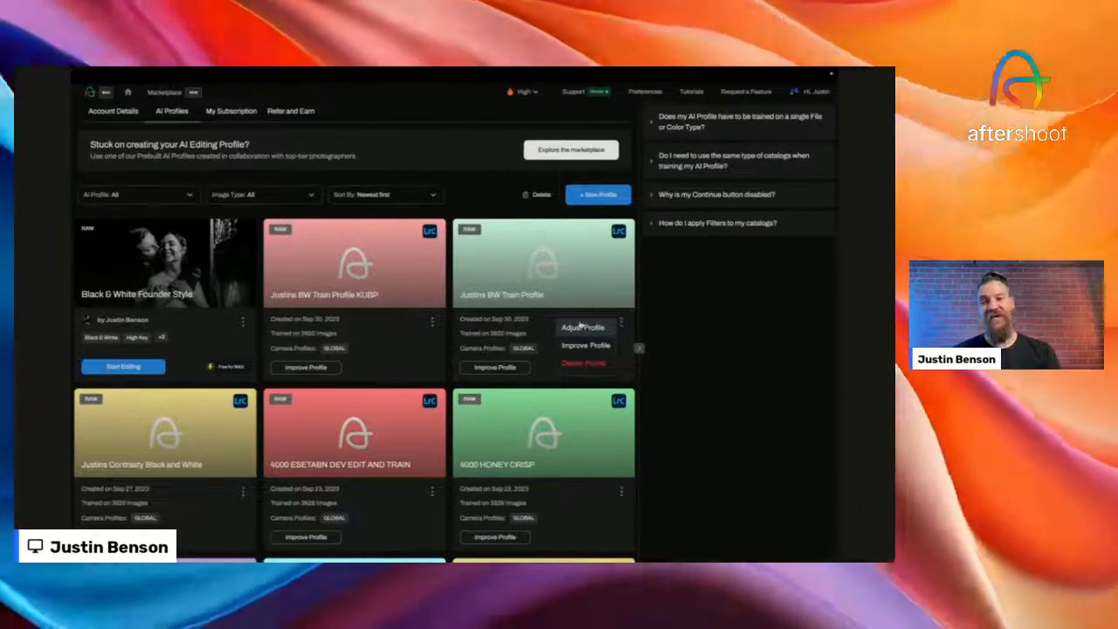
click(536, 317)
scroll(536, 317, up, 1)
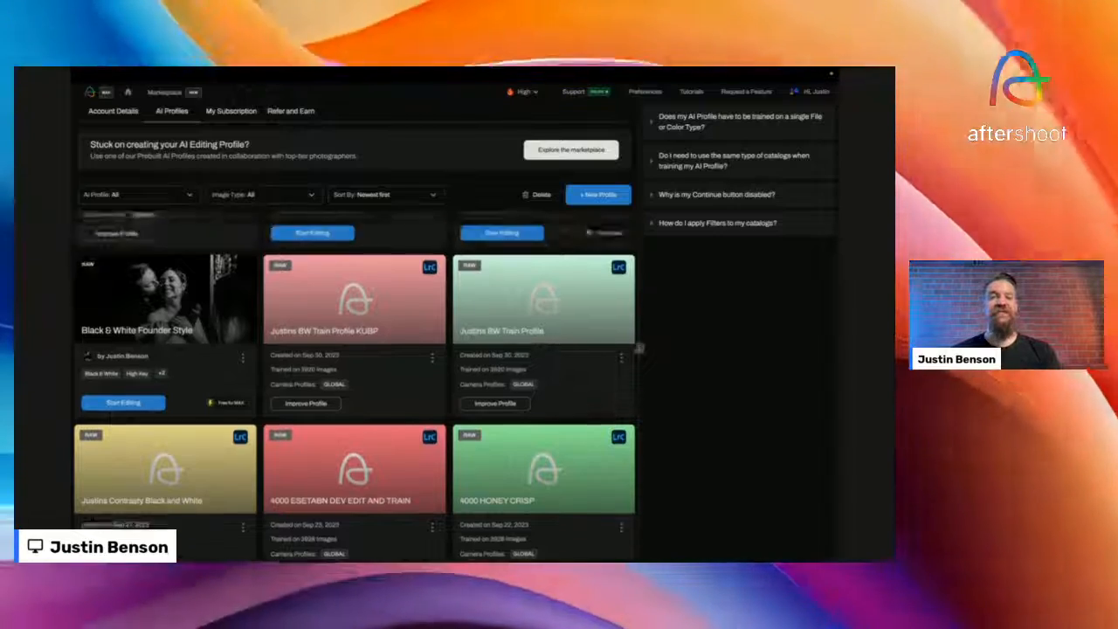
scroll(611, 297, up, 1)
- Open the profile adjustments of The Founder Style and try the exposure AI correction at -1 and back near zero
click(620, 280)
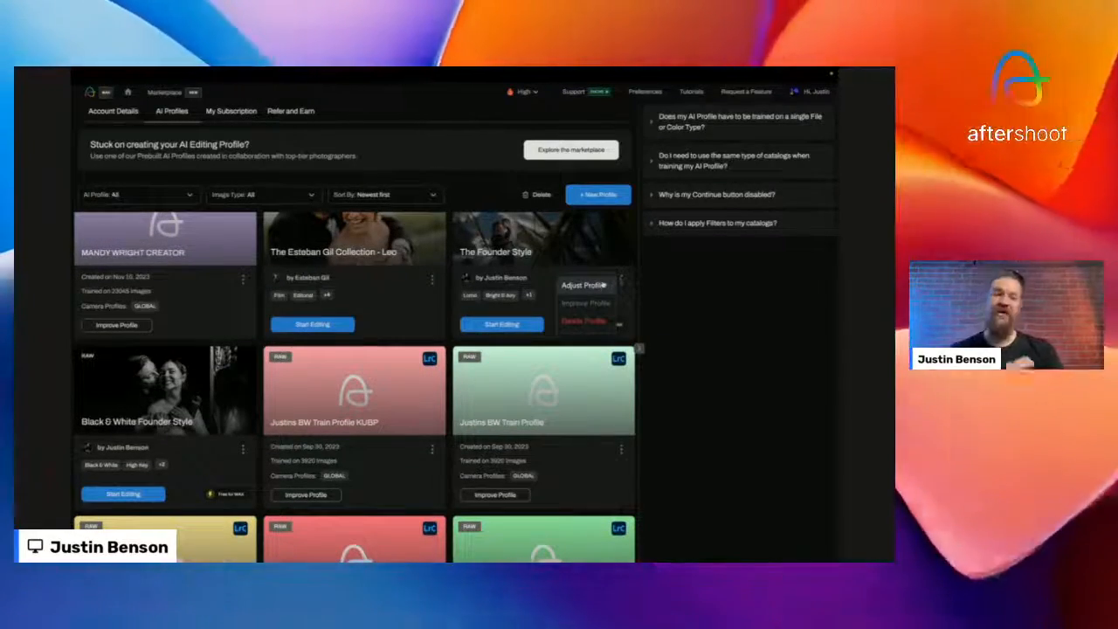
click(584, 286)
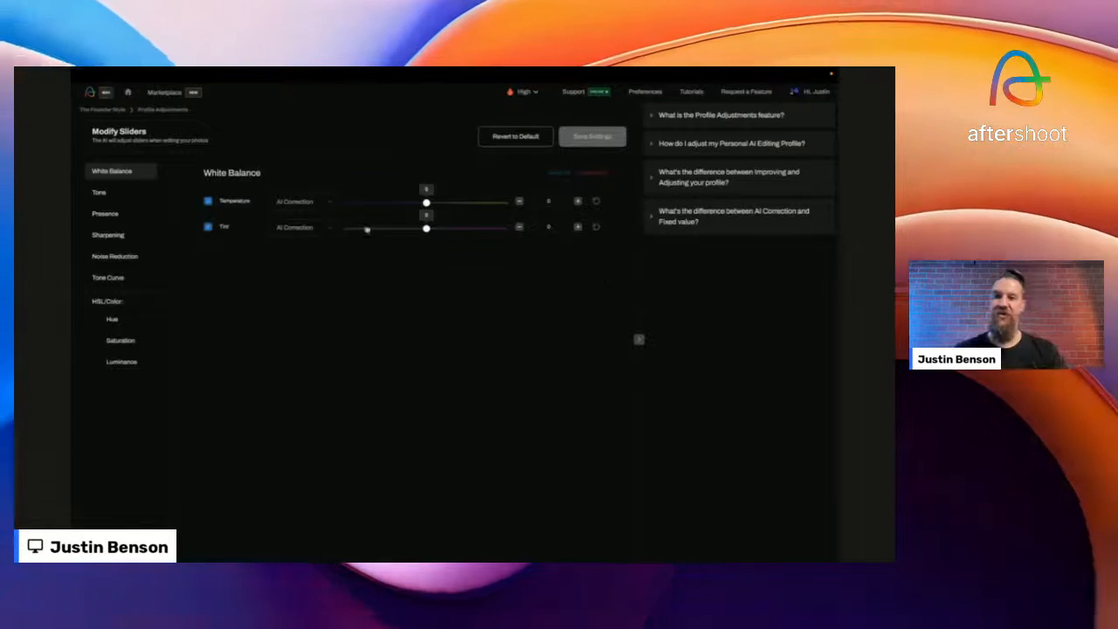
click(123, 192)
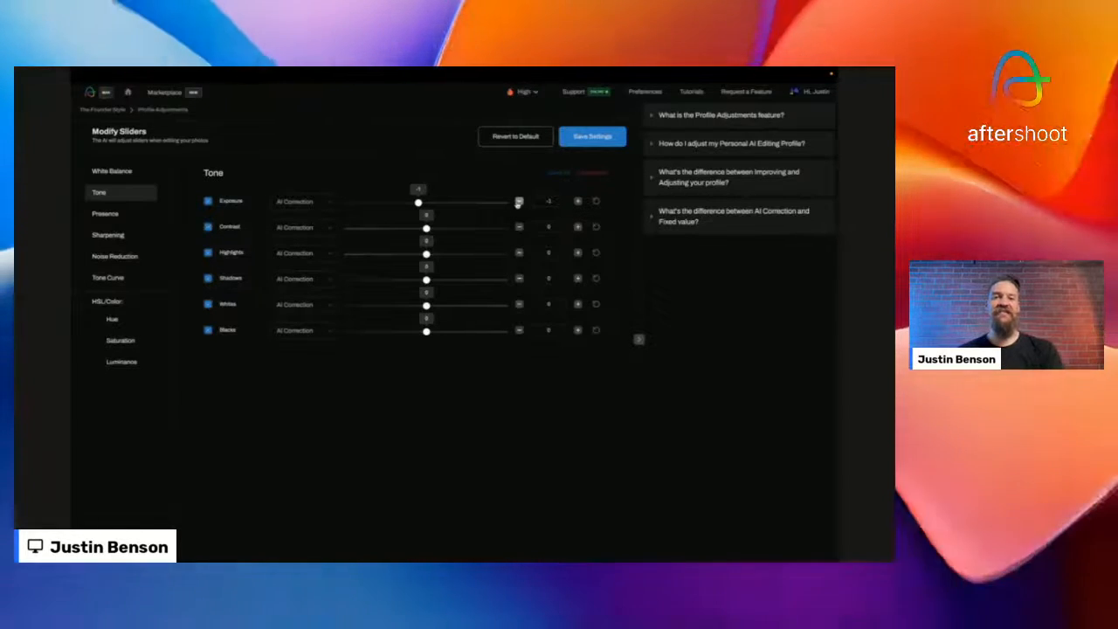
click(519, 203)
click(578, 202)
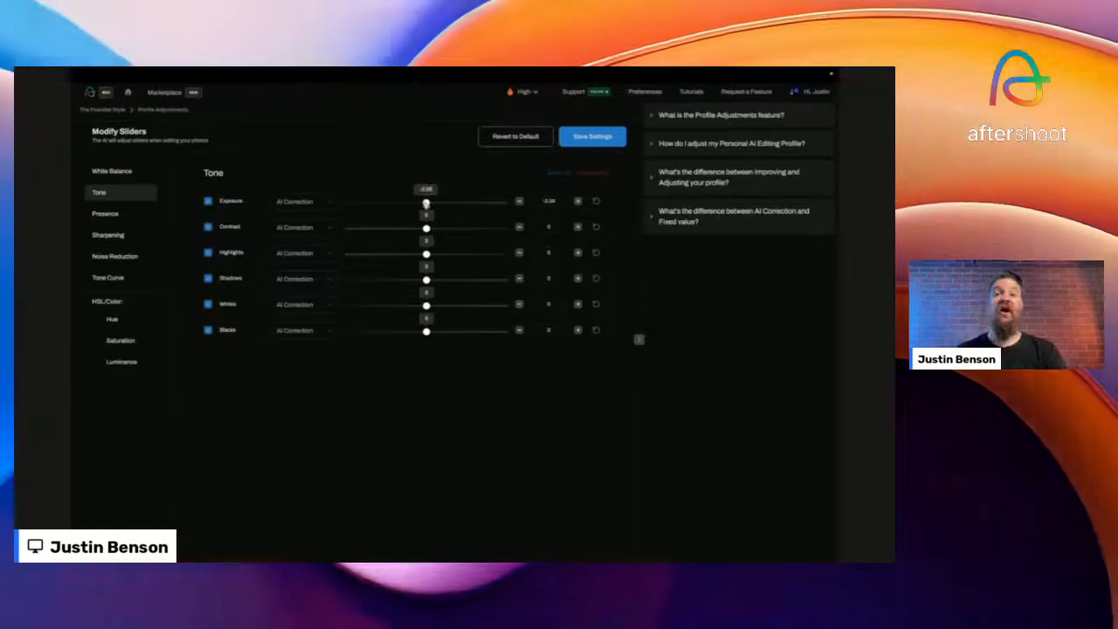
drag(427, 203, 427, 203)
- Offset the AI corrections for presence (texture 19, clarity 33, saturation 26, vibrance 16), the sharpening amount, and noise-reduction luminance detail (26)
click(133, 216)
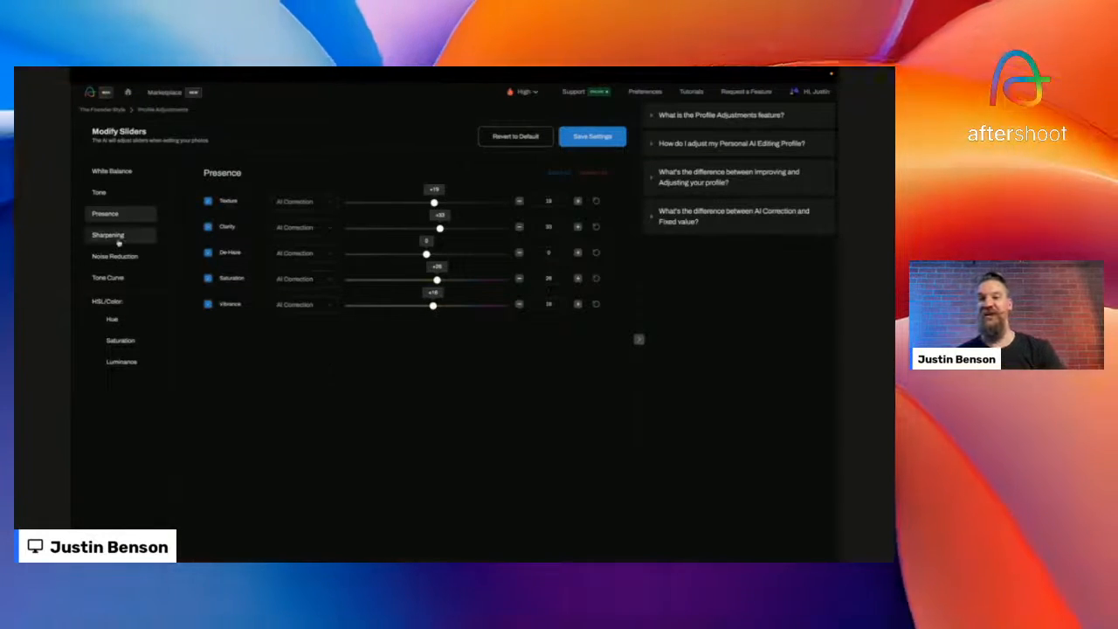
click(448, 202)
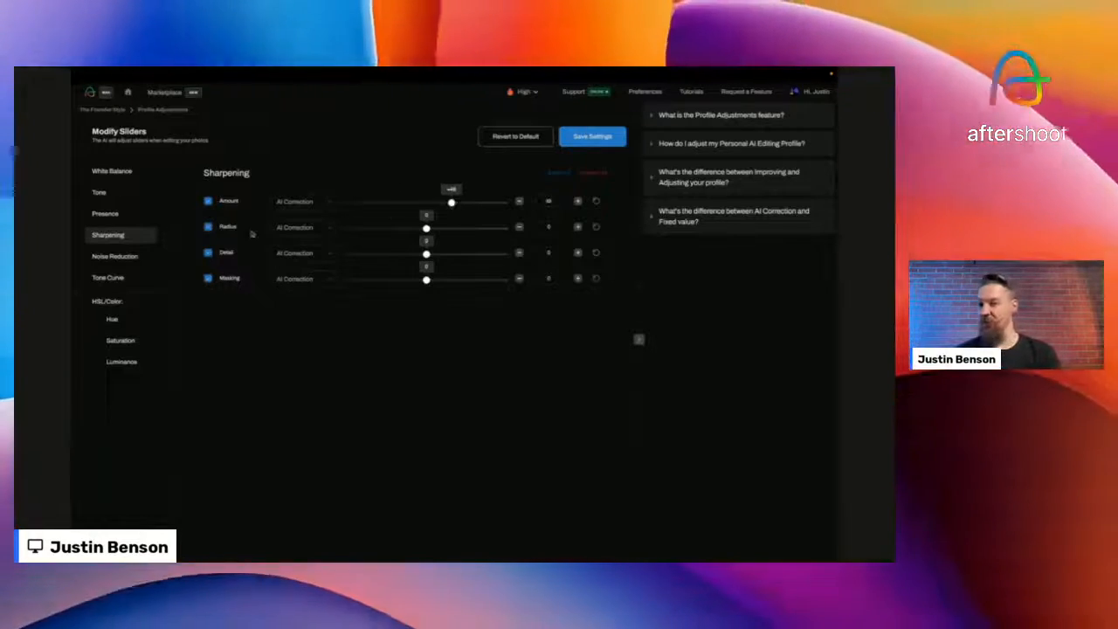
click(122, 257)
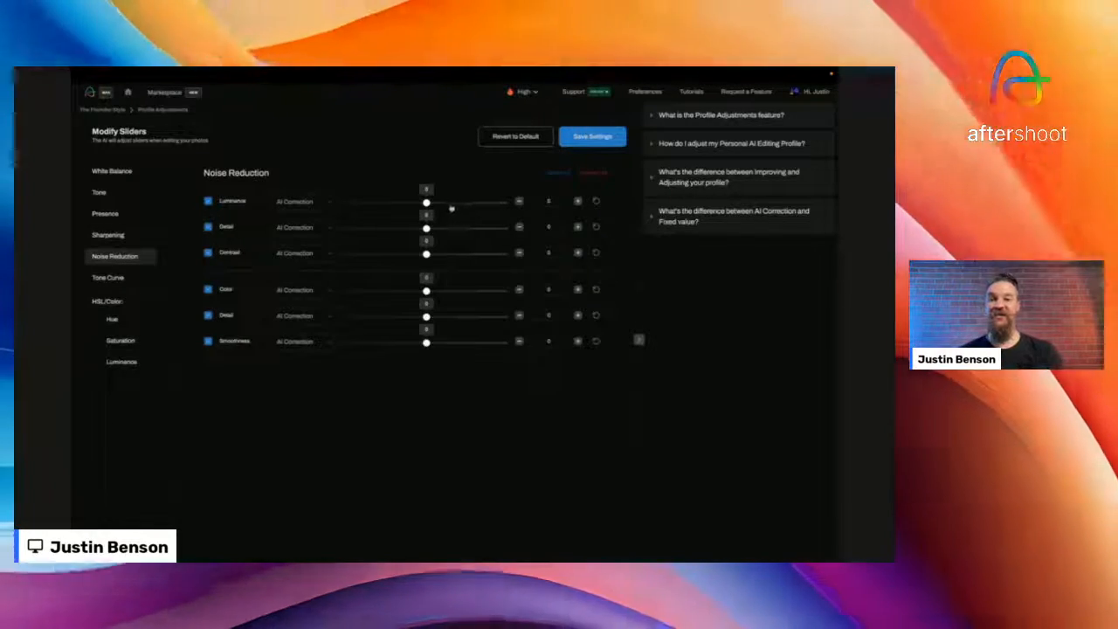
click(447, 228)
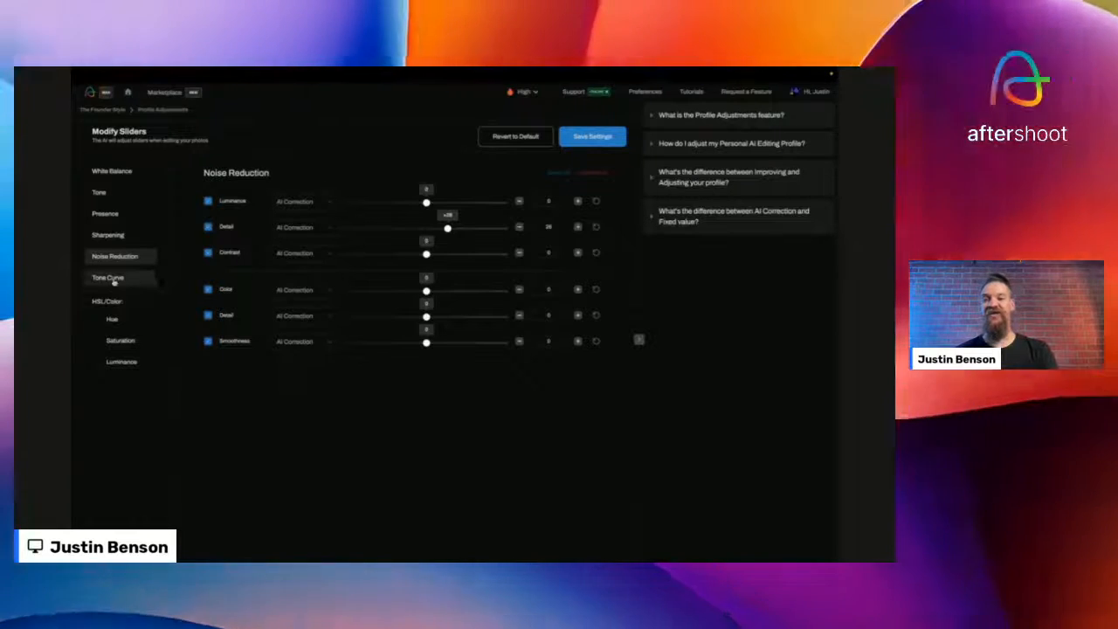
- Shift the hue corrections of all eight colours, and raise the saturation of red to 32, orange to 31, yellow to 44, green and aqua
click(114, 320)
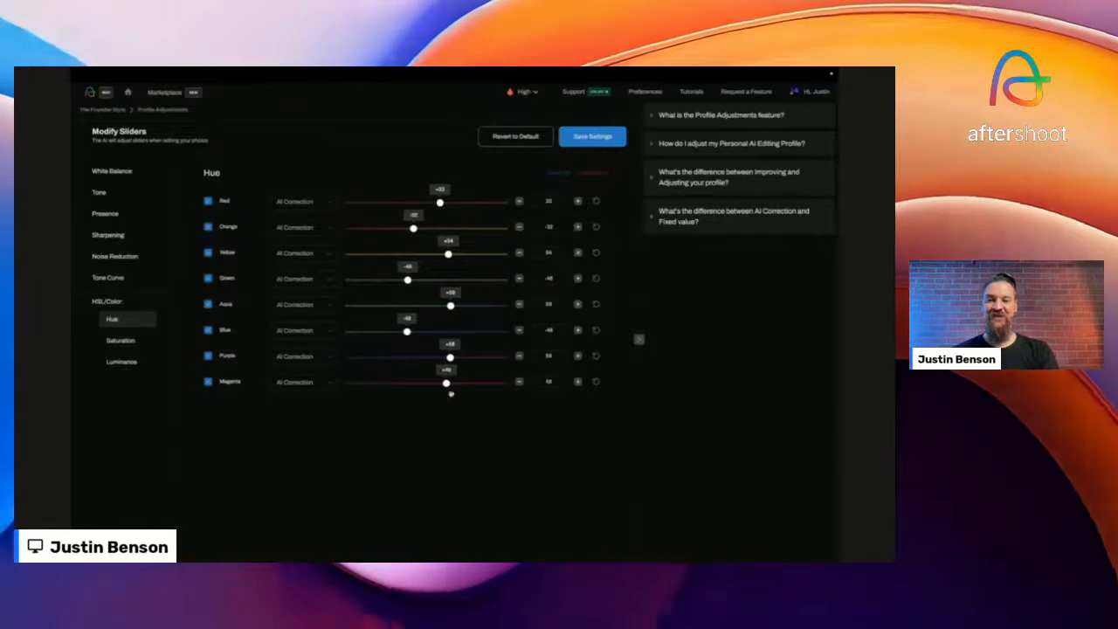
click(120, 340)
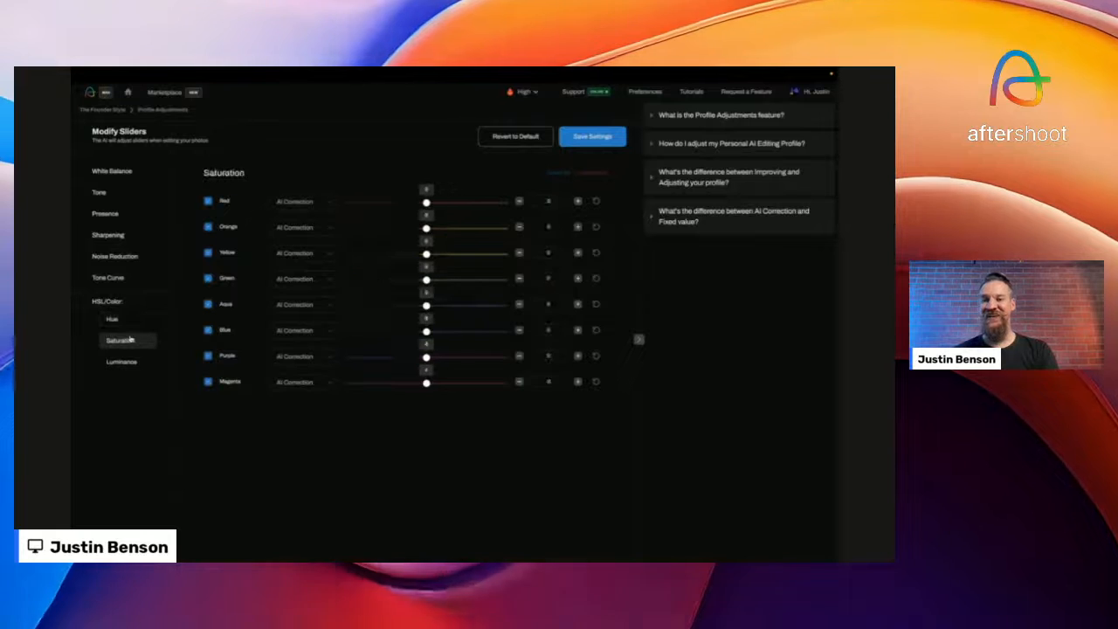
click(440, 203)
click(439, 229)
click(444, 279)
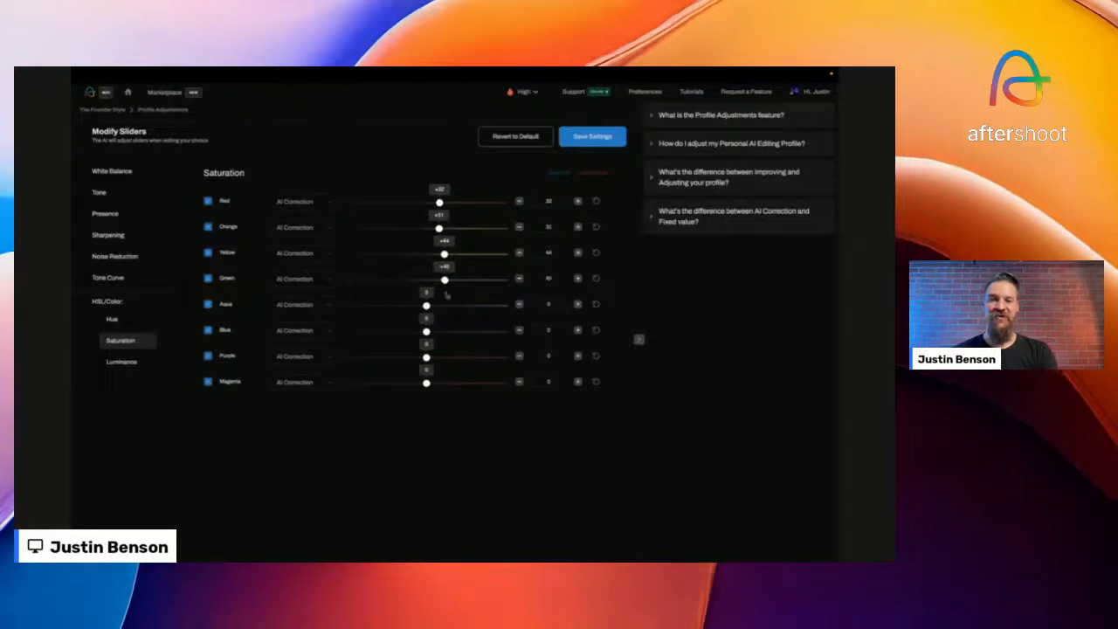
click(446, 306)
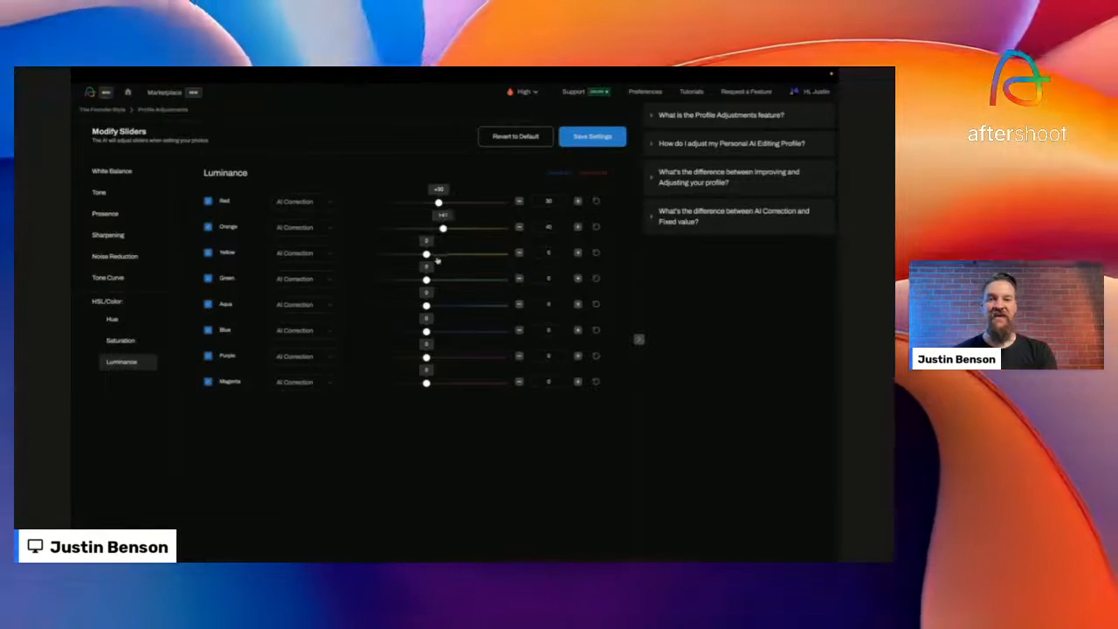
- Raise the luminance corrections of all eight colours, including red to 30 and orange to 41, and save the profile's settings
click(439, 357)
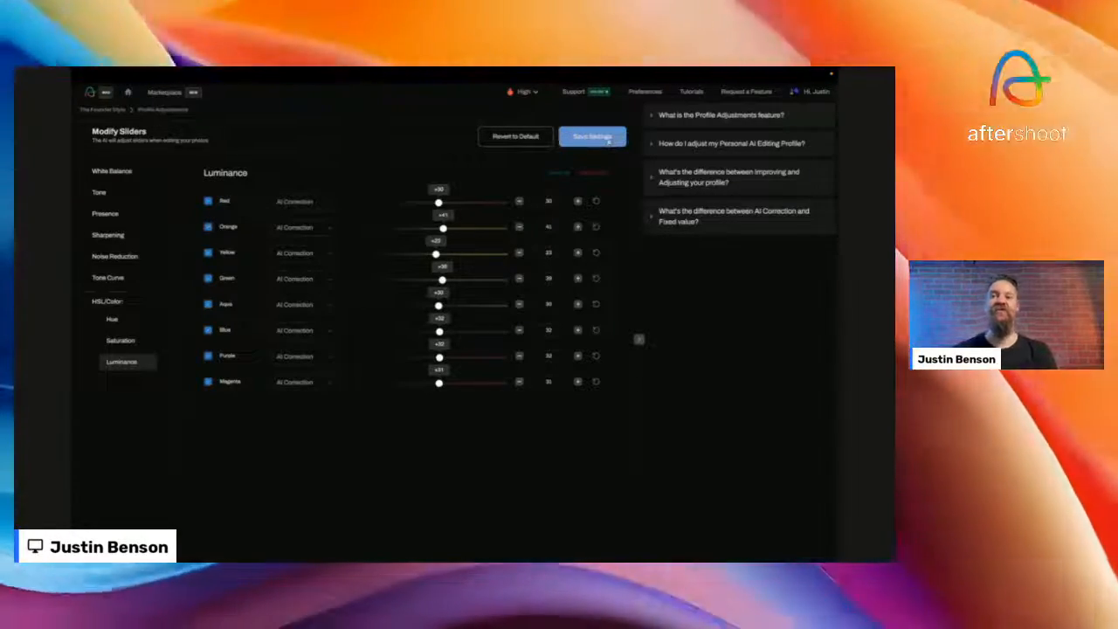
click(609, 142)
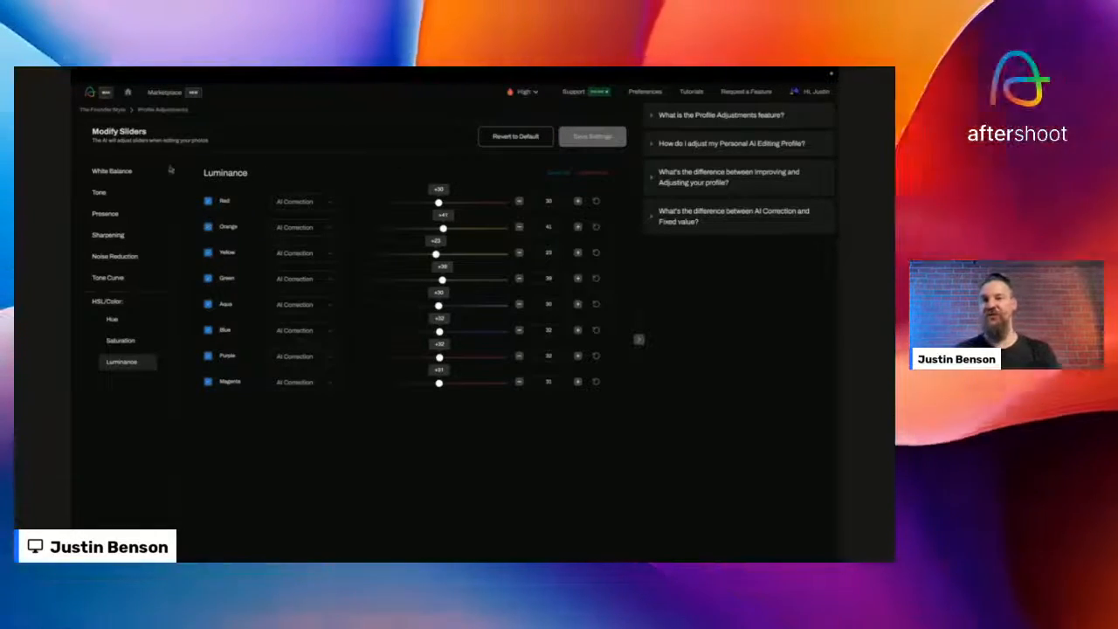
- Leave the profile adjustments and reopen the edits of the Carl Data Set-v12 album
click(101, 110)
click(128, 92)
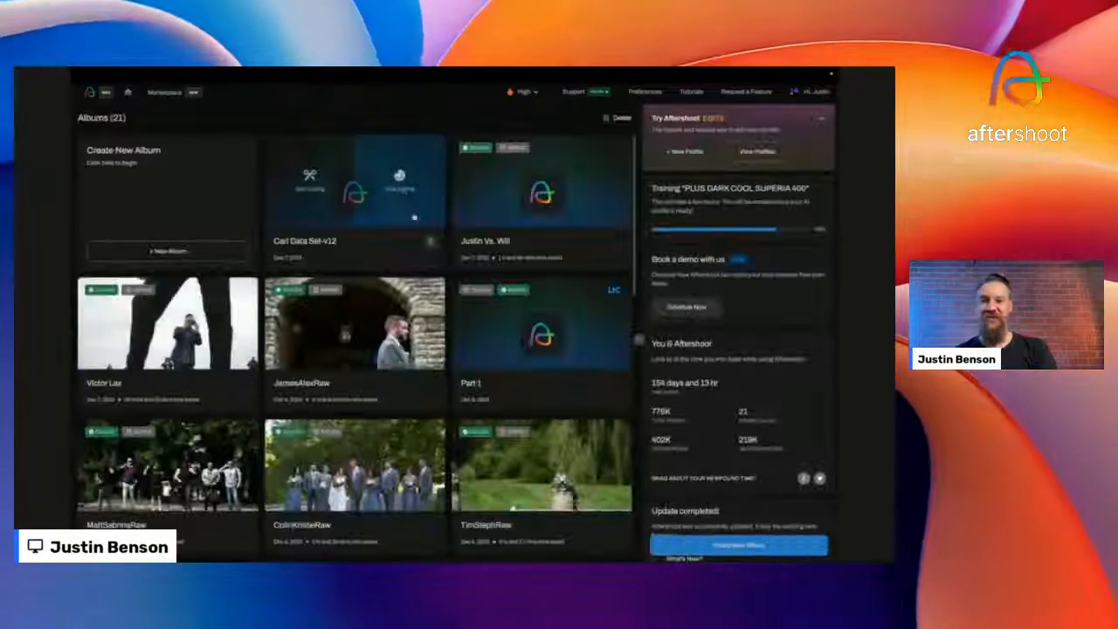
click(385, 183)
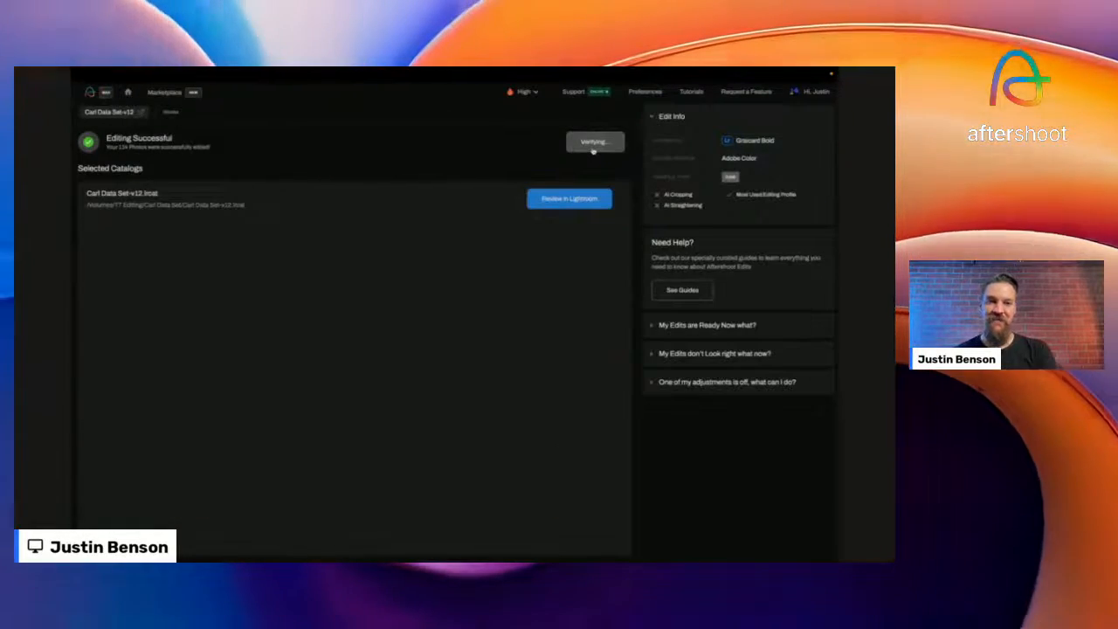
- Edit the 114 photos of the Carl Data Set-v12 catalog again with The Founder Style as AI profile
click(738, 161)
scroll(734, 199, down, 10)
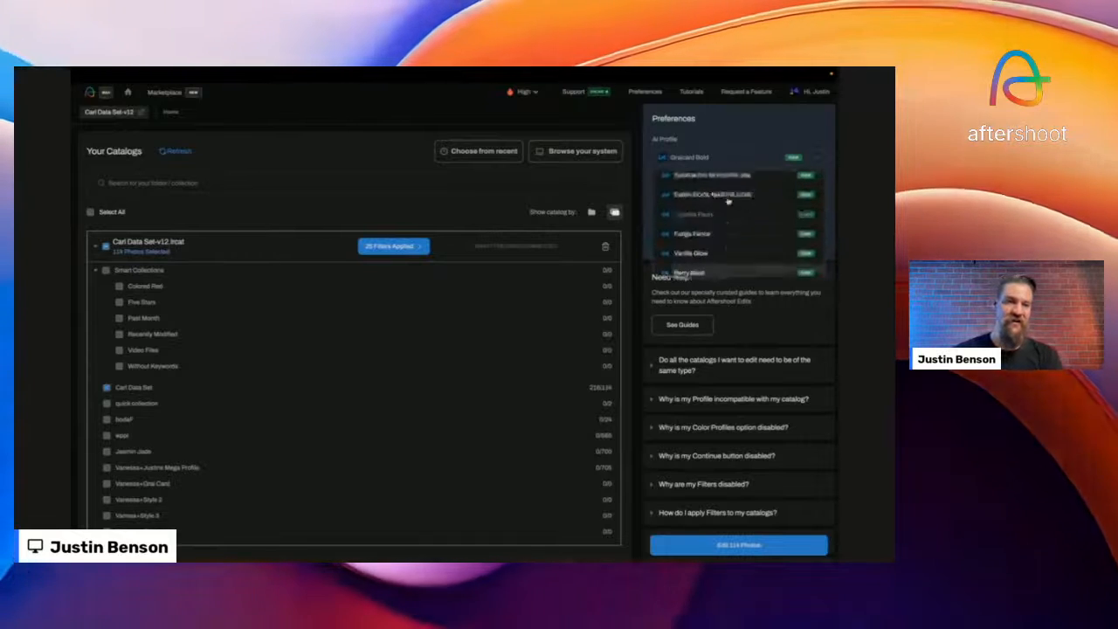
scroll(728, 201, down, 8)
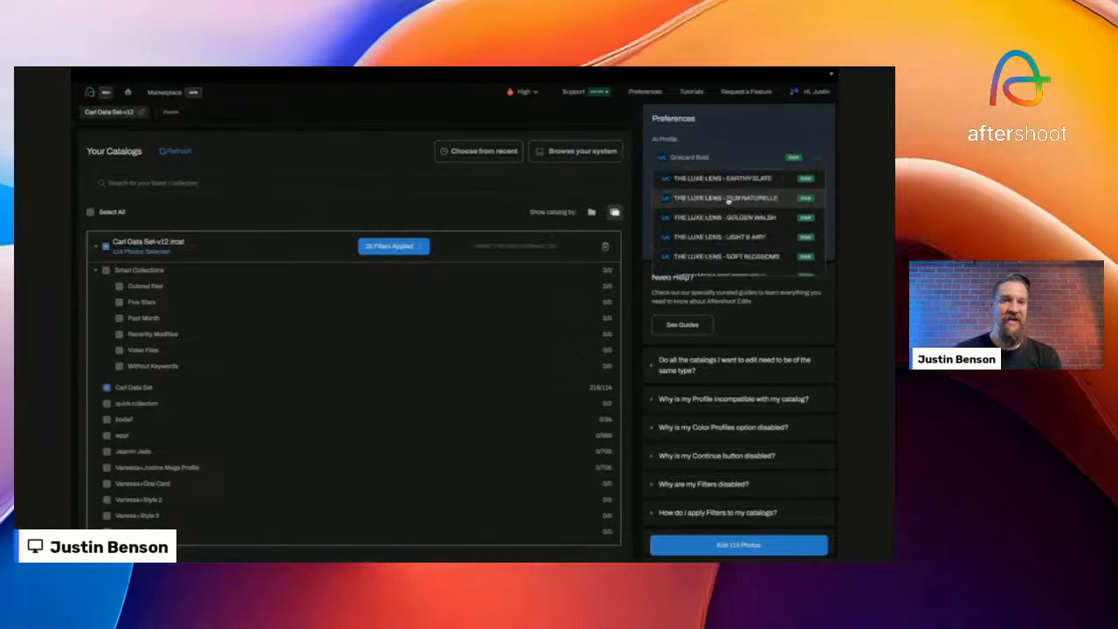
scroll(728, 201, down, 3)
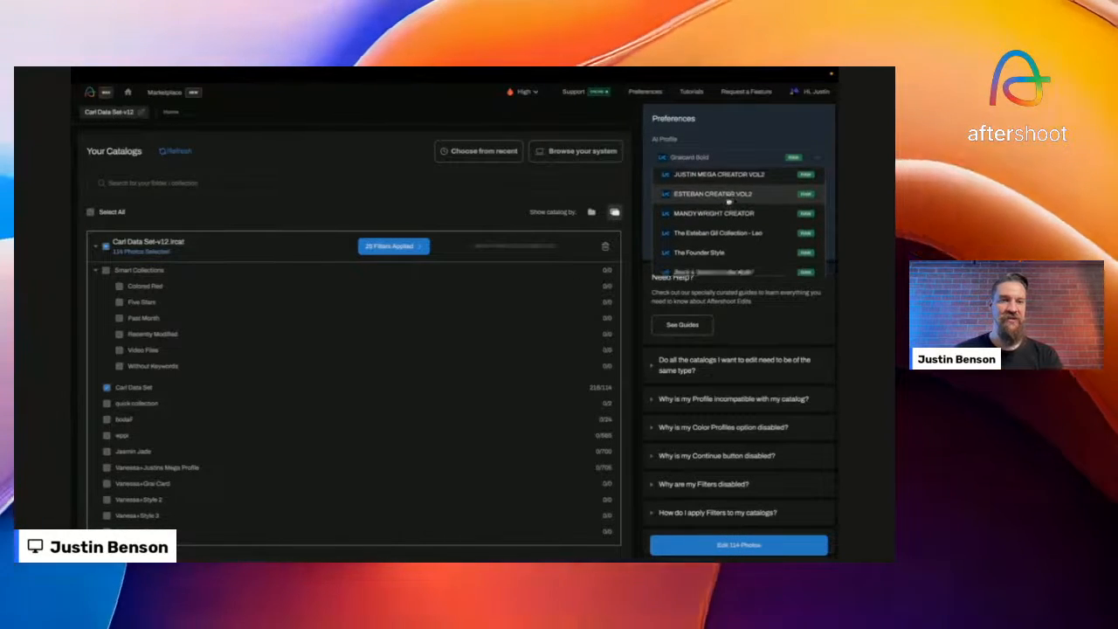
click(696, 219)
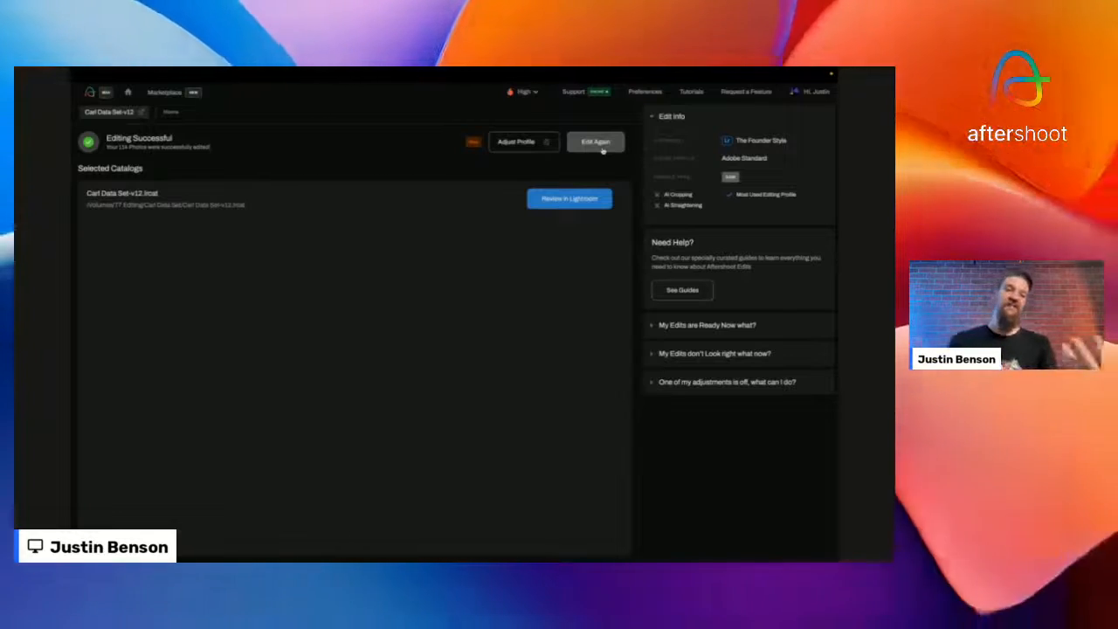
- Open the edited catalog in Lightroom Classic and examine the archway couple photo's basic, tone curve, HSL and detail settings
click(570, 199)
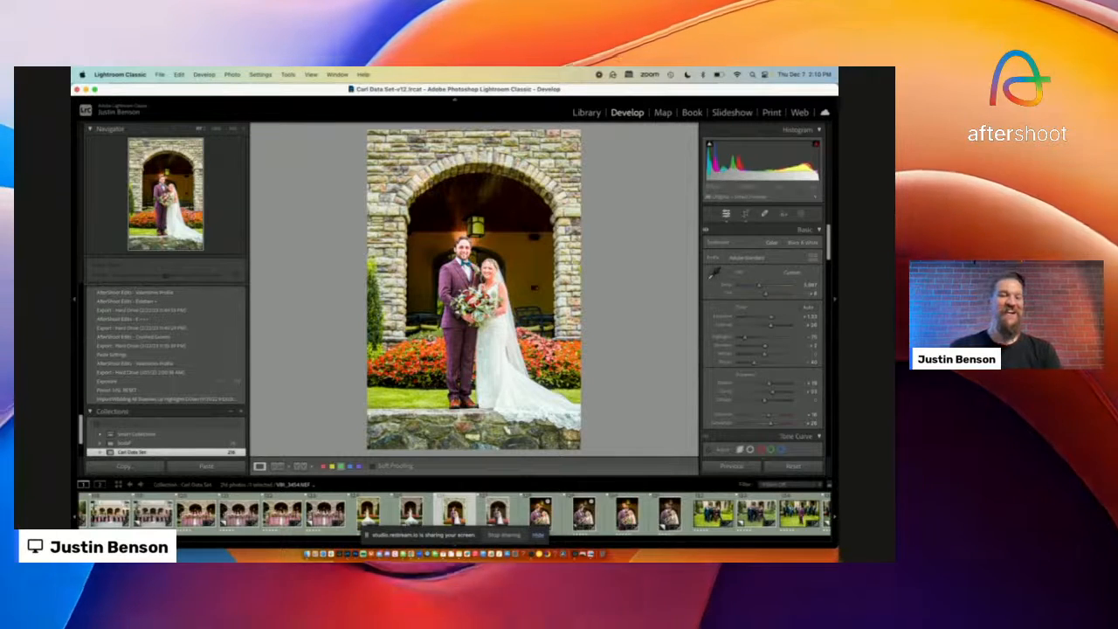
scroll(763, 332, down, 3)
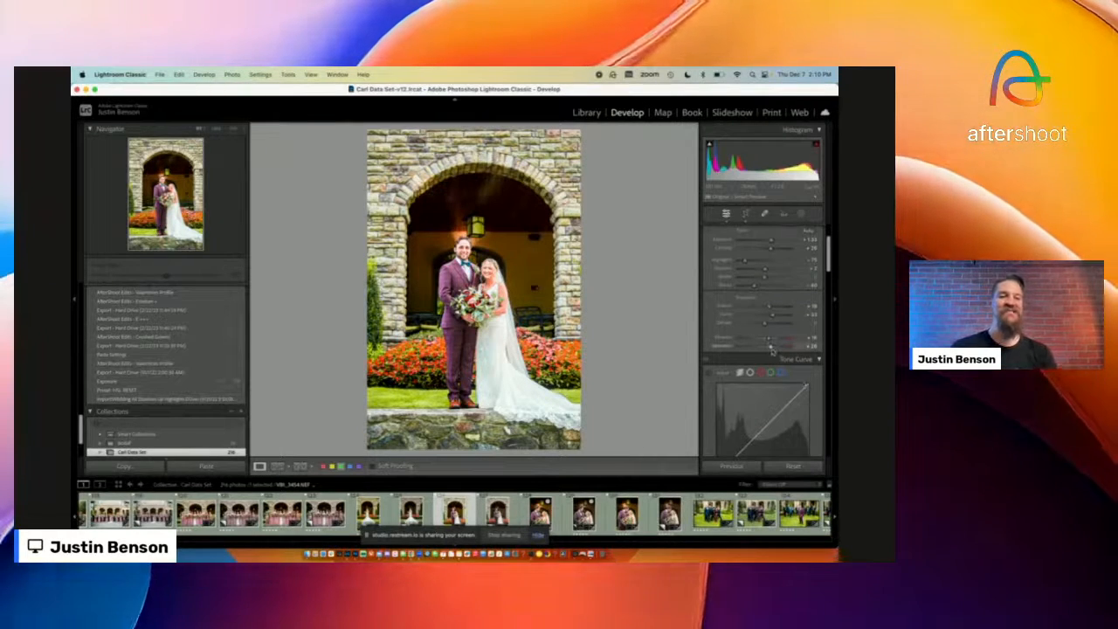
scroll(764, 290, down, 5)
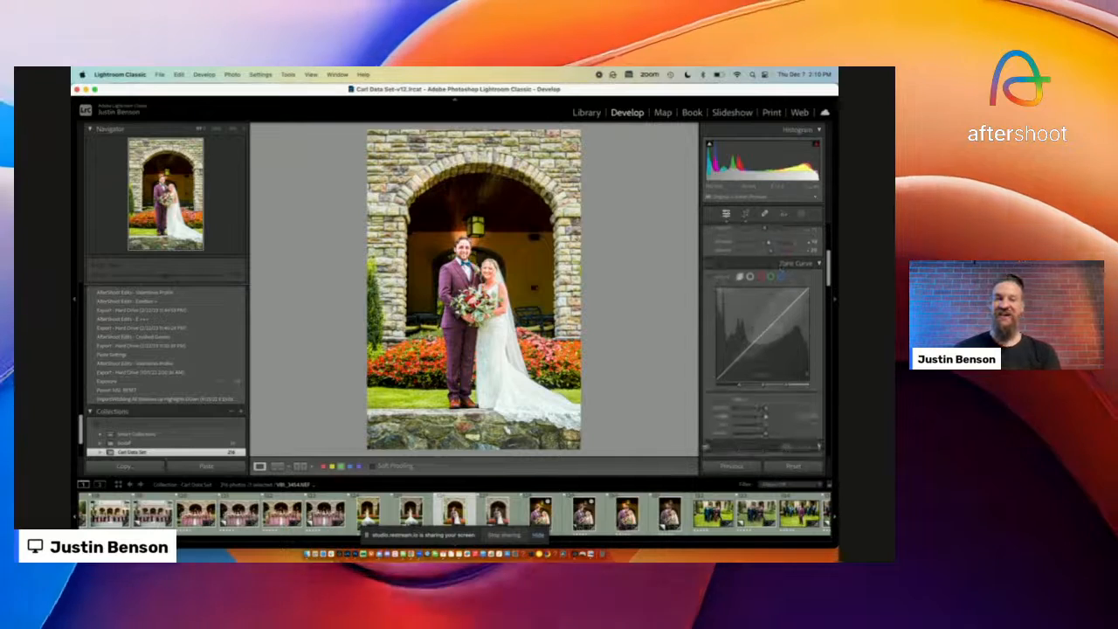
scroll(778, 315, down, 2)
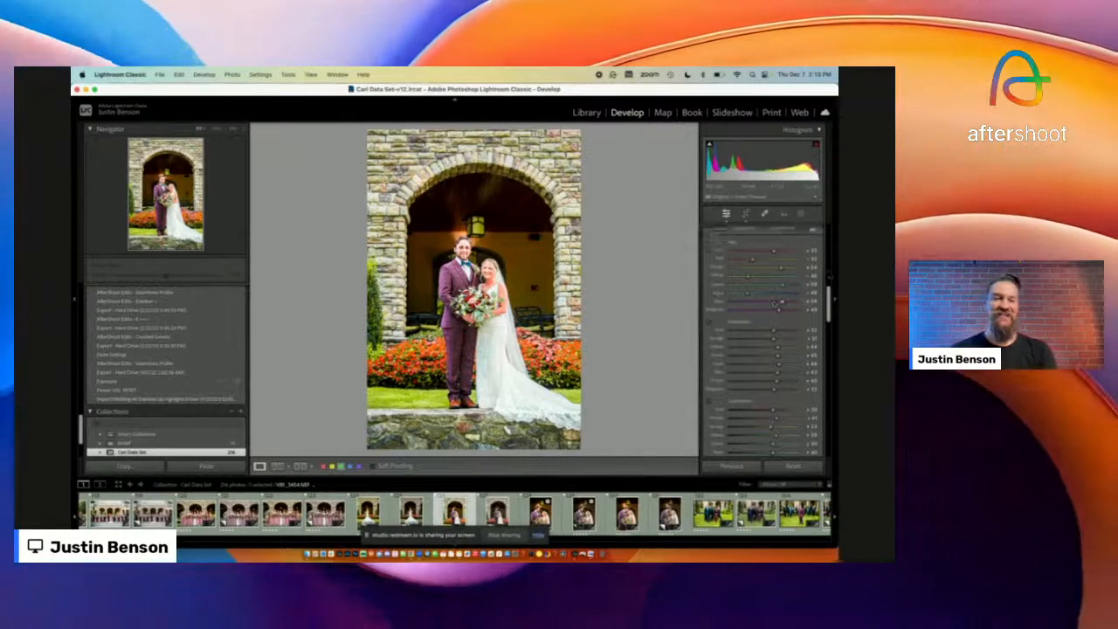
scroll(775, 302, down, 4)
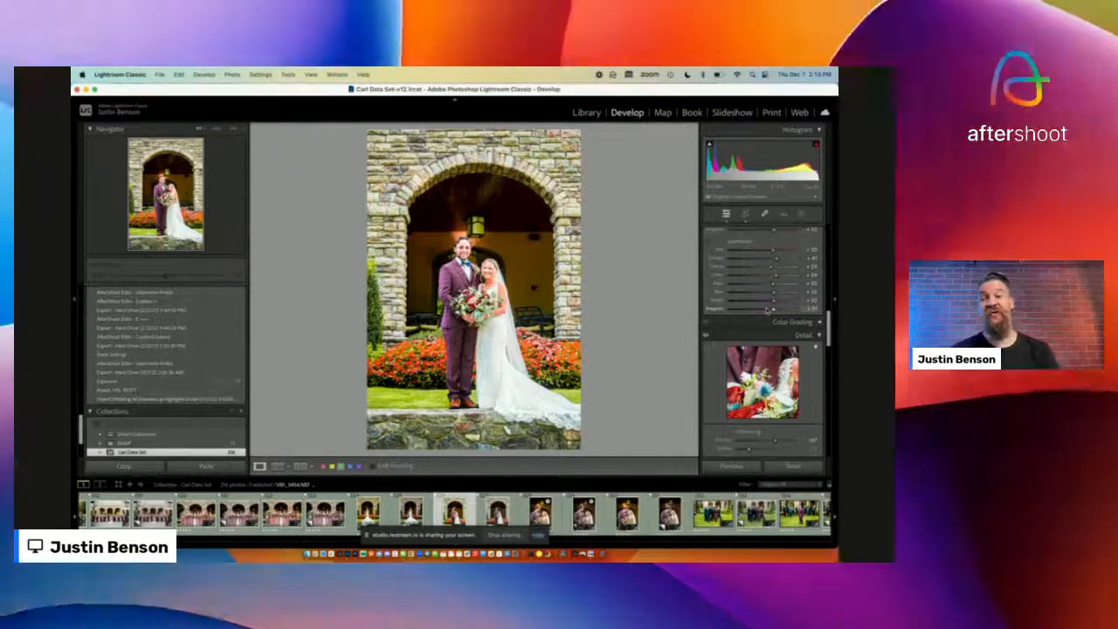
- Apply the first numbered EW user preset to the archway couple photo and review its tone, presence, tone curve and HSL sliders
scroll(141, 319, up, 10)
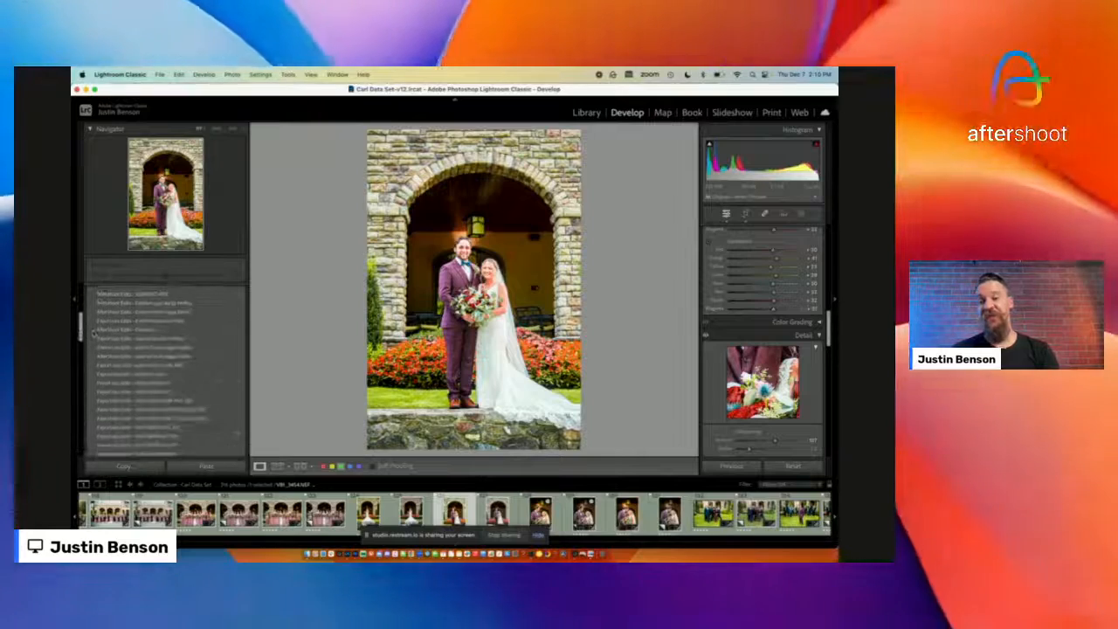
click(89, 292)
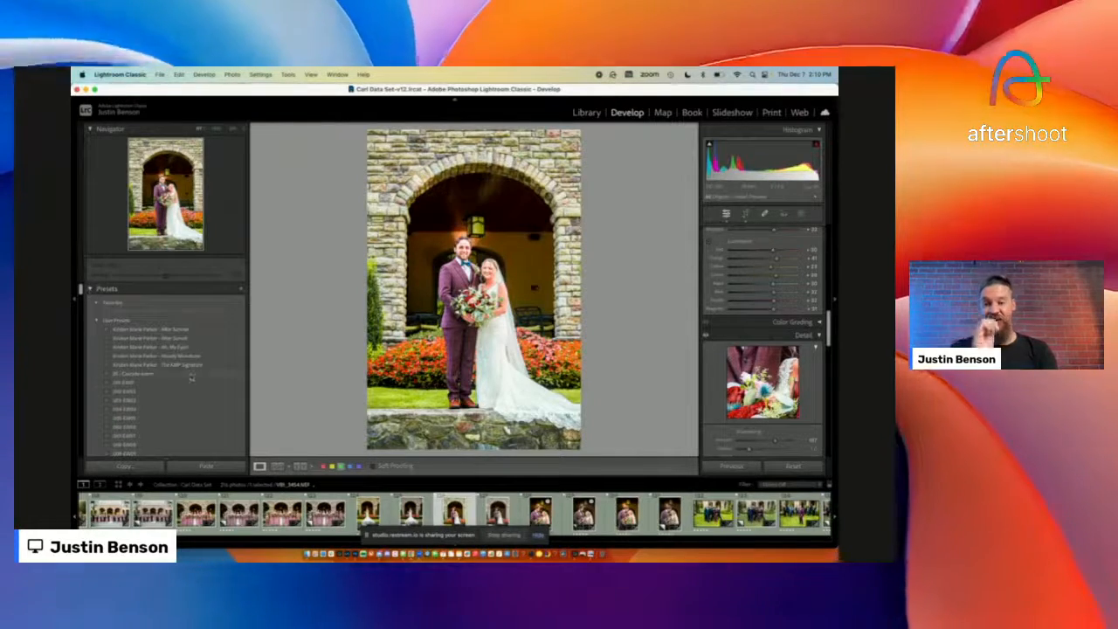
scroll(192, 377, down, 3)
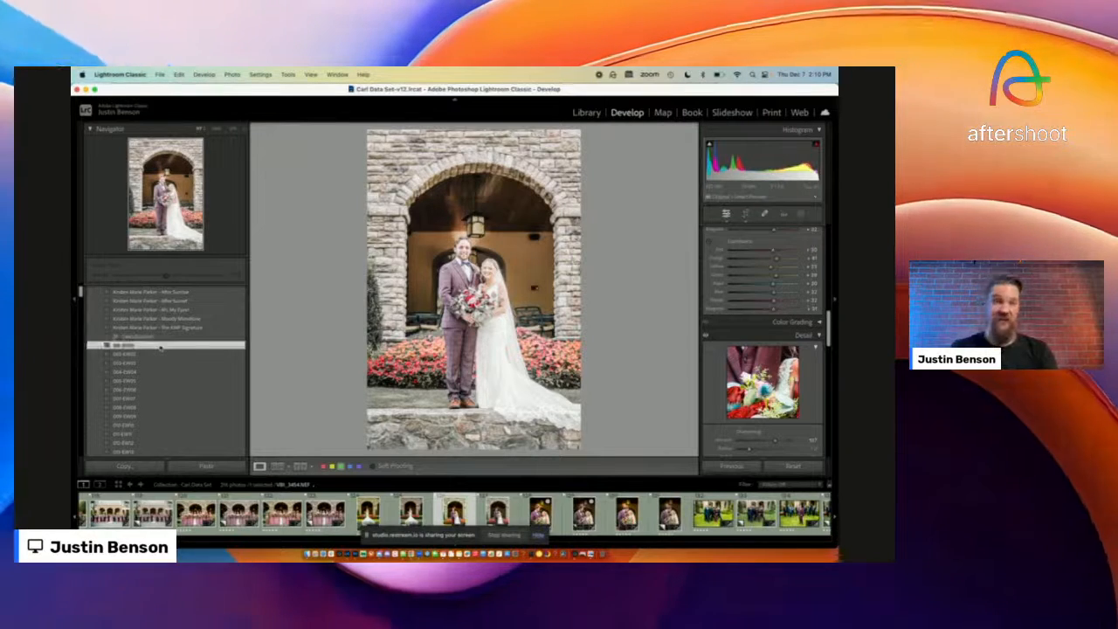
click(160, 347)
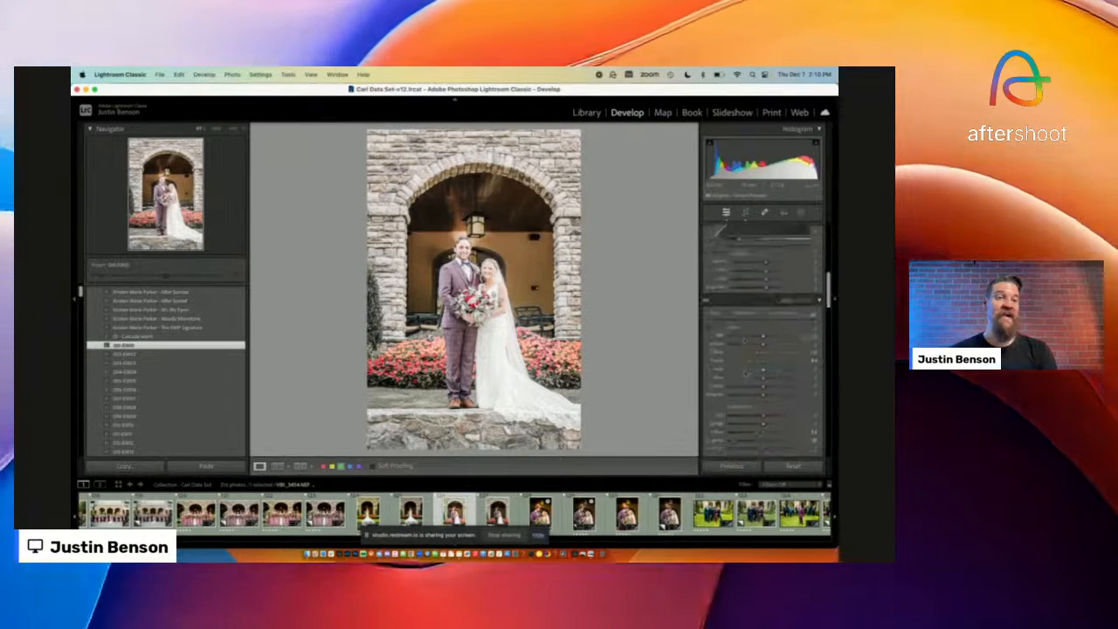
scroll(760, 340, down, 5)
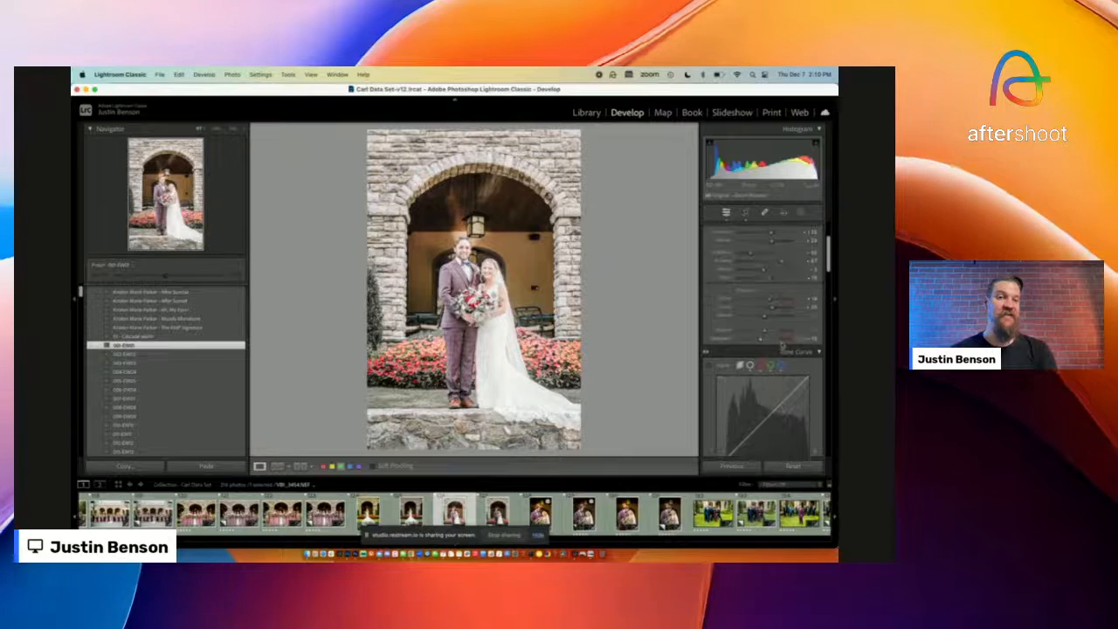
scroll(771, 271, up, 3)
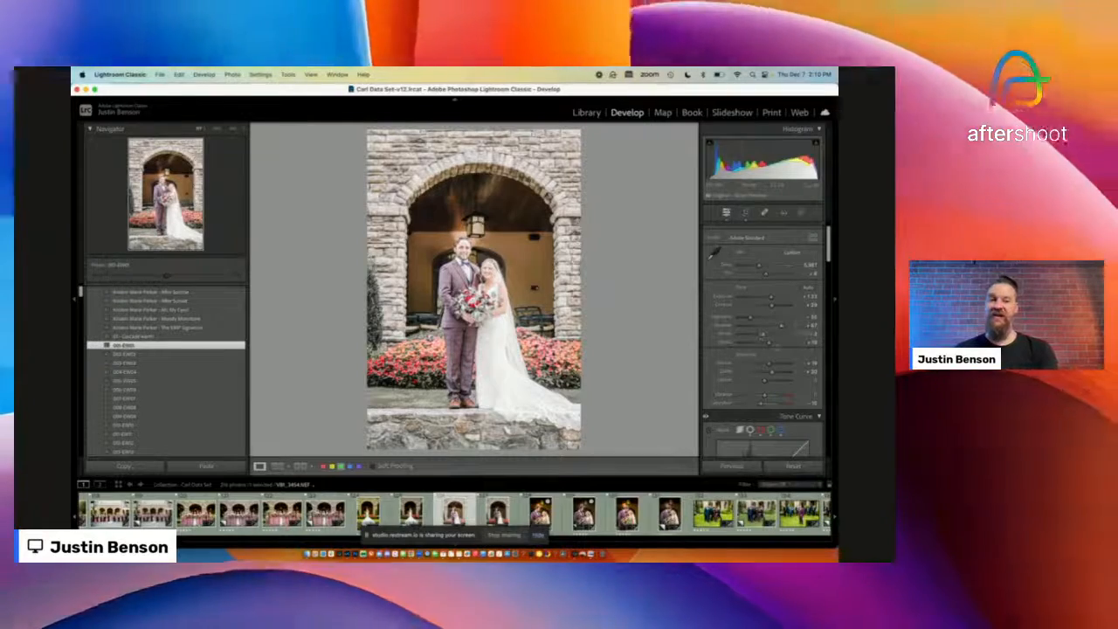
scroll(763, 372, down, 5)
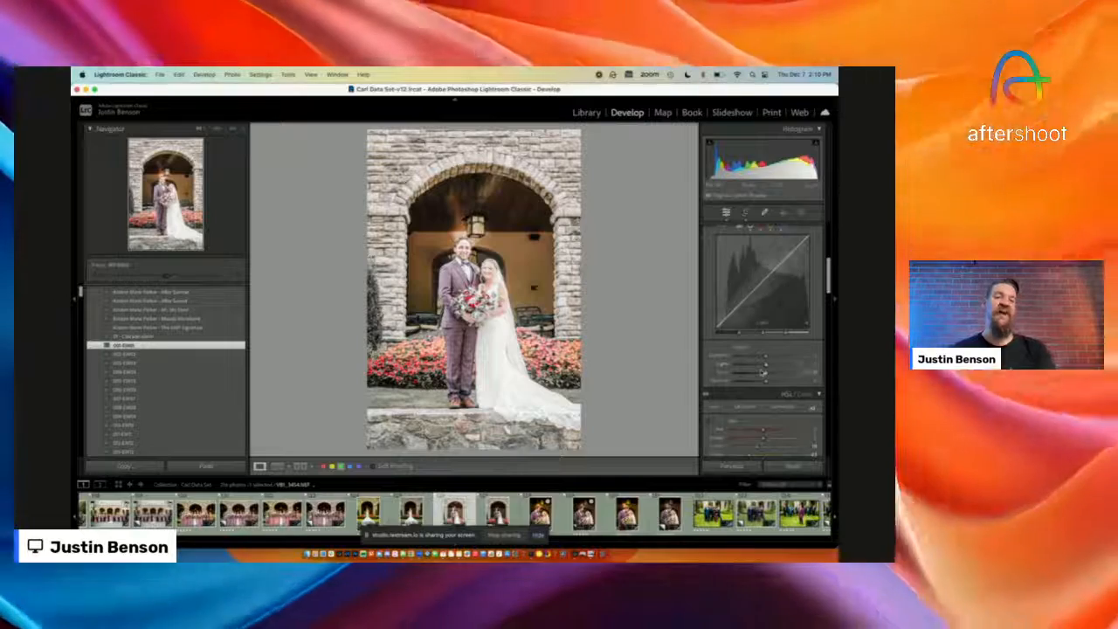
scroll(763, 371, down, 5)
scroll(762, 371, down, 2)
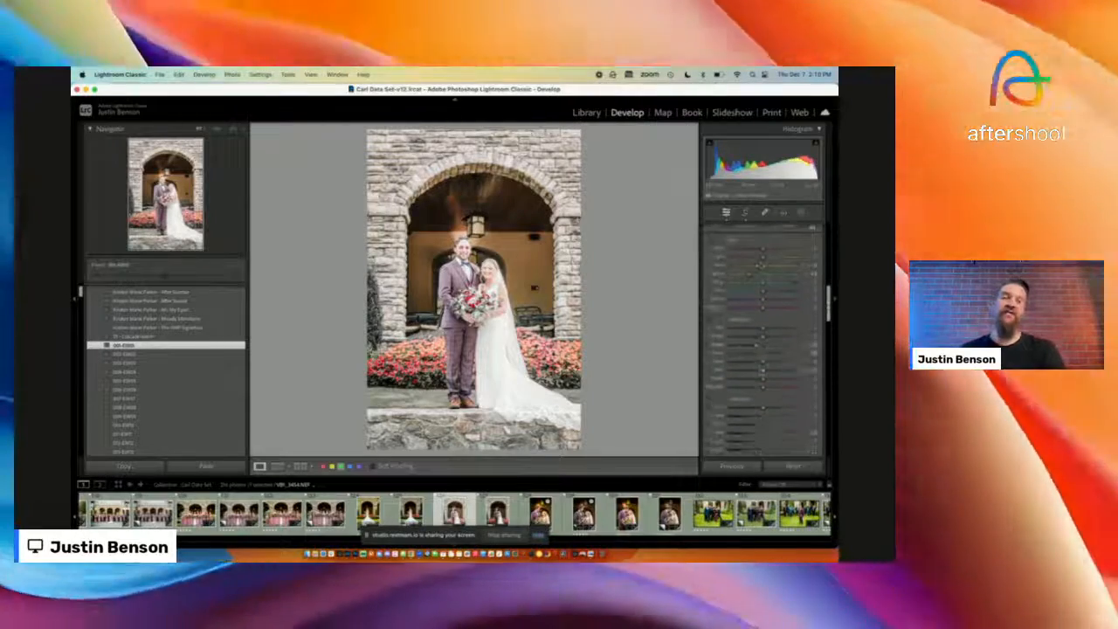